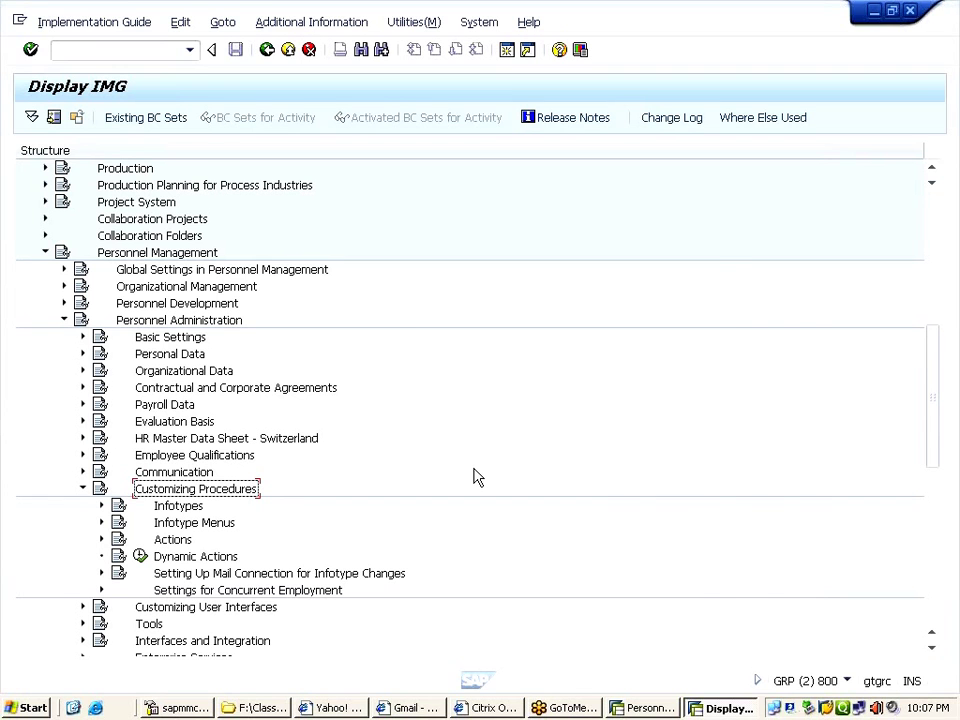
- Open the User Group Dependency on Menus and Info Groups activity of Define infogroups, under Customizing Procedures > Actions
scroll(267, 410, down, 5)
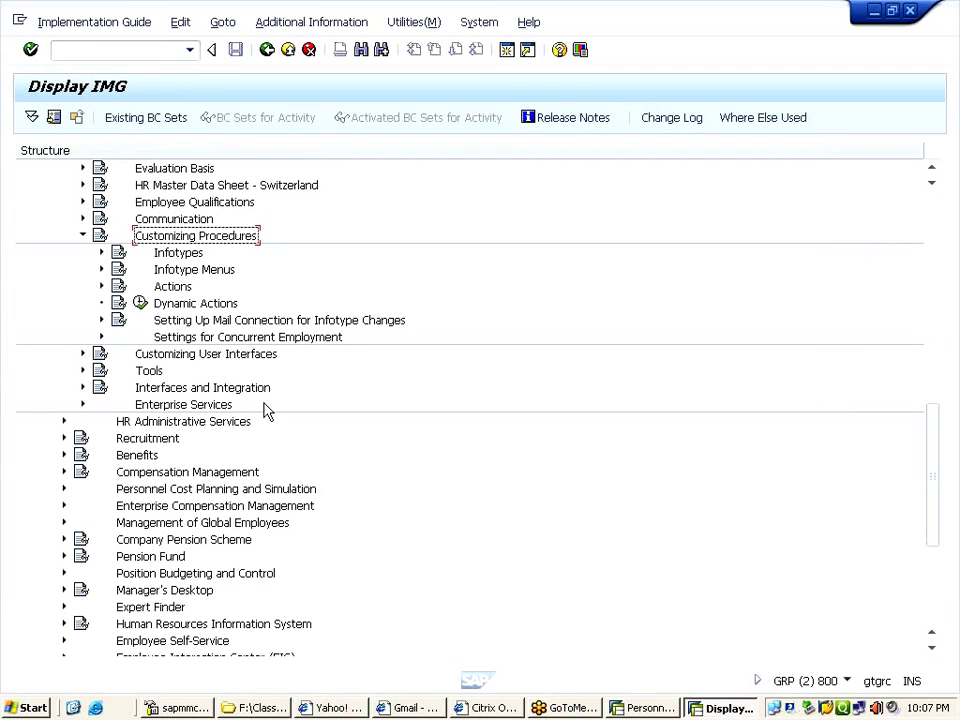
double_click(178, 287)
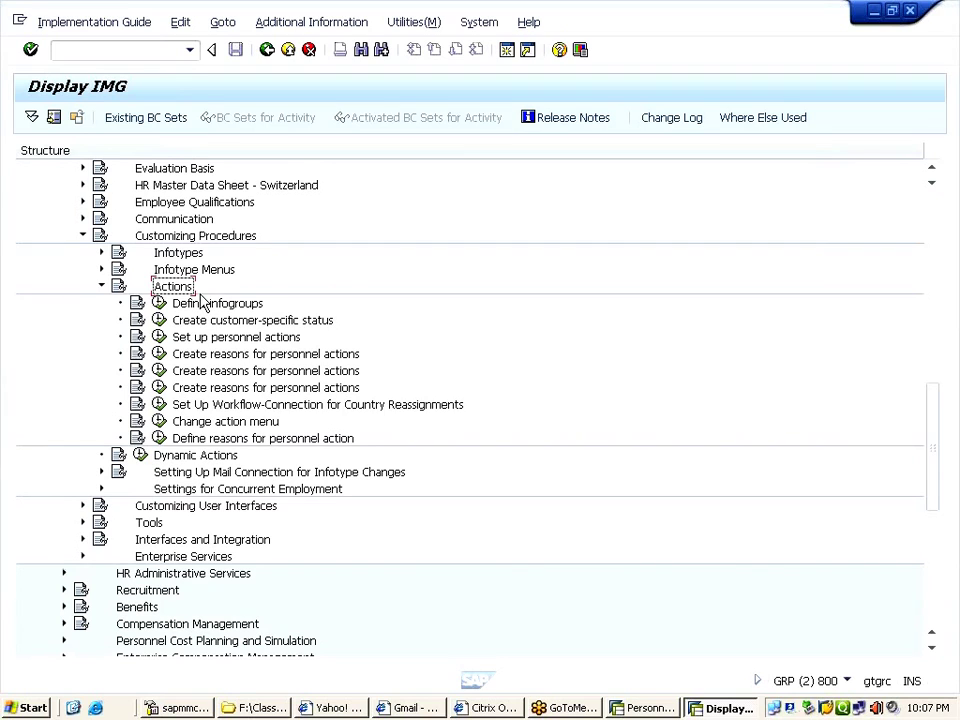
click(205, 303)
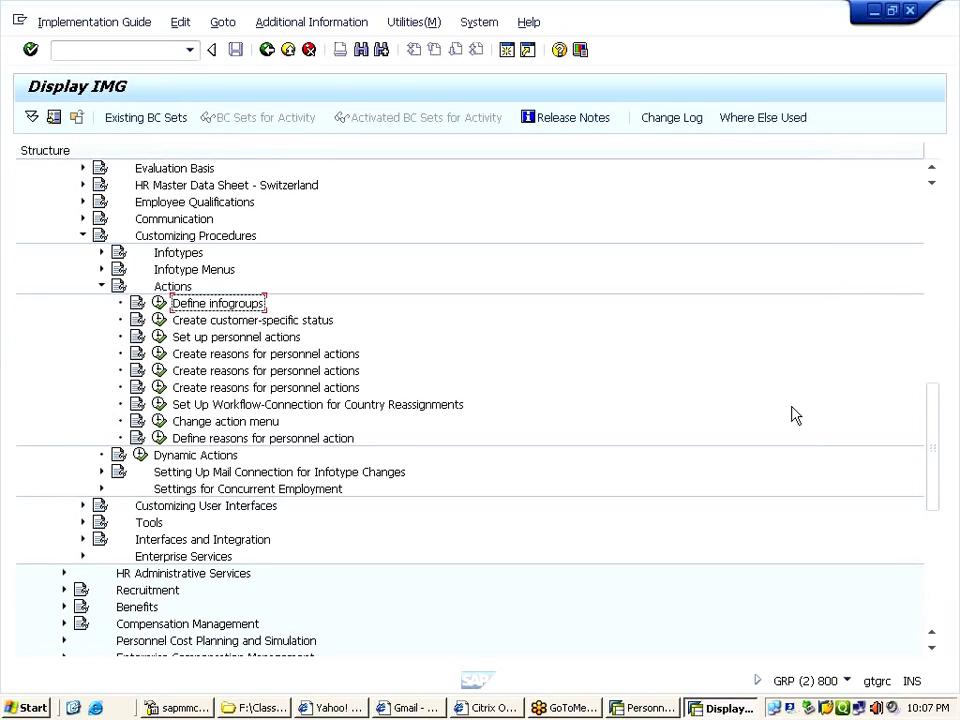
click(159, 304)
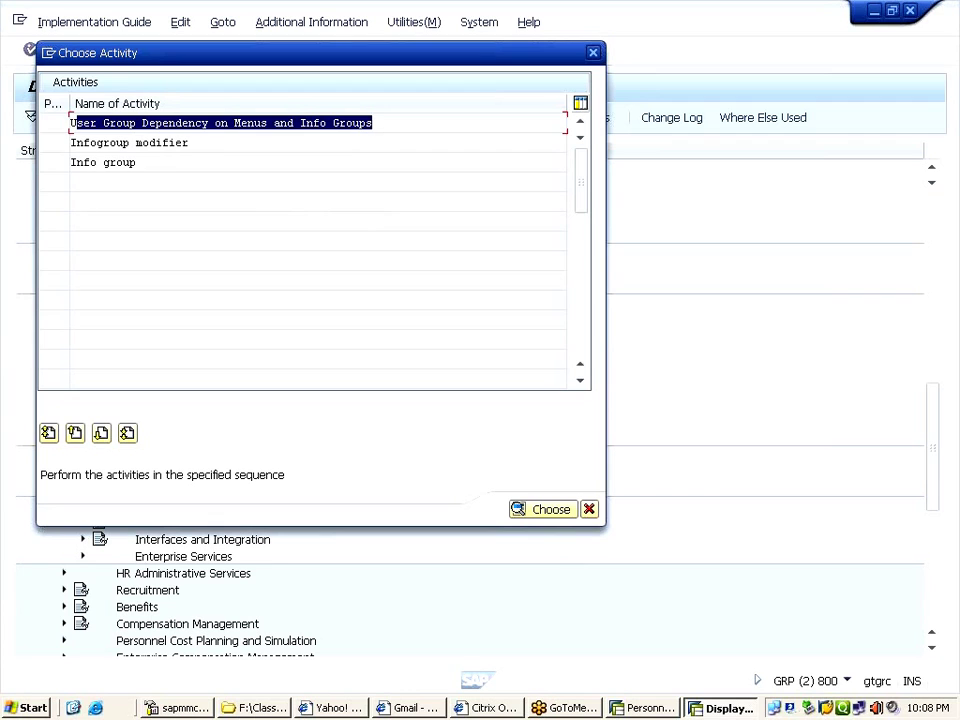
click(370, 128)
double_click(372, 128)
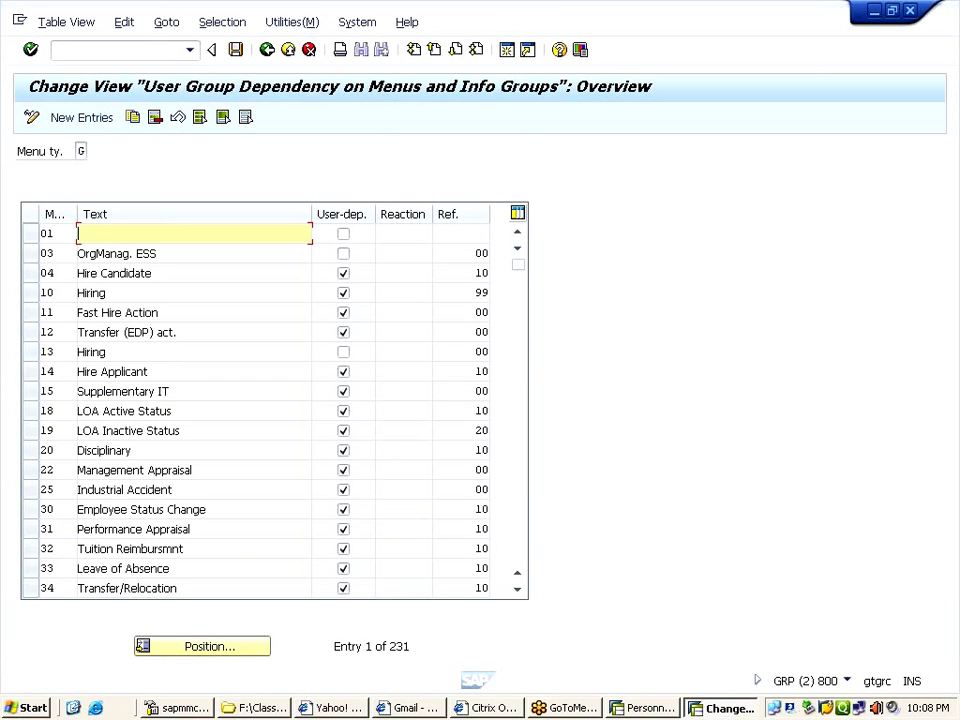
- Look through the existing infogroup entries and start a copy of the Hiring entry with menu code 10
scroll(275, 410, down, 3)
scroll(275, 410, down, 4)
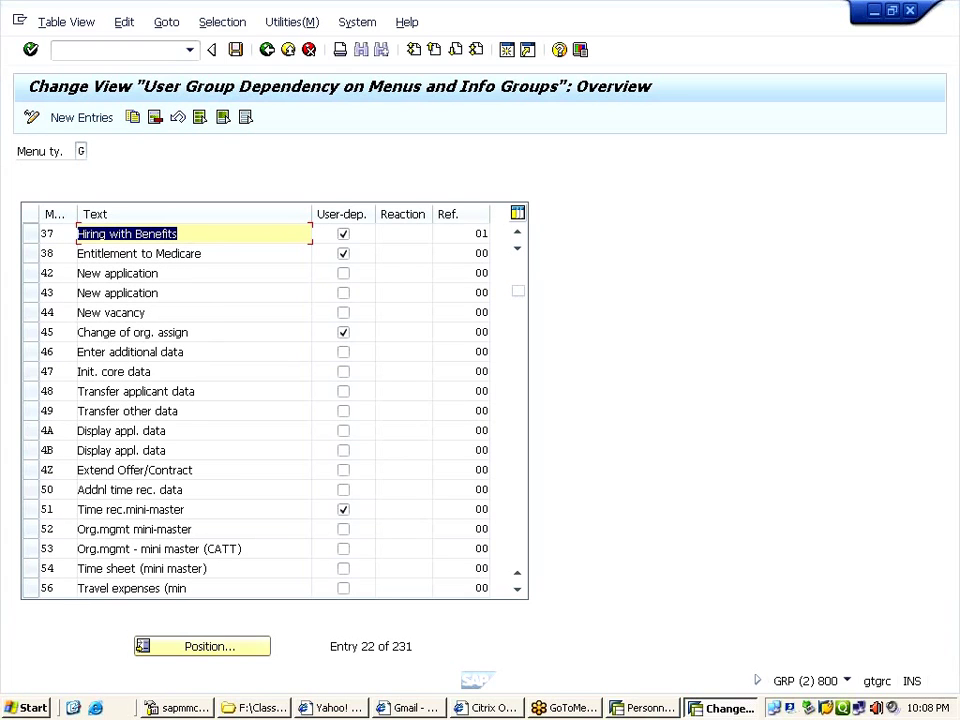
scroll(379, 371, down, 15)
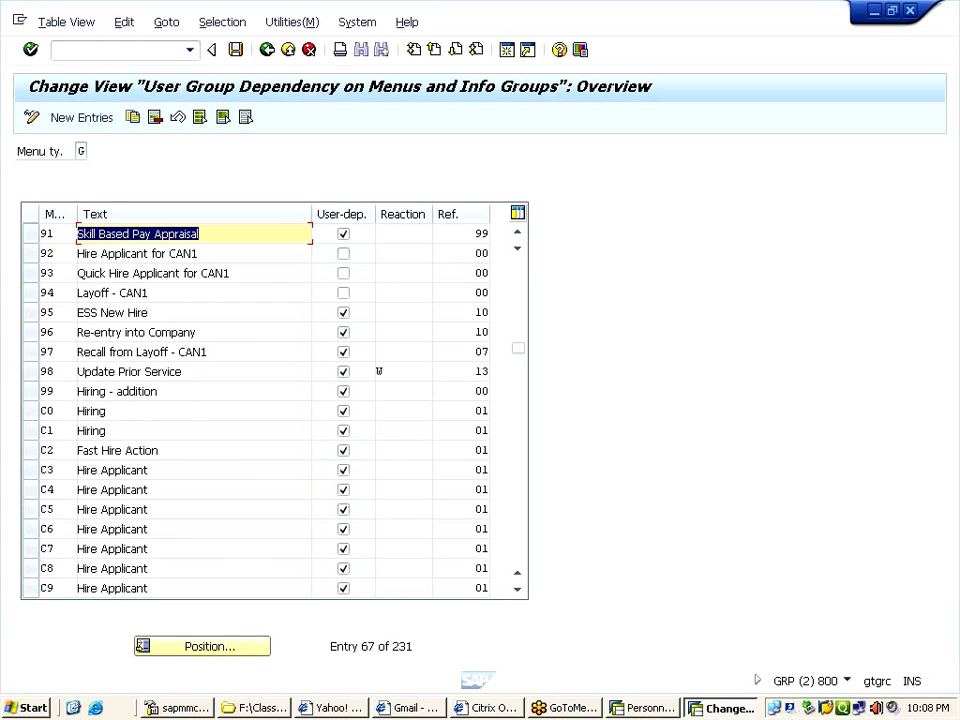
scroll(379, 371, down, 7)
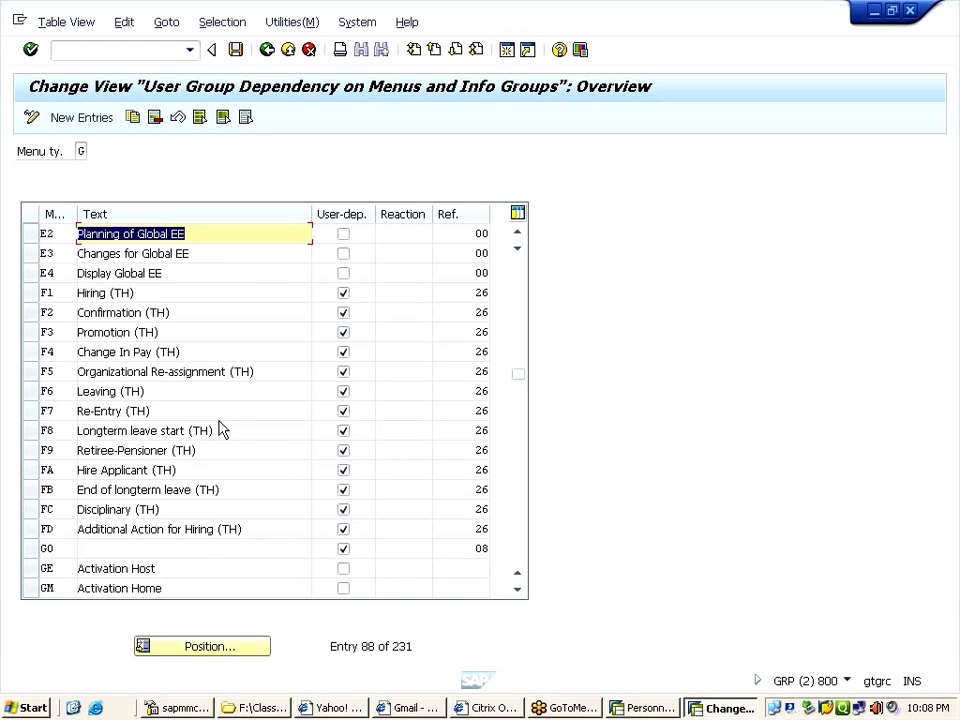
scroll(222, 430, down, 4)
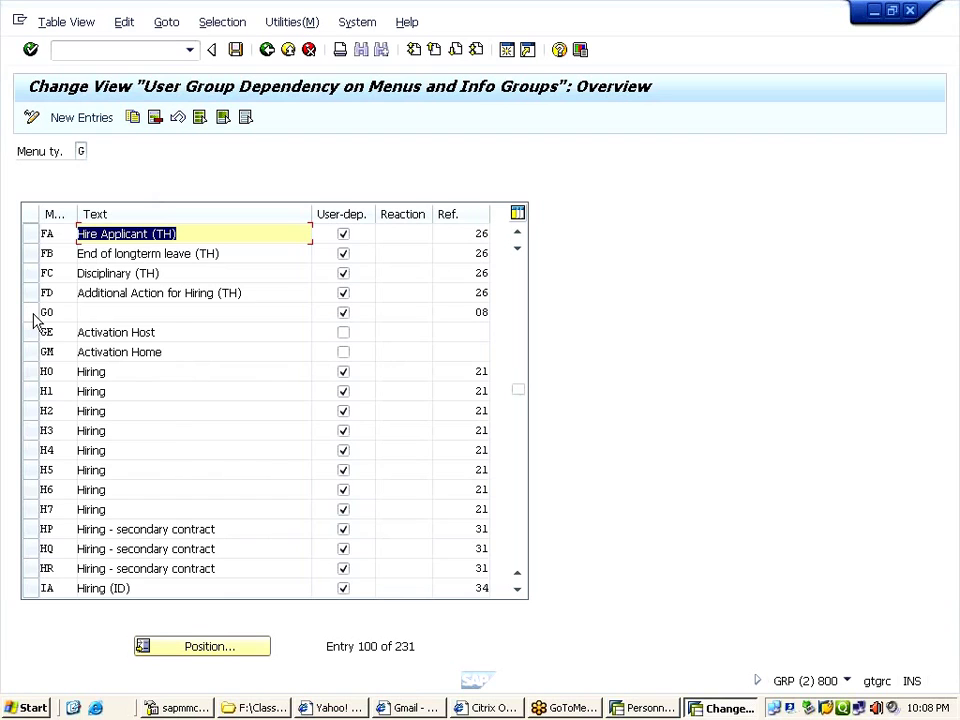
key(ctrl+Page_Up)
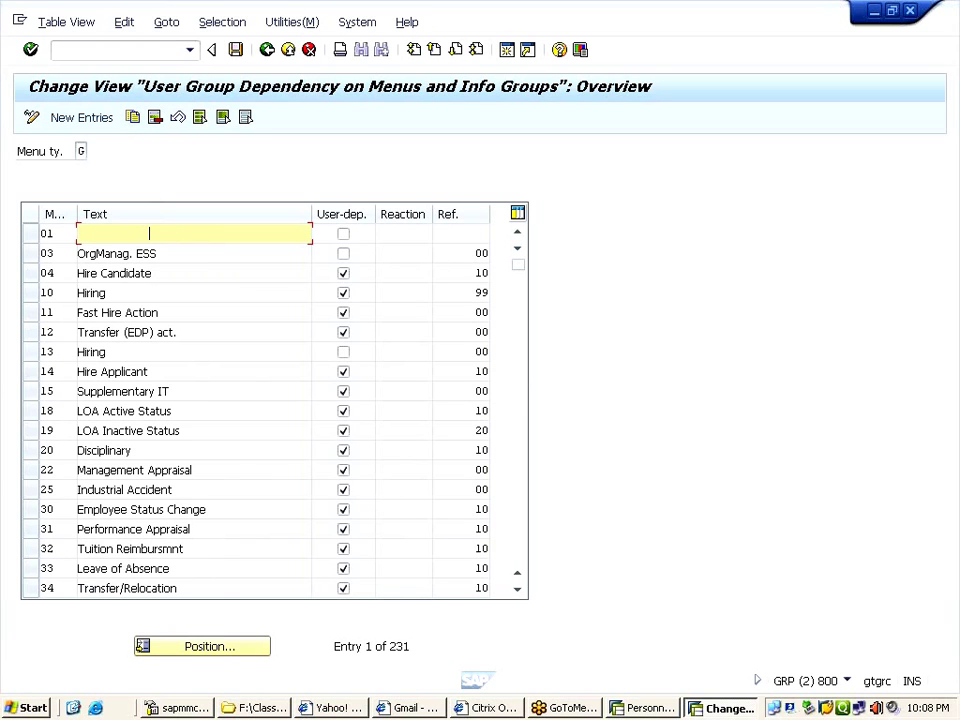
click(38, 293)
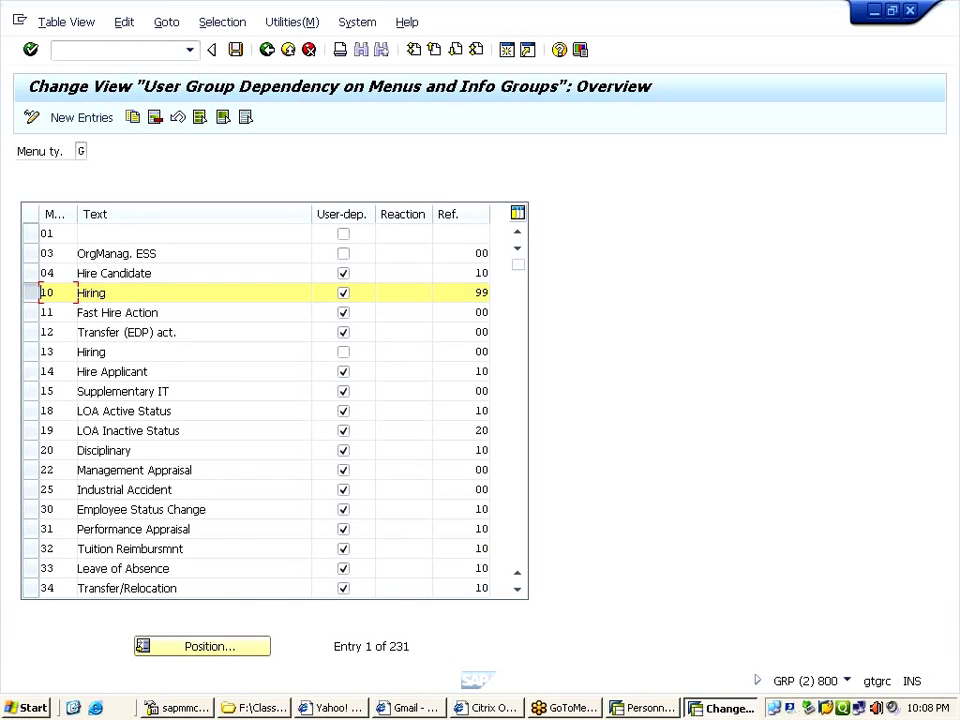
click(134, 119)
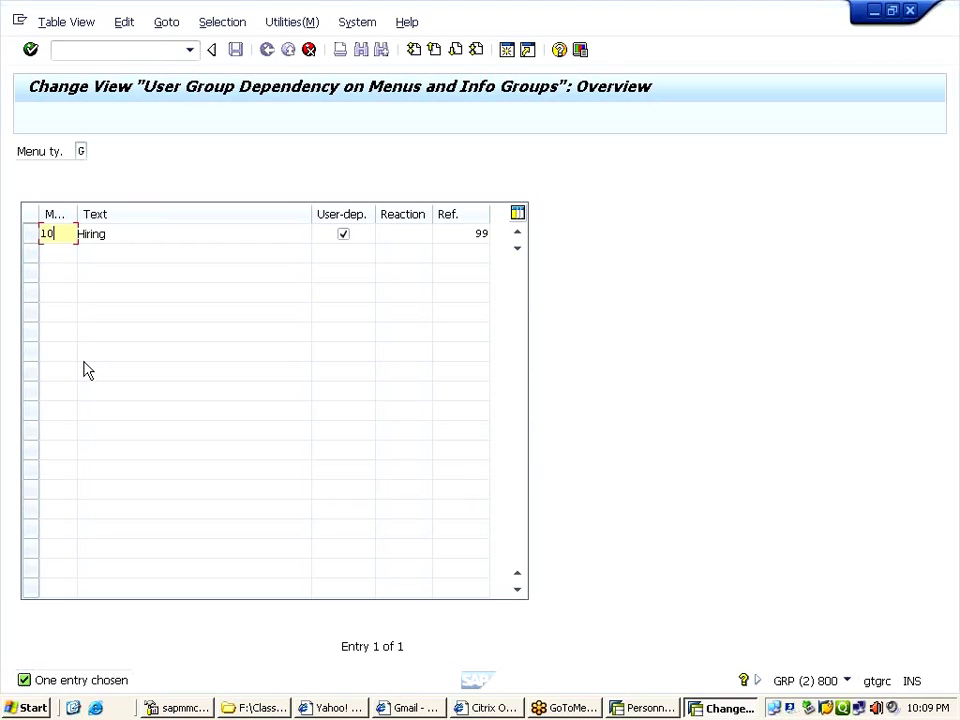
- Set the copied entry's menu code to HI and its text to HIRING INFOGROUP
key(BackSpace)
key(BackSpace)
text(HU)
key(Tab)
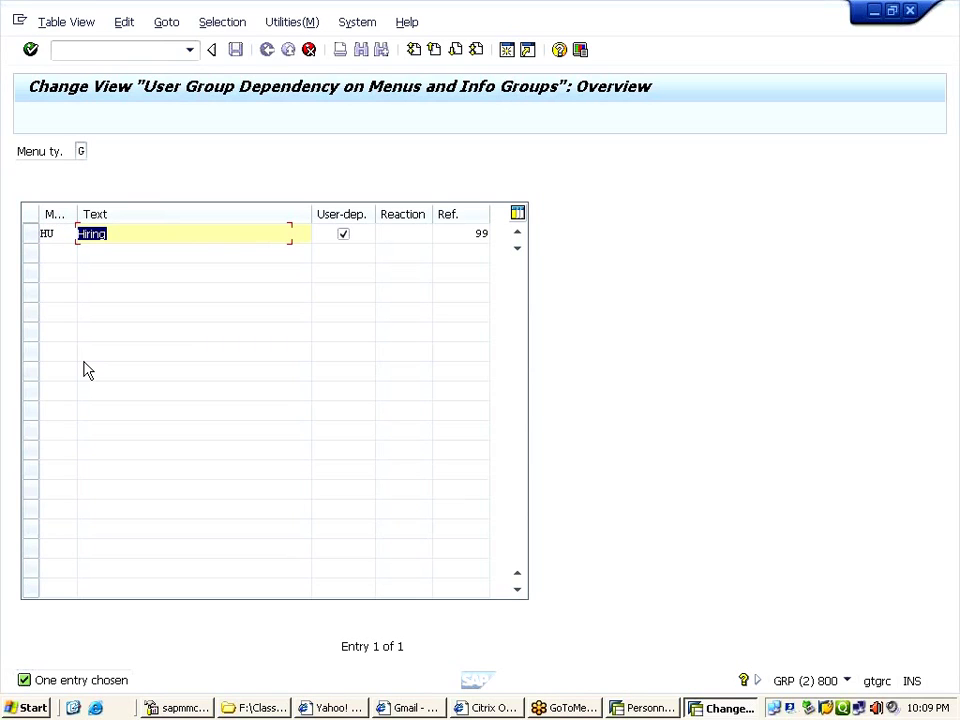
text(Hi)
key(shift+Tab)
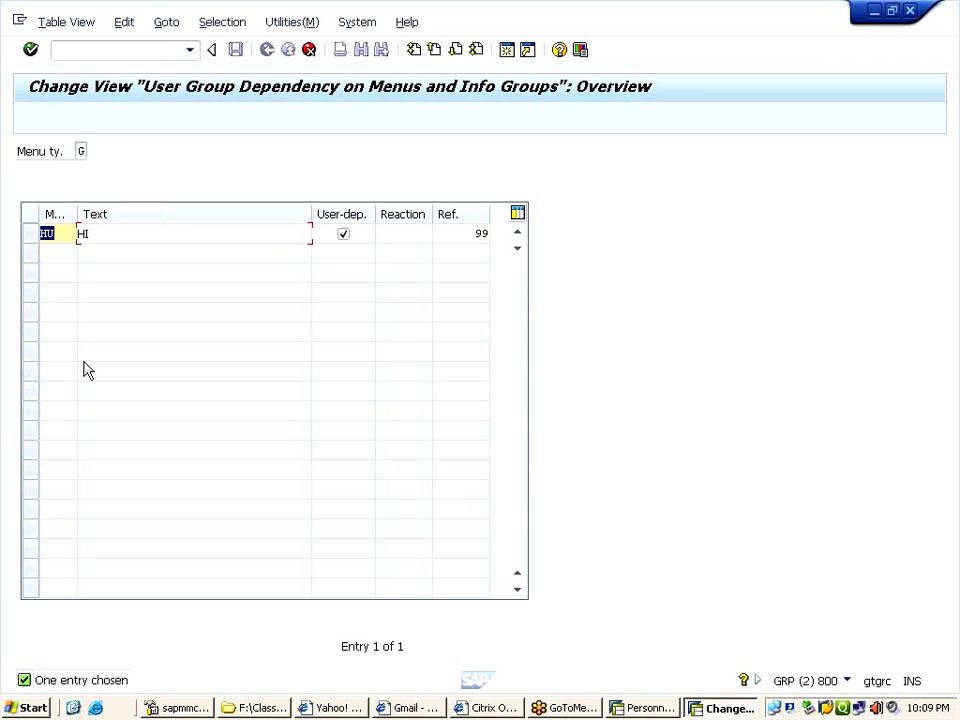
text(HI)
key(Tab)
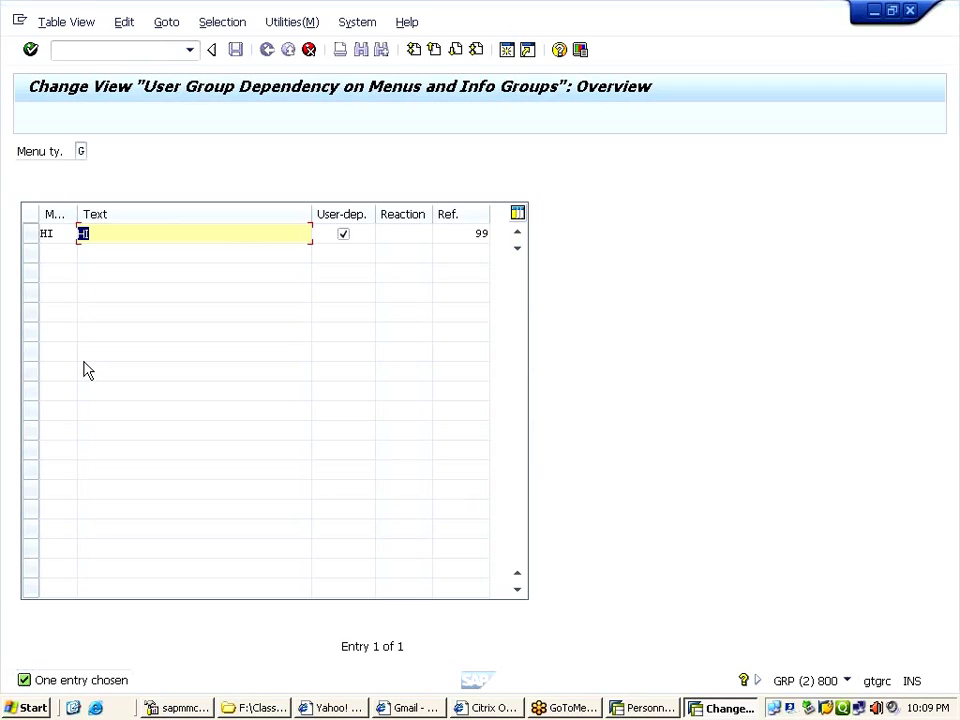
text(HIRING INFOGROUP)
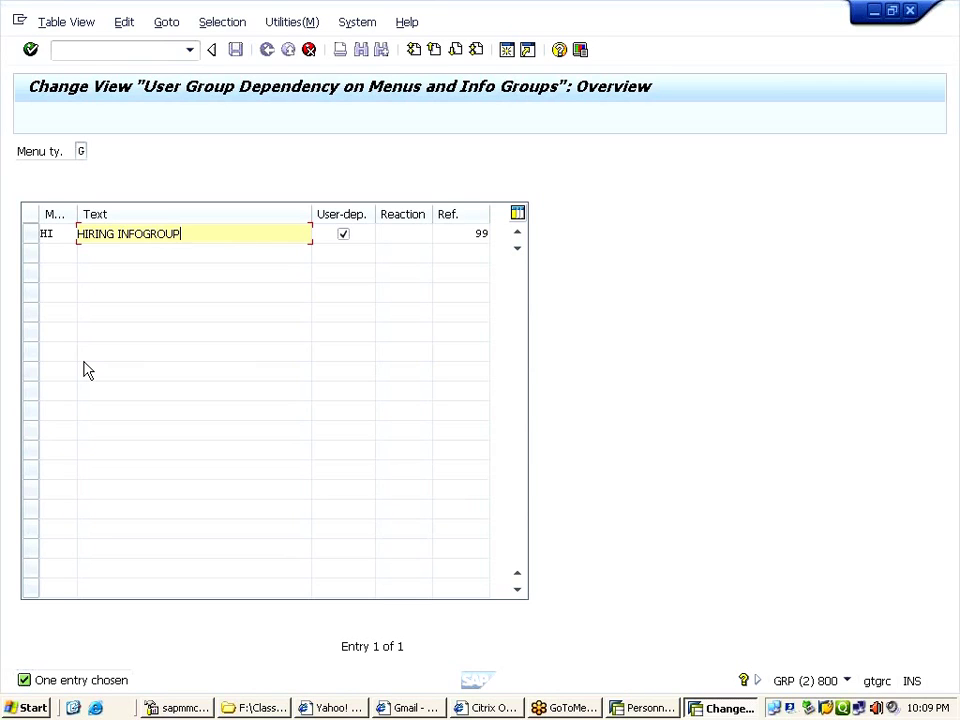
key(Tab)
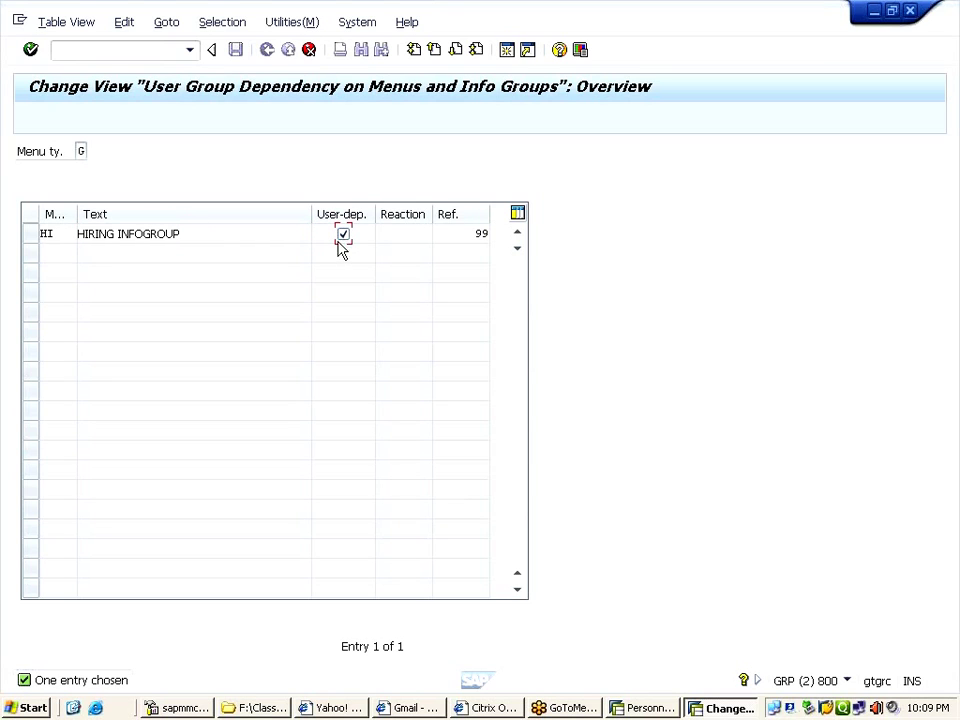
- Set the copied entry's reference user group to 77 and save it under customizing request GRPK900002
key(shift+Tab)
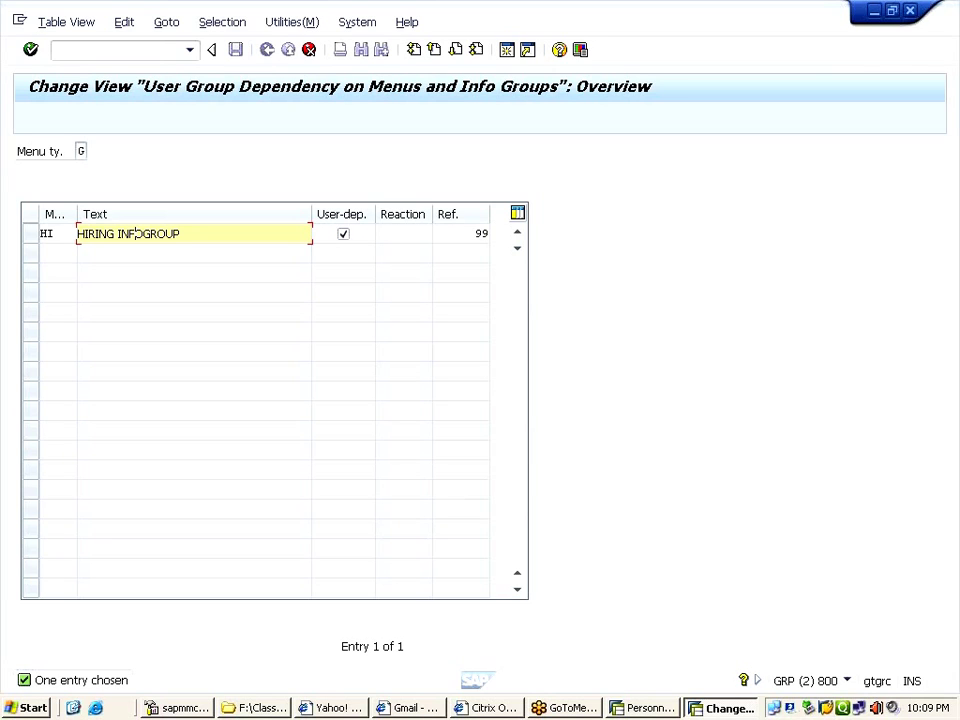
key(Tab)
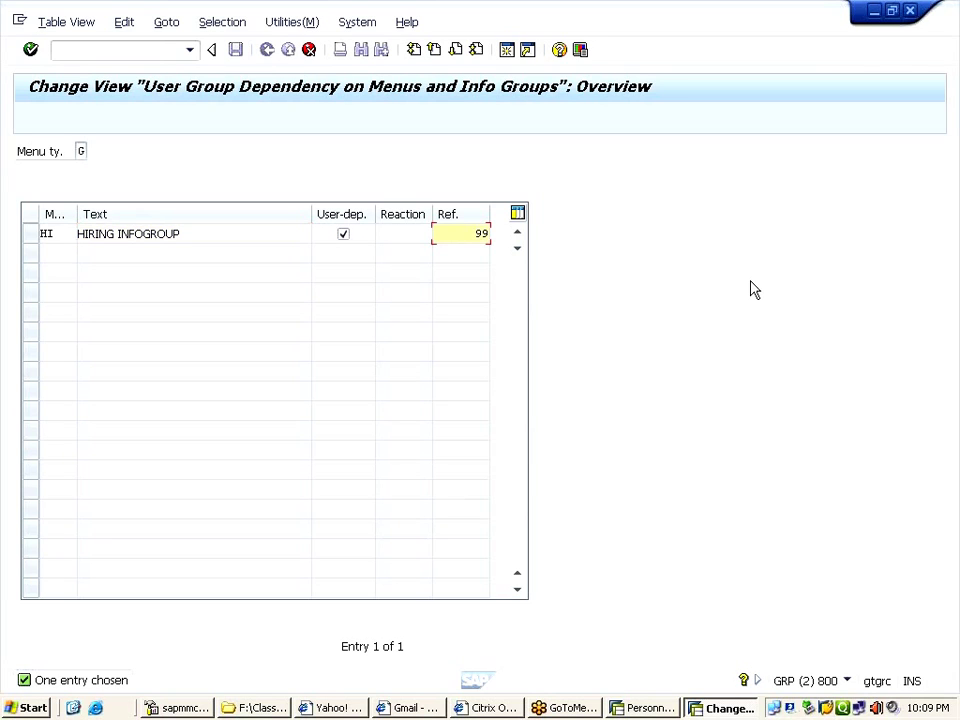
key(Delete)
key(Delete)
text(77)
key(Return)
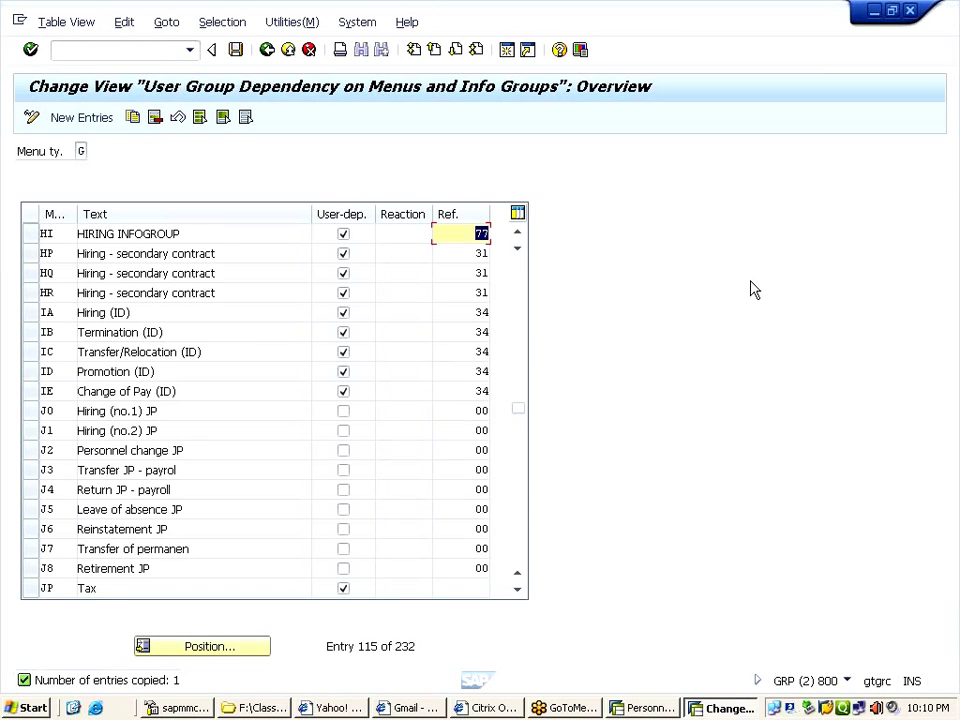
click(470, 233)
click(236, 50)
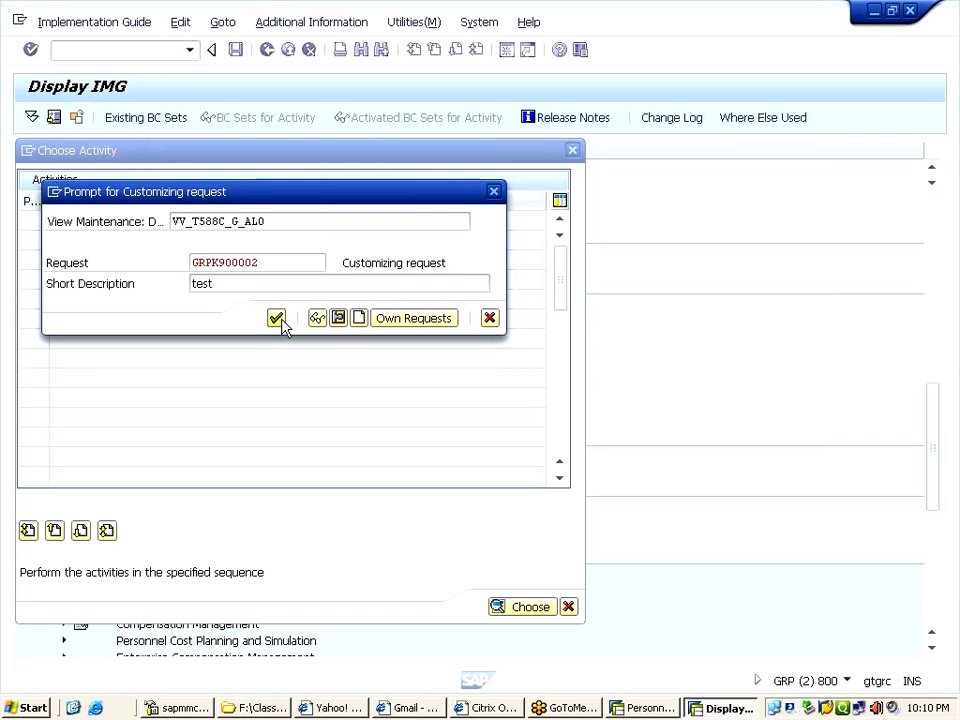
click(277, 319)
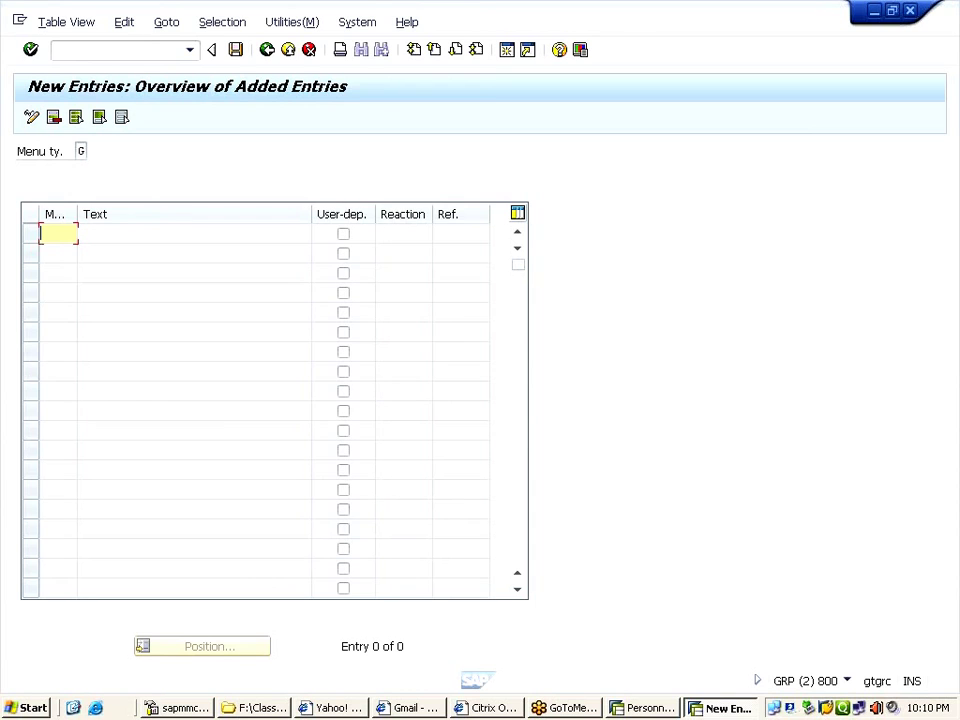
- Add a user-dependent new entry TI, TRANSFER INFOGROUP, with reference user group 77, and return to the activity list
text(TI)
key(Tab)
text(TRANSFER INFOGROUP)
click(343, 234)
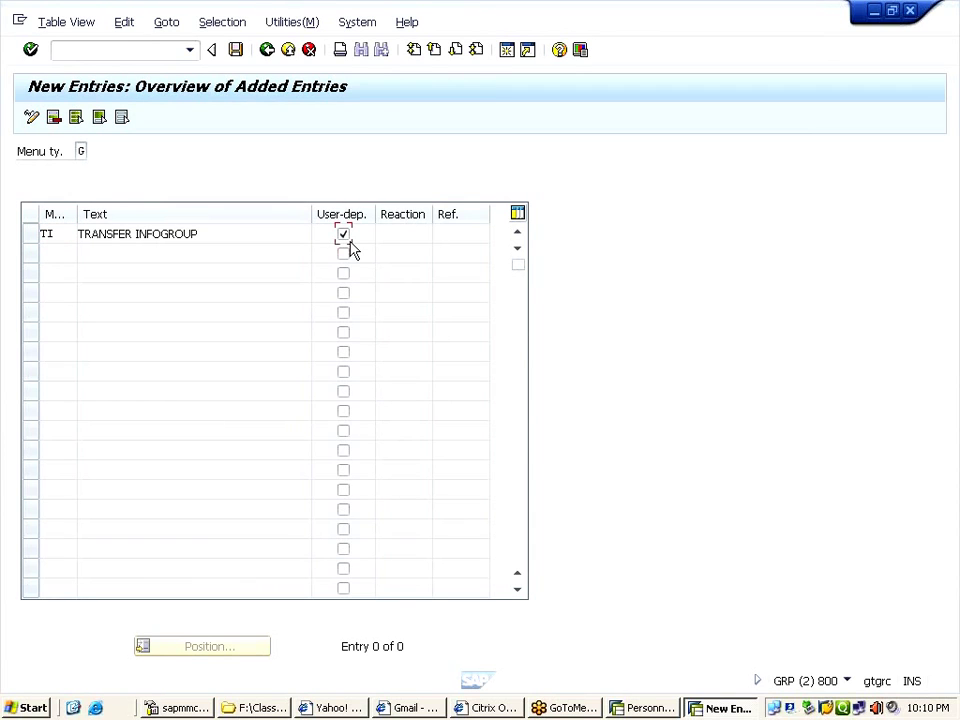
key(Tab)
key(Tab)
text(77)
key(Return)
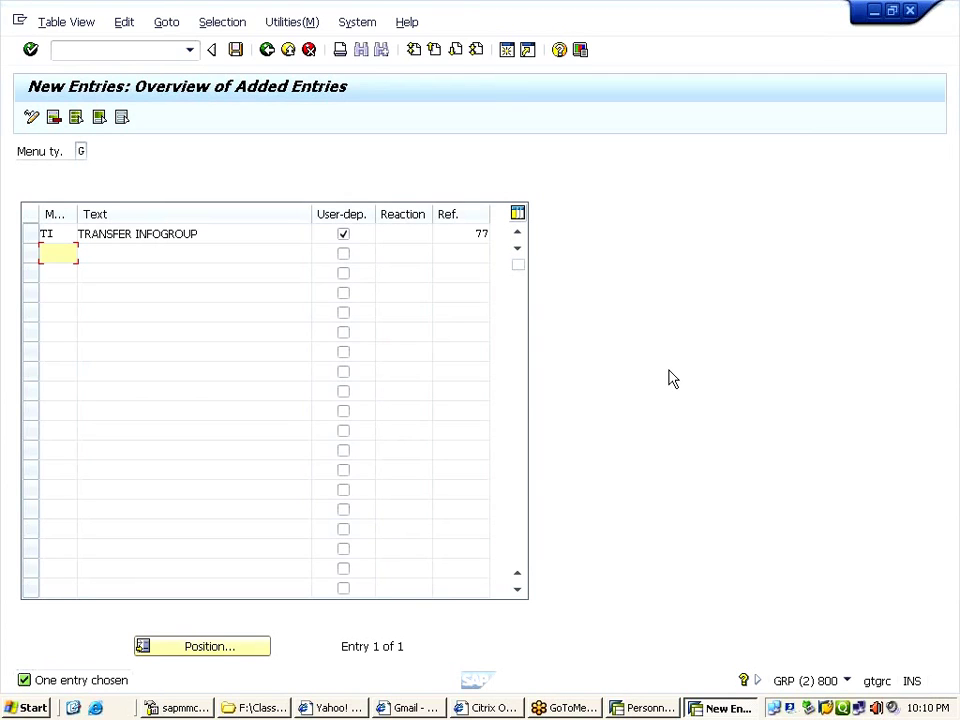
key(Return)
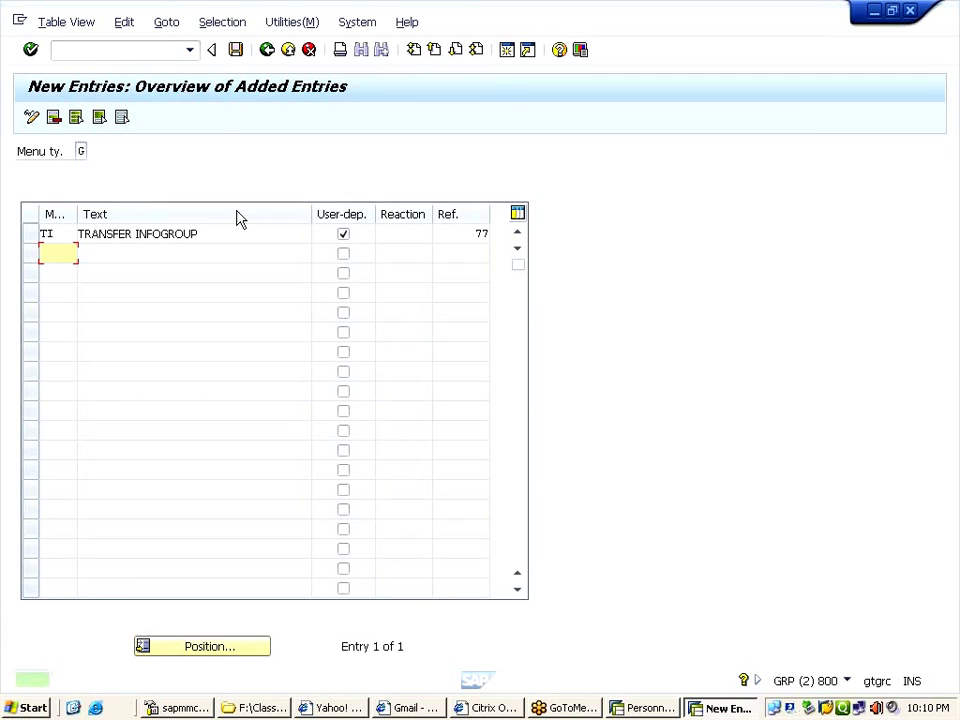
click(271, 56)
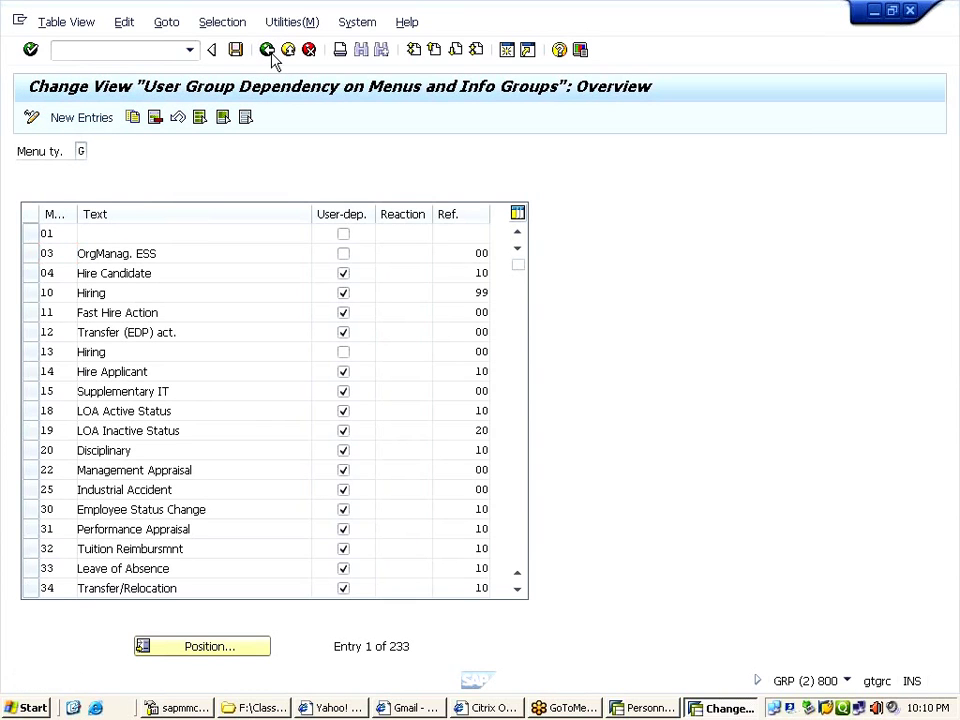
click(271, 56)
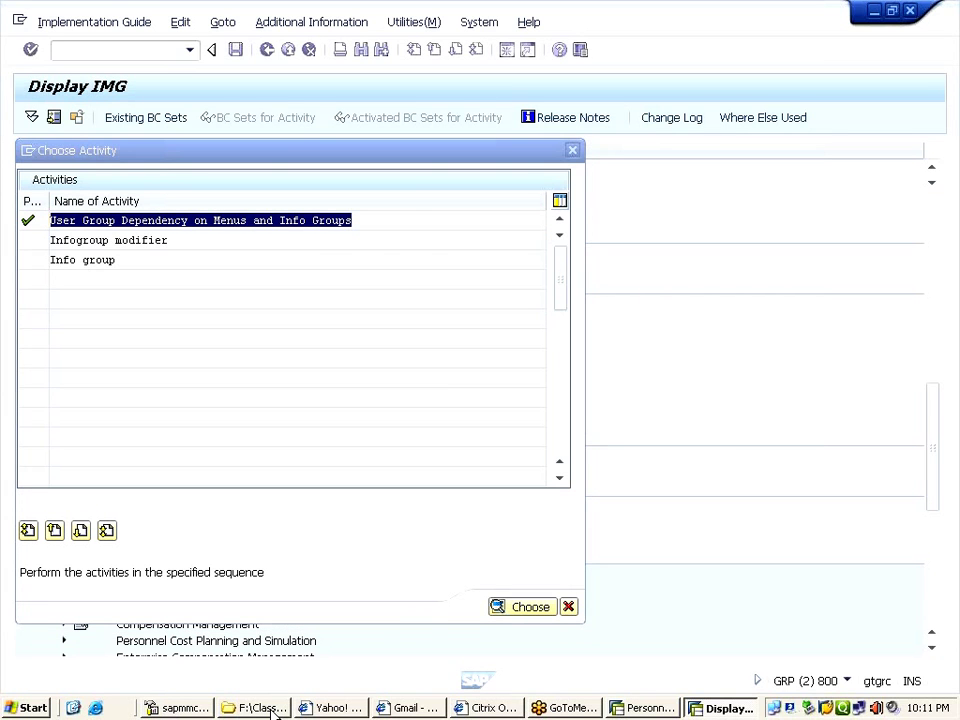
- Open Day 10.docx from F:\HCM Online Training in Word and review its user group and infogroup table
click(272, 710)
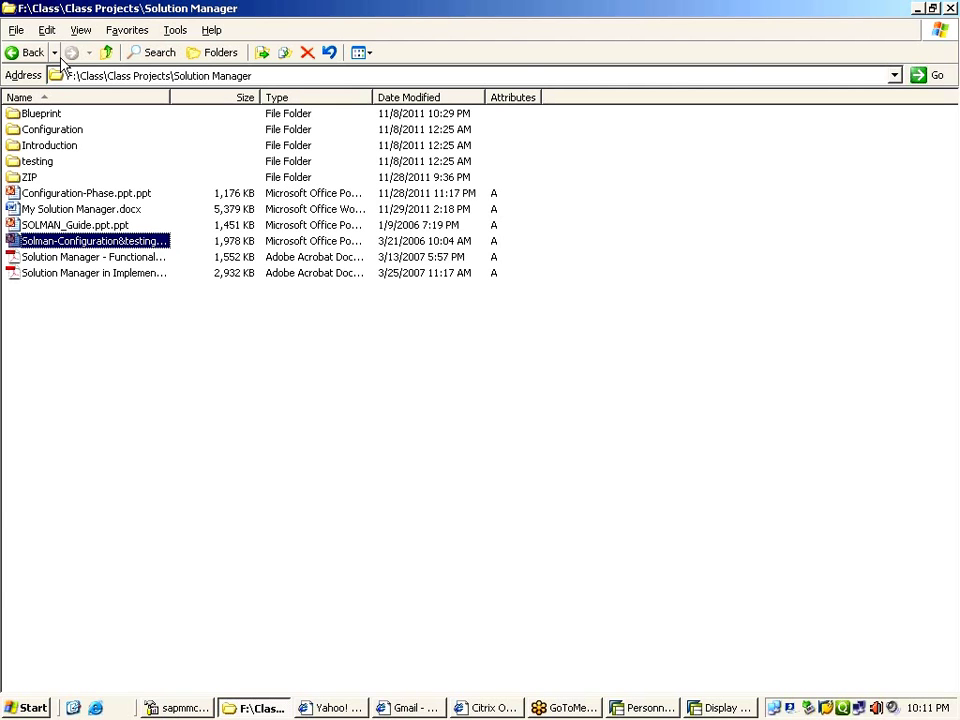
key(BackSpace)
key(BackSpace)
key(alt+Left)
click(44, 243)
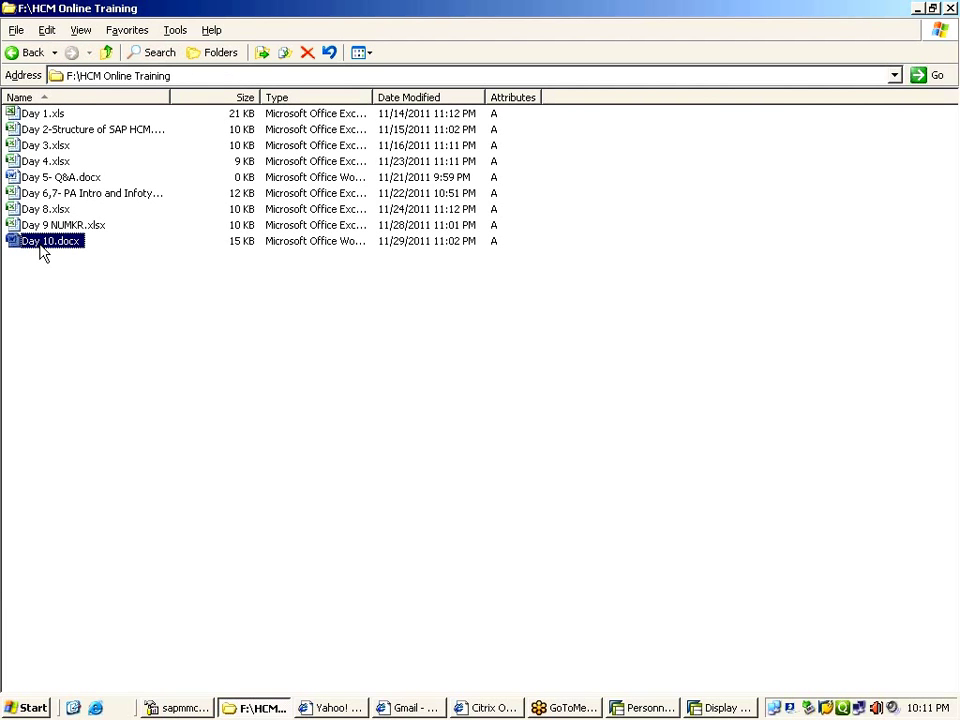
double_click(39, 245)
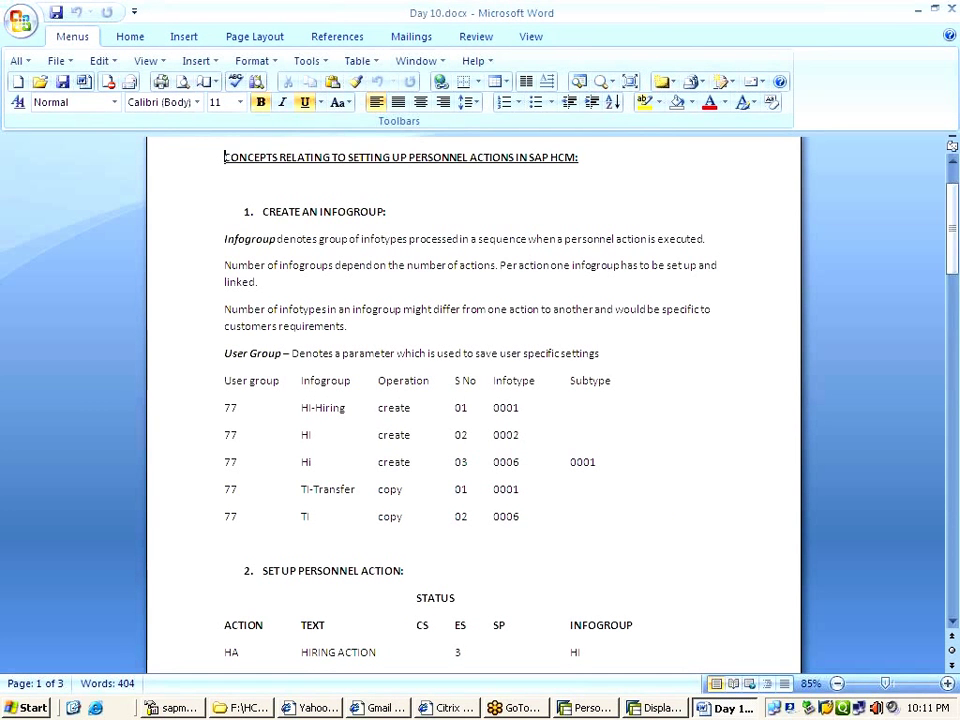
key(alt+Tab)
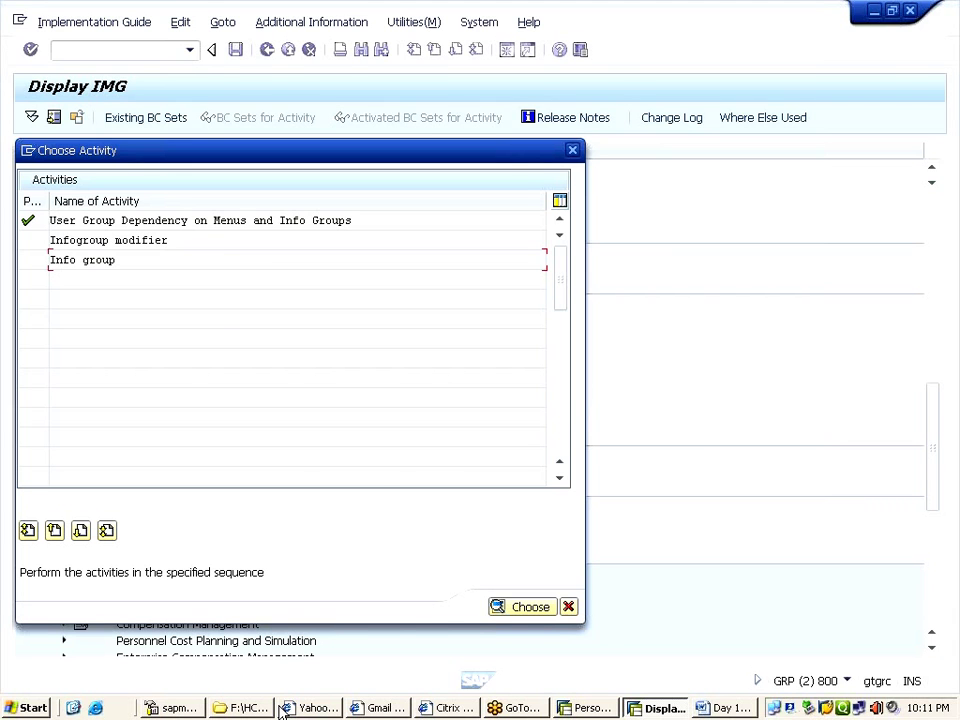
key(alt+Tab)
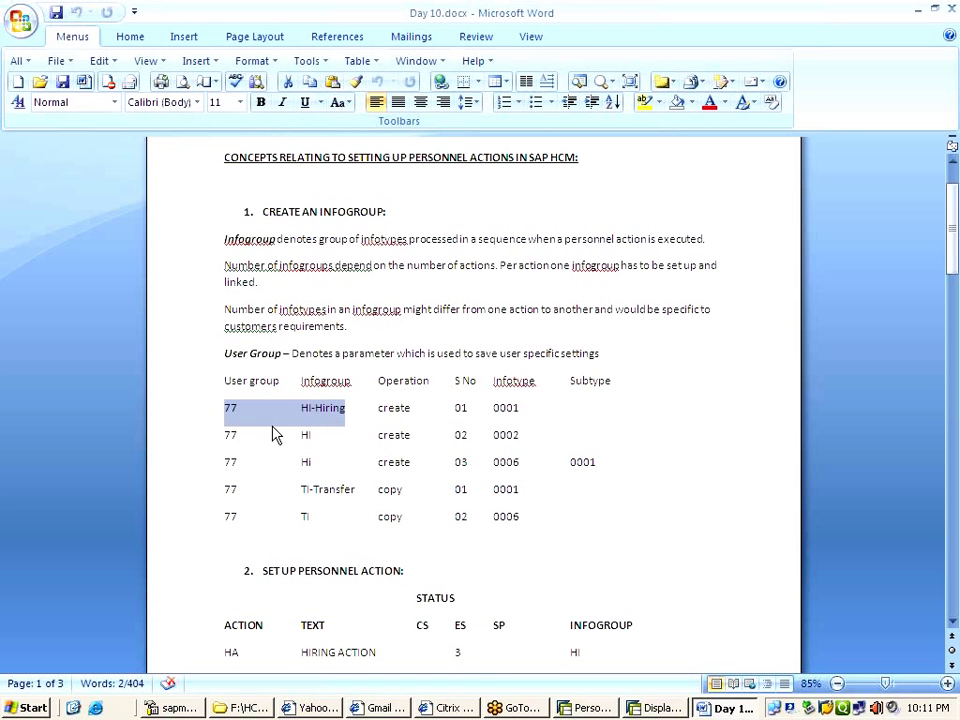
- Switch back to SAP and open the Info group activity for work area HI
key(alt+Tab)
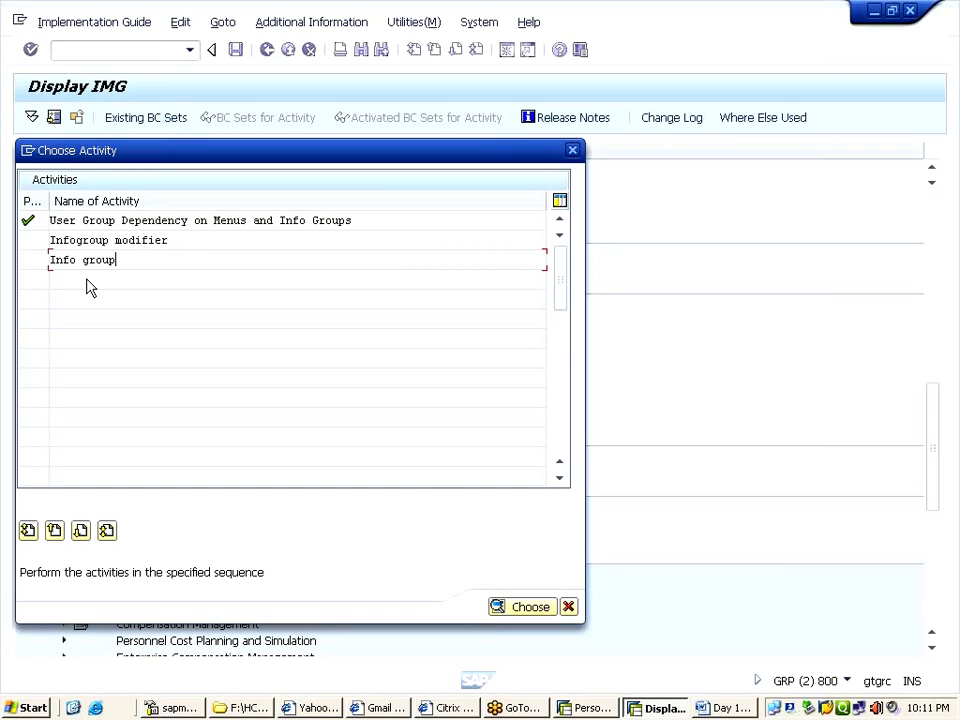
key(Return)
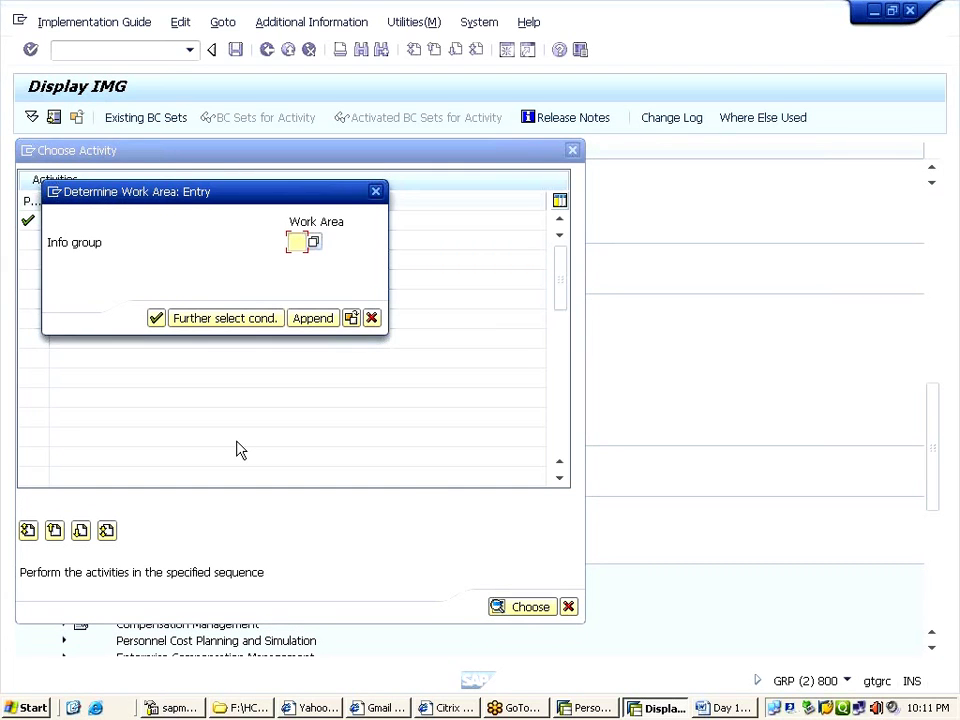
text(HI)
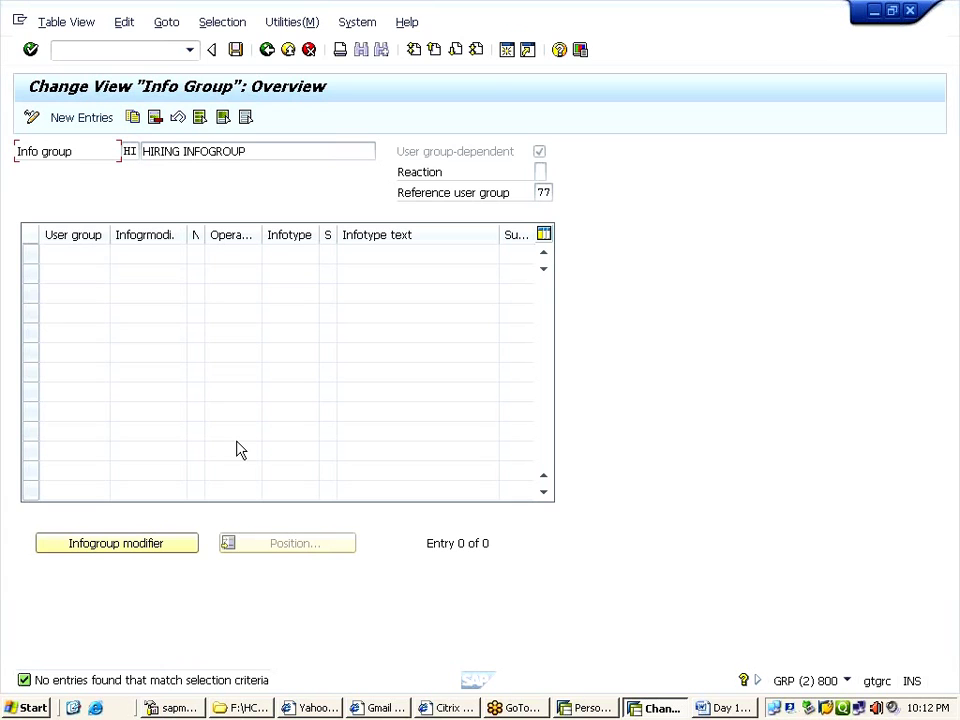
- Create a new entry for info group HI with user group 77, number 01, operation INS and infotype 0001, and narrow the infotype text column
key(F5)
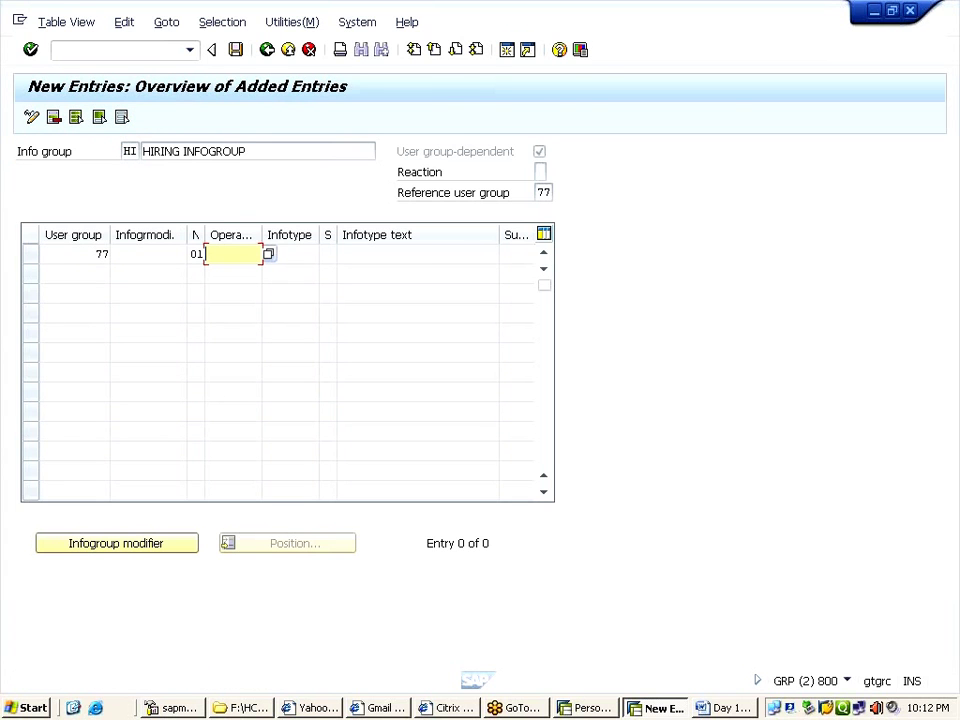
key(alt+Tab)
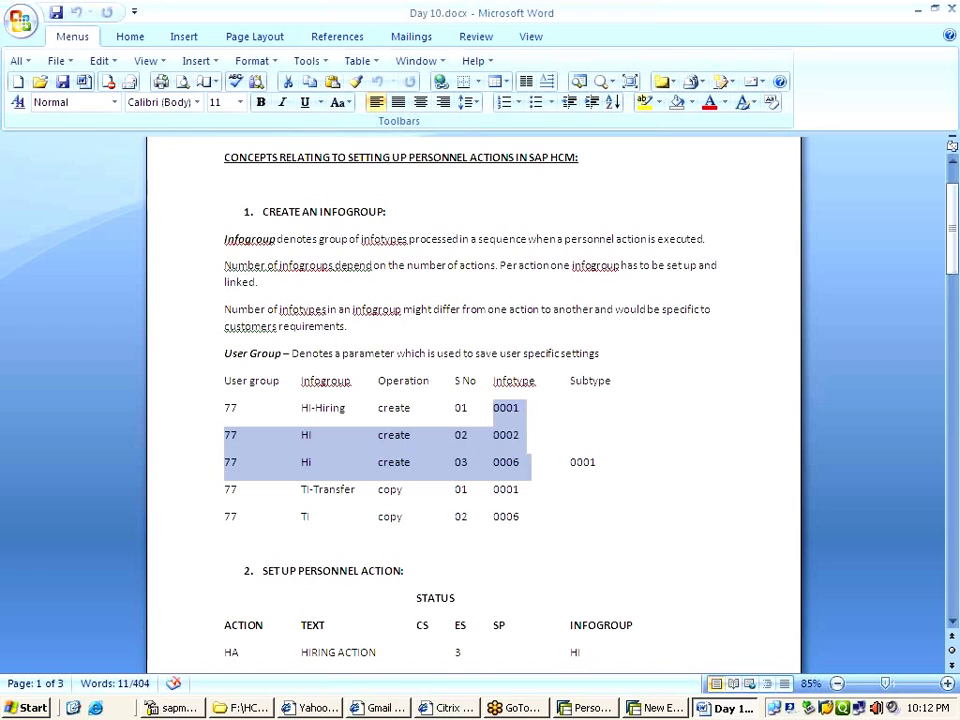
key(alt+Tab)
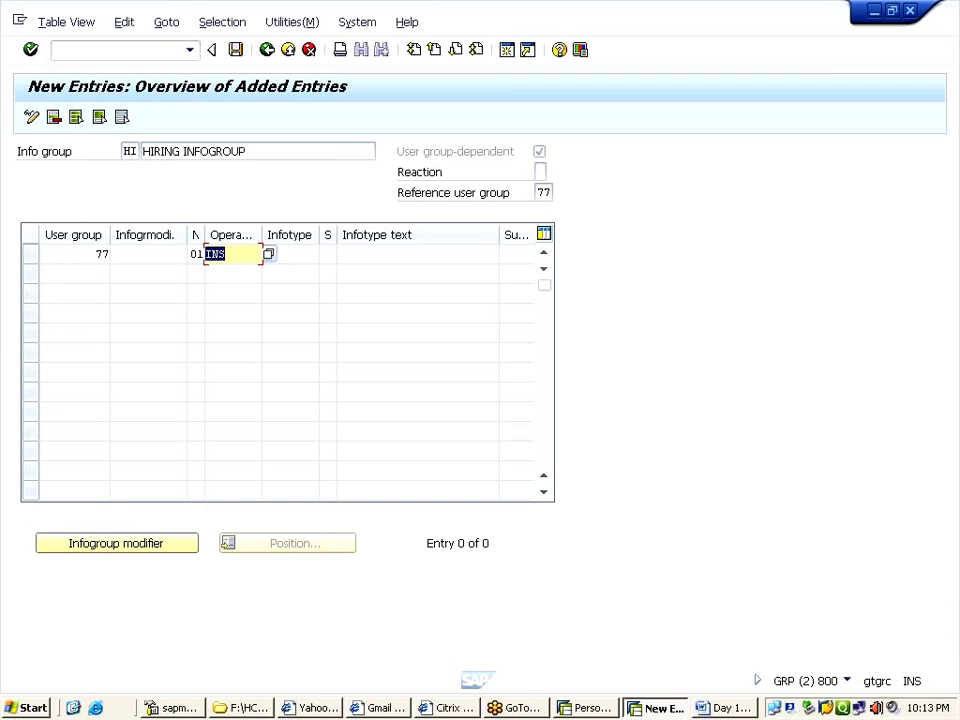
click(280, 254)
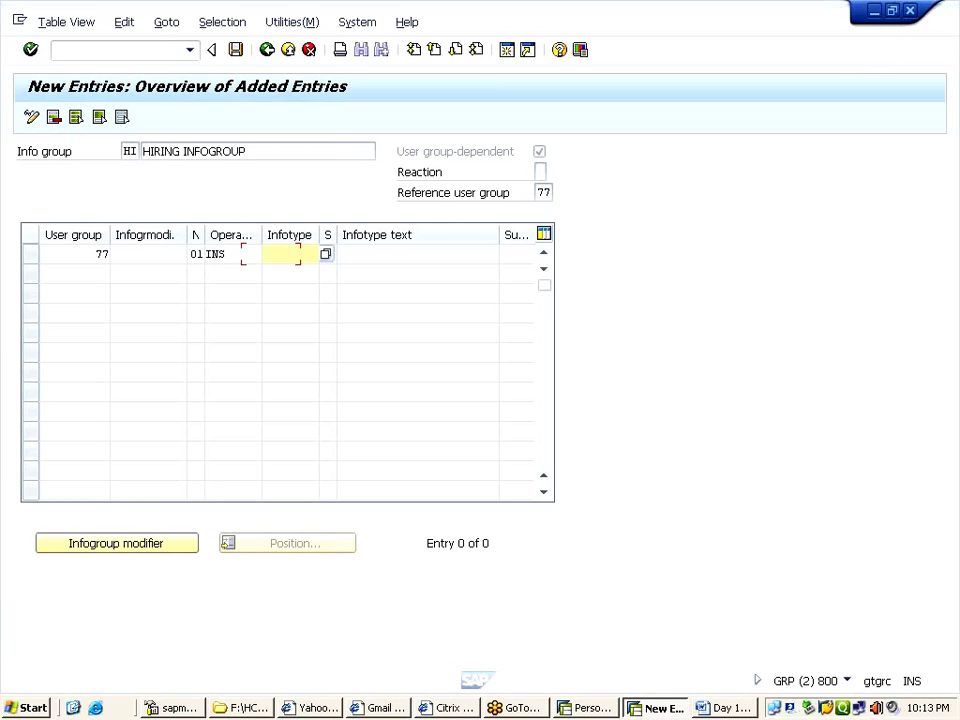
text(0001)
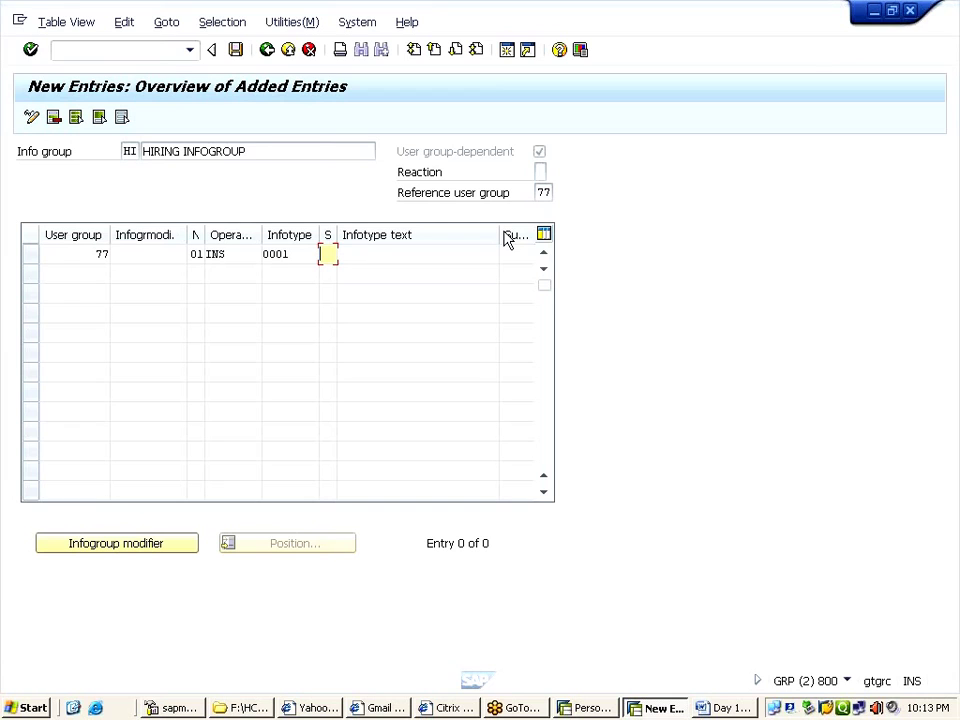
drag(499, 235, 453, 235)
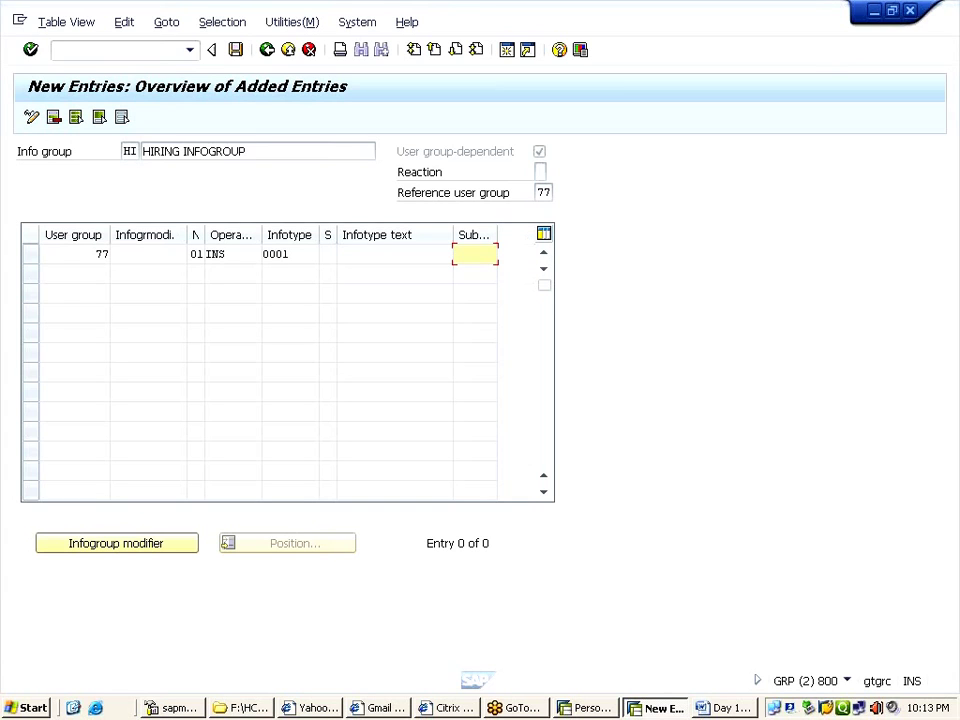
- Start a second infotype row for the hiring infogroup with user group 77
click(75, 273)
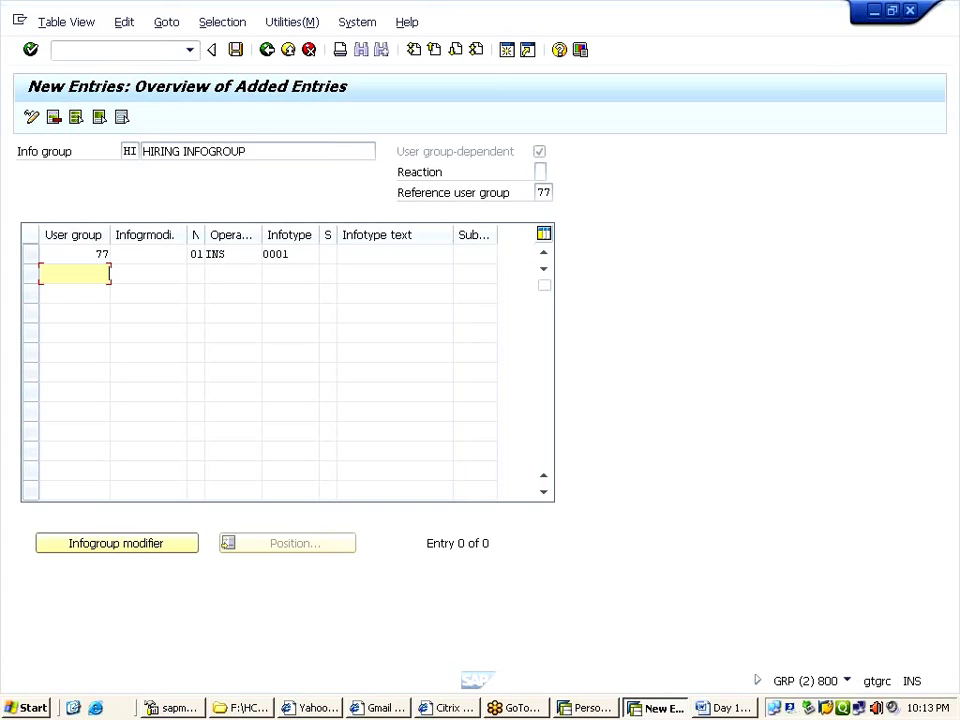
text(7)
text(7)
click(148, 273)
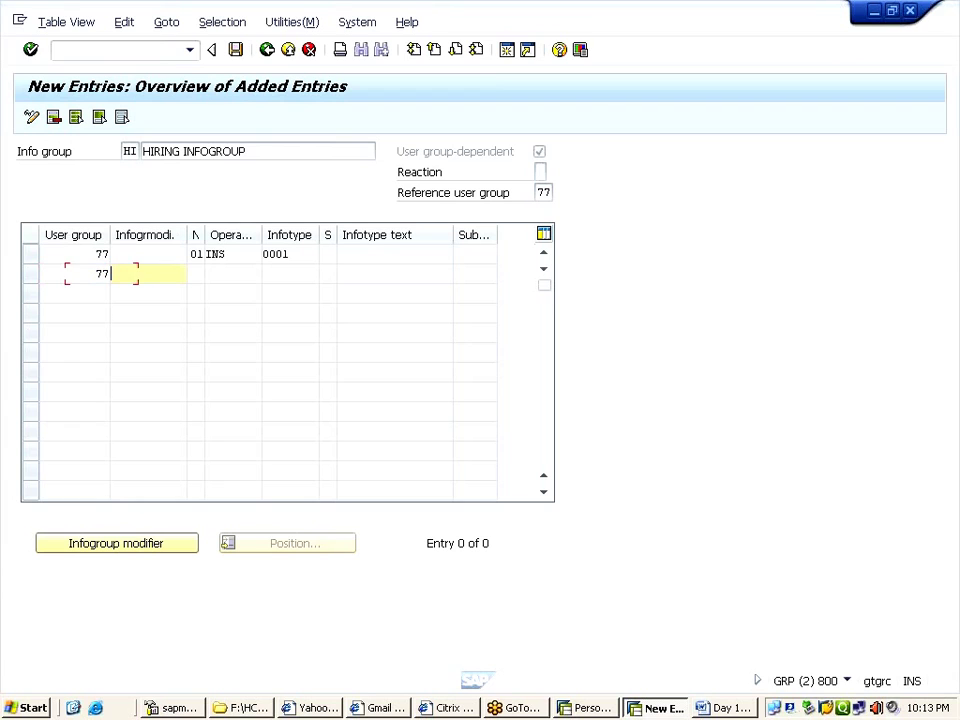
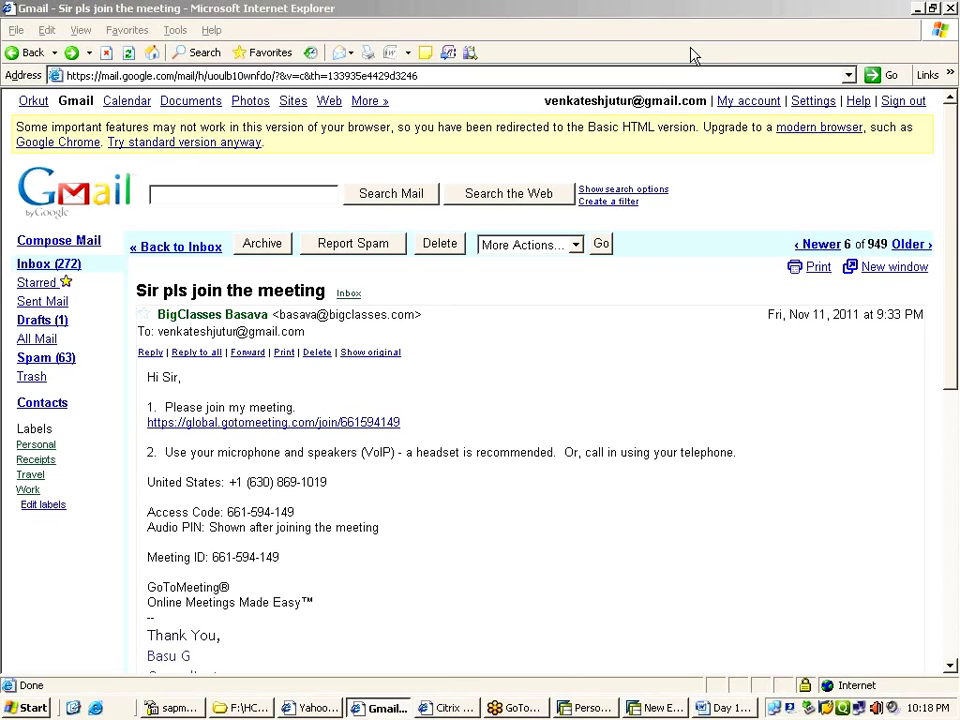
- Switch back to SAP, leave the HI info group entries saving the changes, and cancel the work area selection
click(386, 710)
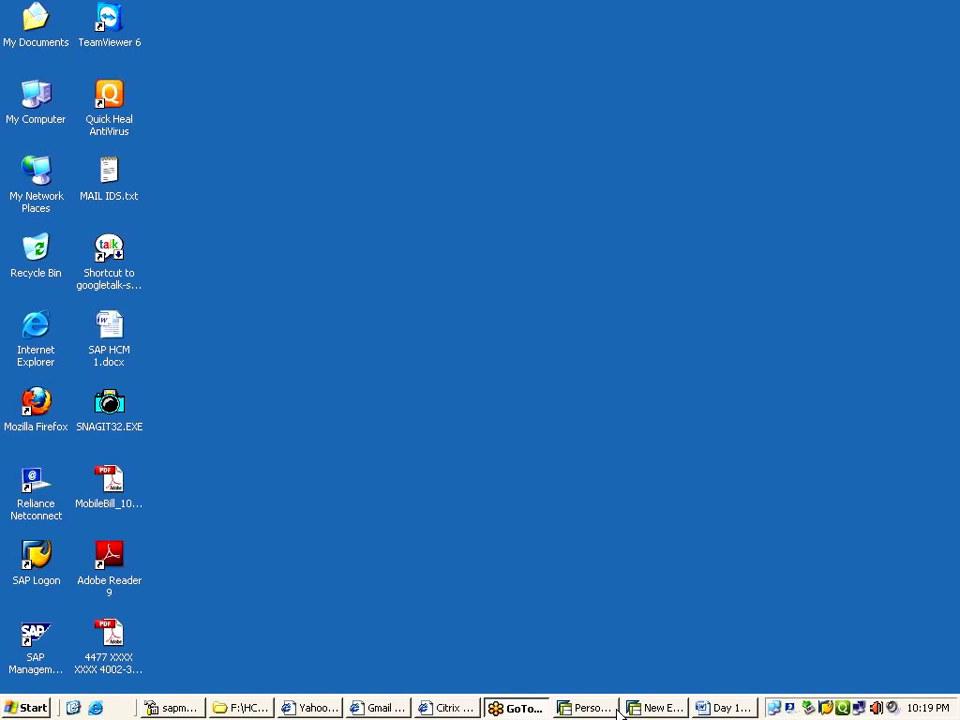
click(668, 710)
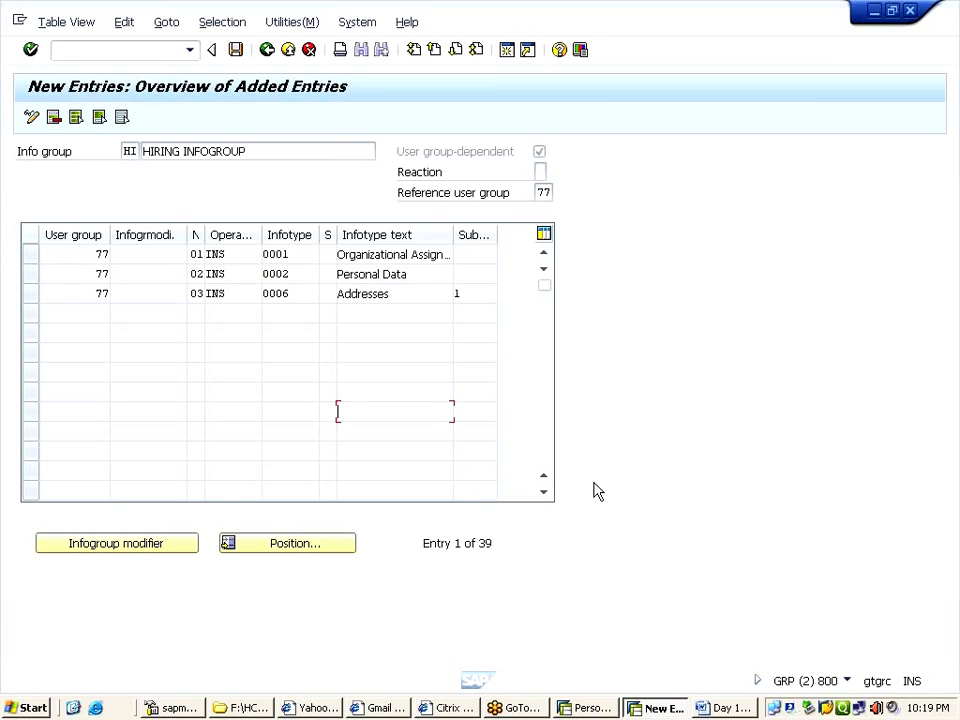
click(266, 50)
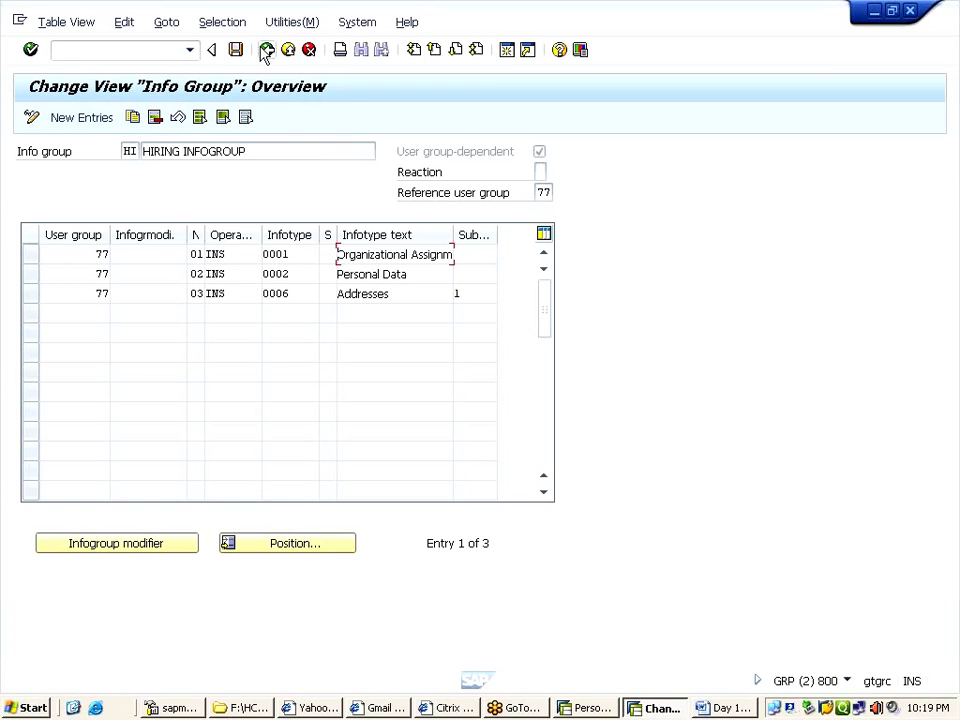
click(266, 50)
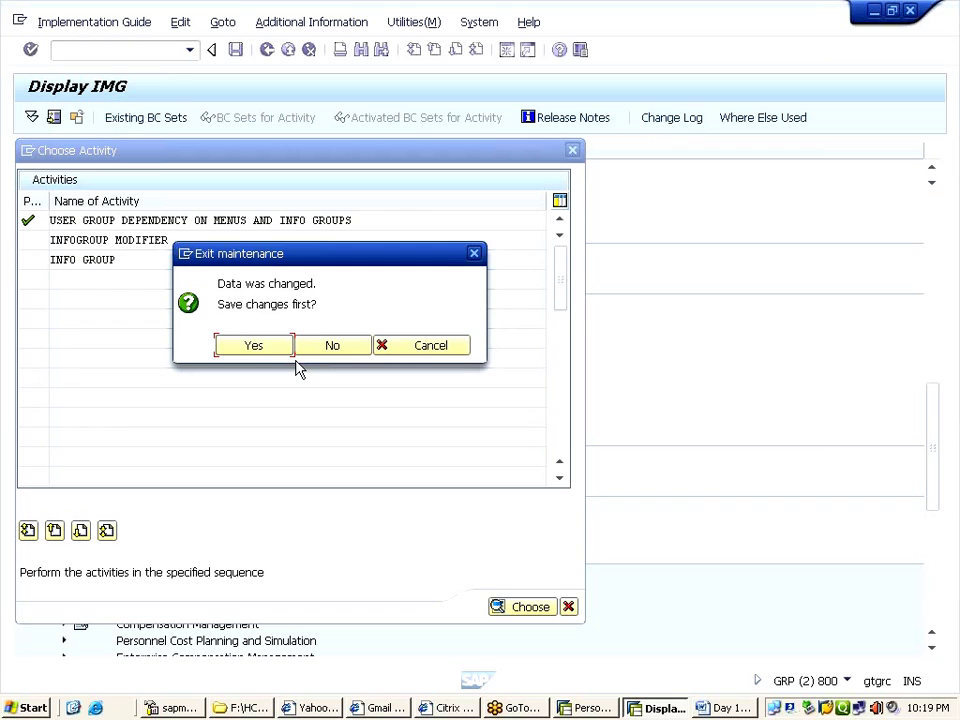
click(286, 345)
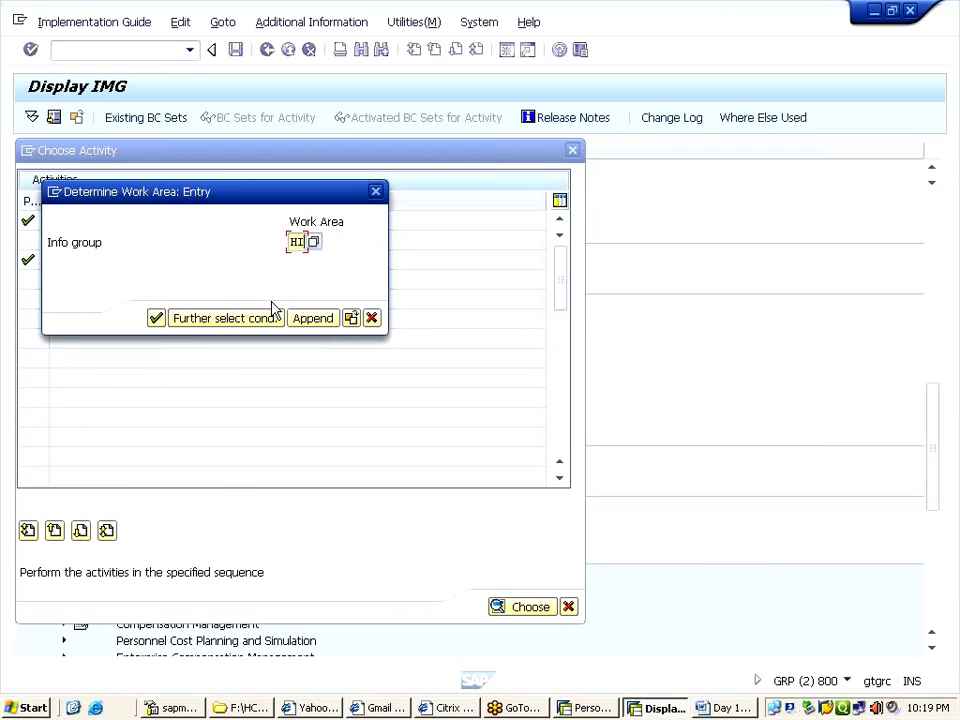
key(Escape)
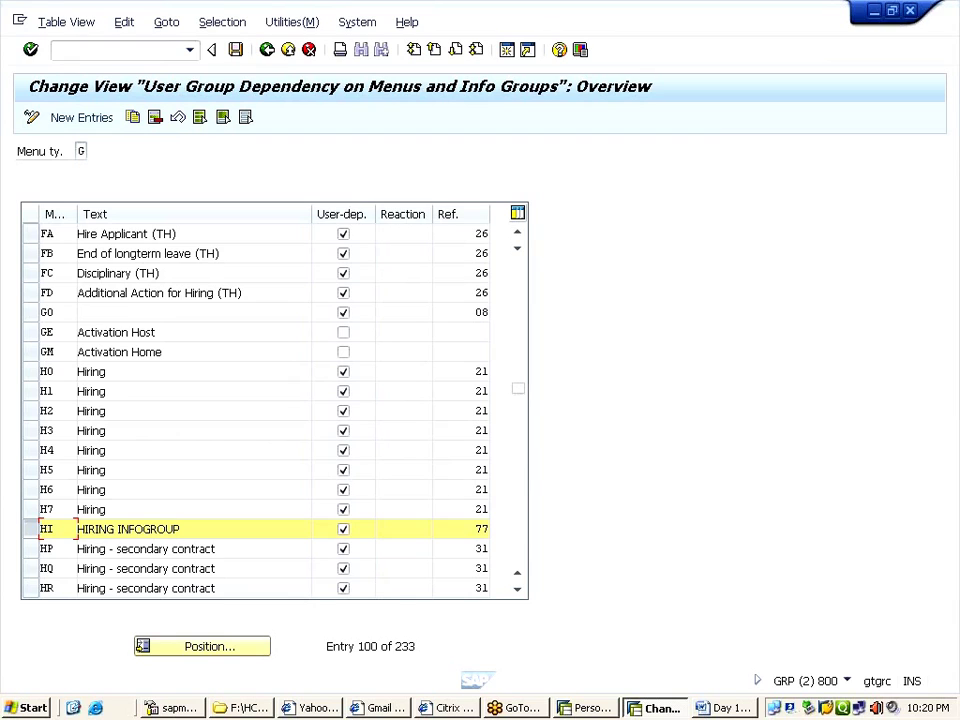
- Delete the HI HIRING INFOGROUP entry from the user group dependency table, save, and close the activity list
click(488, 530)
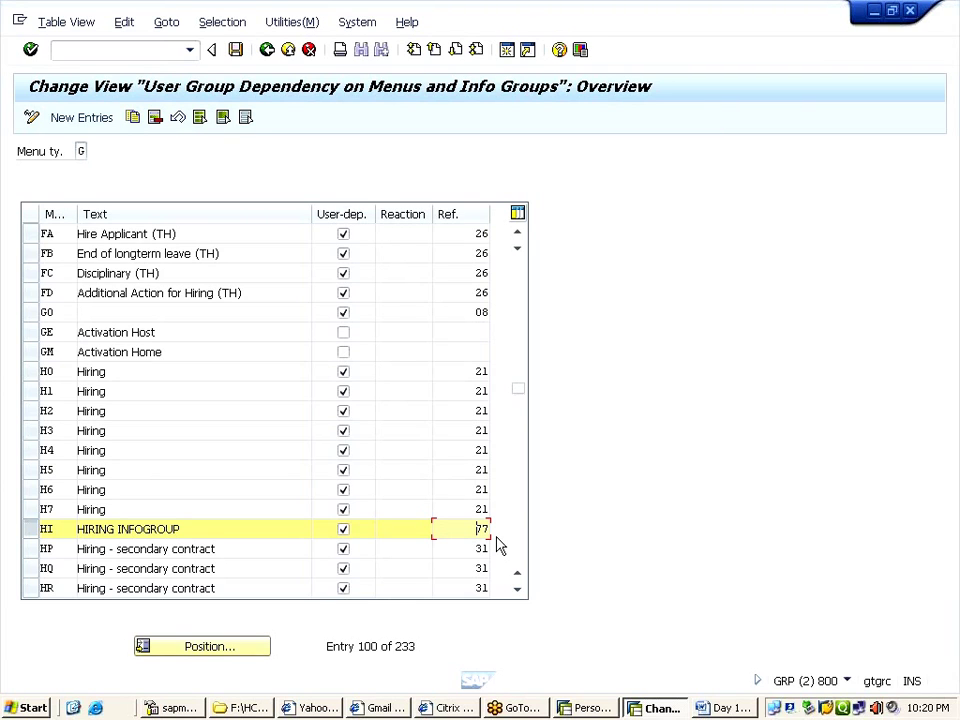
click(155, 118)
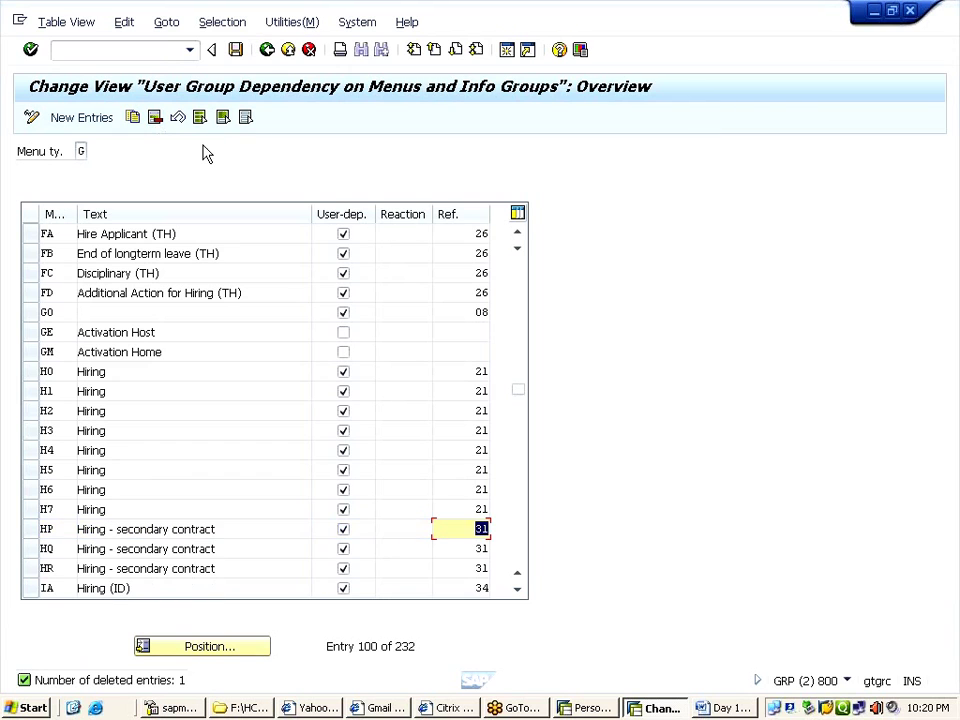
click(238, 51)
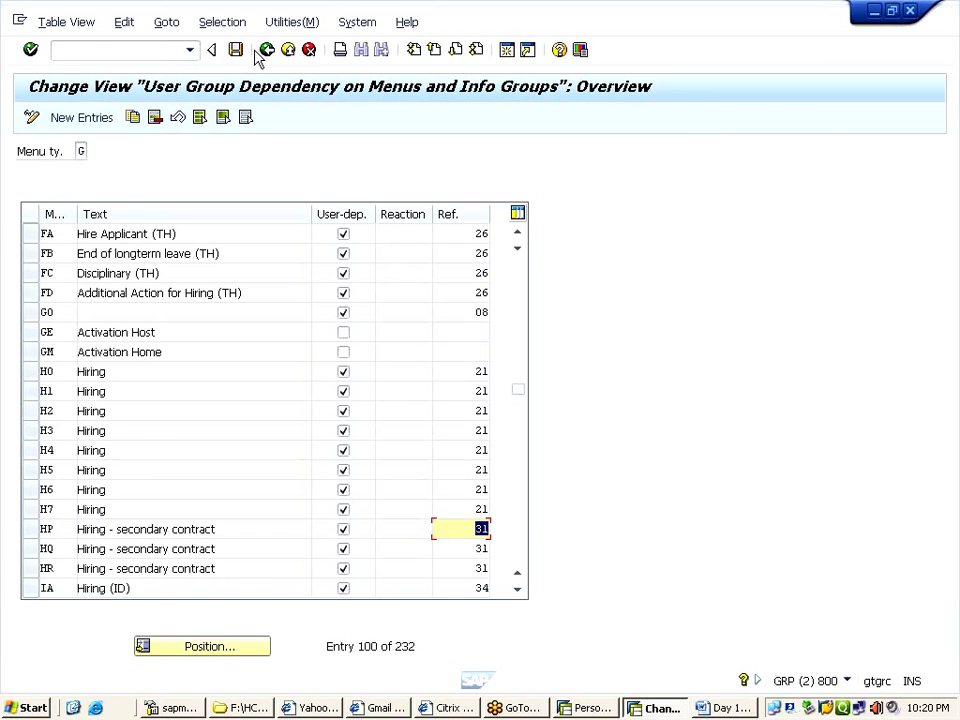
click(266, 50)
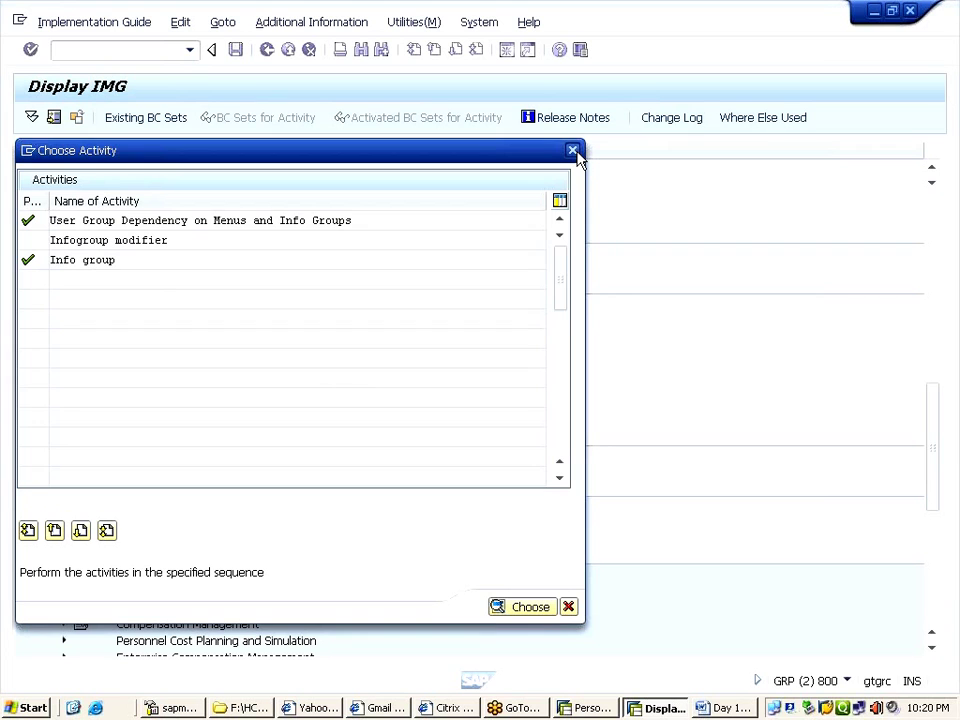
click(572, 151)
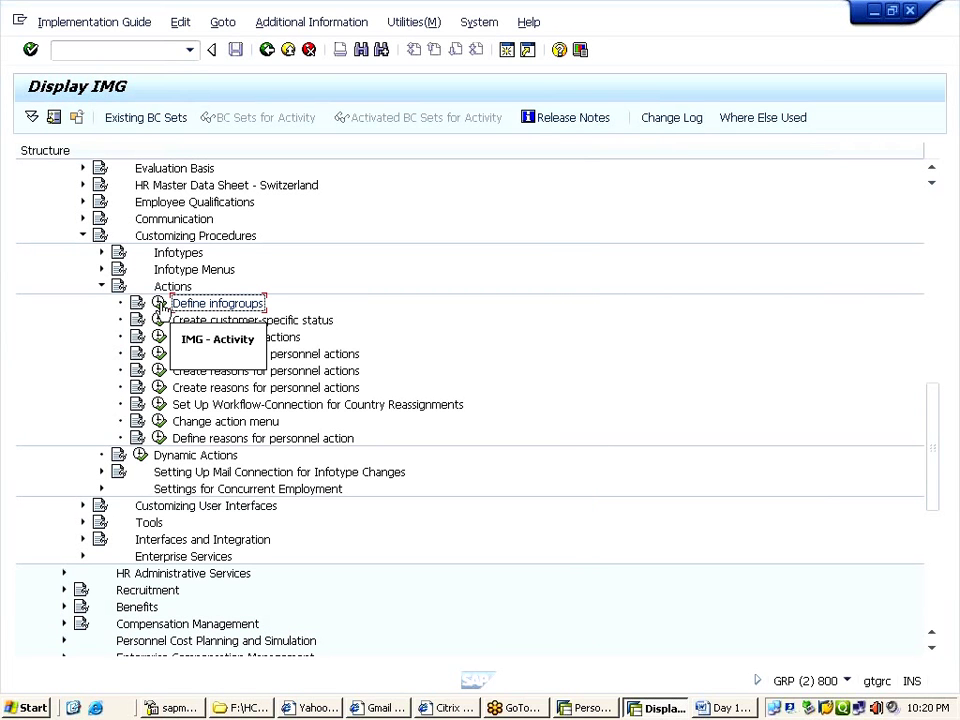
- Reopen Define infogroups and its User Group Dependency on Menus and Info Groups activity
click(160, 303)
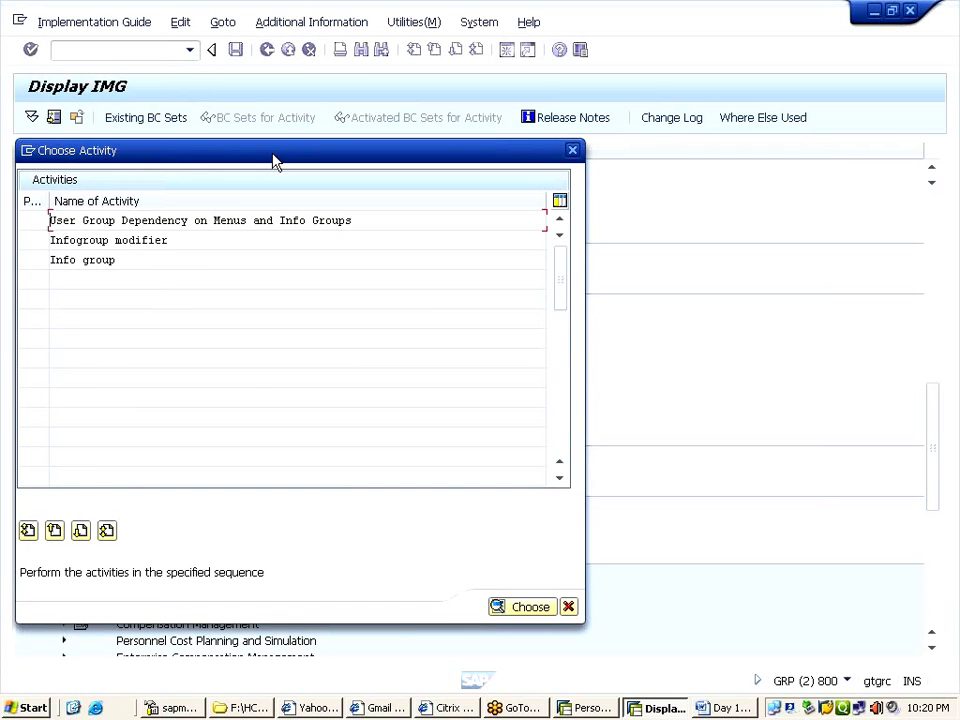
drag(276, 162, 288, 85)
drag(153, 143, 364, 143)
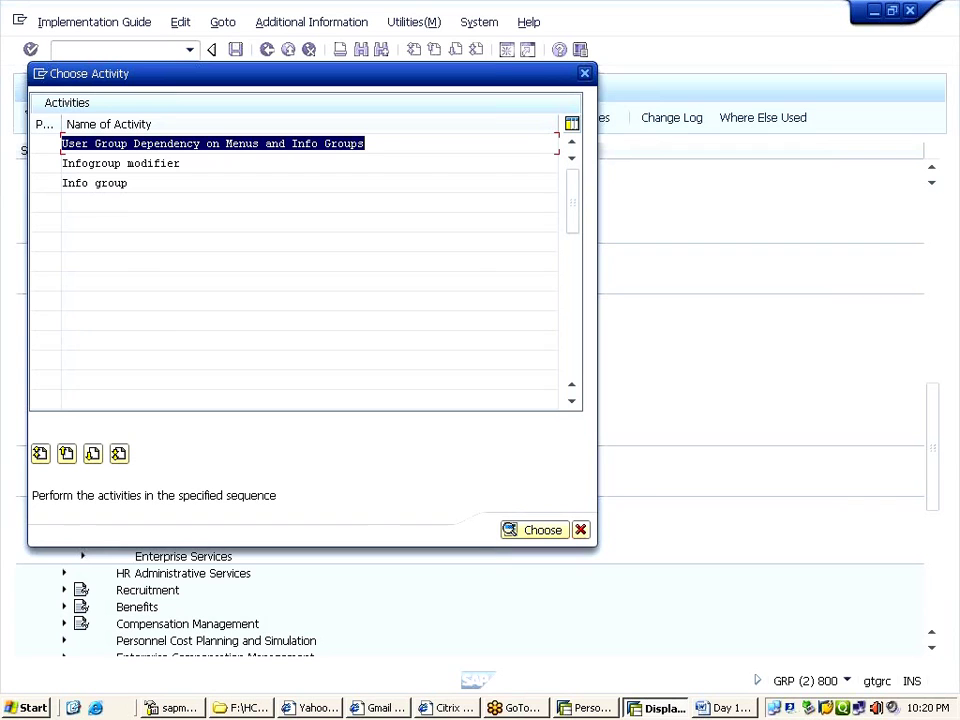
key(Return)
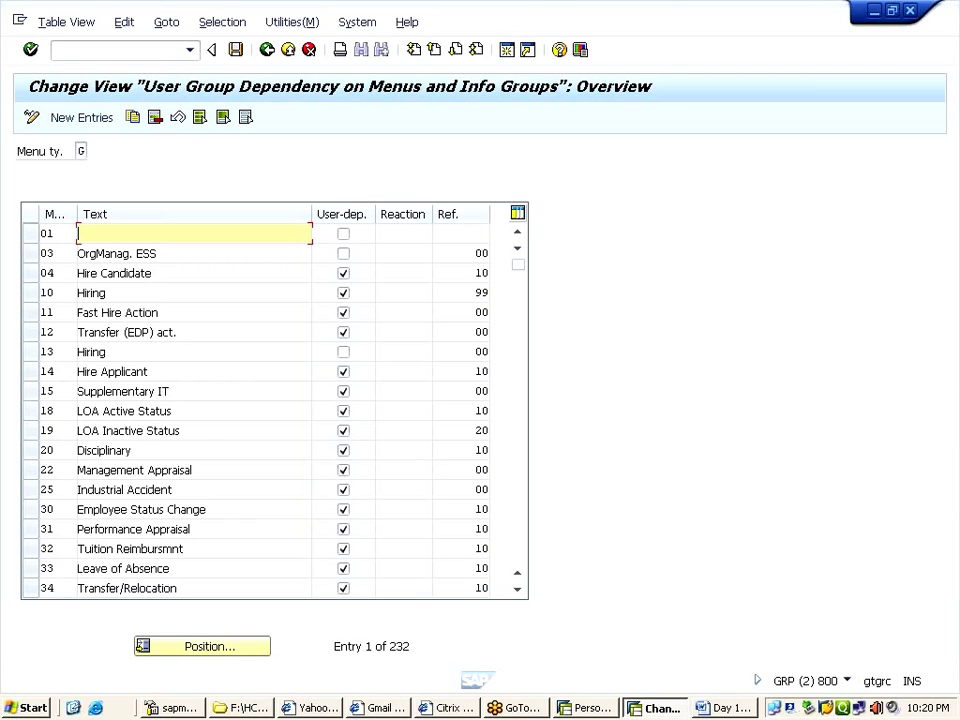
- Delete the TI TRANSFER INFOGROUP entry with reference user group 77 and return to the activity list
scroll(234, 233, down, 14)
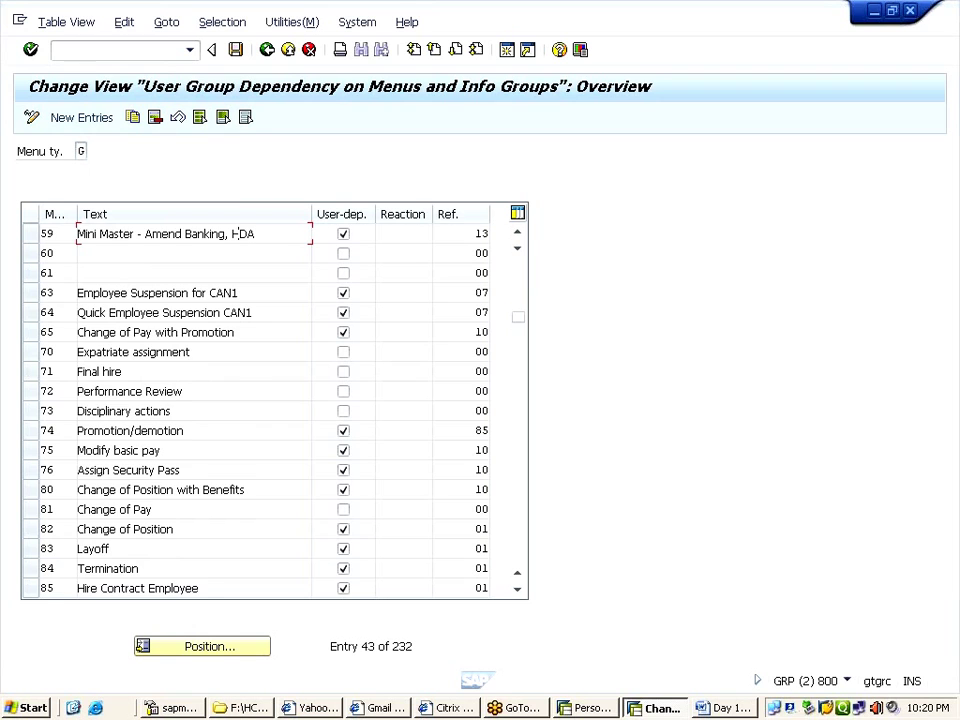
scroll(234, 233, down, 4)
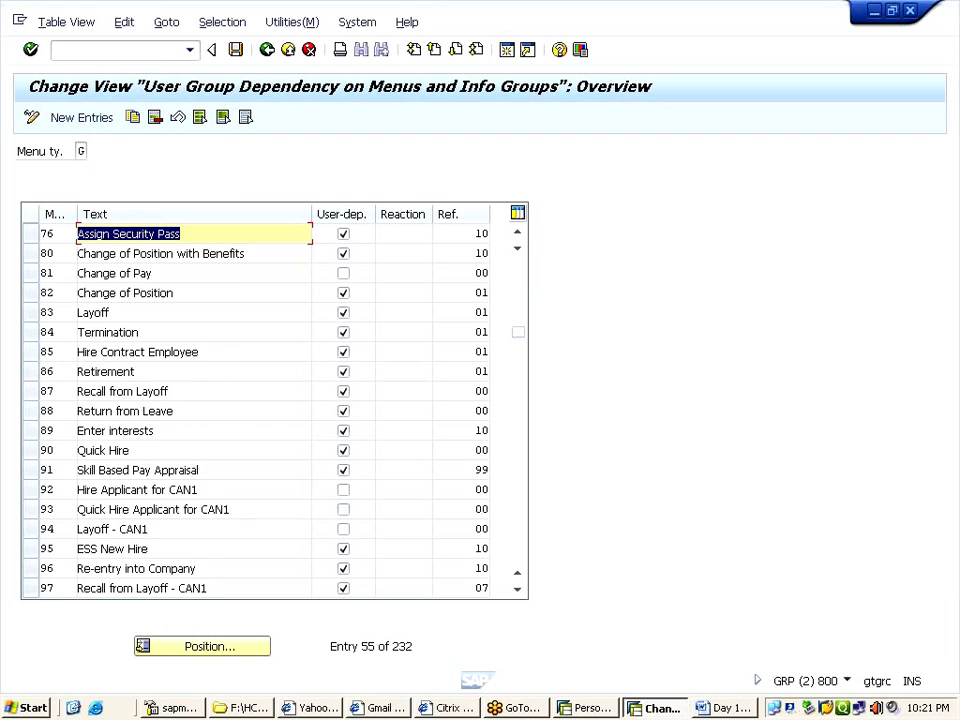
scroll(265, 410, down, 20)
scroll(190, 477, down, 7)
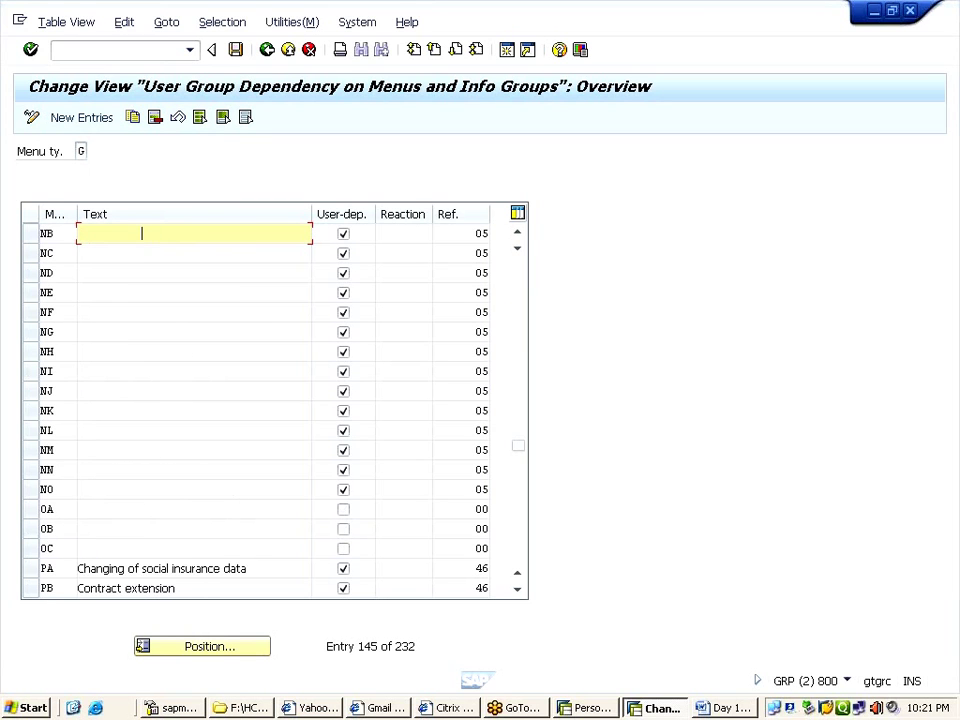
scroll(190, 477, down, 5)
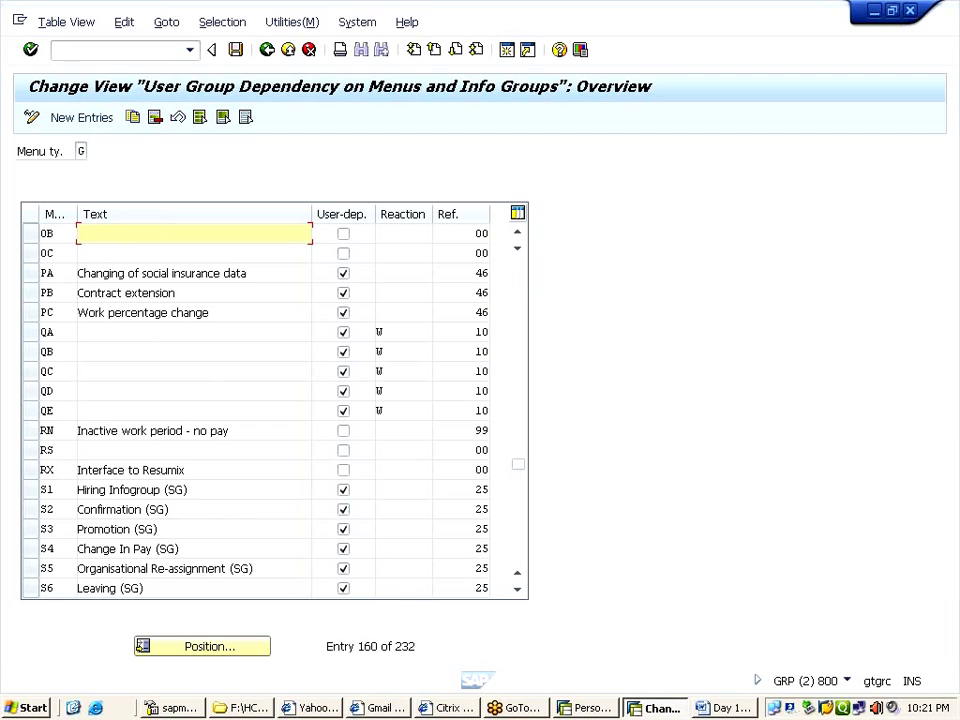
scroll(26, 491, down, 4)
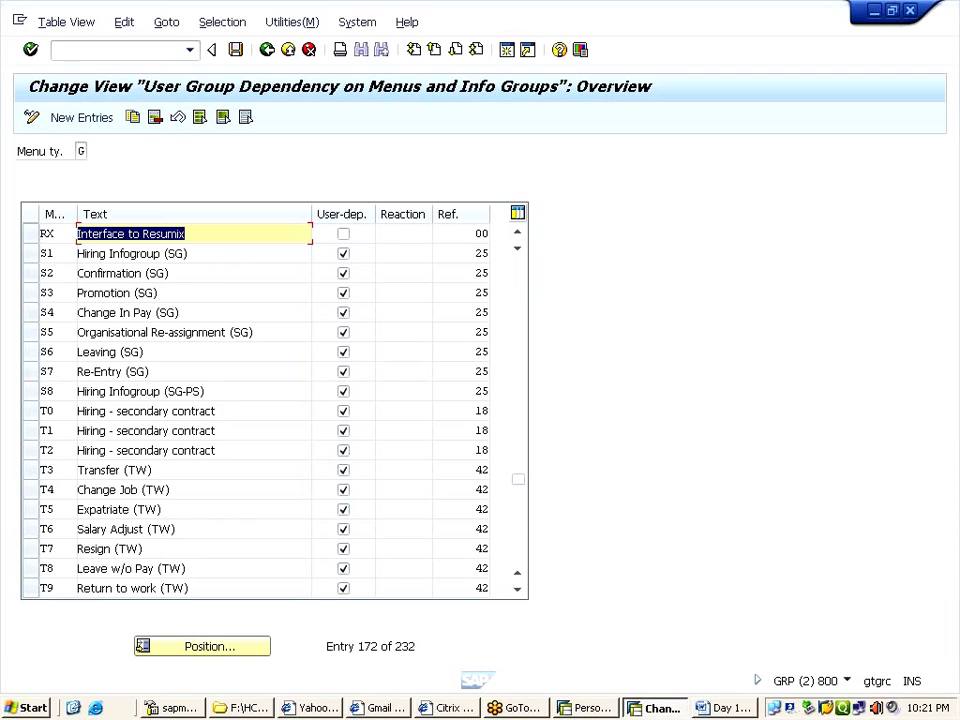
scroll(11, 525, down, 3)
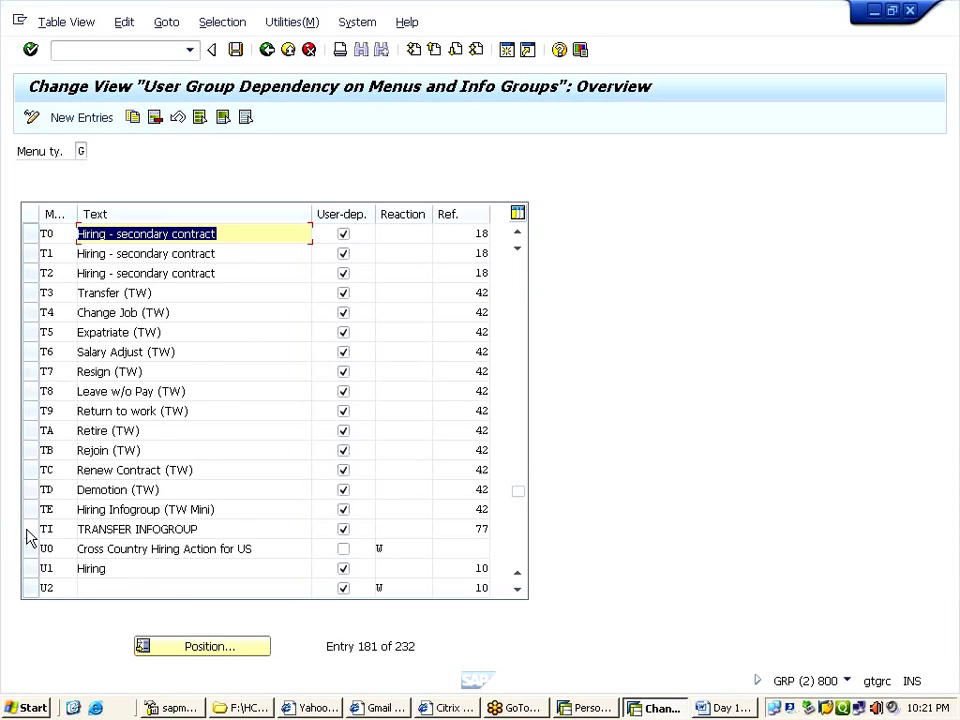
click(28, 537)
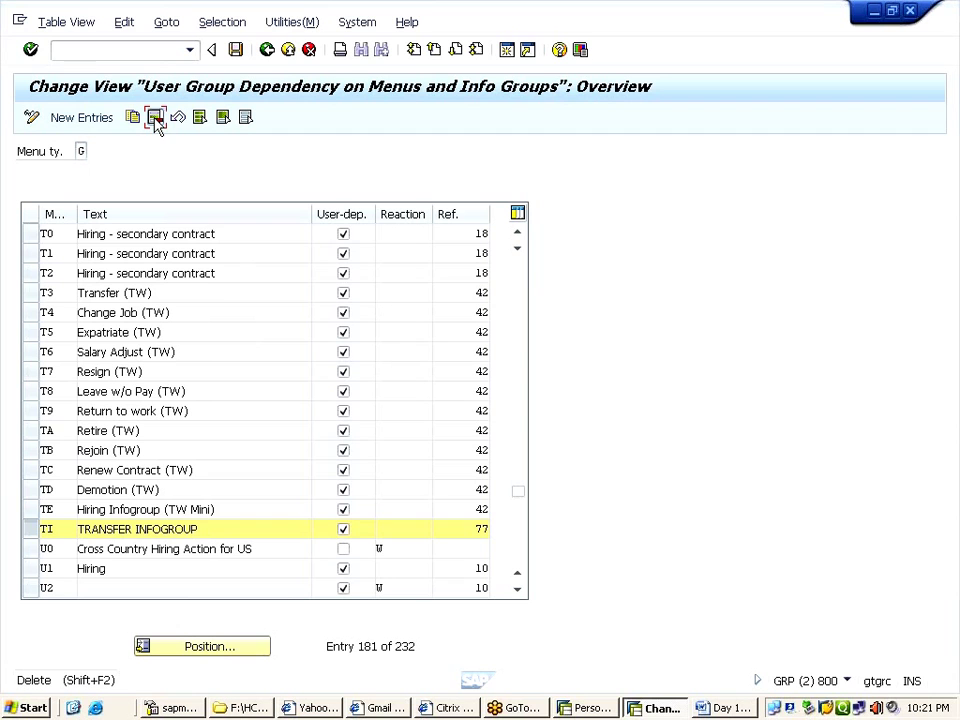
click(155, 118)
click(266, 51)
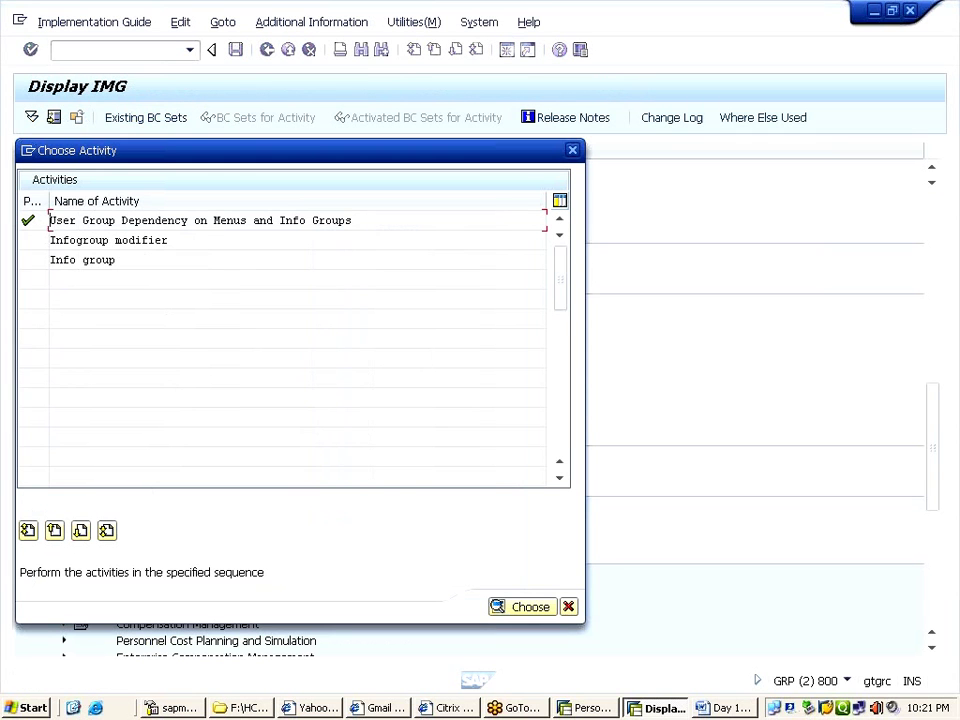
- Open User Group Dependency on Menus and Info Groups and copy the 10 Hiring entry as HI with the text HIRING INFOGROUP
key(Return)
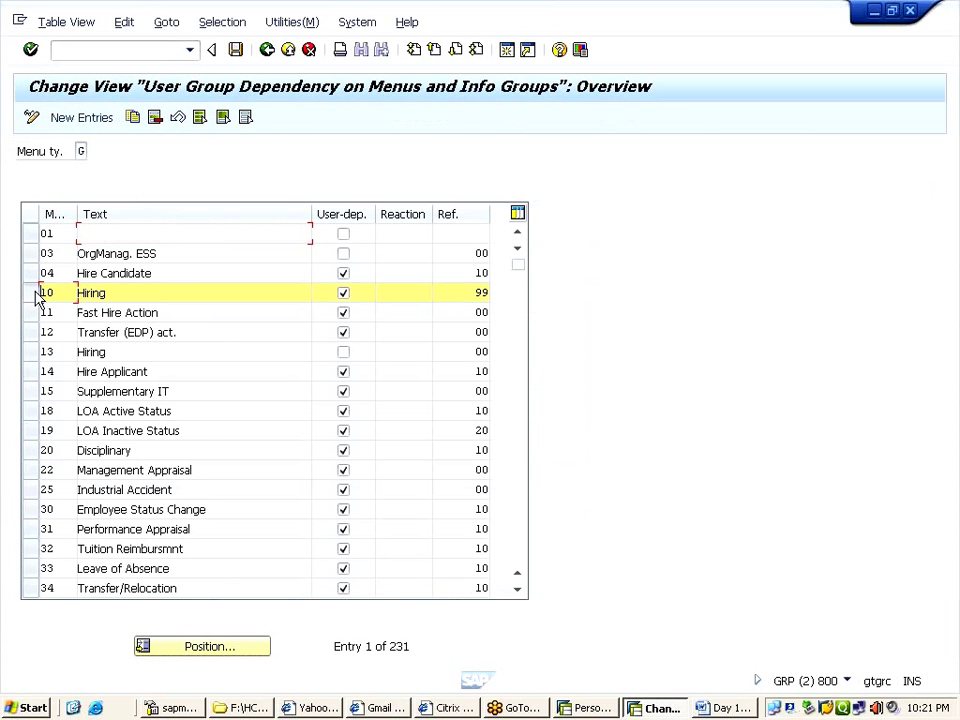
click(132, 118)
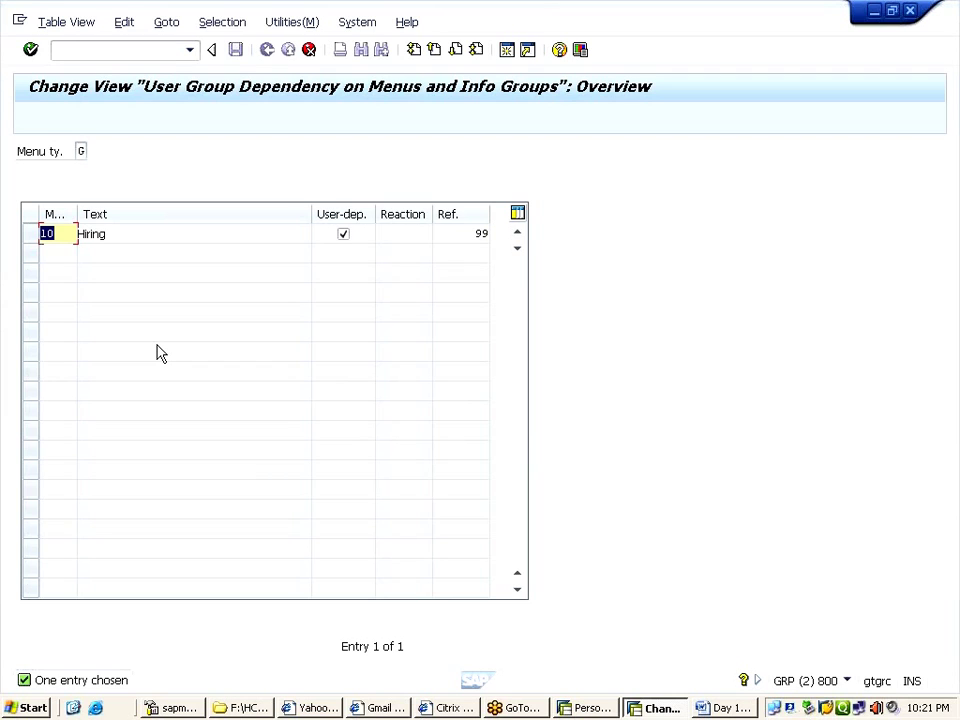
text(HI)
key(Tab)
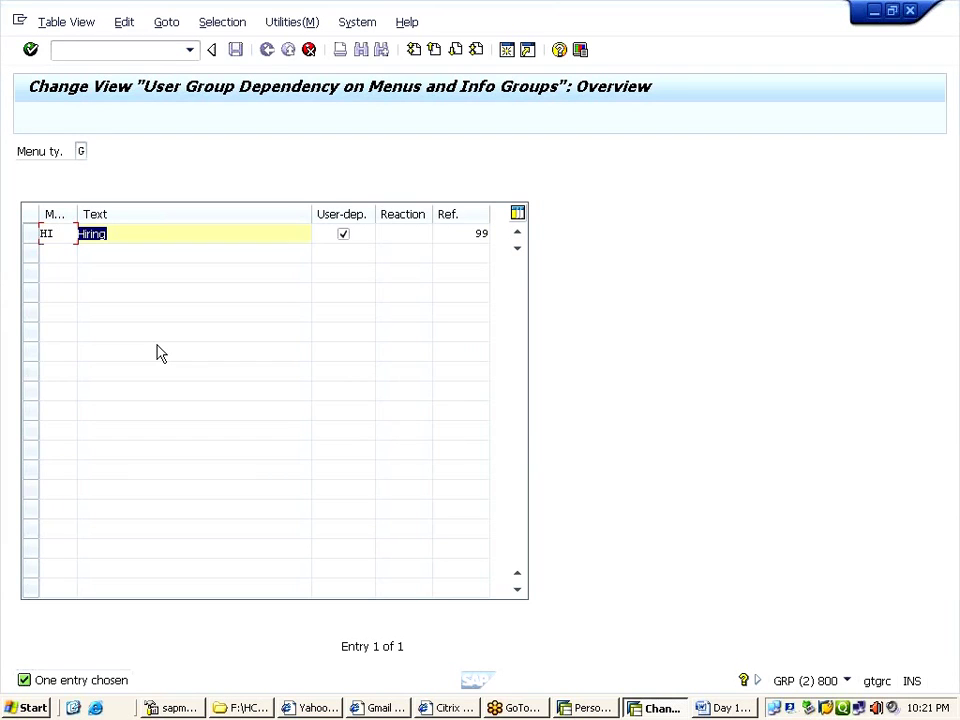
text(HI)
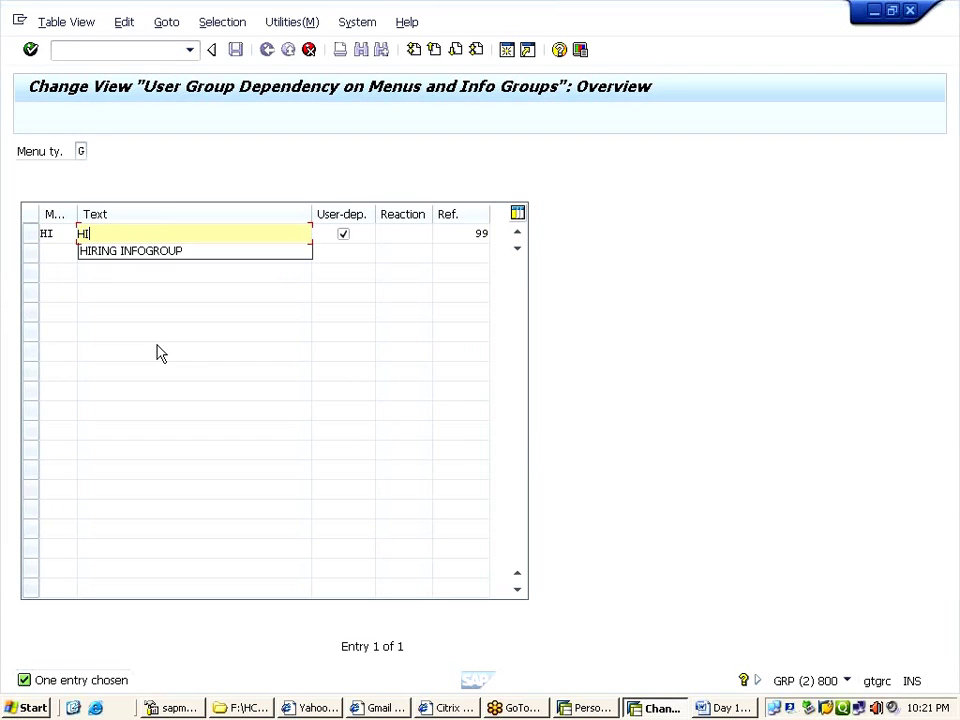
key(Down)
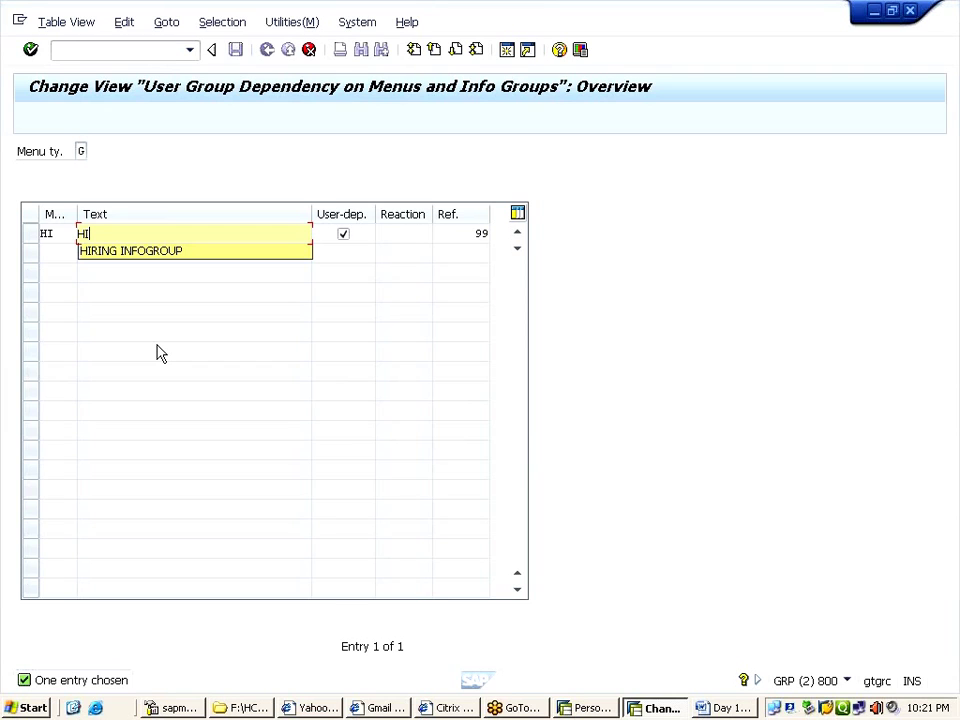
key(Return)
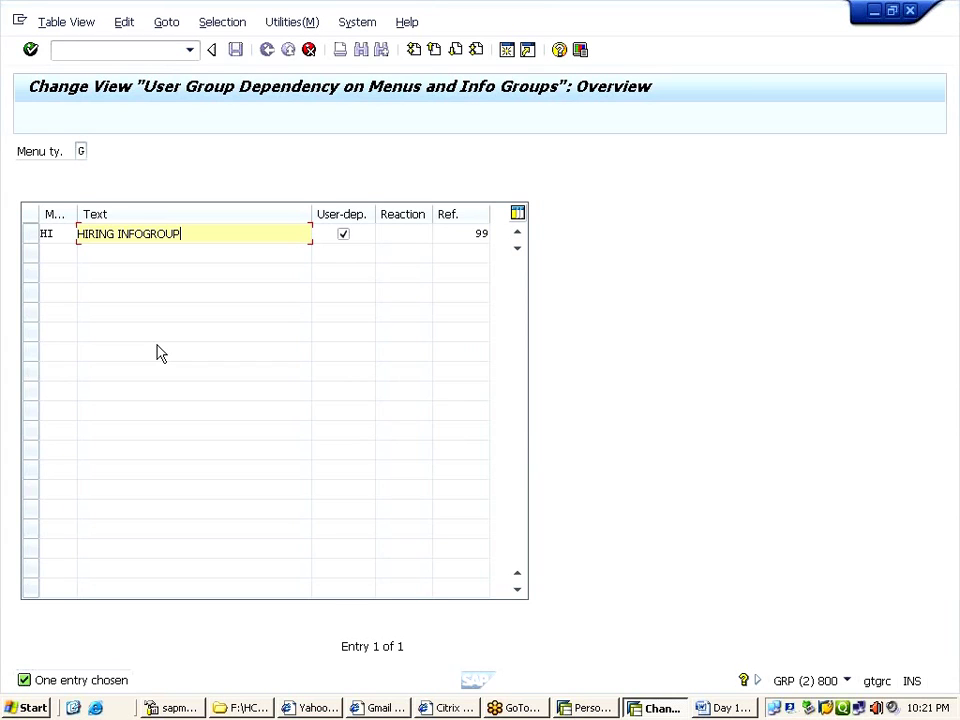
- Set the HI entry's reference user group to 77, keep it user-dependent, and save the copied entry
key(Tab)
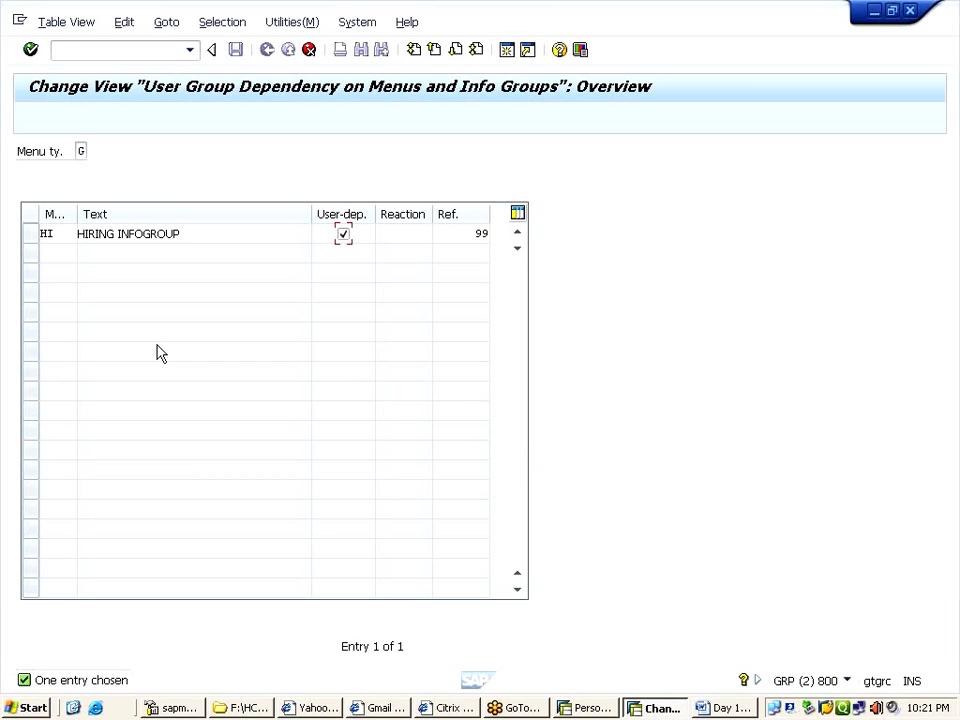
key(Tab)
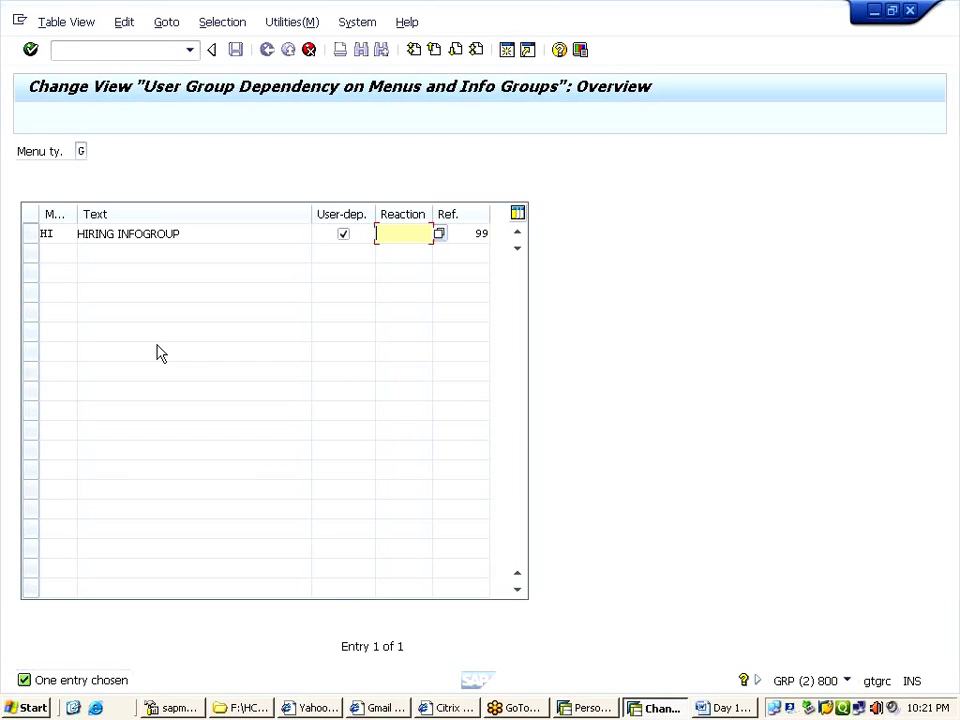
key(Tab)
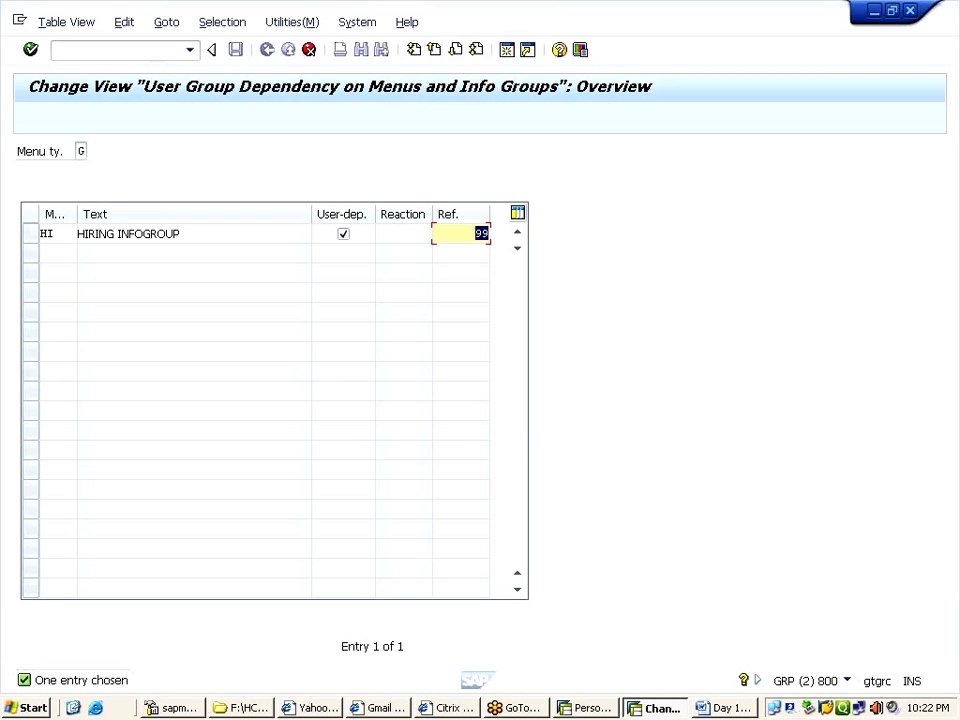
text(77)
key(Return)
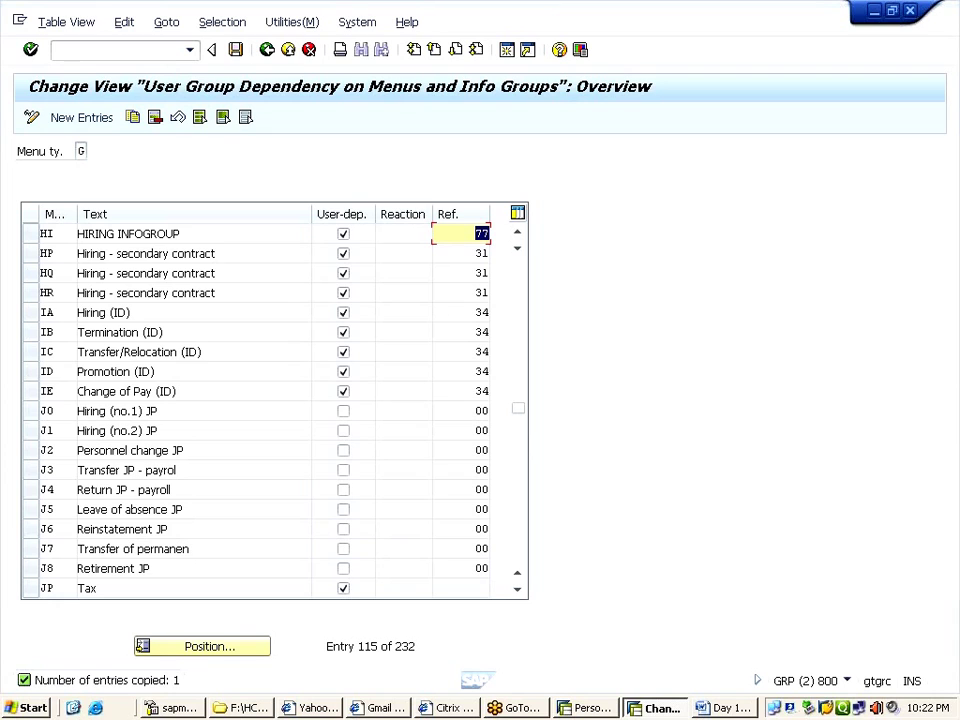
key(ctrl+s)
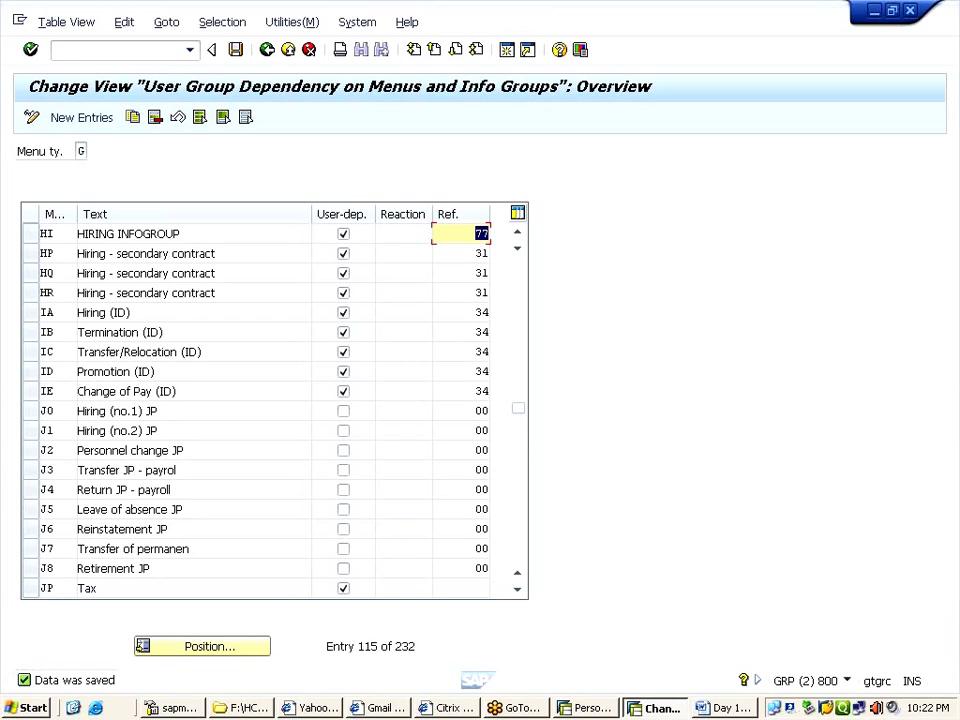
drag(78, 234, 181, 234)
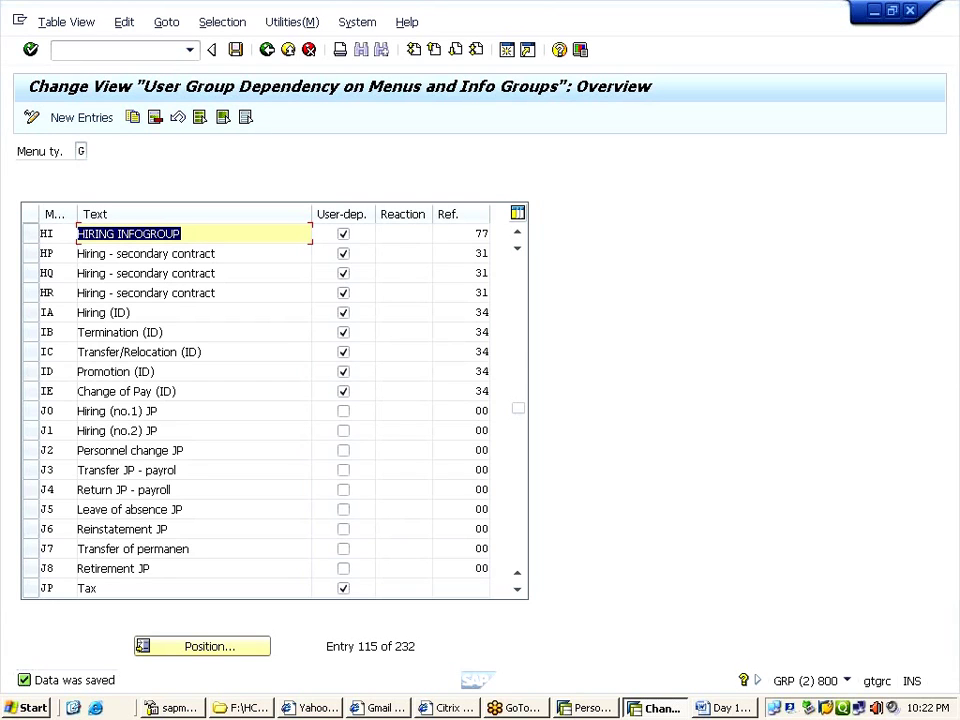
click(478, 234)
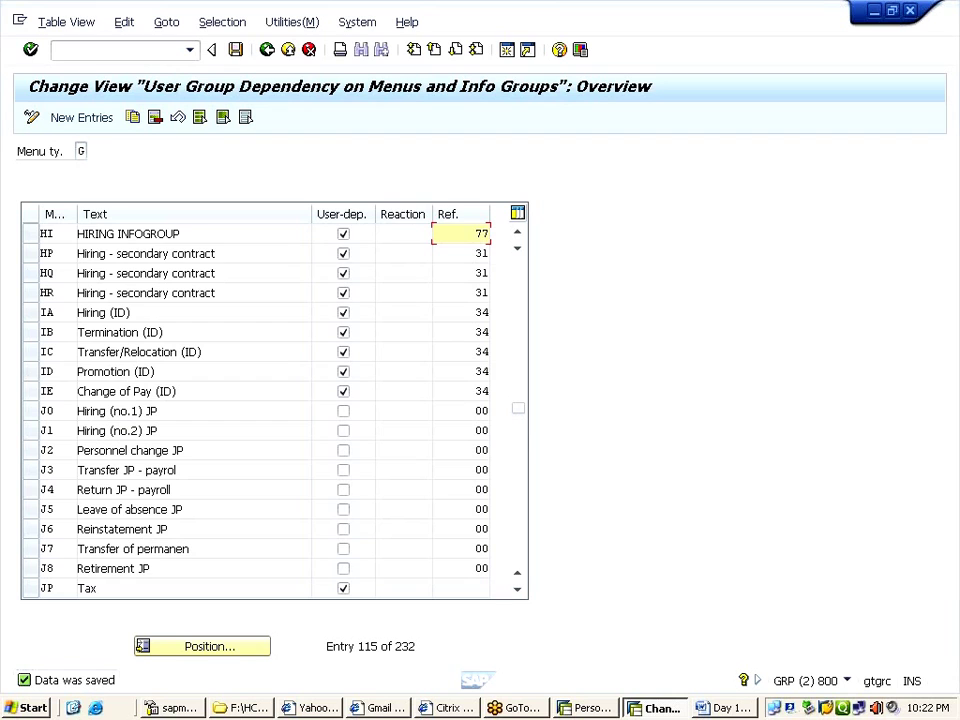
- Add a new entry with menu code TI and the text TRANSFER INFOGROUP
click(84, 118)
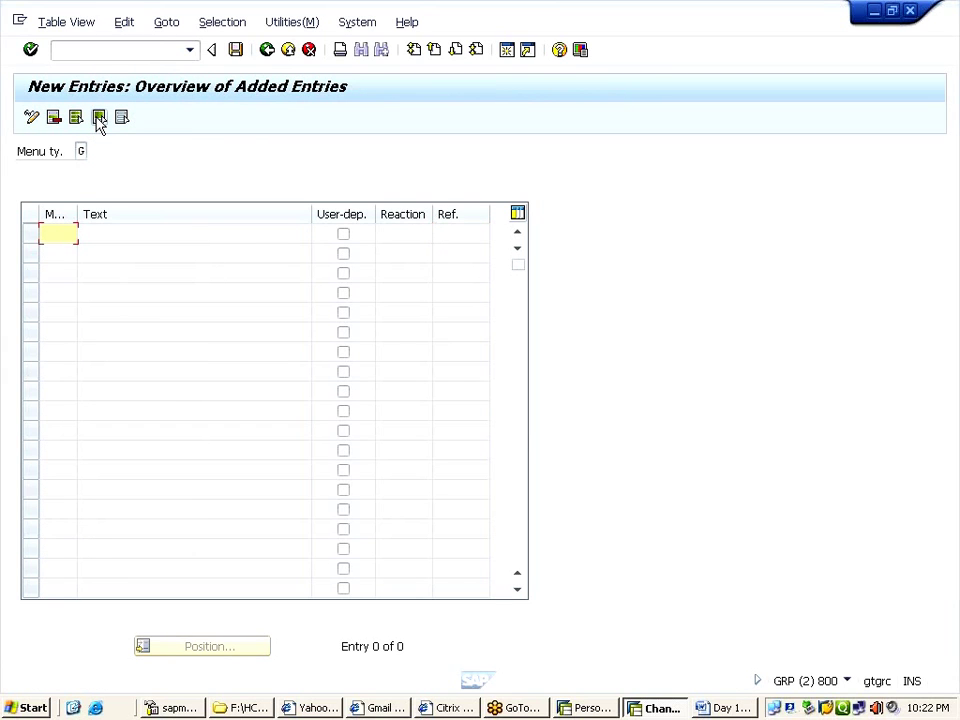
text(TI)
key(Tab)
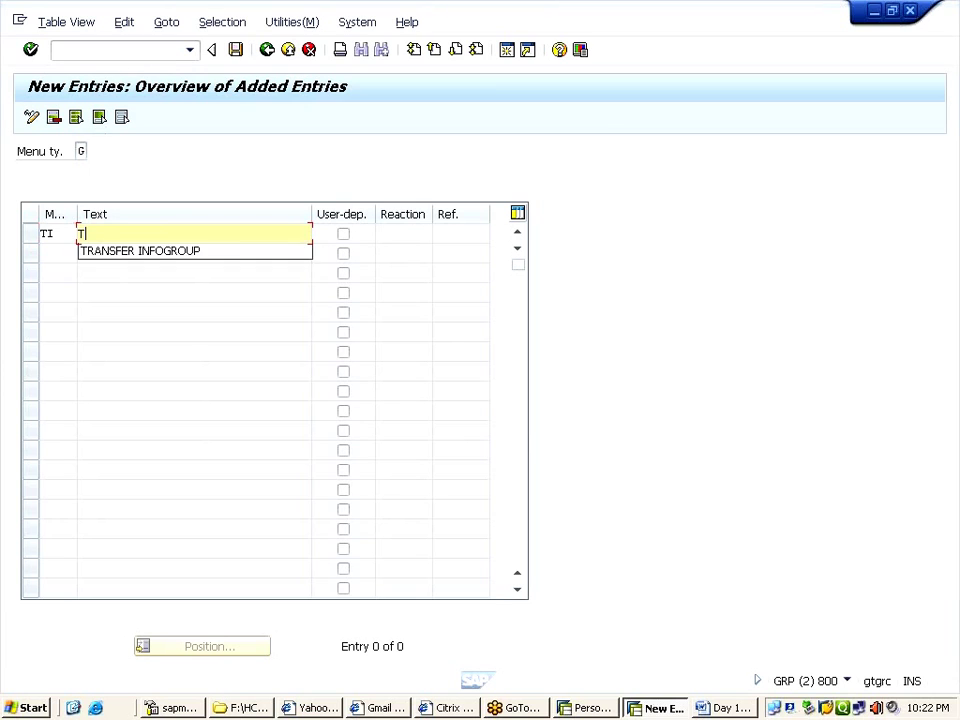
text(TRAS)
key(BackSpace)
key(Down)
key(Return)
key(Tab)
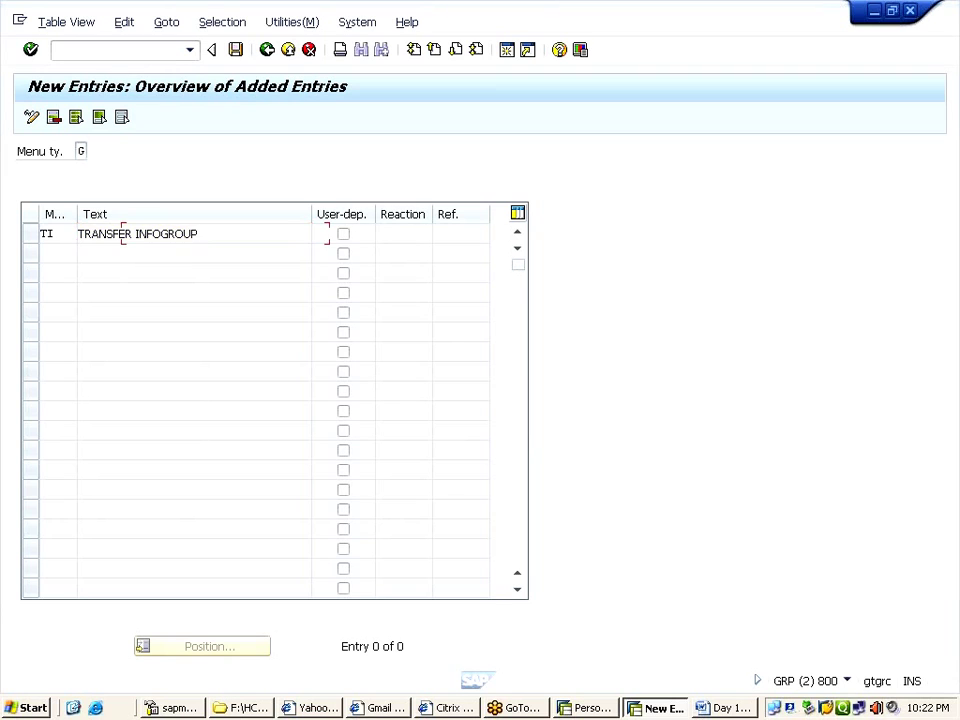
- Make the TI entry user-dependent with reference user group 77 and save it
click(343, 234)
click(460, 234)
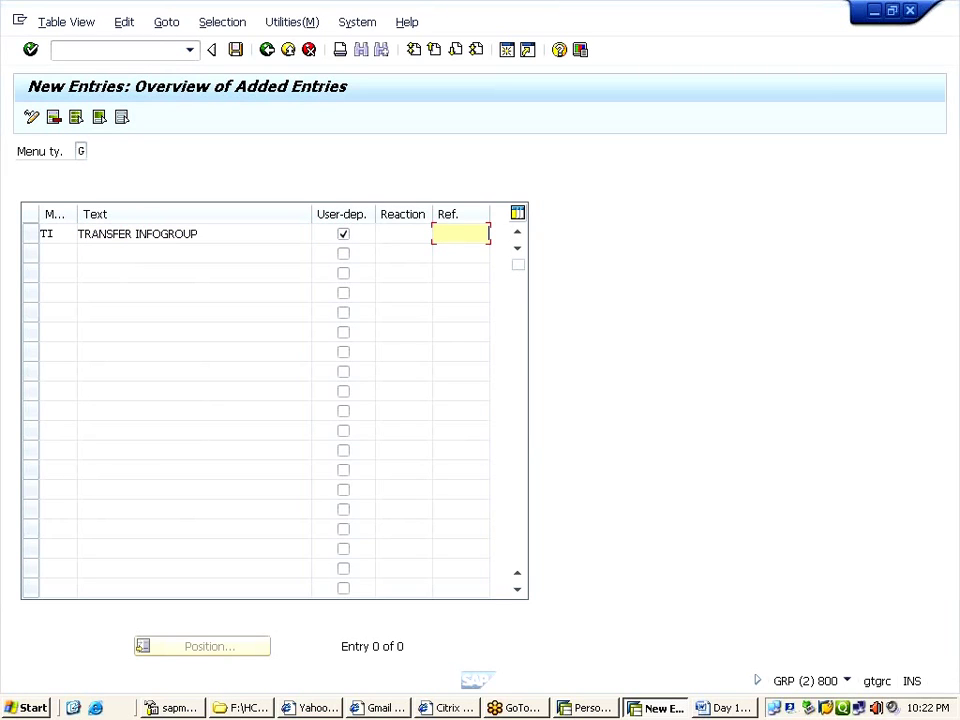
text(77)
key(Return)
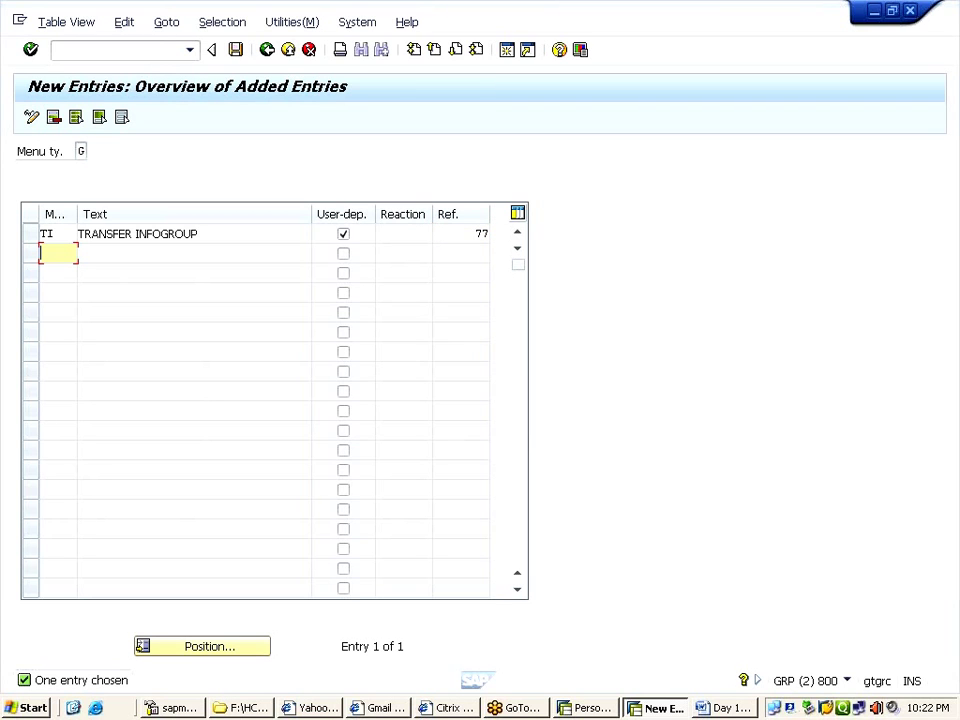
key(ctrl+s)
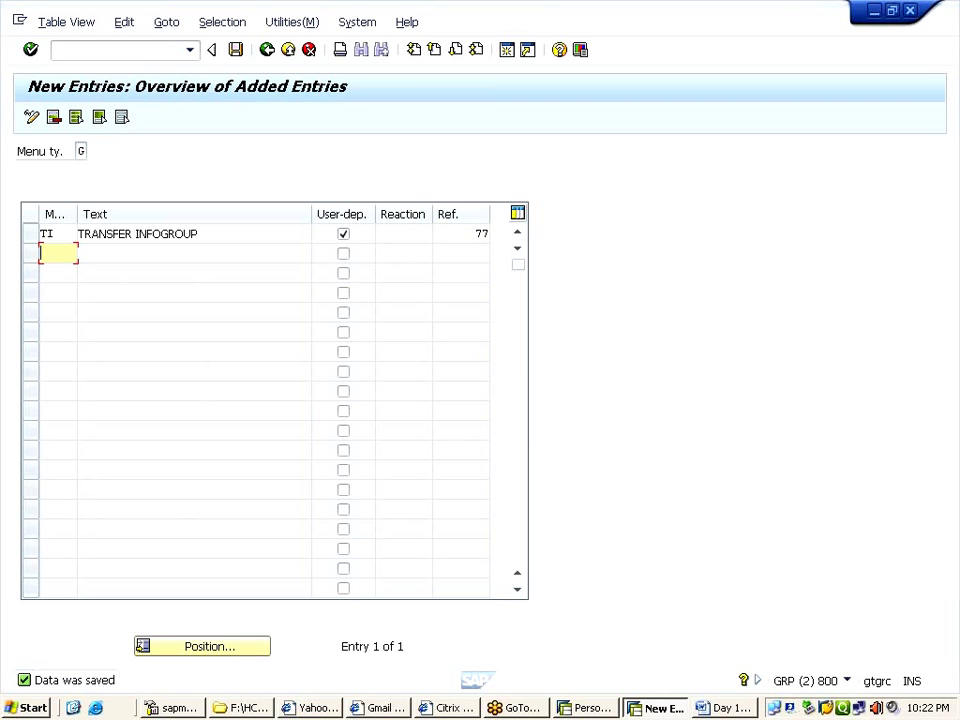
- Leave the new entries, look through the user group dependency table, and return to the activity list
click(267, 52)
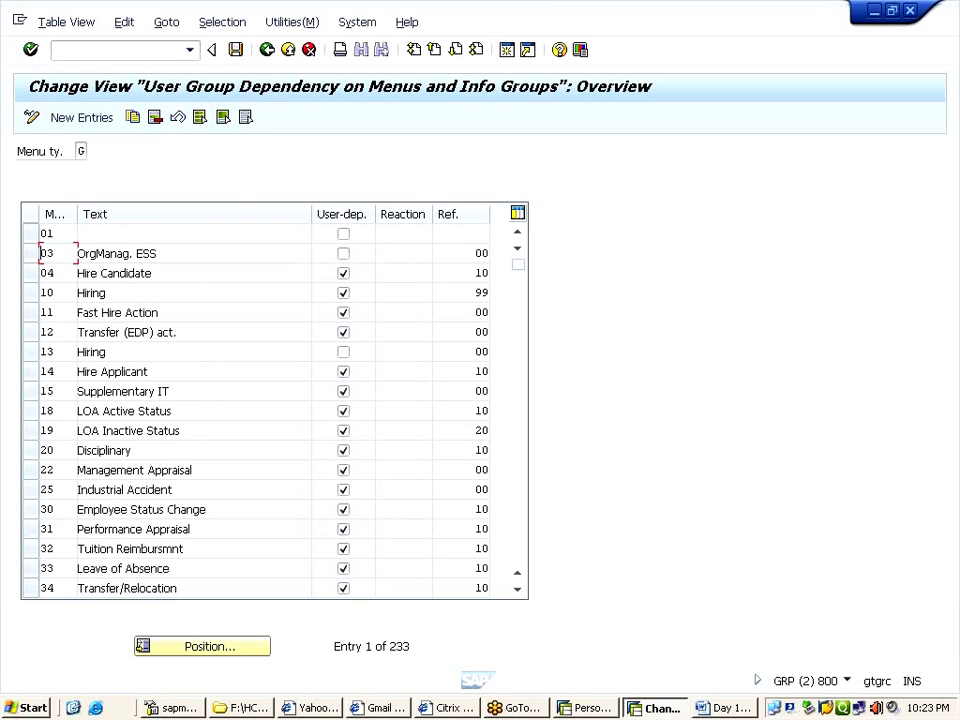
scroll(275, 410, down, 2)
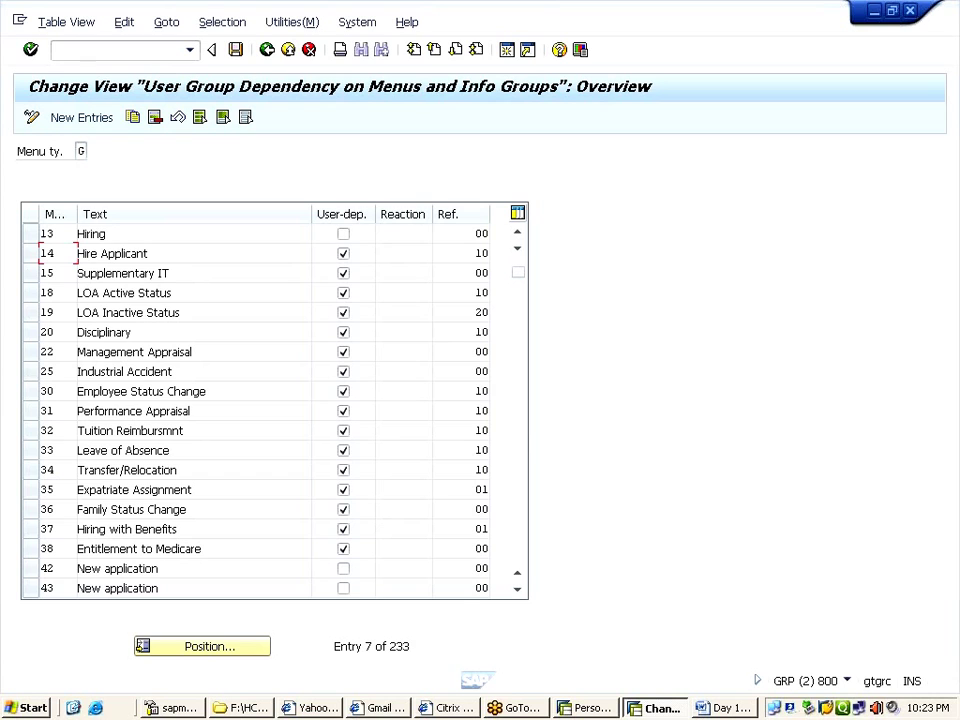
scroll(275, 410, down, 20)
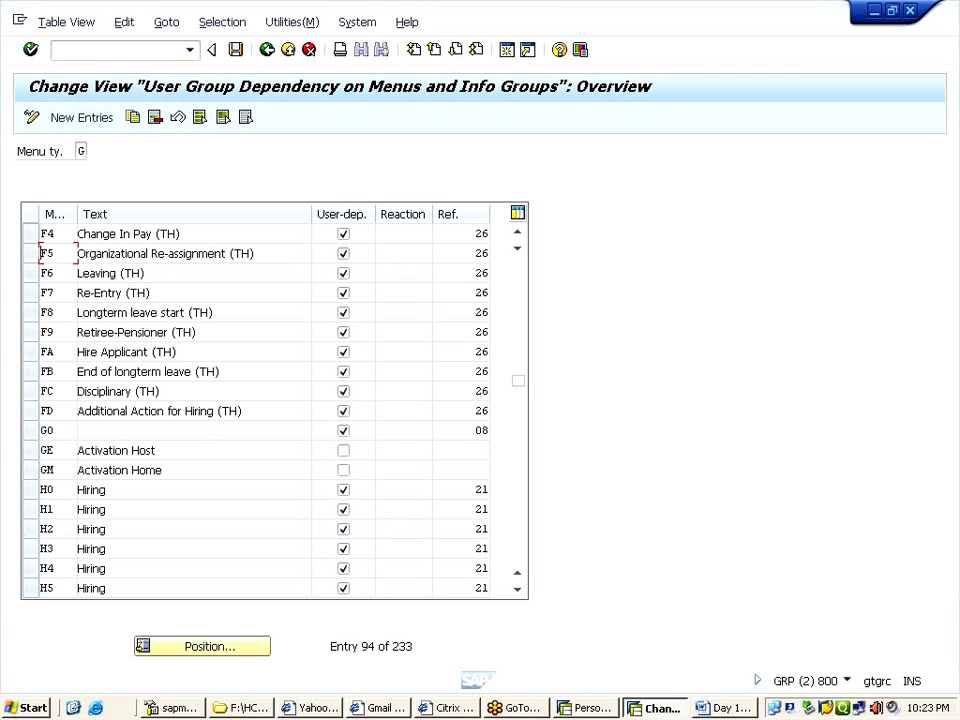
click(267, 50)
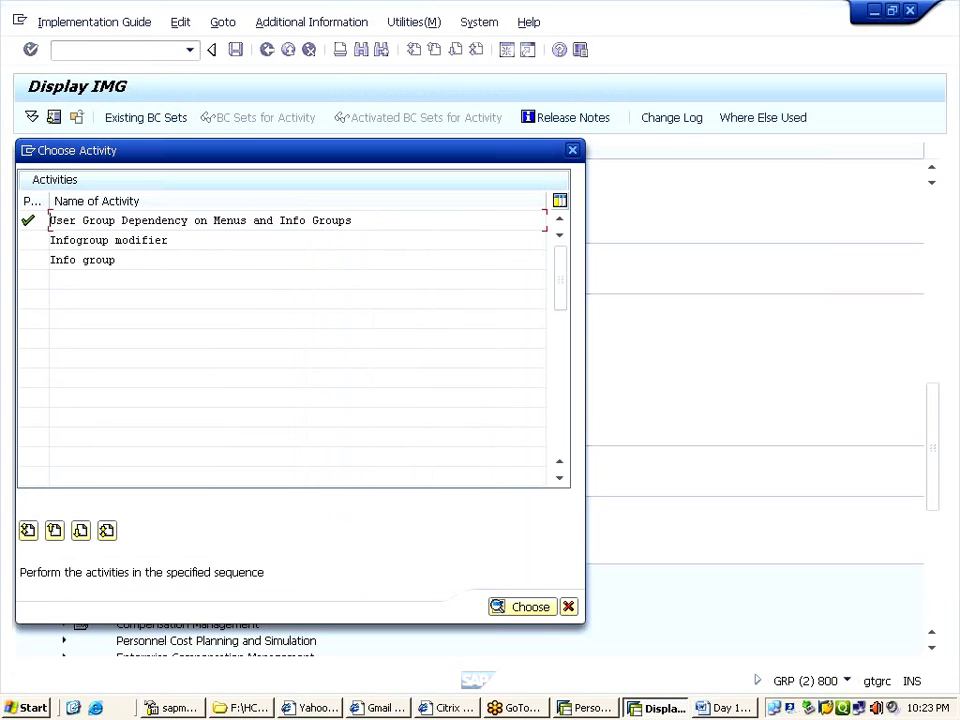
- Switch to Day 10.docx in Word, check the planned HI-Hiring infogroup rows, and switch back to SAP
click(111, 260)
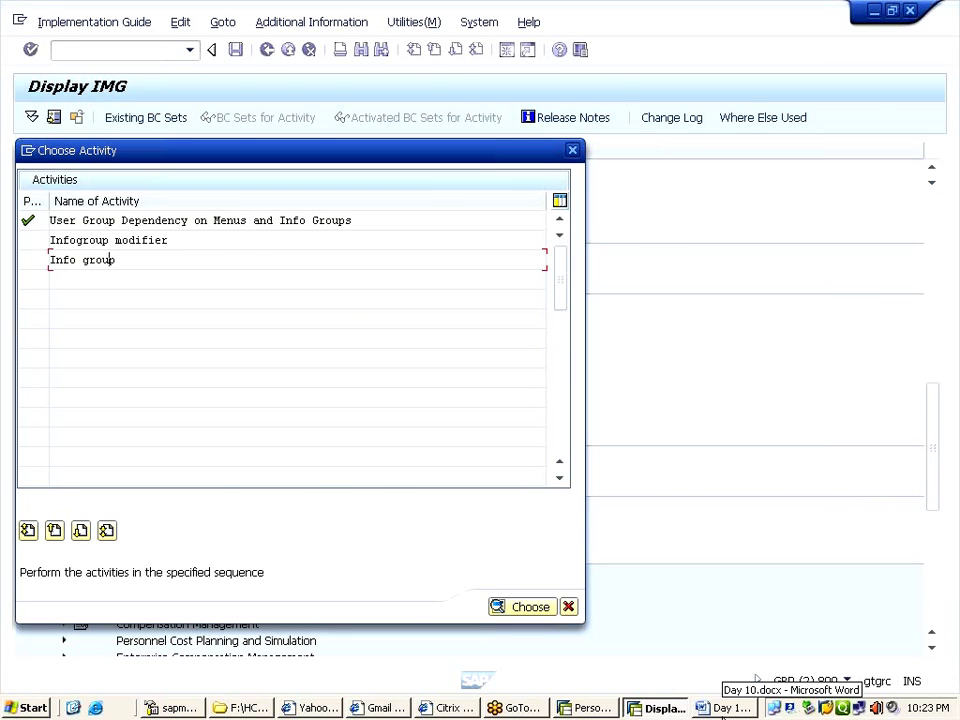
click(727, 708)
double_click(322, 408)
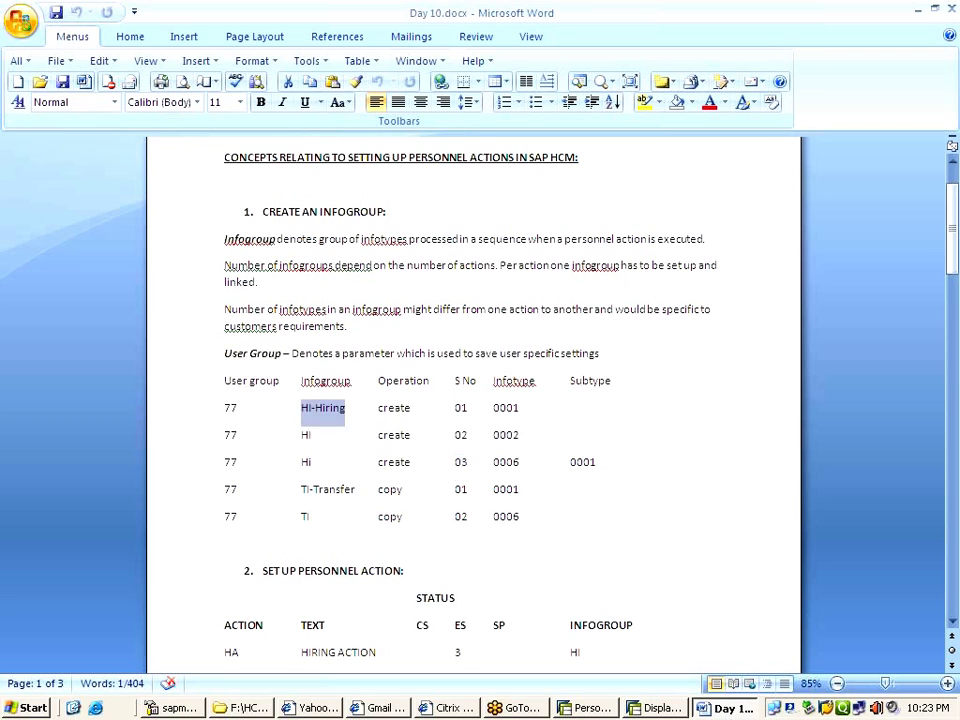
click(322, 408)
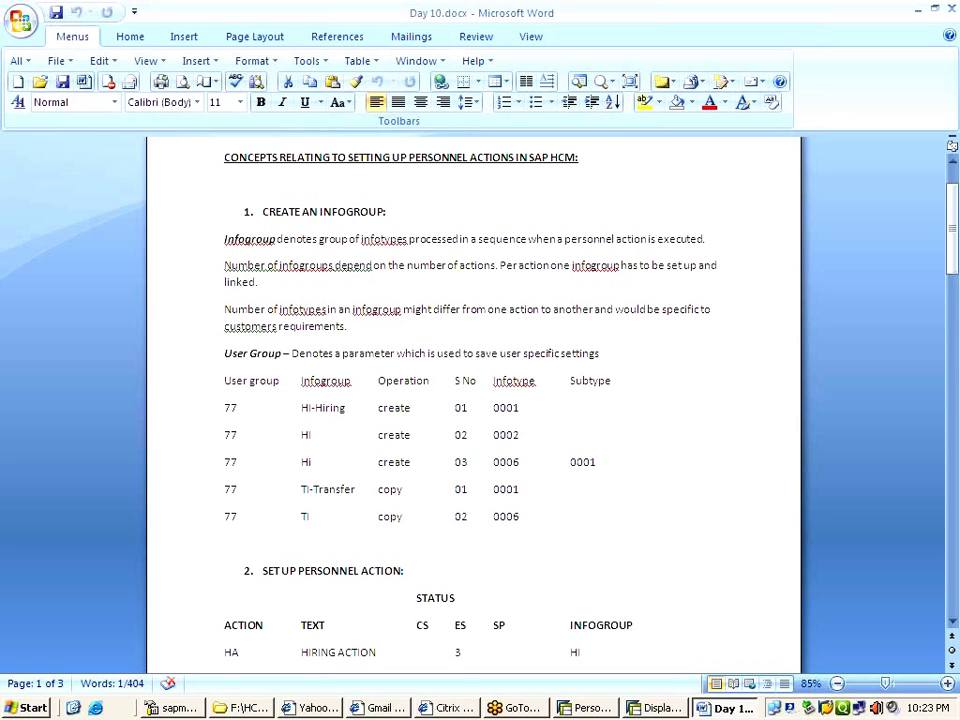
key(alt+Tab)
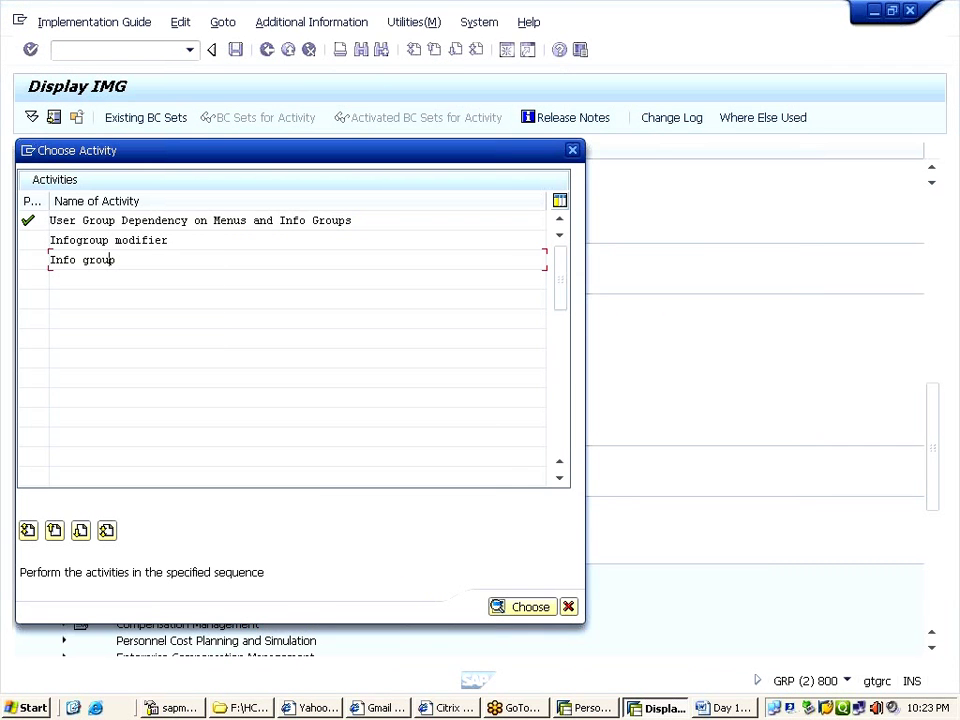
- Open the Info group activity with HI HIRING INFOGROUP picked from the value list as the work area
double_click(110, 259)
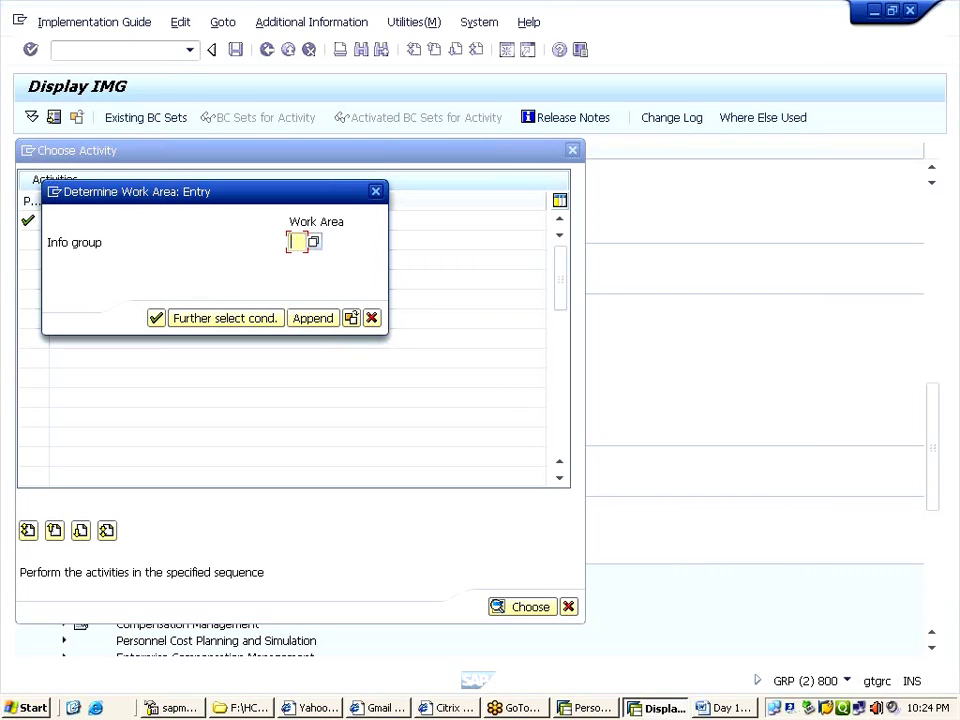
click(313, 242)
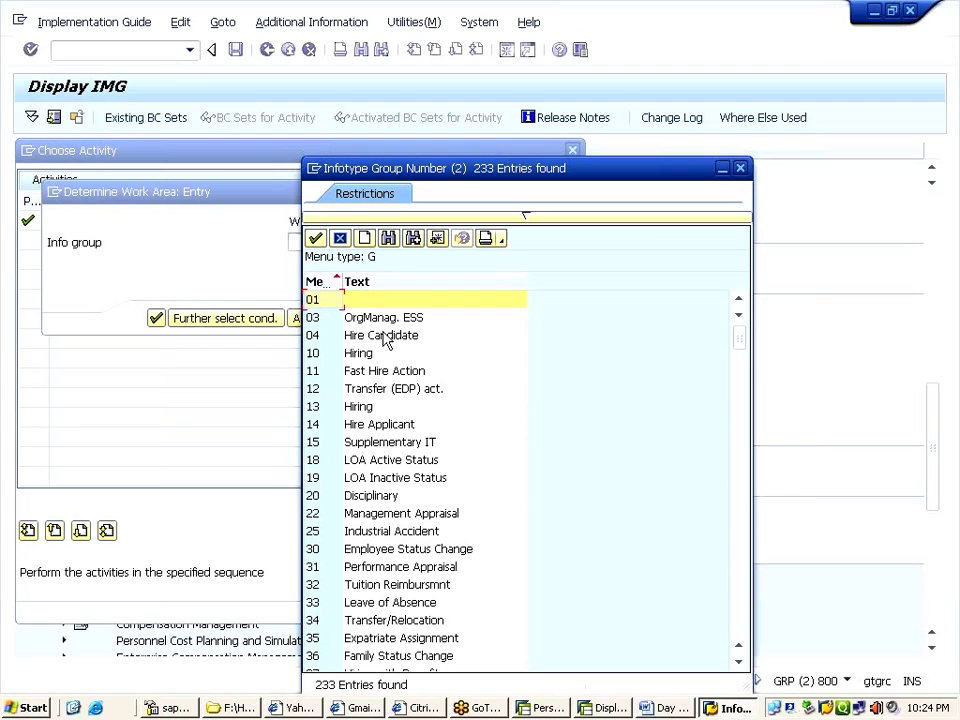
scroll(363, 493, down, 10)
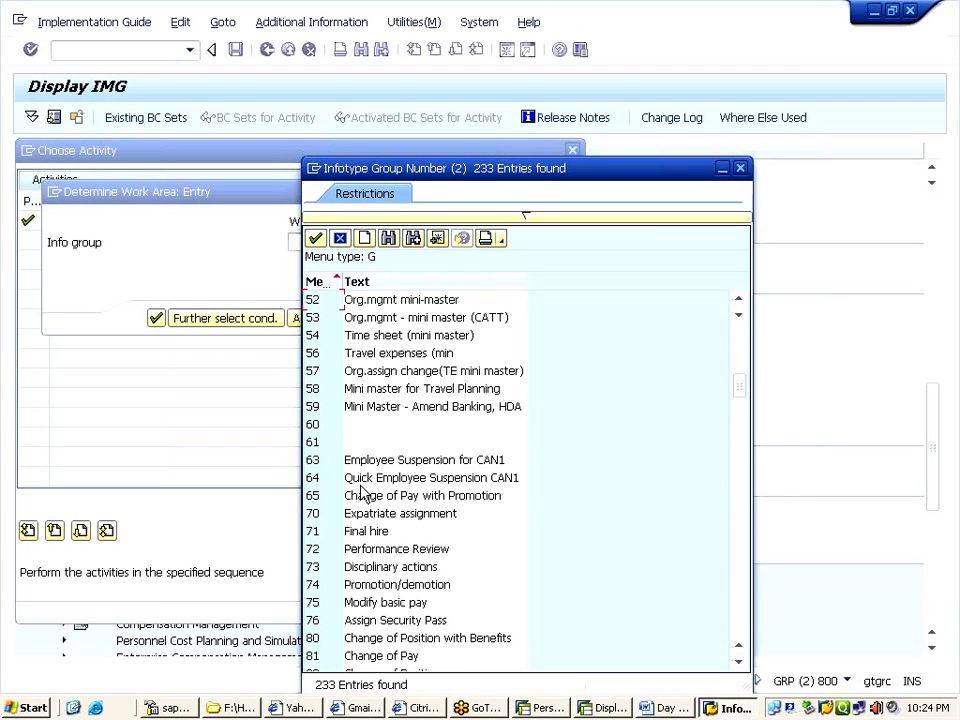
scroll(363, 493, down, 10)
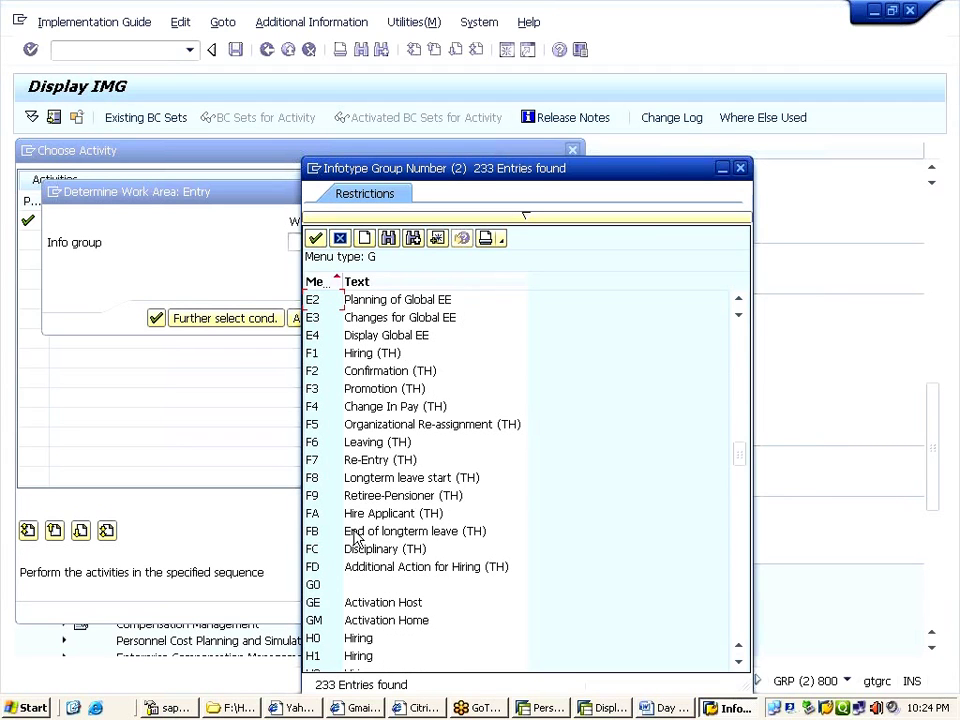
scroll(355, 537, down, 4)
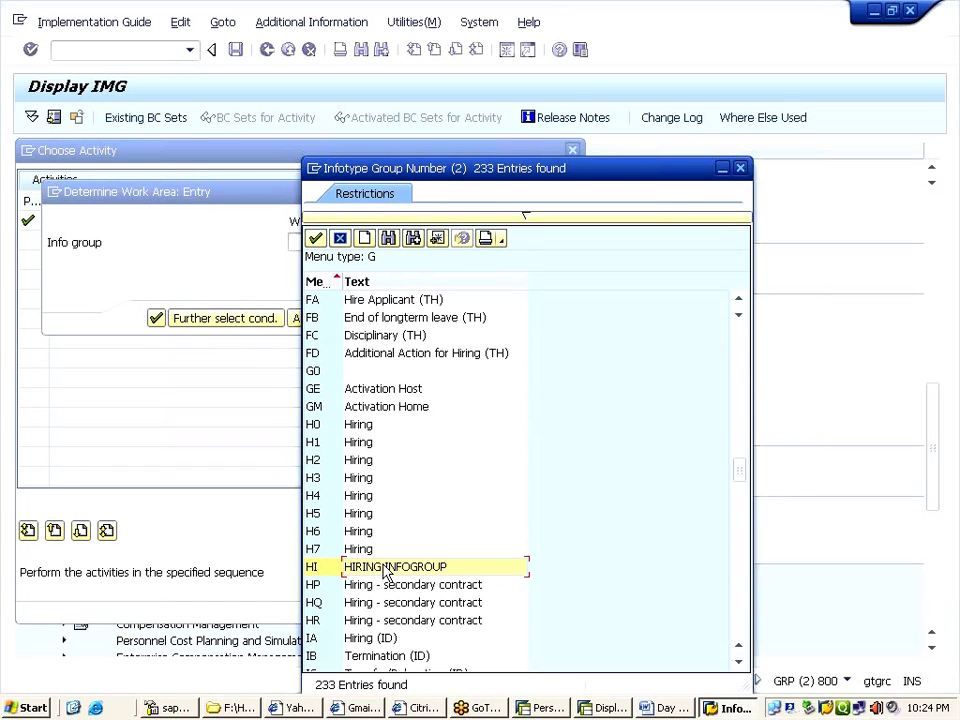
click(385, 568)
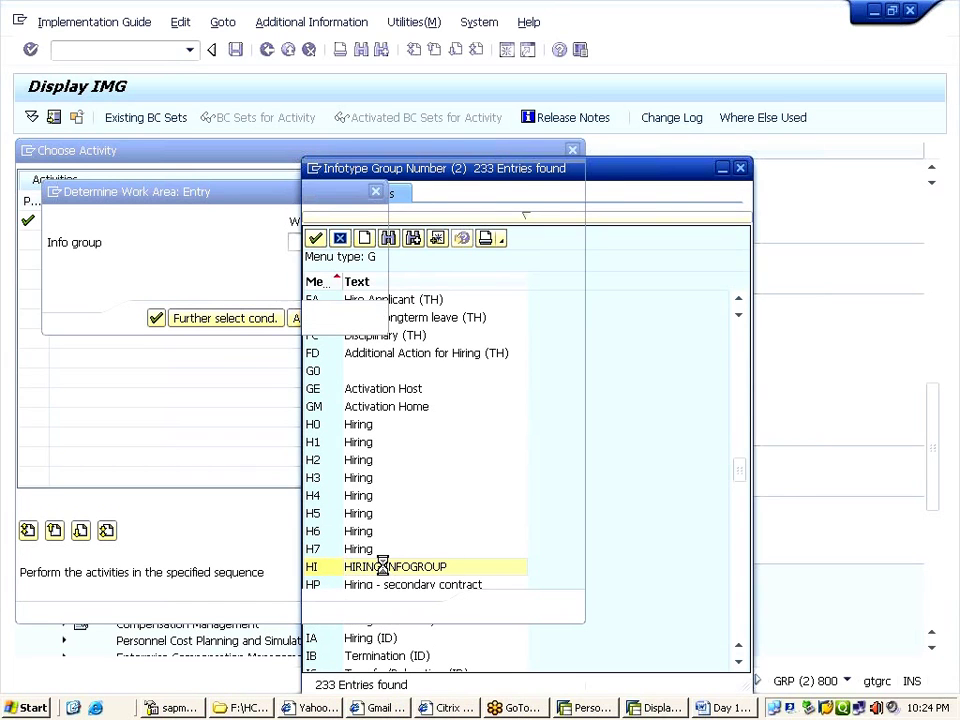
click(154, 326)
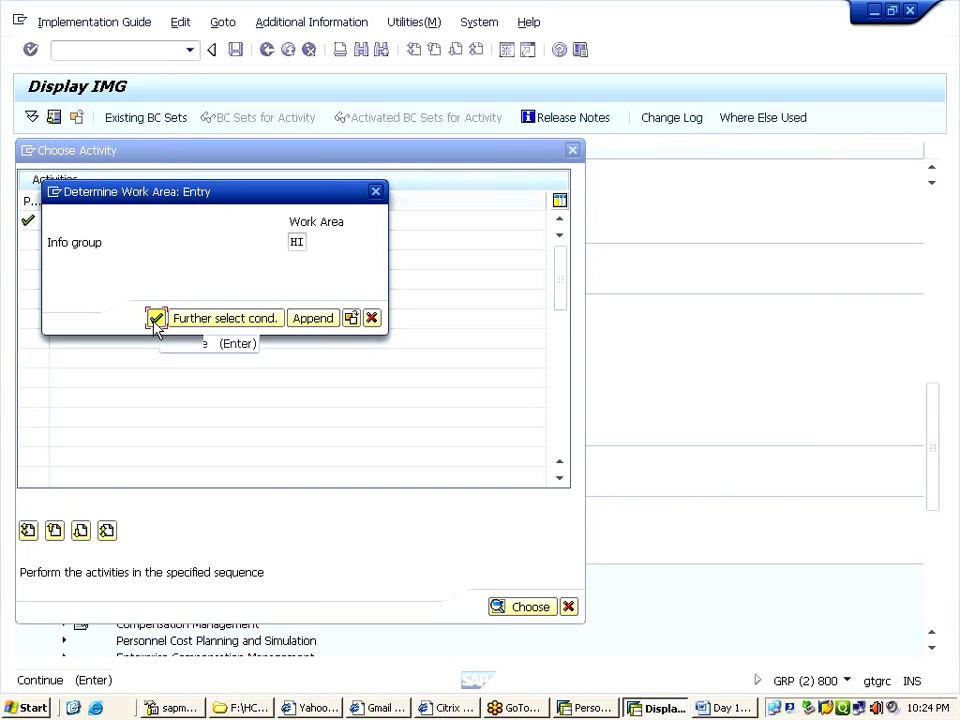
click(156, 320)
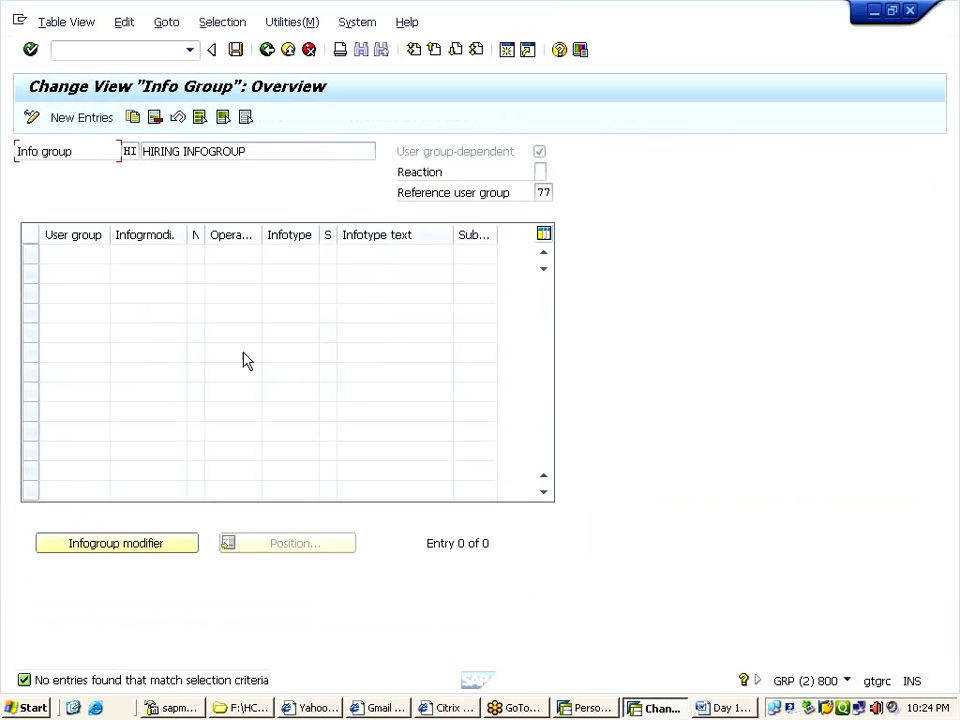
- Start a new entry in the HI hiring infogroup for user group 77 with sequence number 01
click(84, 118)
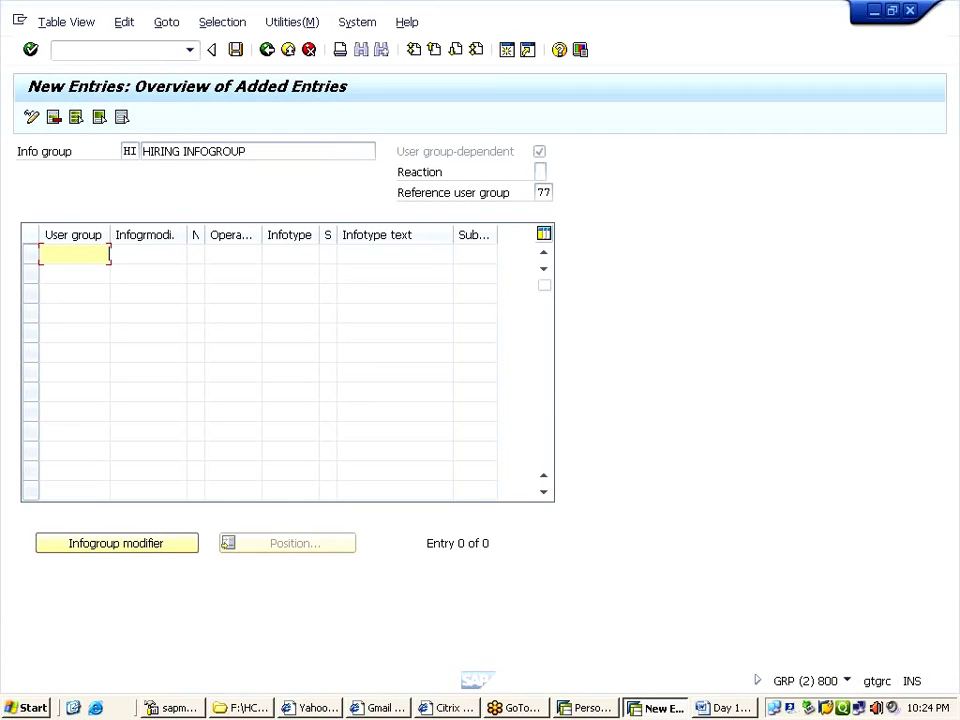
text(77)
key(Tab)
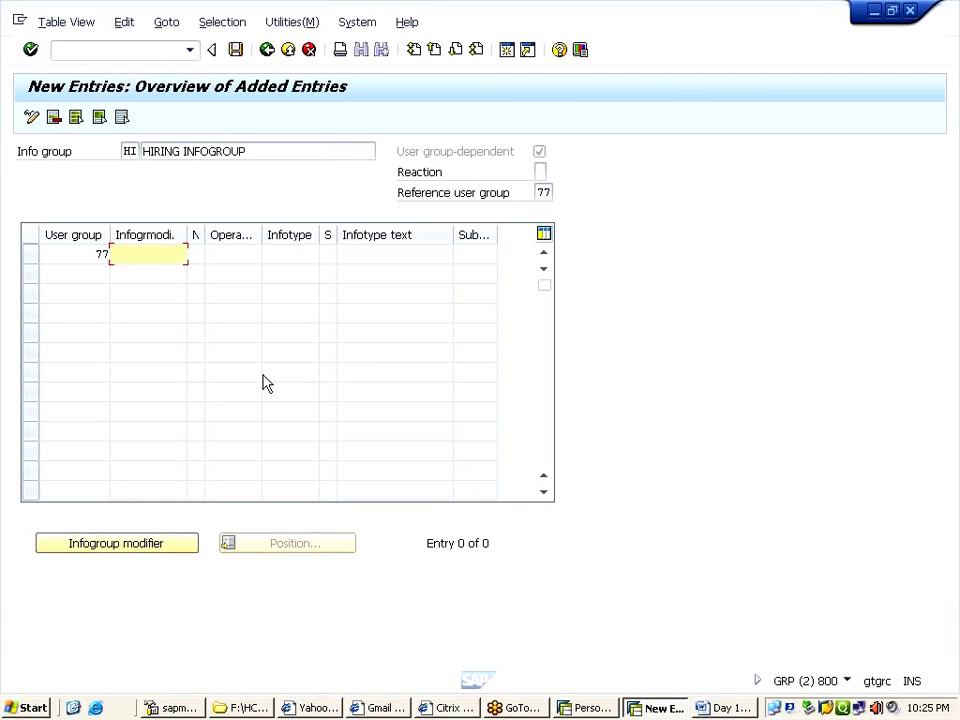
key(Tab)
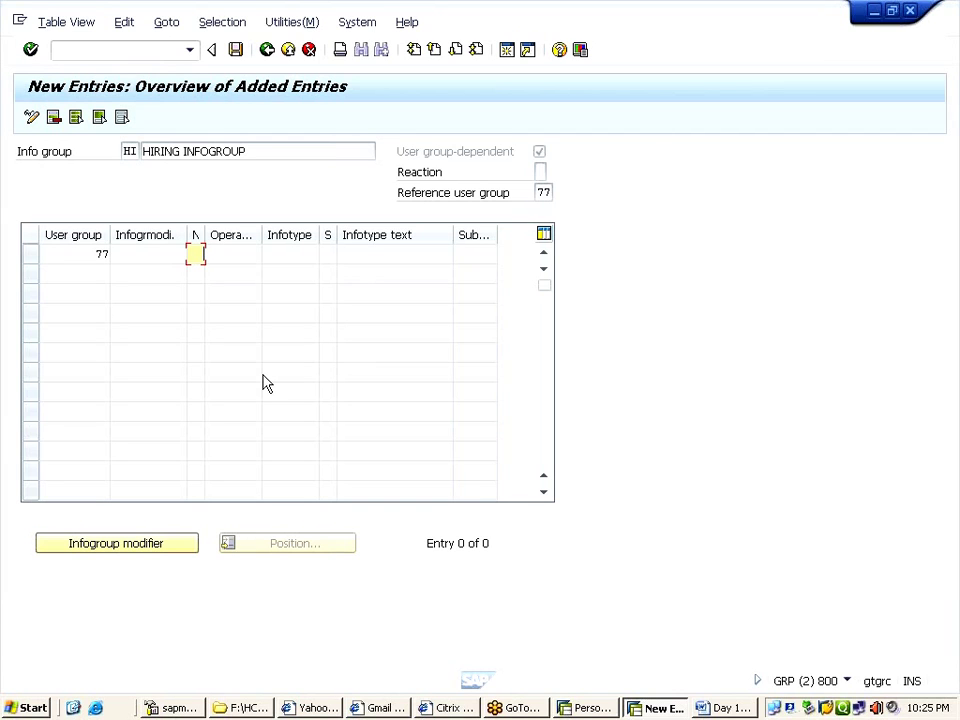
text(01)
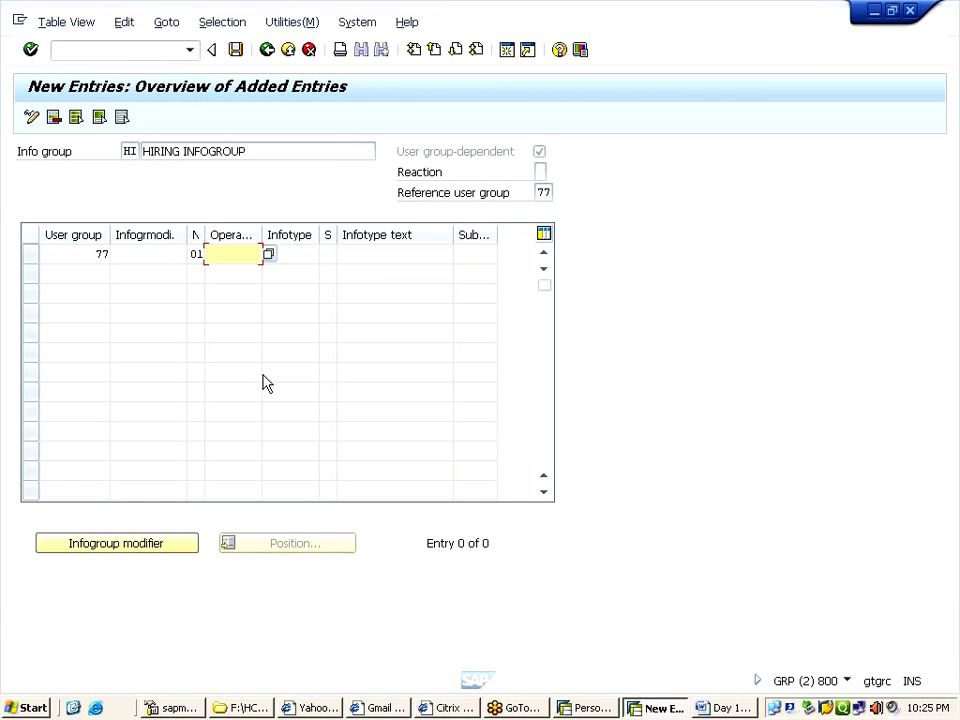
- Check the planned operation in Day 10.docx in Word, return to SAP, and choose Create (INS) as row 01's operation
click(730, 708)
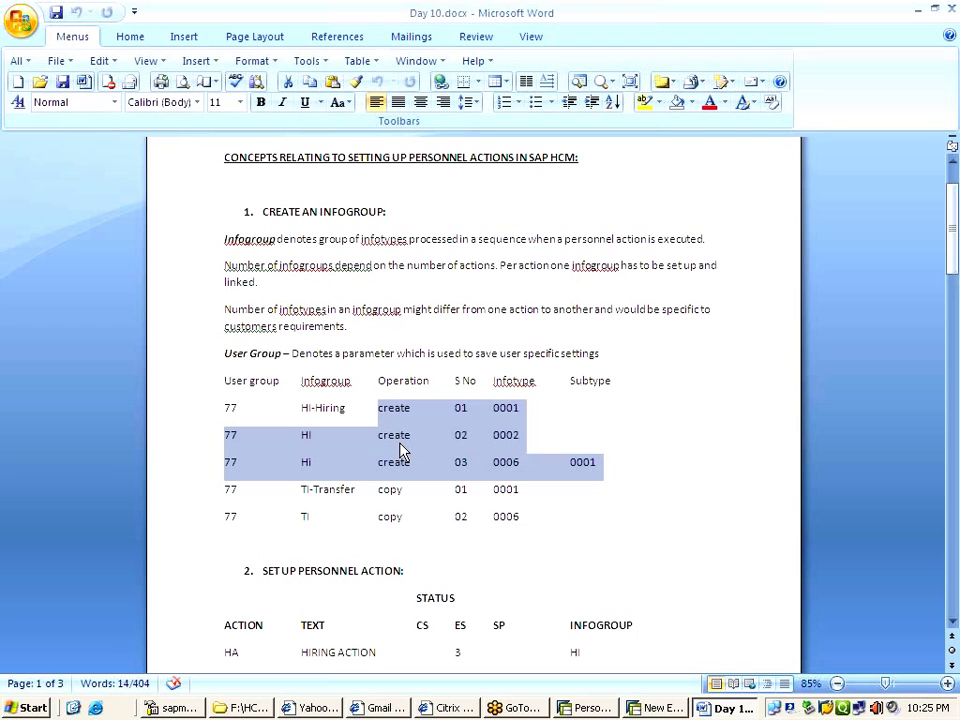
key(alt+Tab)
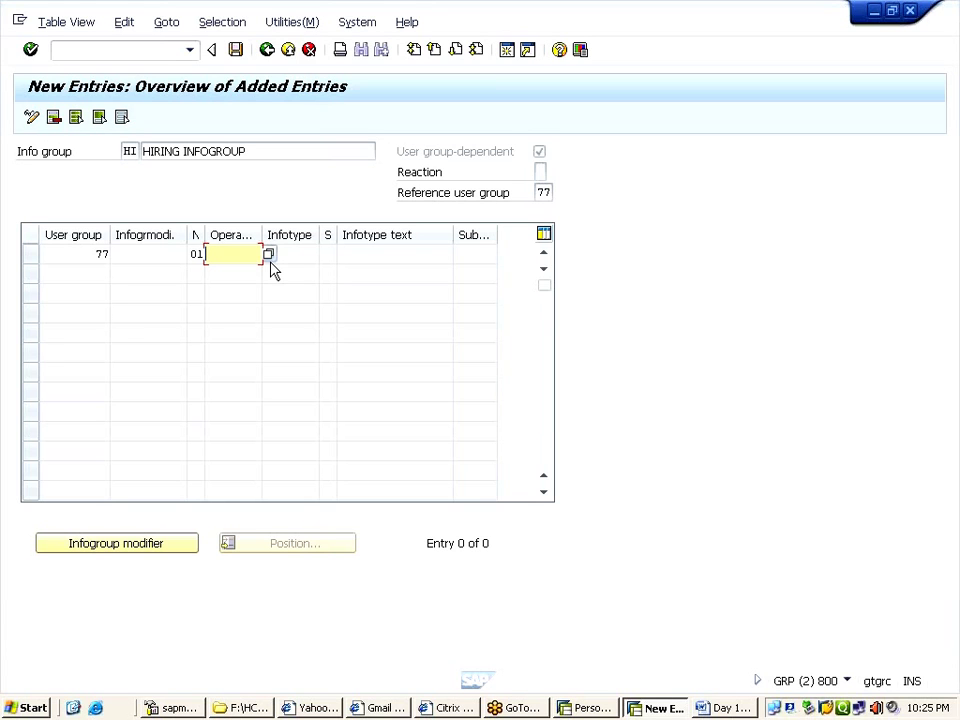
click(268, 255)
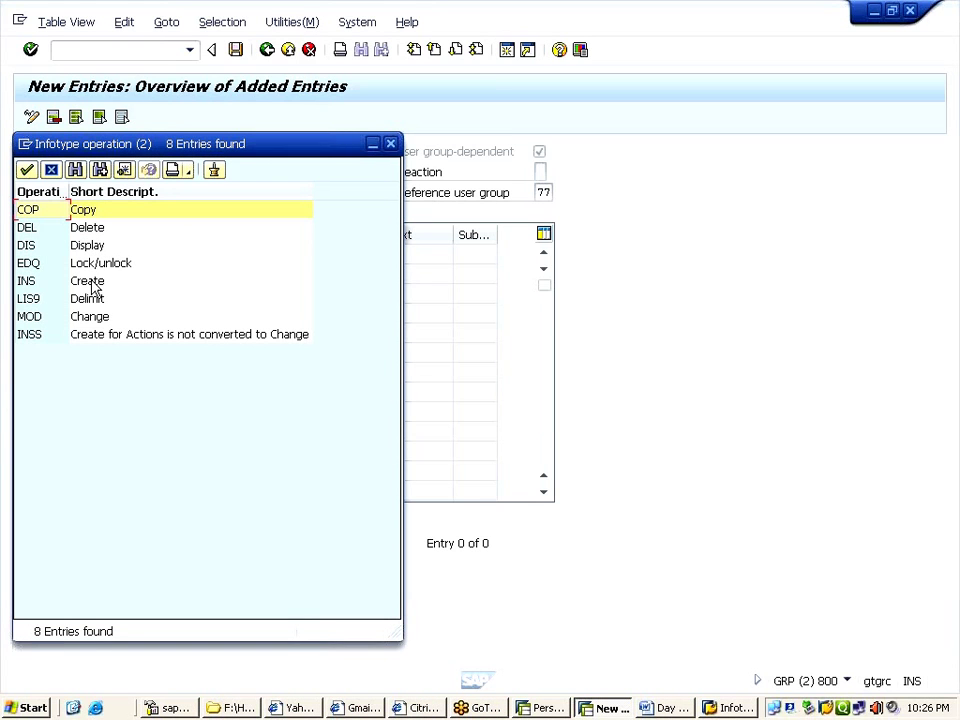
click(92, 284)
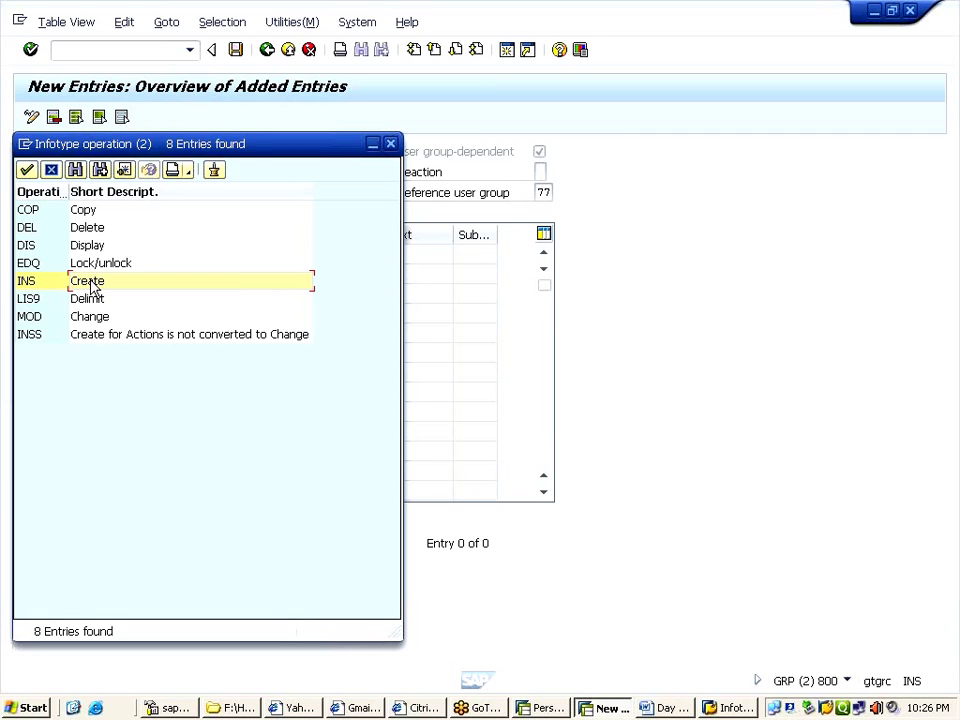
double_click(92, 284)
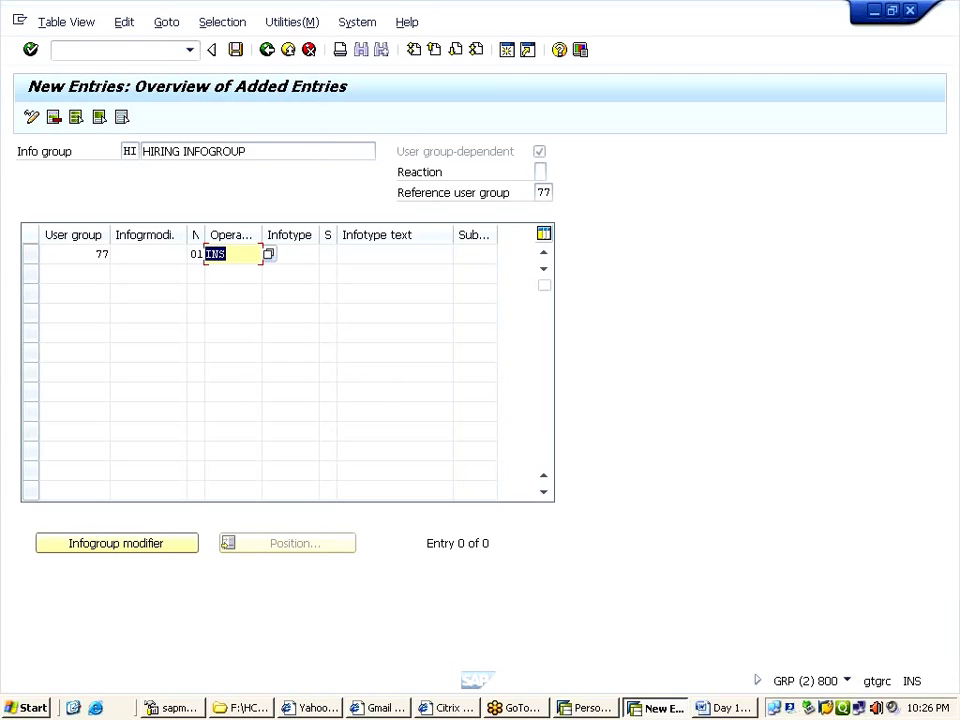
- Assign infotype 0001 to row 01 of the HI infogroup, leaving its subtype blank
click(290, 254)
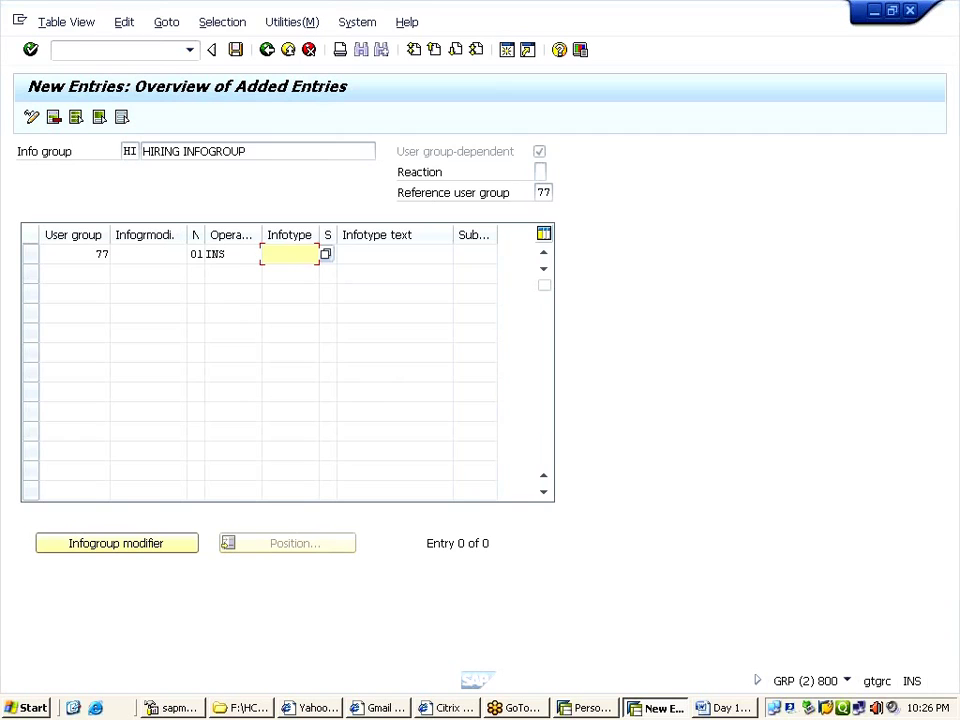
text(00)
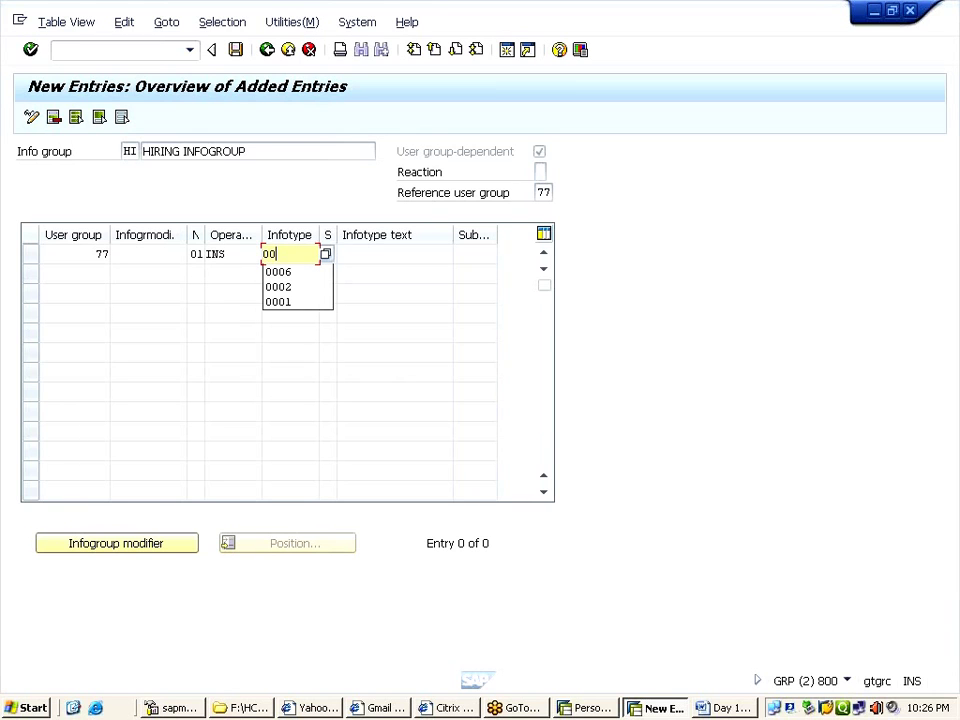
text(01)
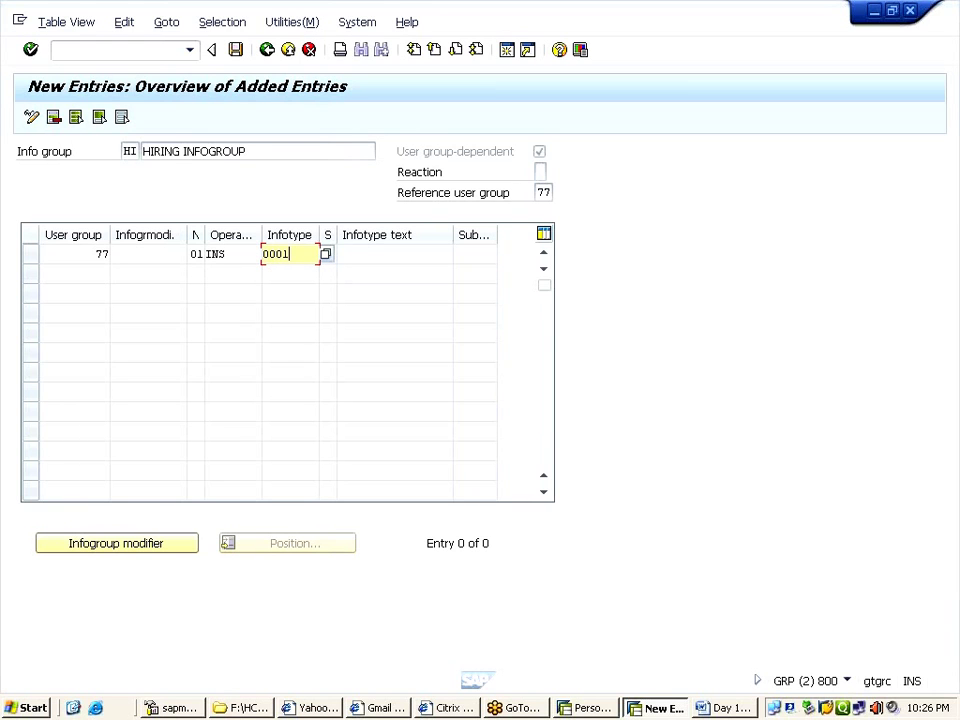
click(327, 254)
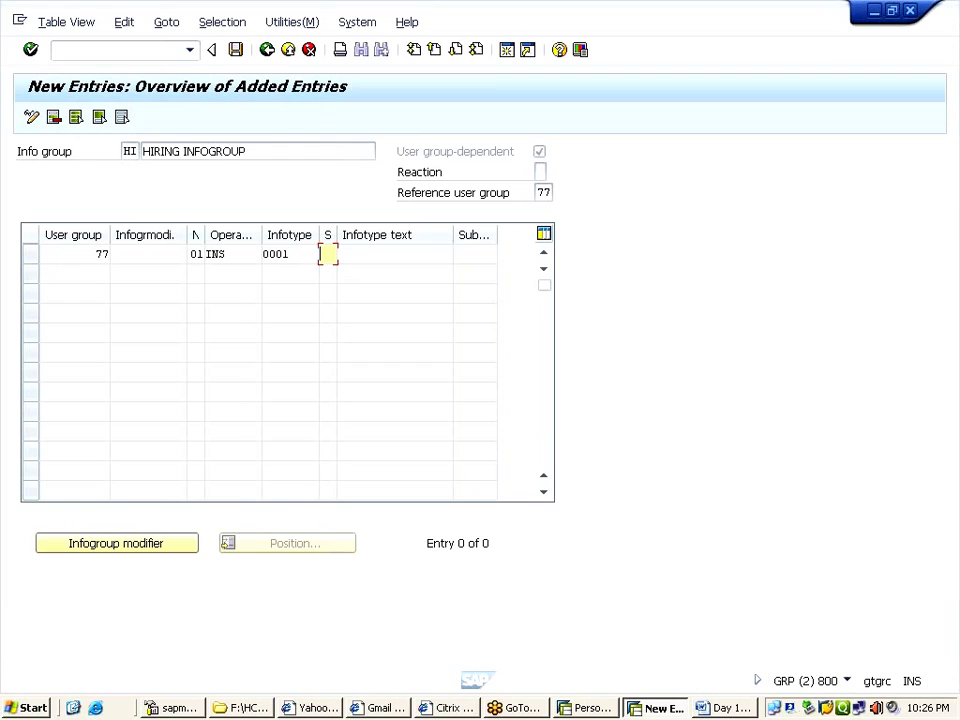
click(475, 254)
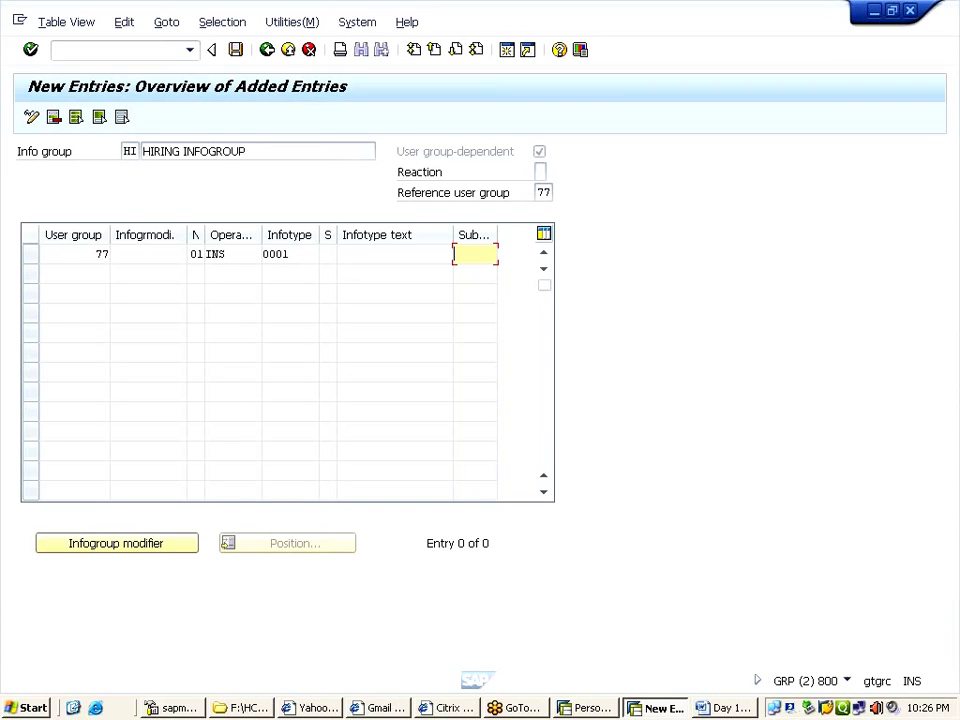
key(Tab)
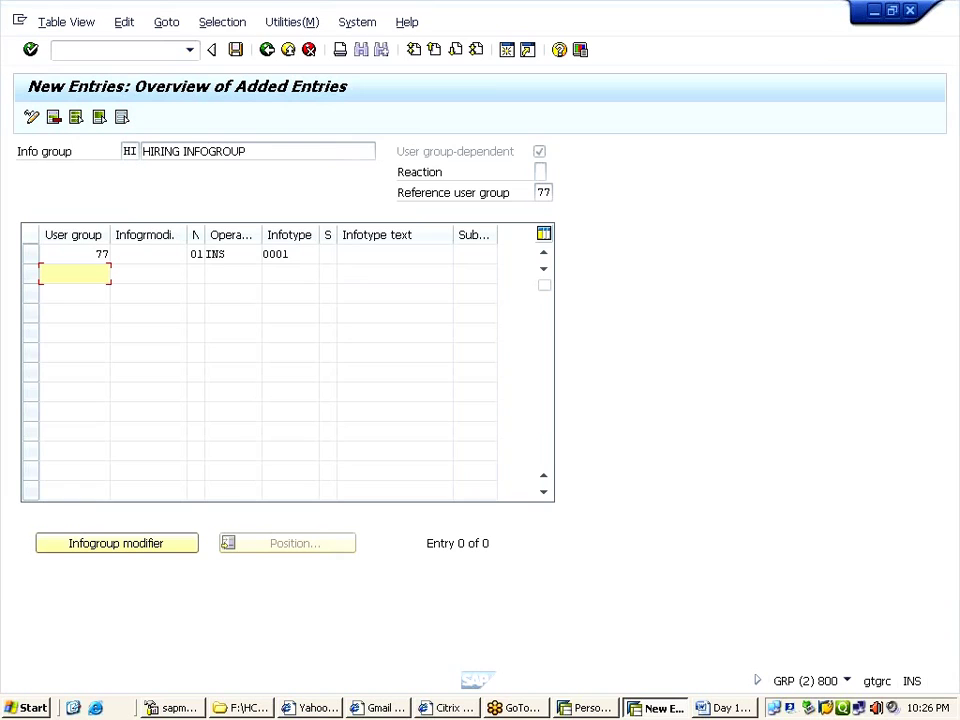
- Begin a second HI infogroup row for user group 77 with sequence number 02
text(77)
key(Tab)
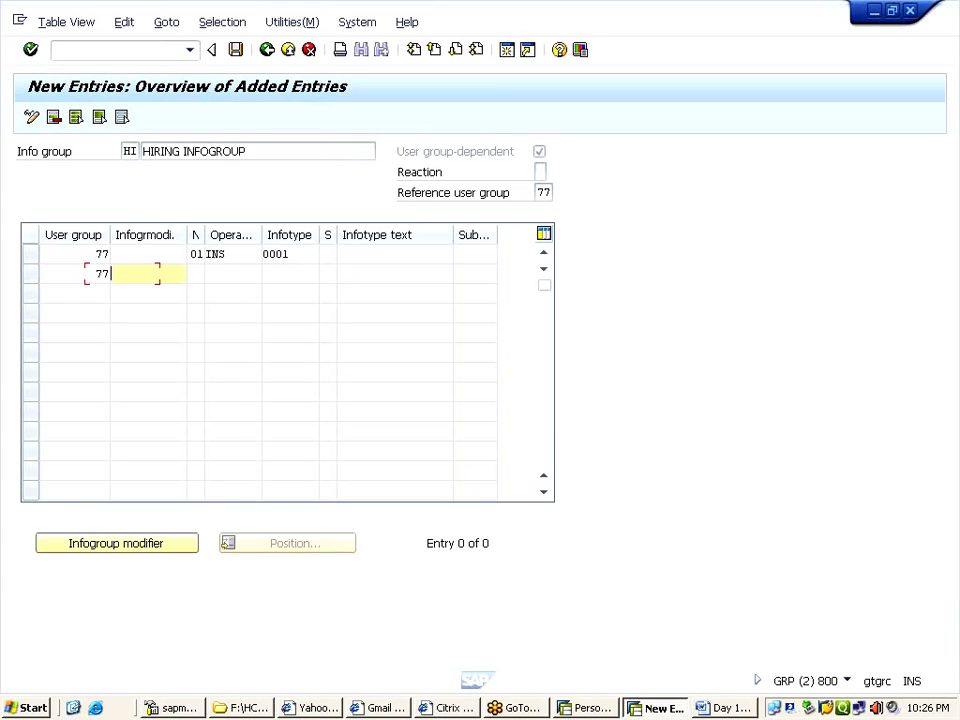
key(Tab)
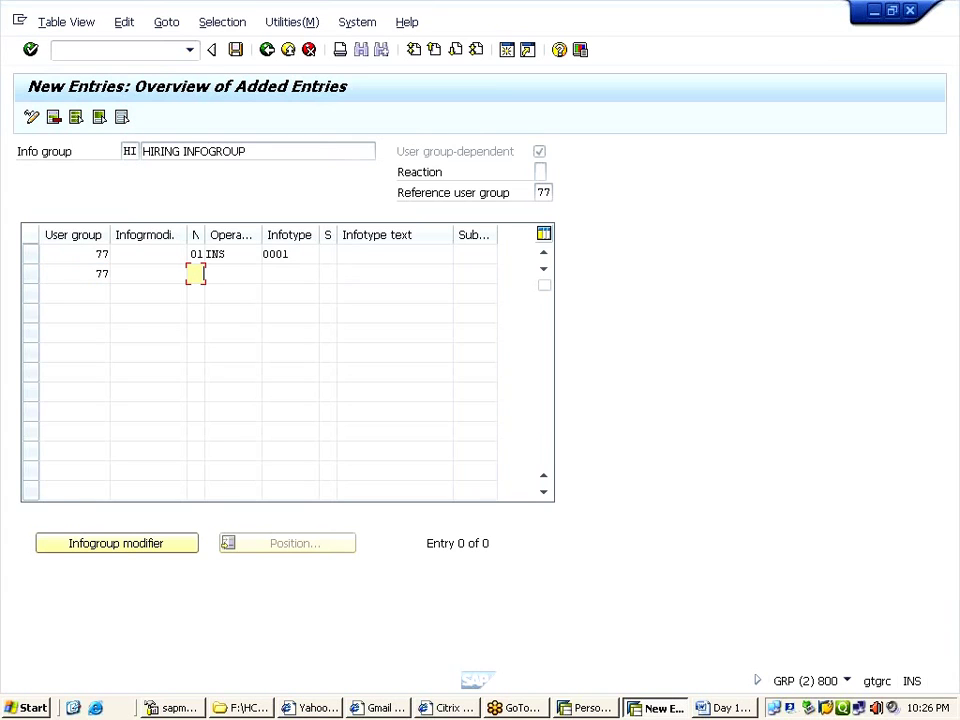
text(02)
key(Tab)
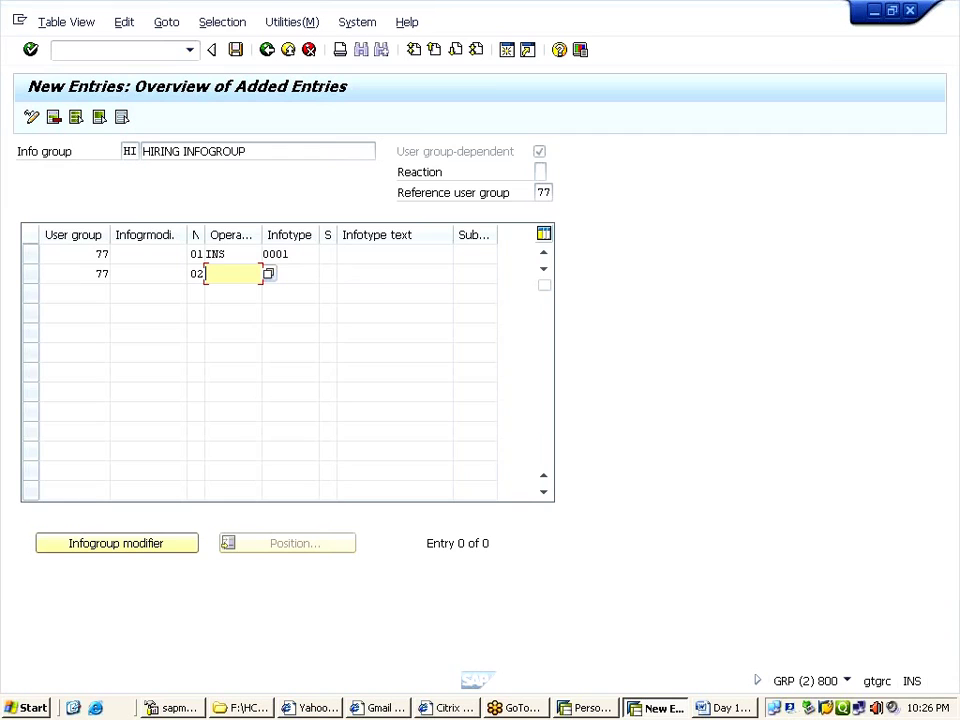
- Complete row 02 of the HI infogroup with operation INS and infotype 0002, without a subtype
text(INS)
key(Tab)
text(0)
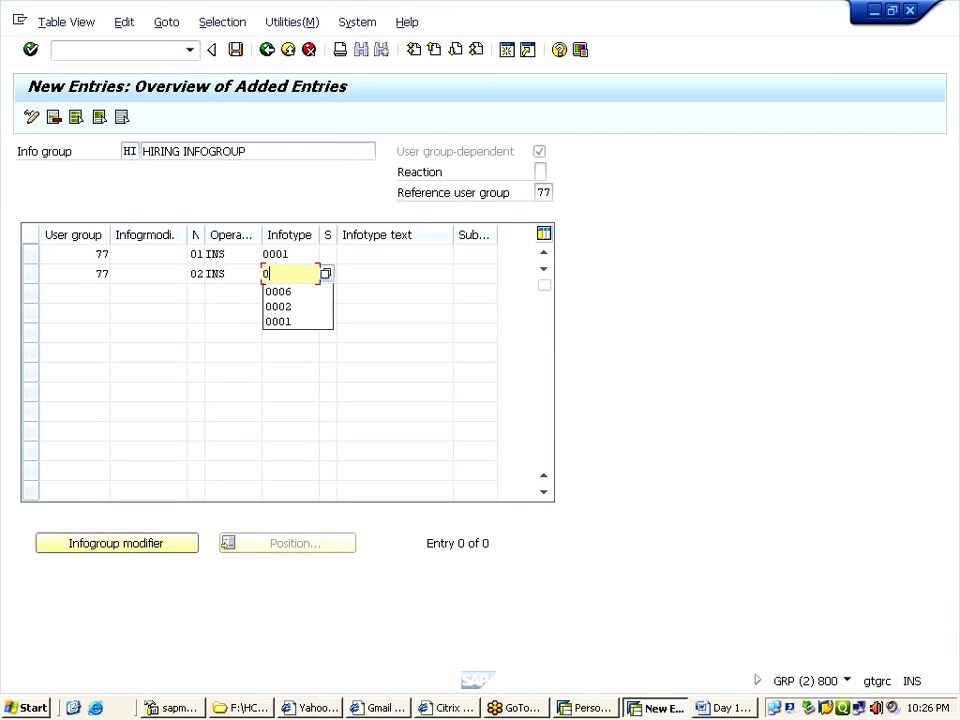
text(002)
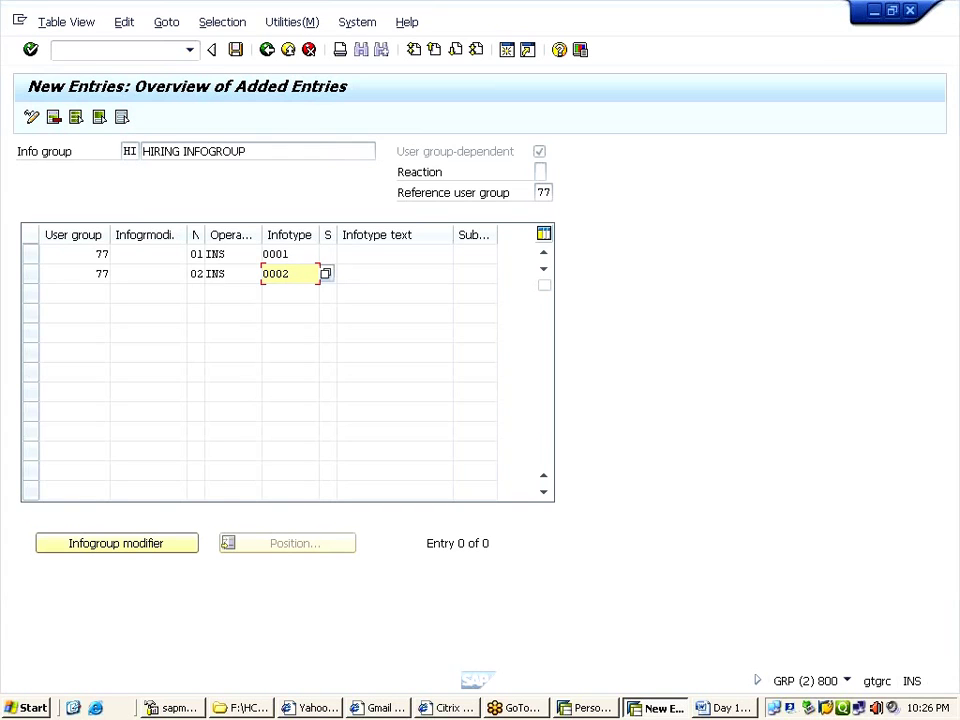
click(327, 273)
click(475, 273)
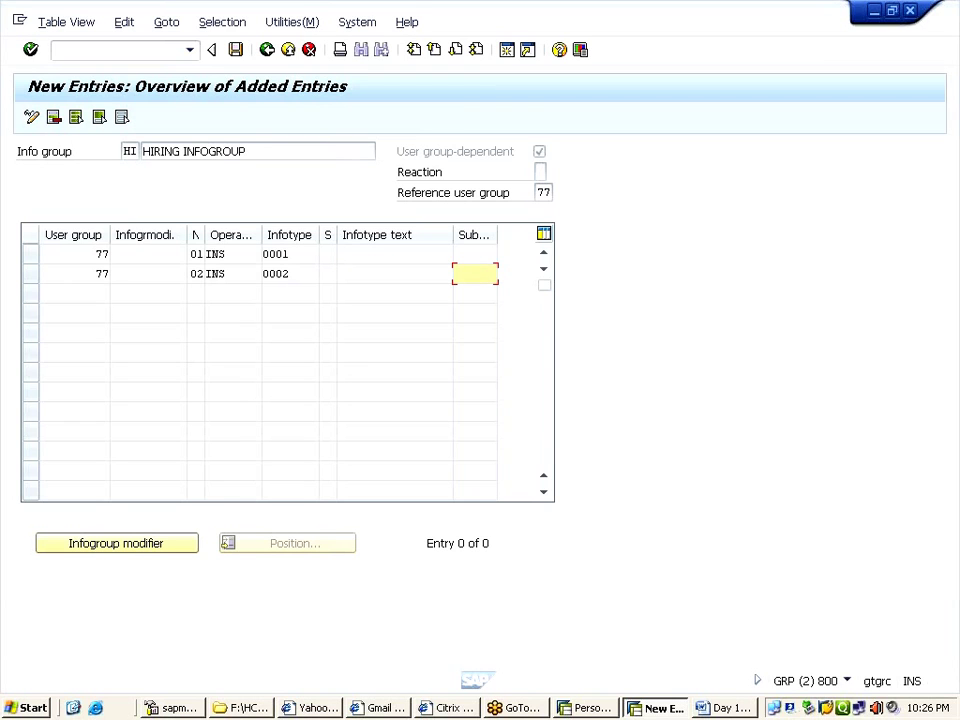
- Begin a third HI infogroup row for user group 77 with sequence number 03
click(75, 292)
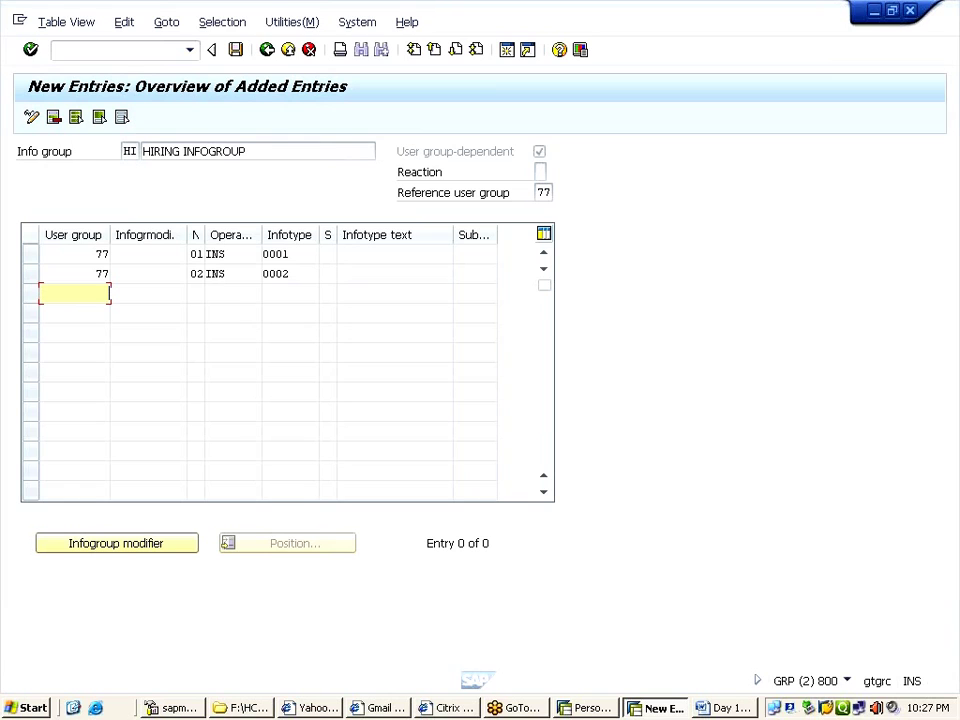
text(77)
key(Tab)
key(Tab)
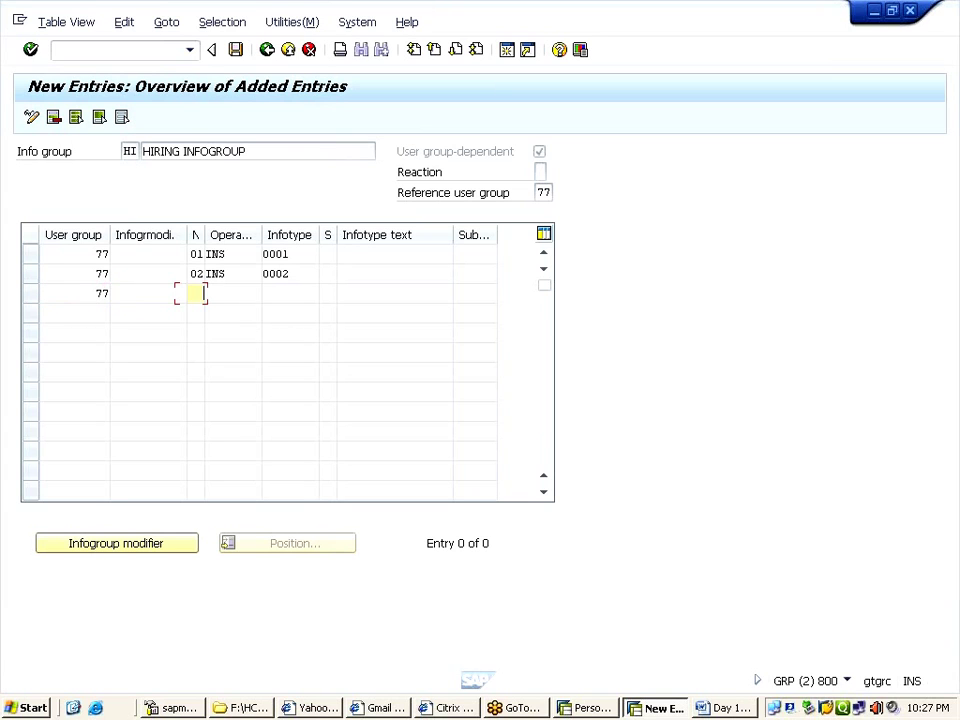
text(03)
key(Tab)
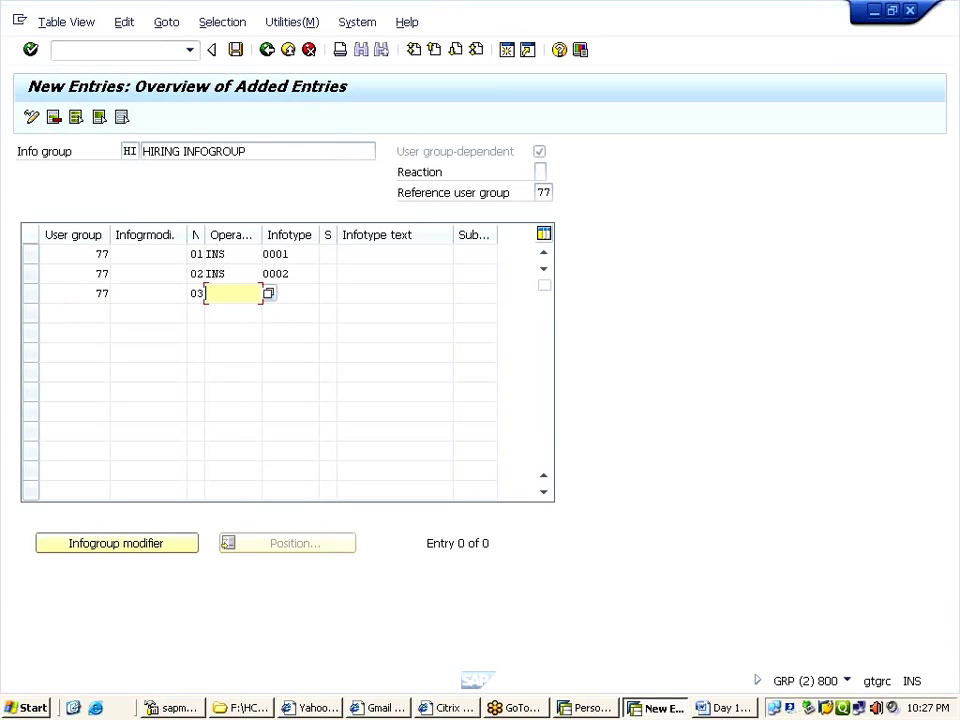
- Complete row 03 of the HI infogroup with operation INS, infotype 0006 and subtype 0001, and validate the entries
text(INS)
key(Tab)
text(0006)
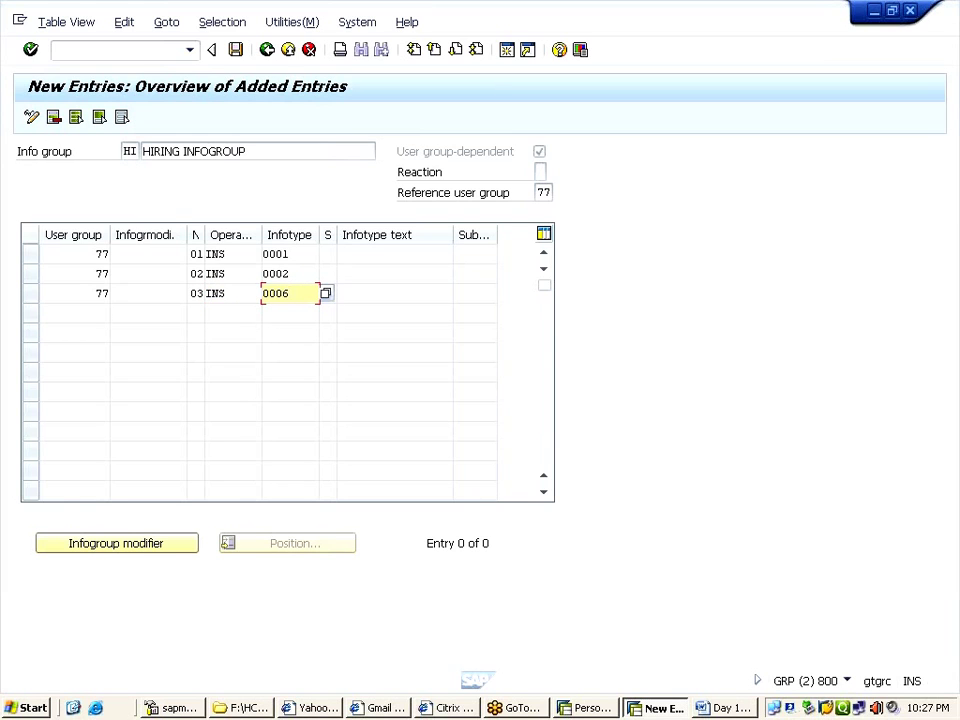
key(Tab)
key(Tab)
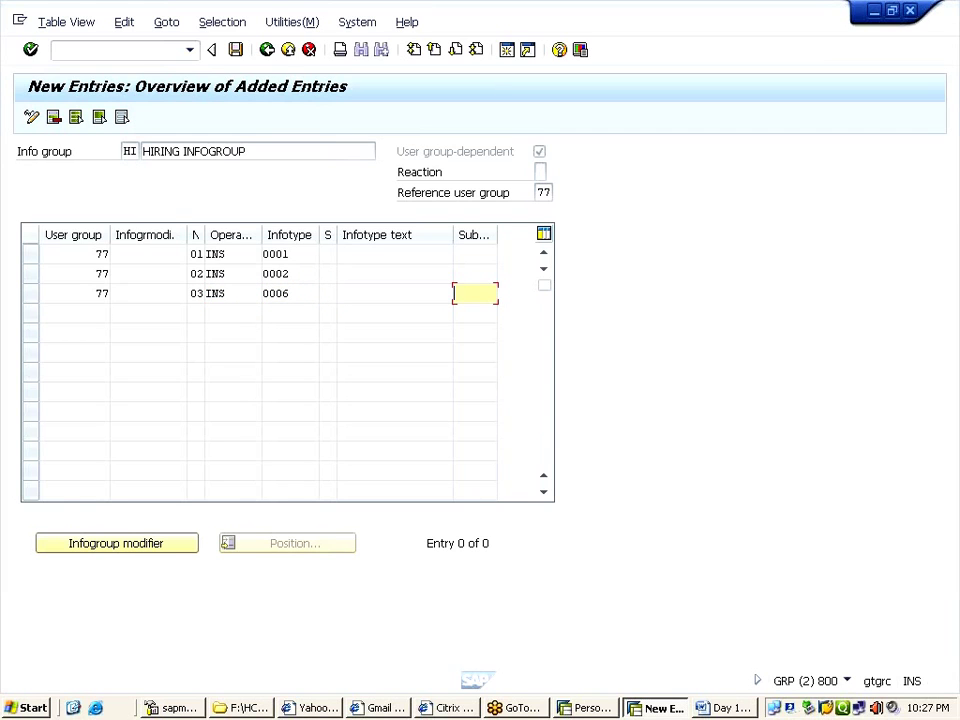
text(0001)
key(Return)
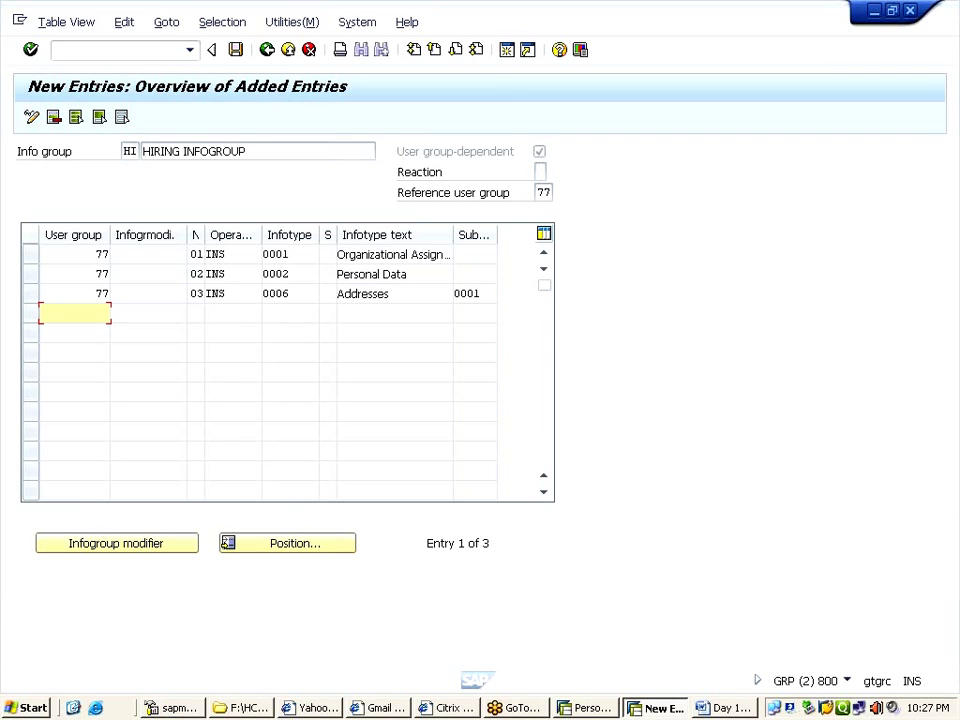
- Save the HI infogroup entries and open the Info group activity with TI as the work area
click(236, 51)
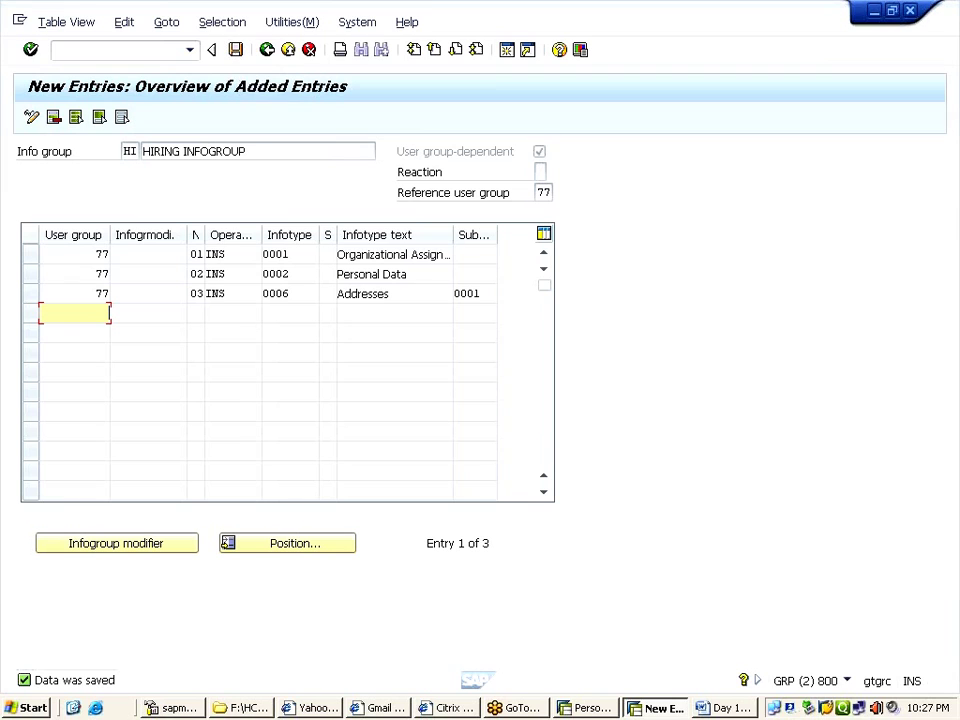
click(266, 51)
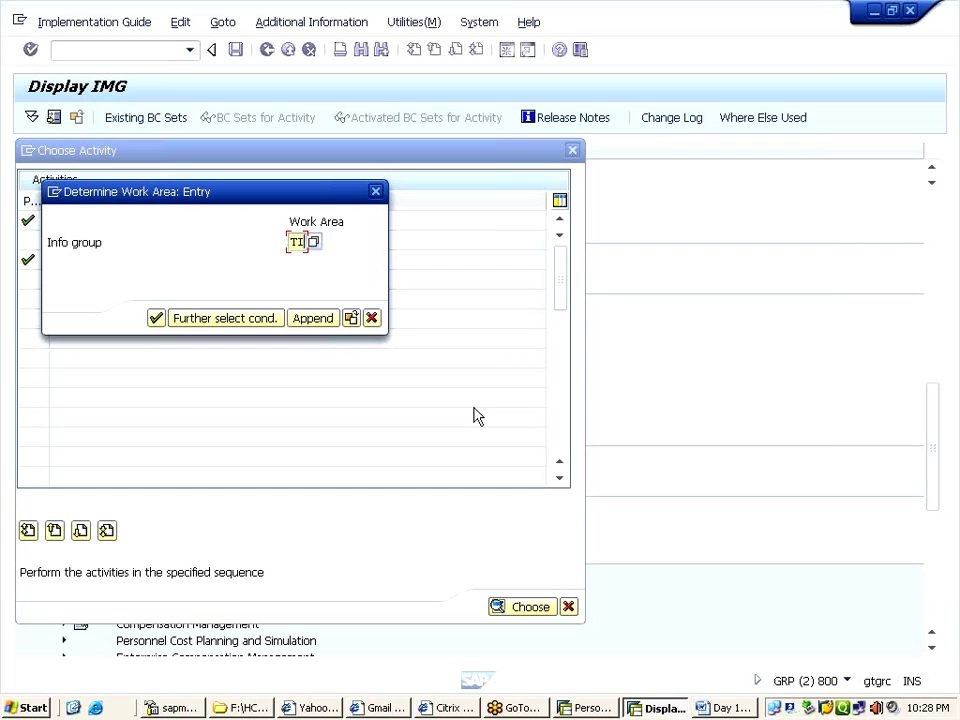
key(Return)
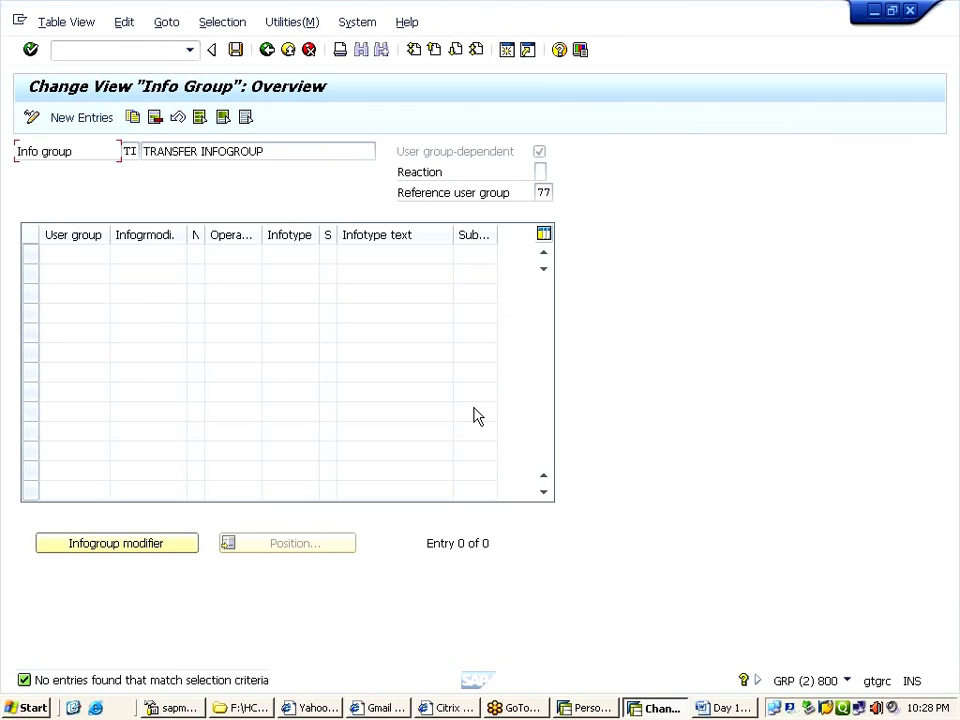
- Create a new entry in the TI infogroup for user group 77 with sequence number 01
click(60, 118)
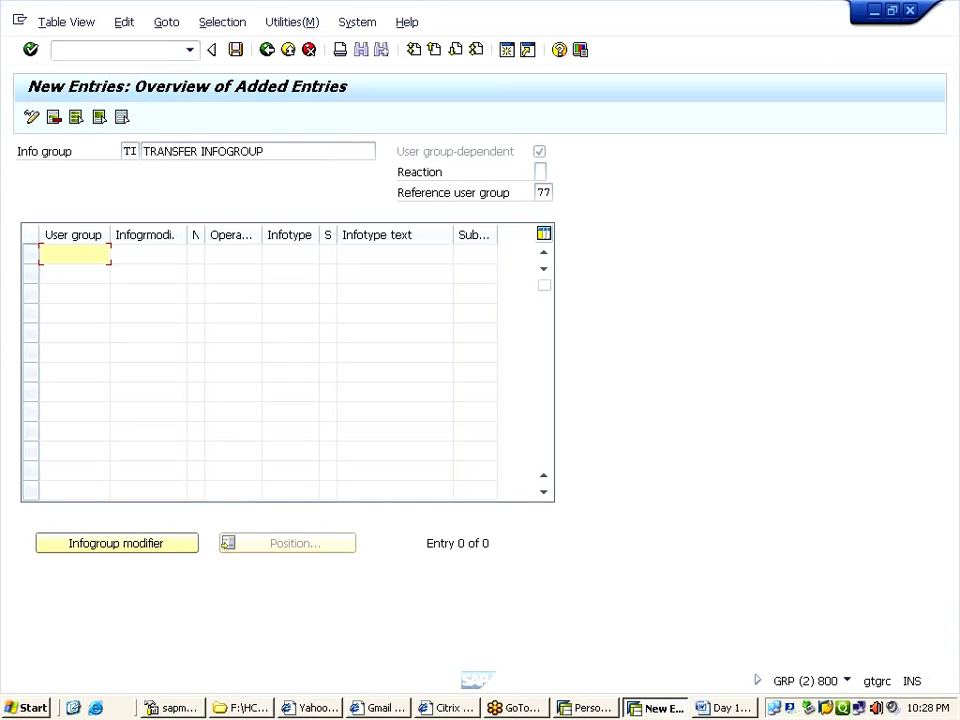
text(77)
key(Tab)
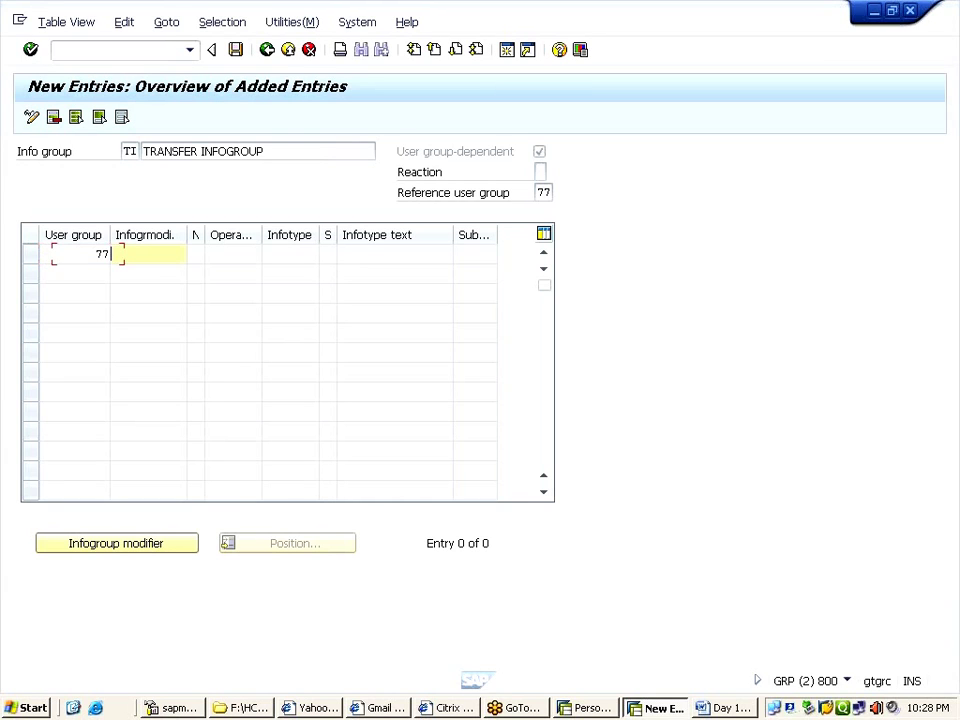
key(Tab)
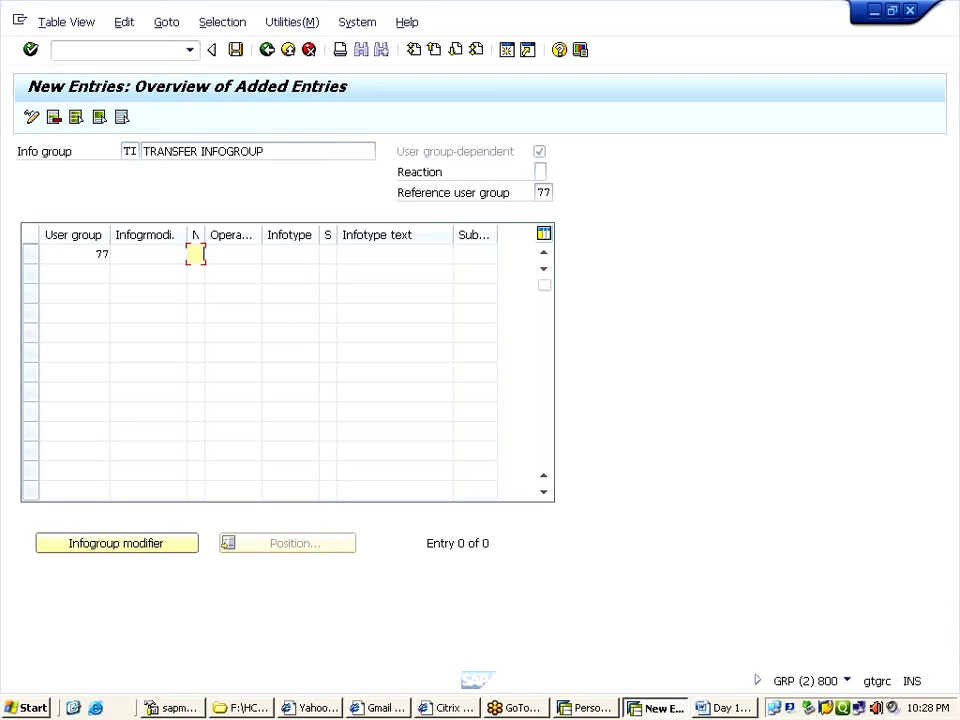
text(01)
- Complete row 01 of the TI infogroup with operation COP and infotype 0001, without a subtype
click(232, 254)
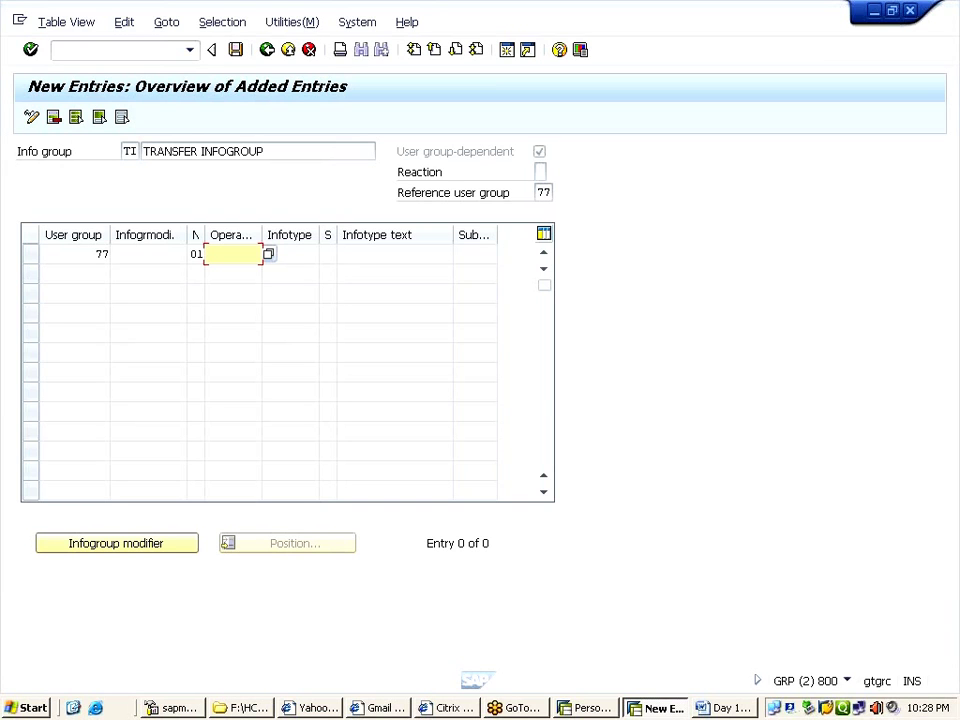
click(103, 375)
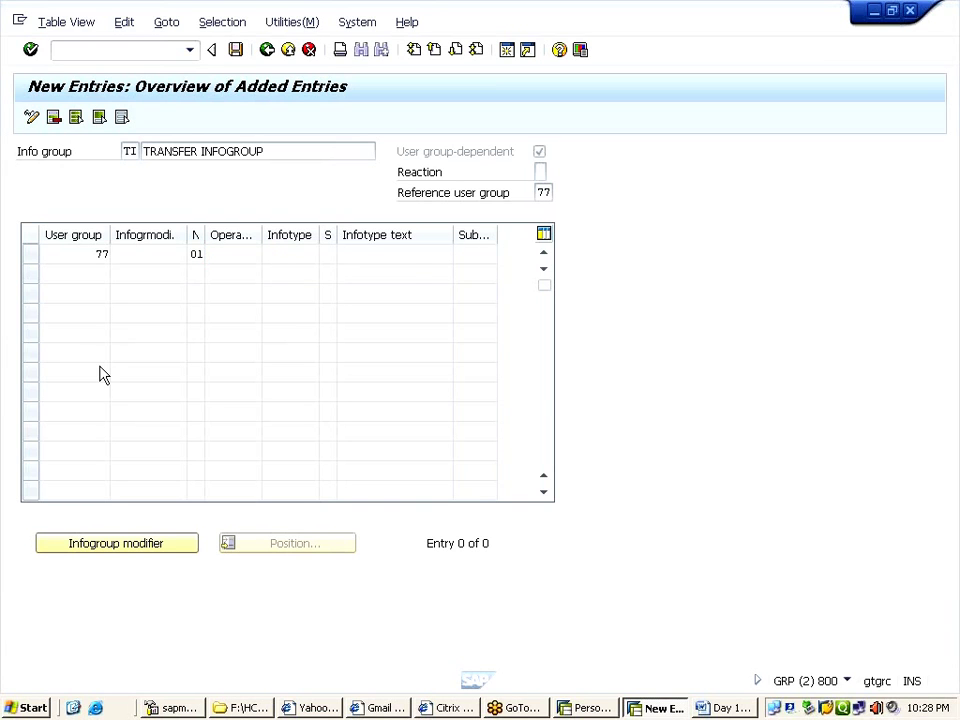
key(F4)
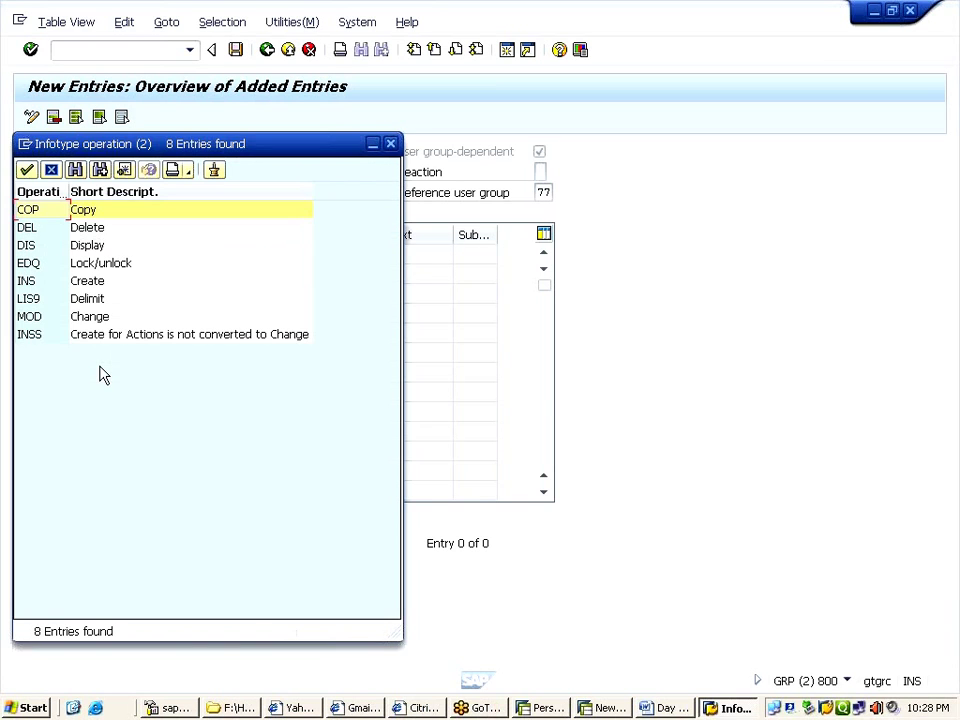
double_click(85, 215)
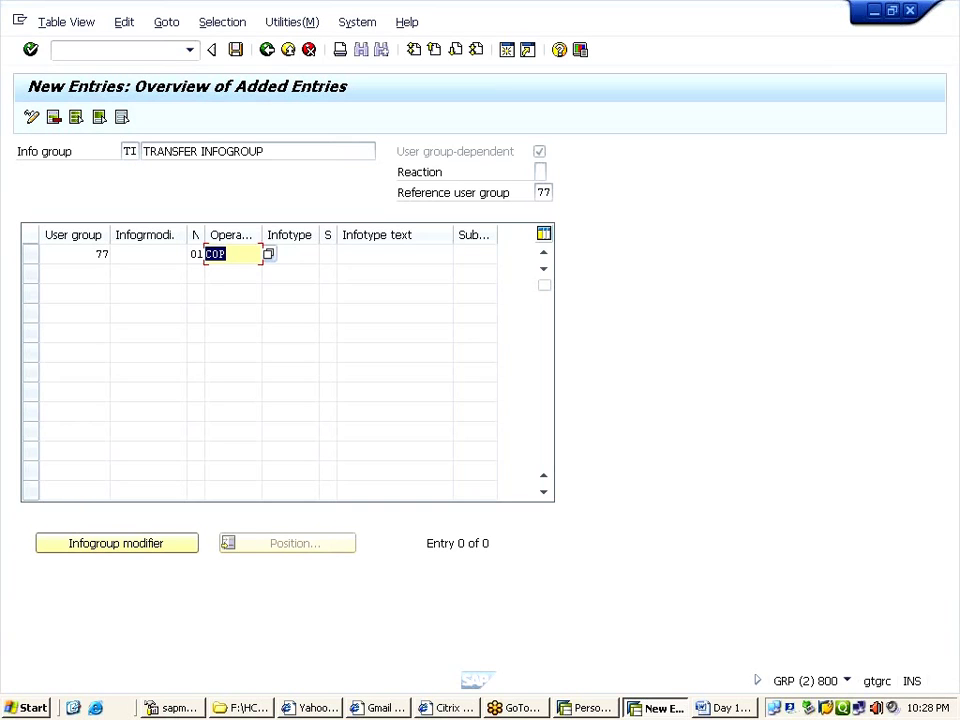
click(290, 254)
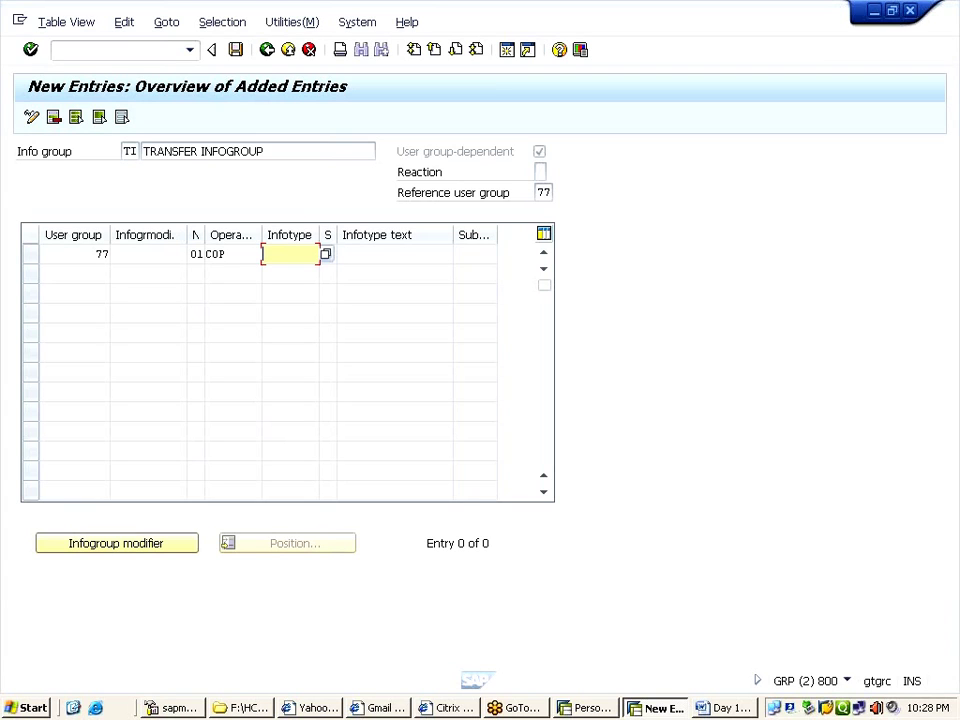
text(0001)
key(Tab)
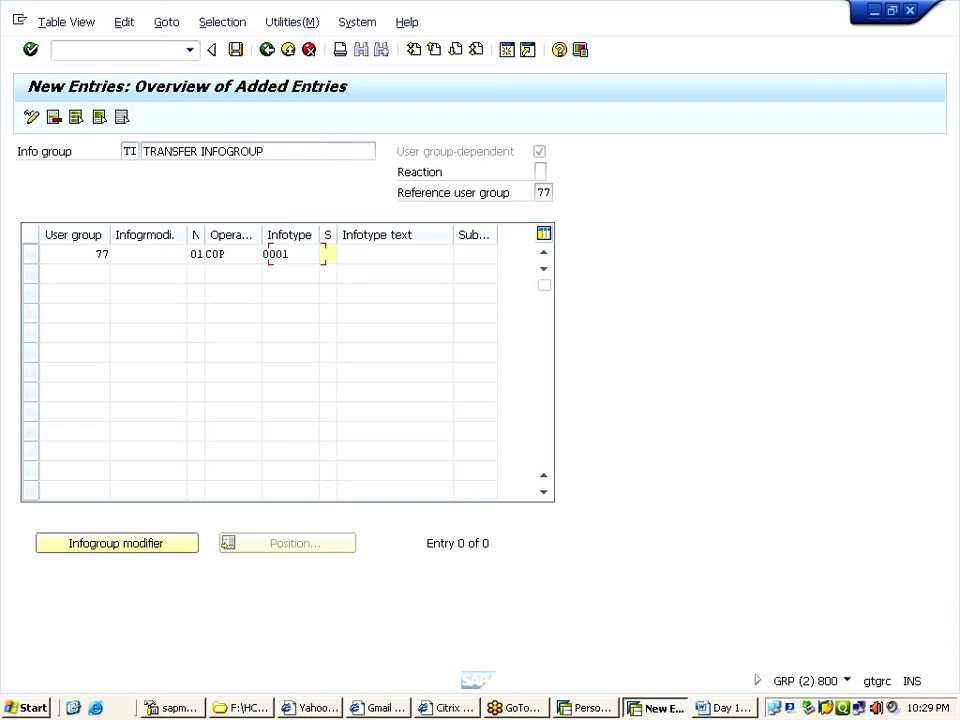
key(Tab)
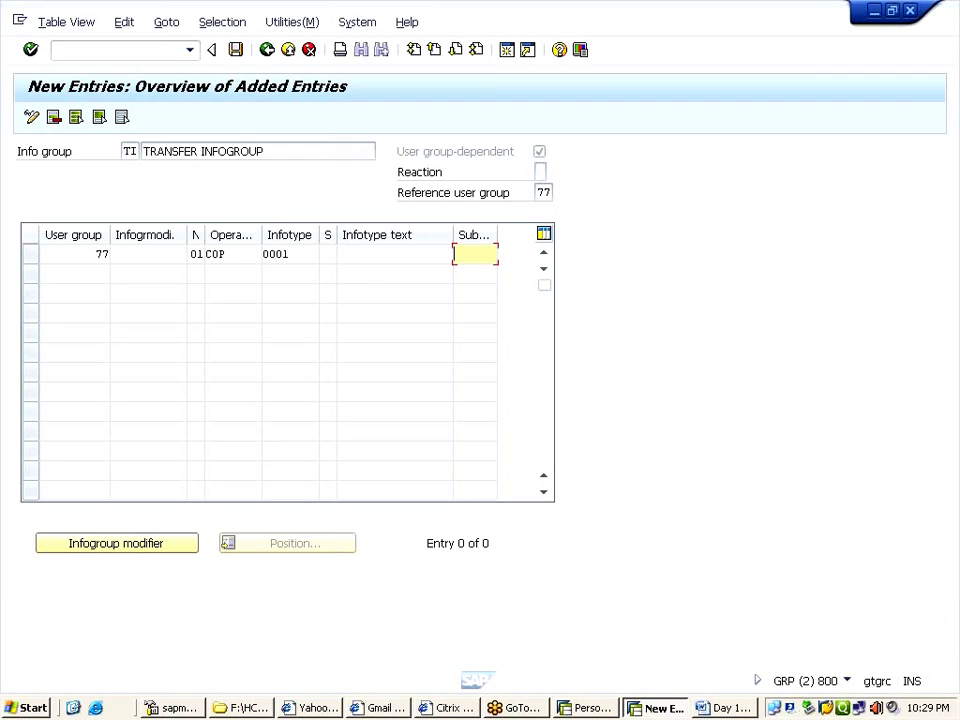
- Begin a second TI infogroup row for user group 77 with sequence number 02
key(Tab)
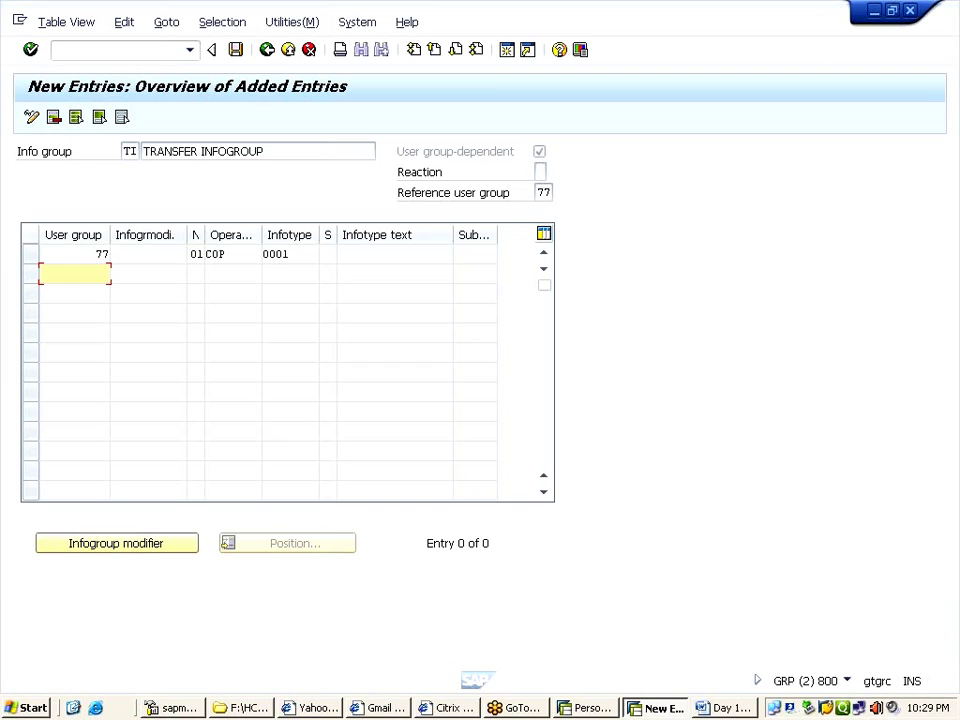
text(77)
key(Tab)
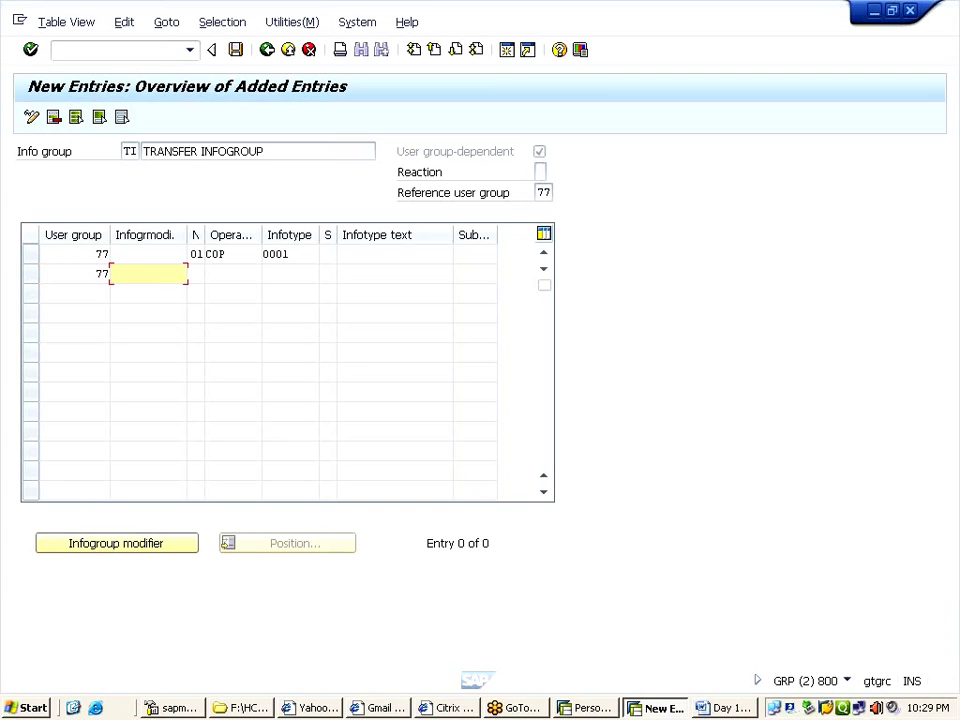
key(Tab)
text(02)
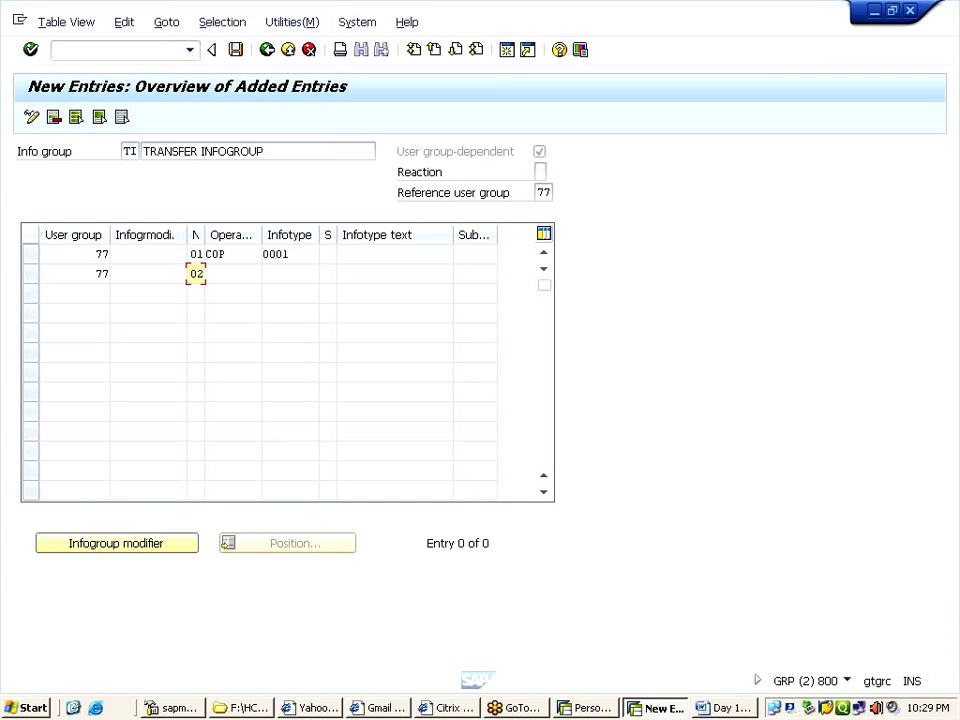
- Complete row 02 of the TI infogroup with operation COP, infotype 0006 and subtype 1, and validate the entries
key(Tab)
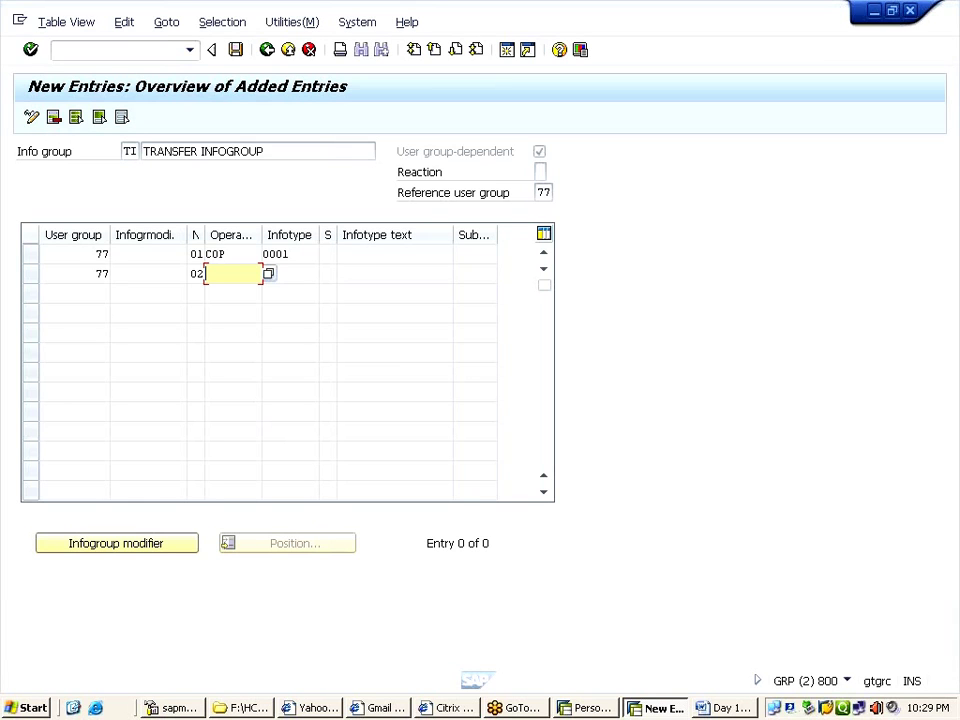
text(COP)
key(Tab)
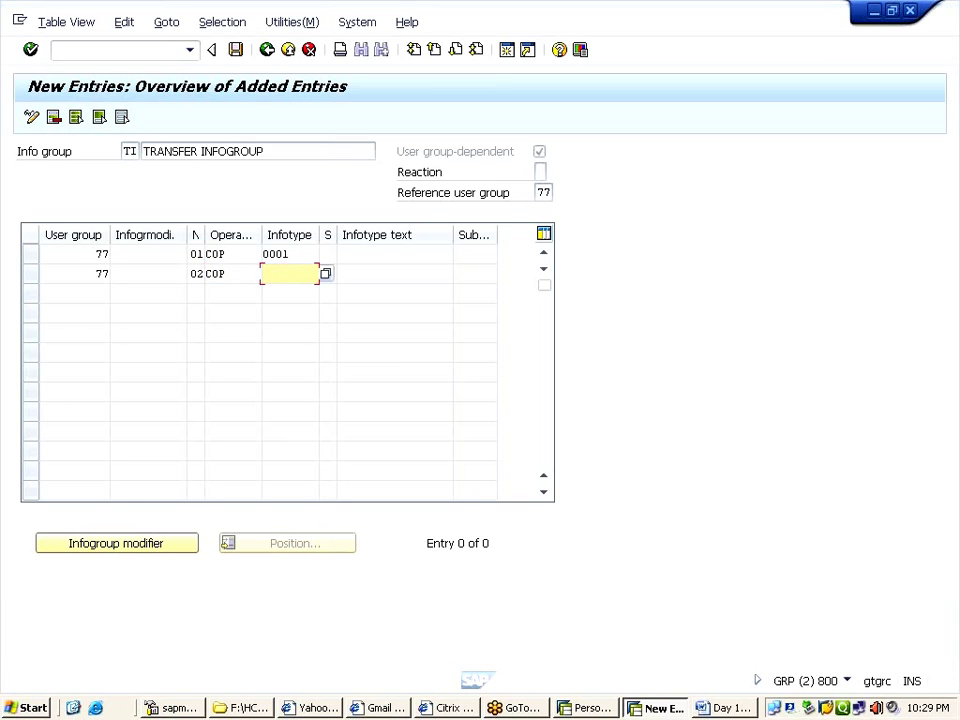
text(0)
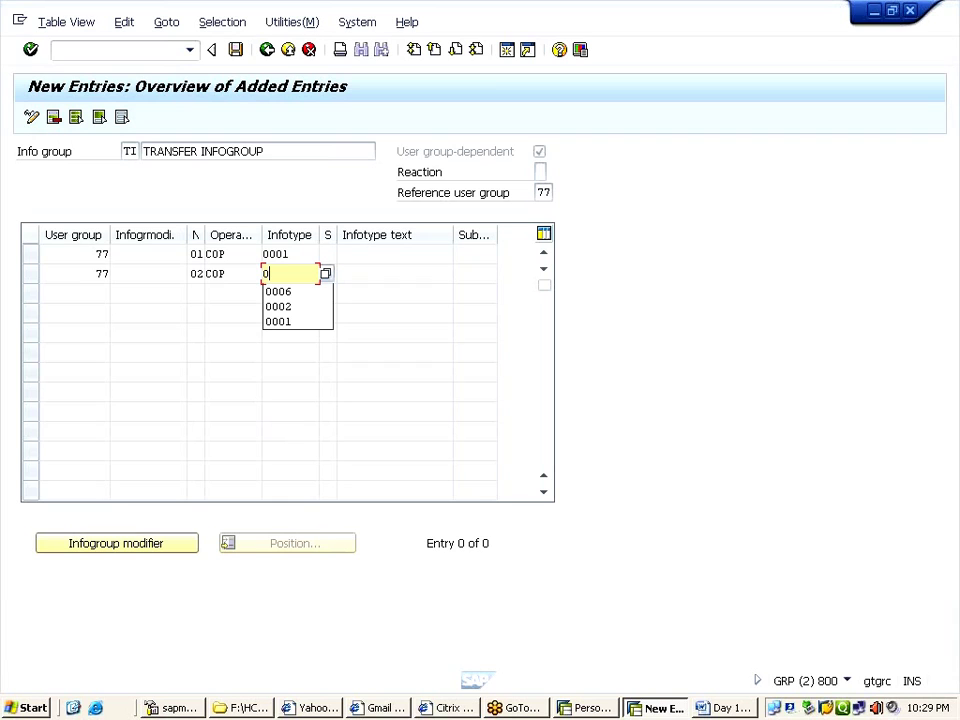
text(006)
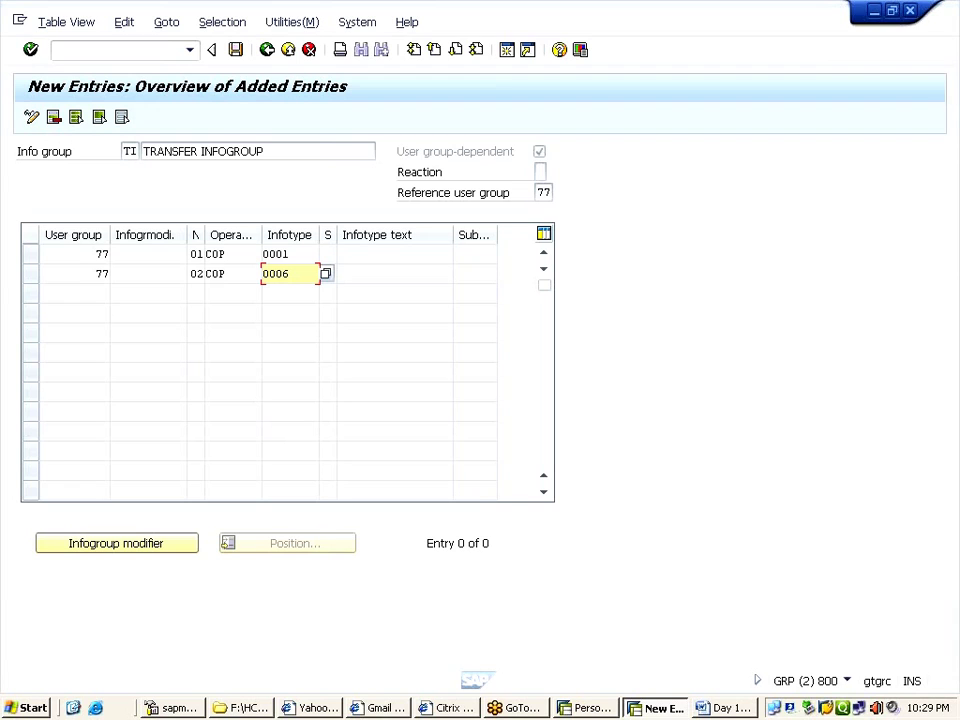
key(Tab)
key(Tab)
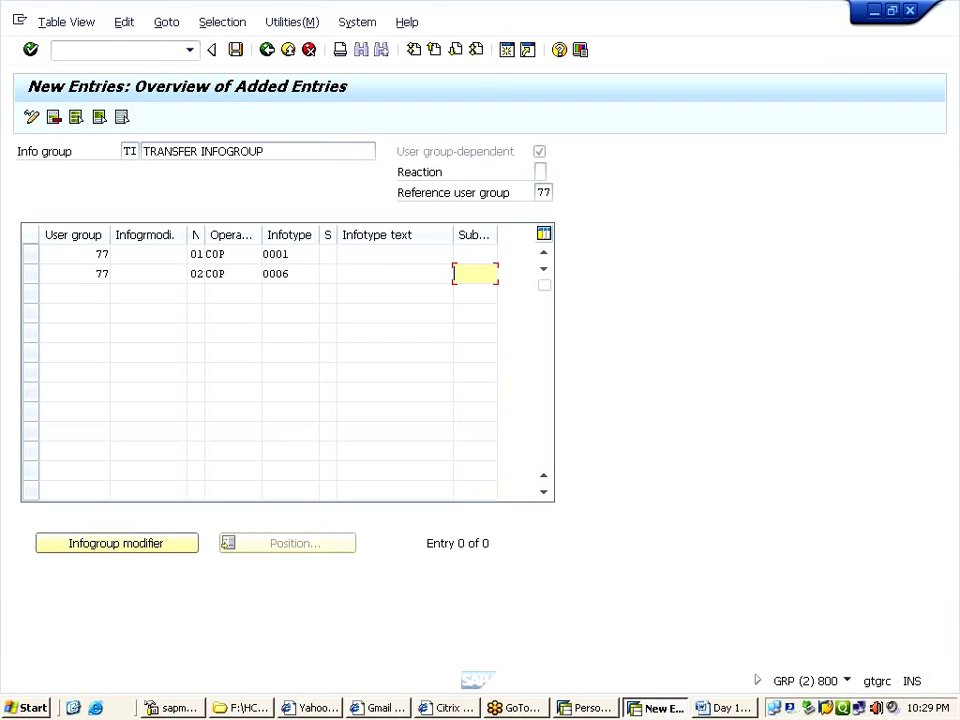
text(1)
key(Return)
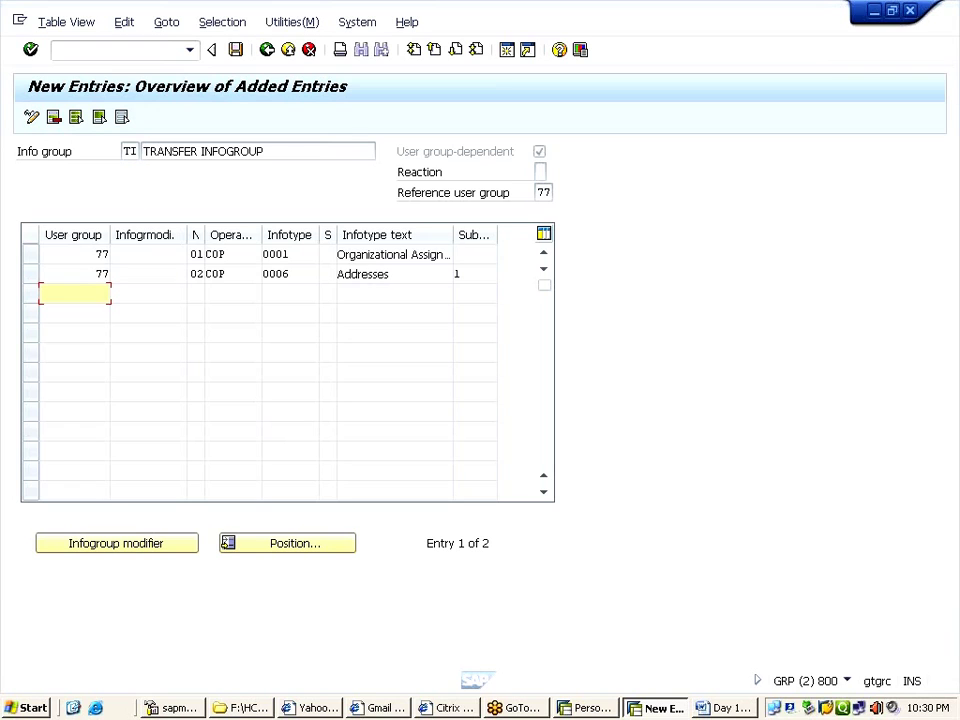
- Save the TI infogroup entries and leave the Define infogroups activities, returning to the implementation guide structure
drag(143, 151, 265, 151)
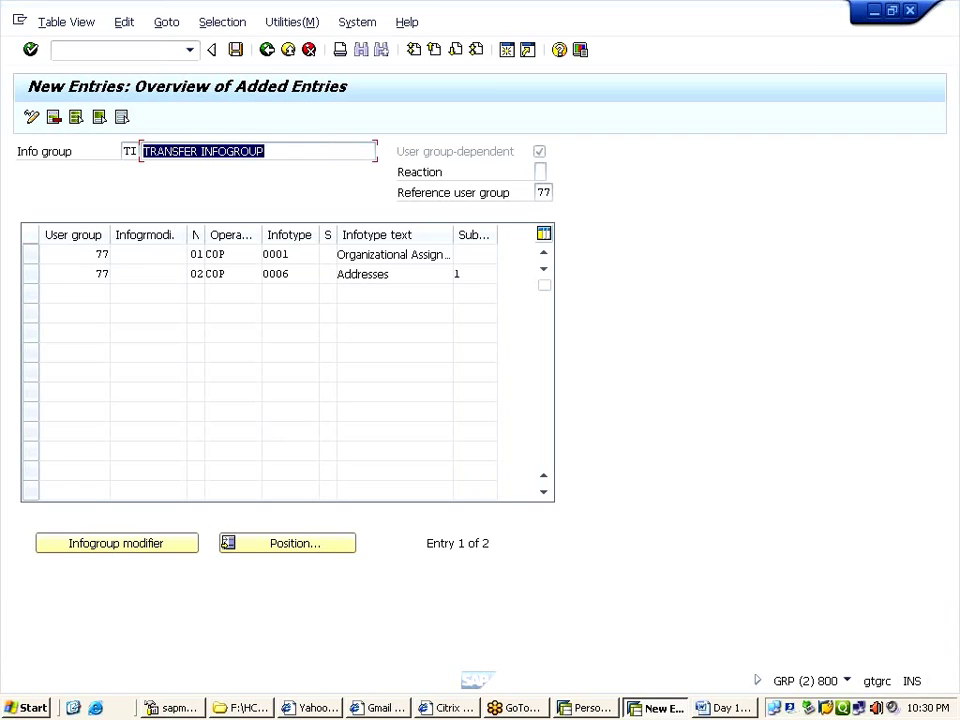
key(ctrl+s)
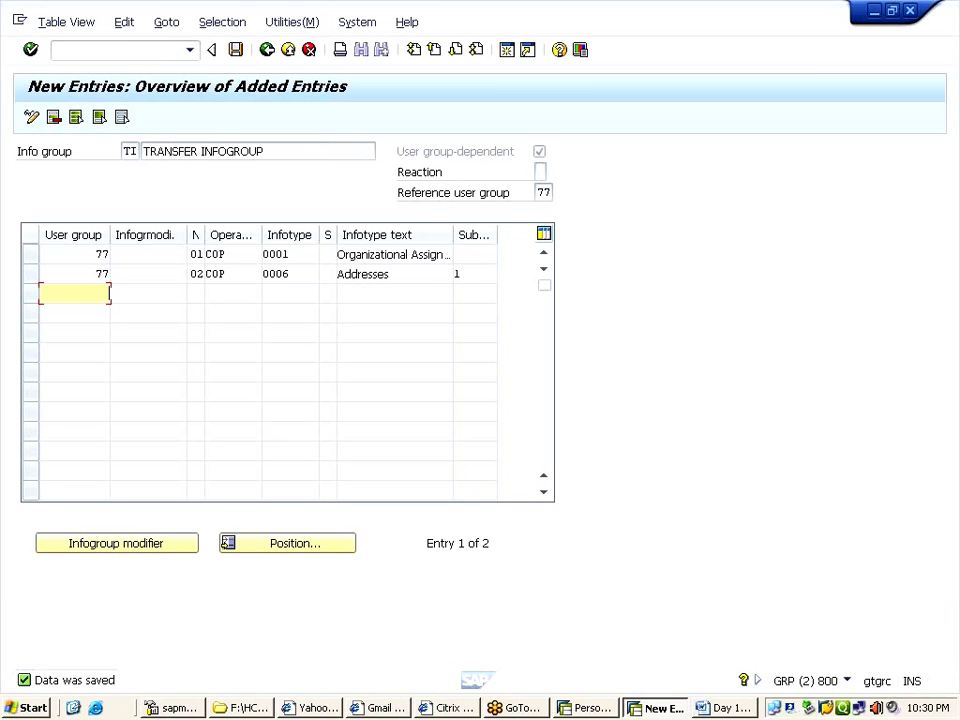
click(267, 49)
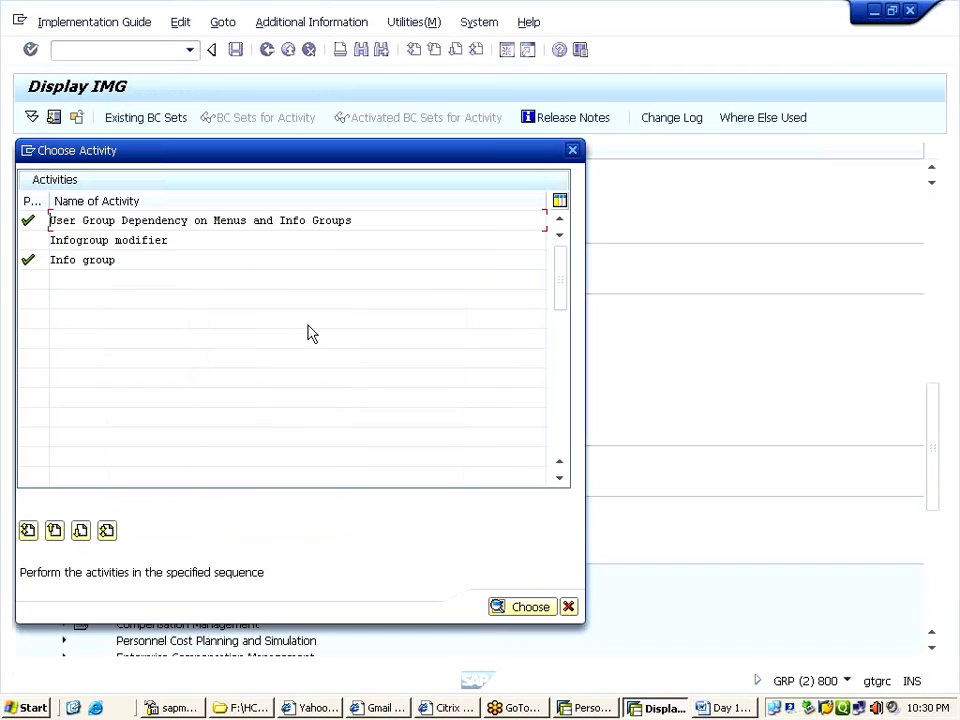
click(573, 152)
click(573, 152)
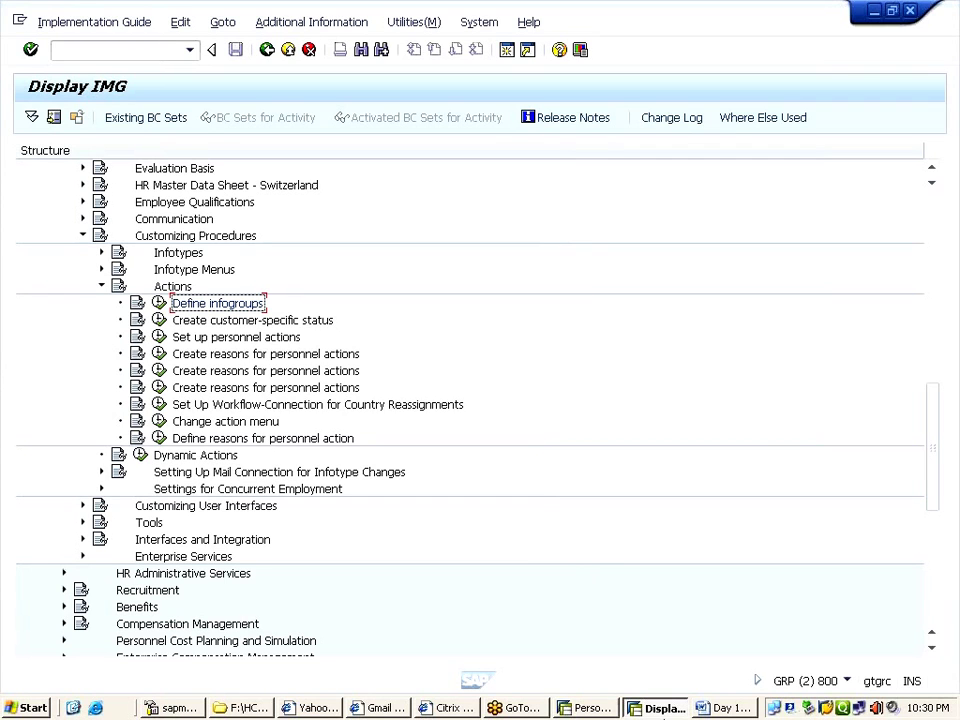
- Switch to the Day 10 Word notes and review the section on setting up personnel actions
click(725, 708)
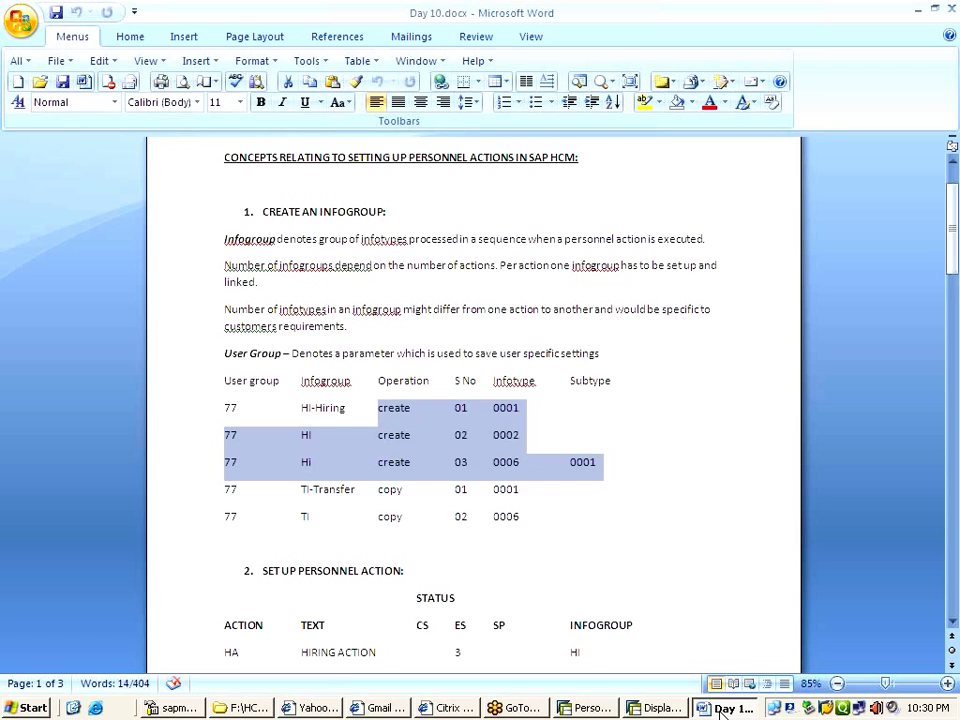
drag(262, 570, 404, 570)
scroll(404, 570, down, 4)
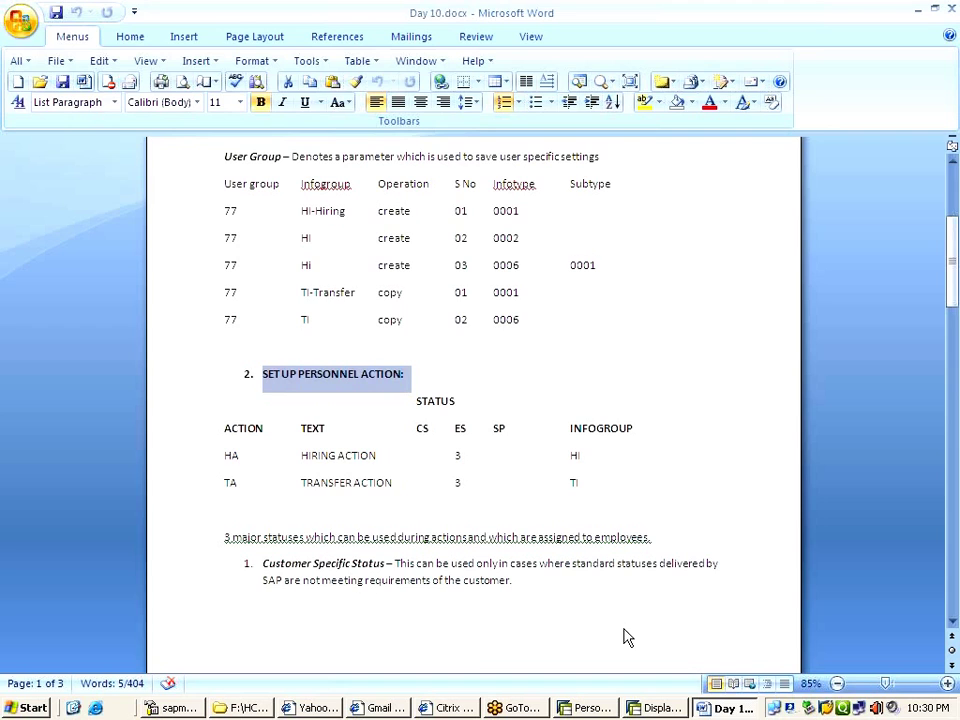
- Return to the SAP implementation guide and open the Personnel Action Types activity of Set up personnel actions
click(655, 707)
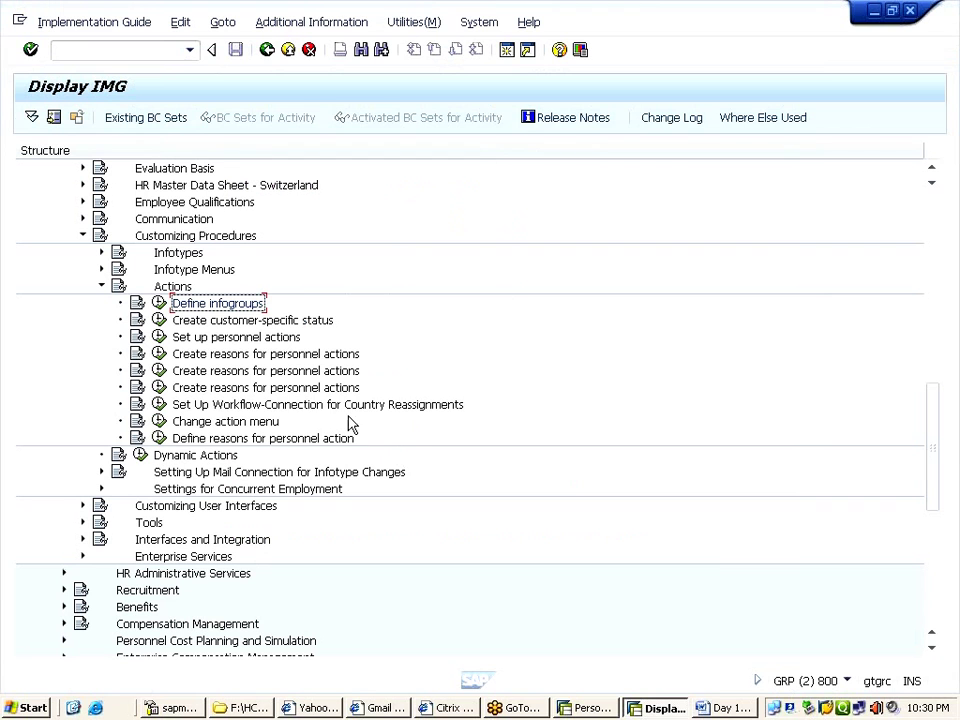
click(285, 340)
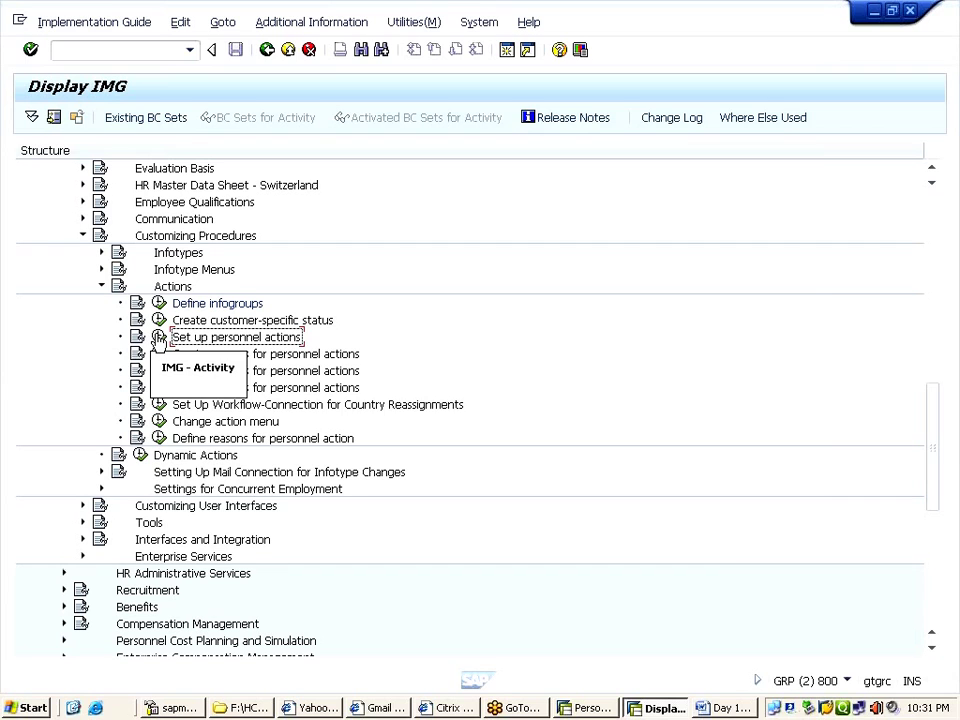
click(159, 338)
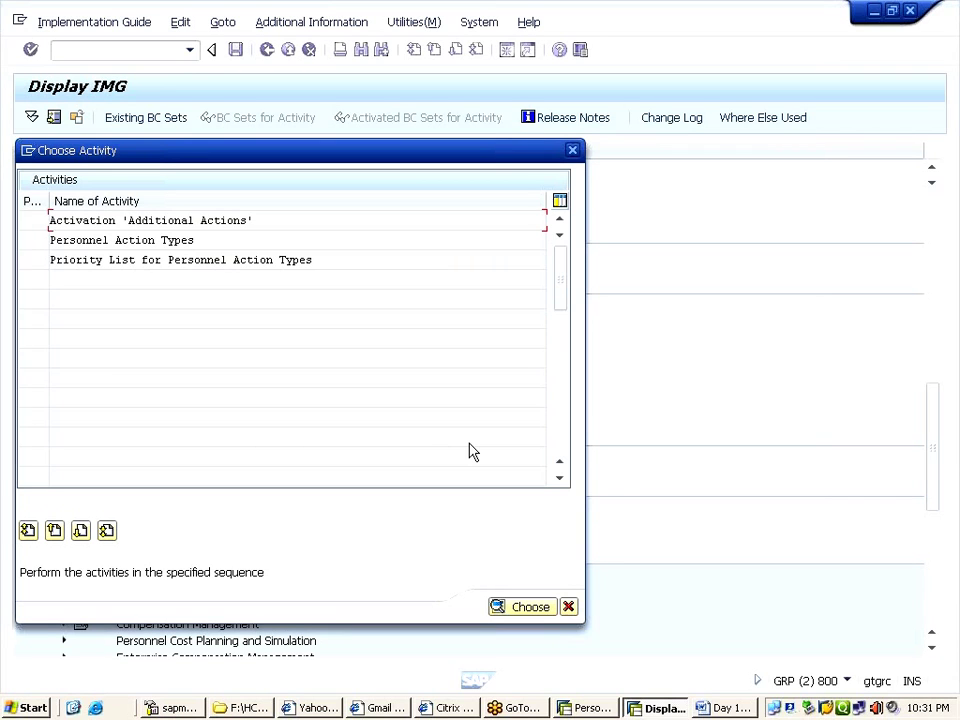
click(175, 240)
double_click(200, 247)
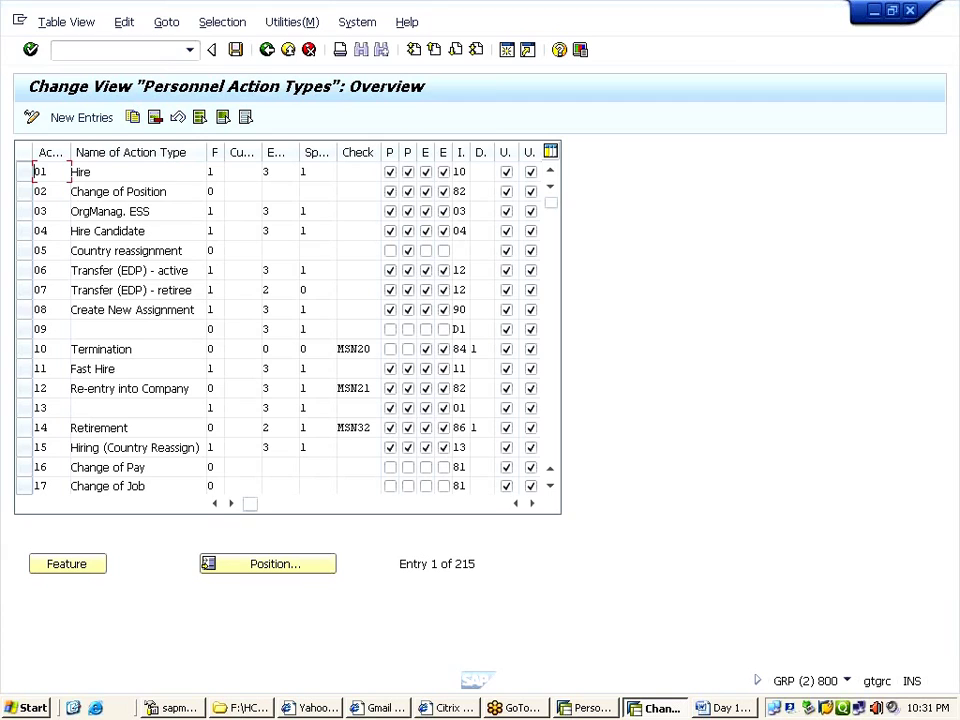
- Compare the Hire and Change of Position action types with the action list in the Personnel Actions session
click(92, 172)
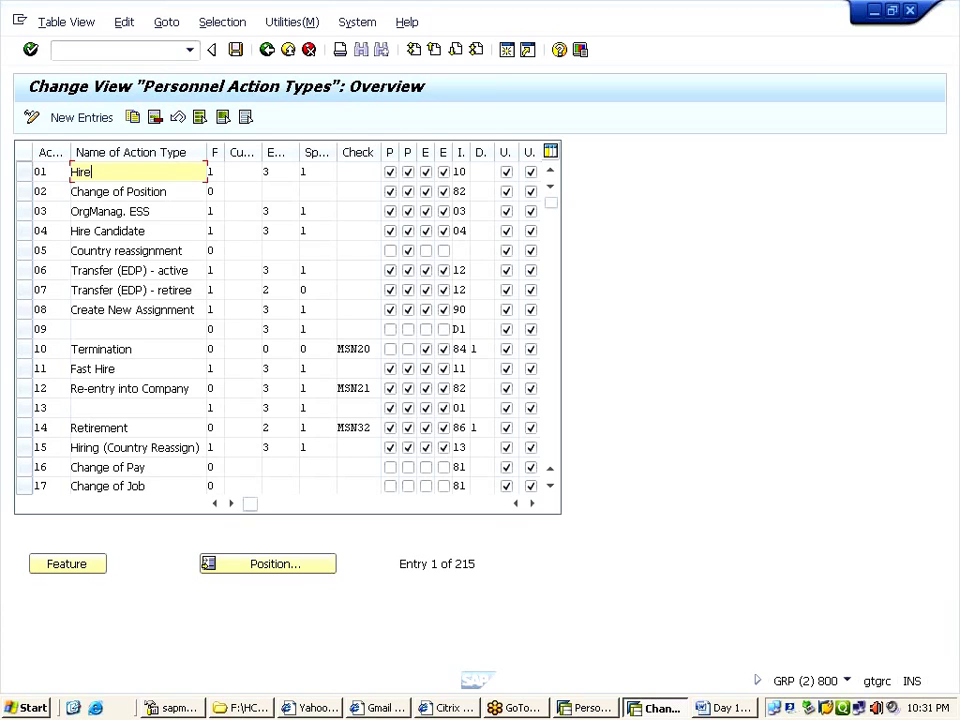
click(80, 190)
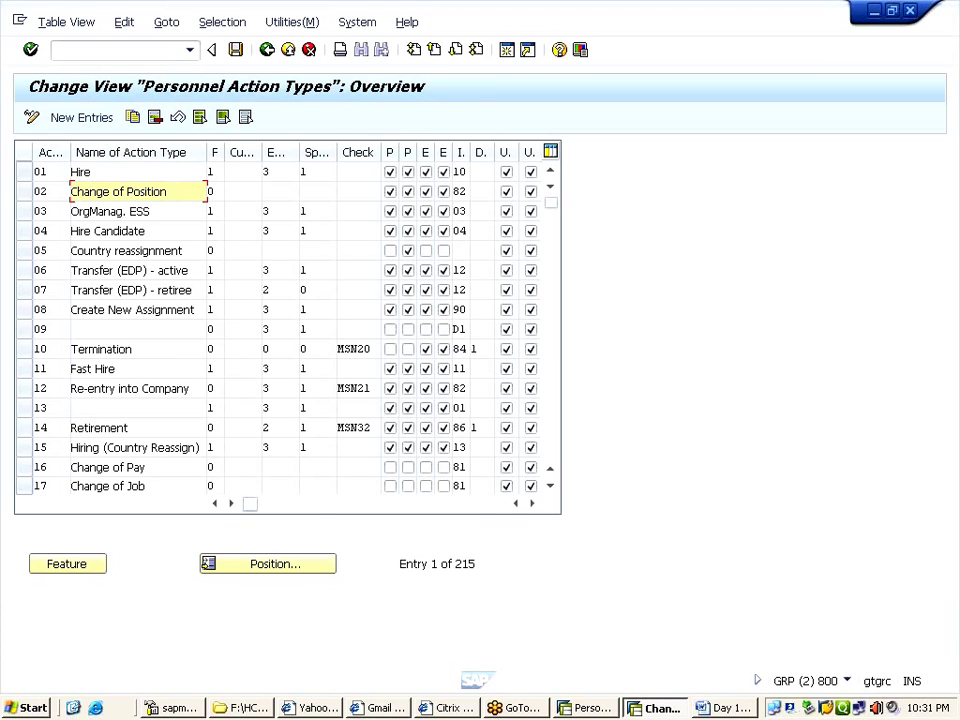
click(566, 708)
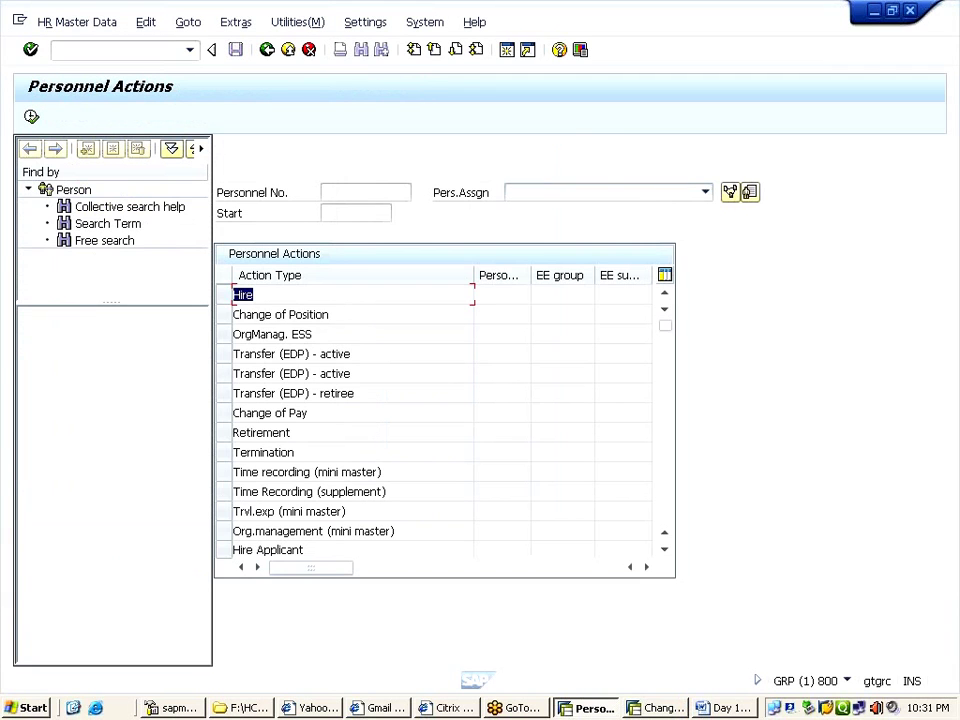
click(328, 314)
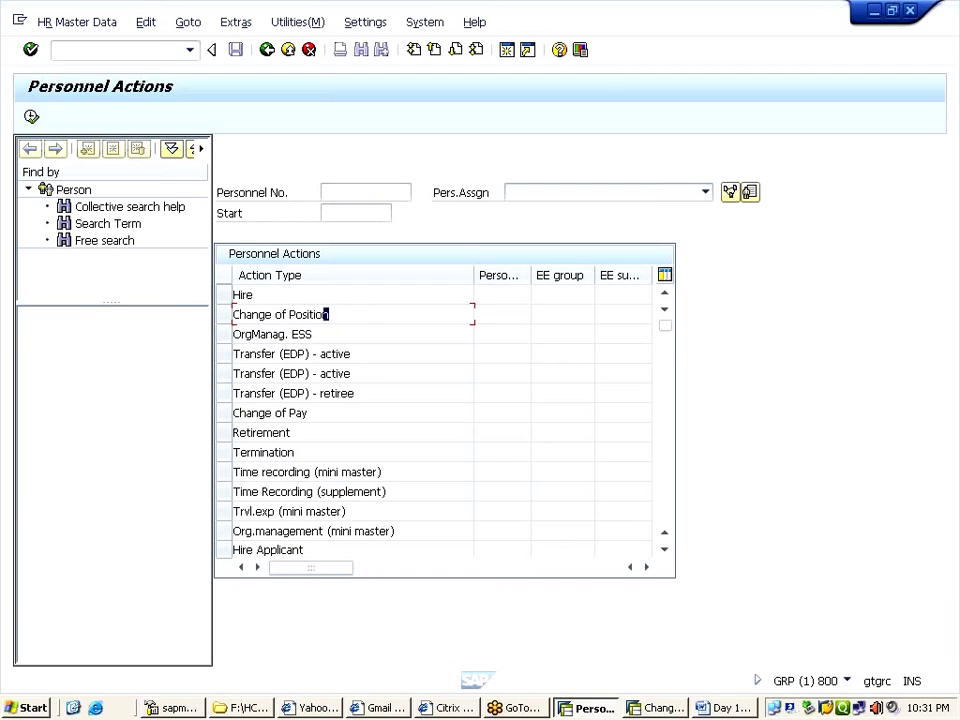
drag(327, 314, 253, 314)
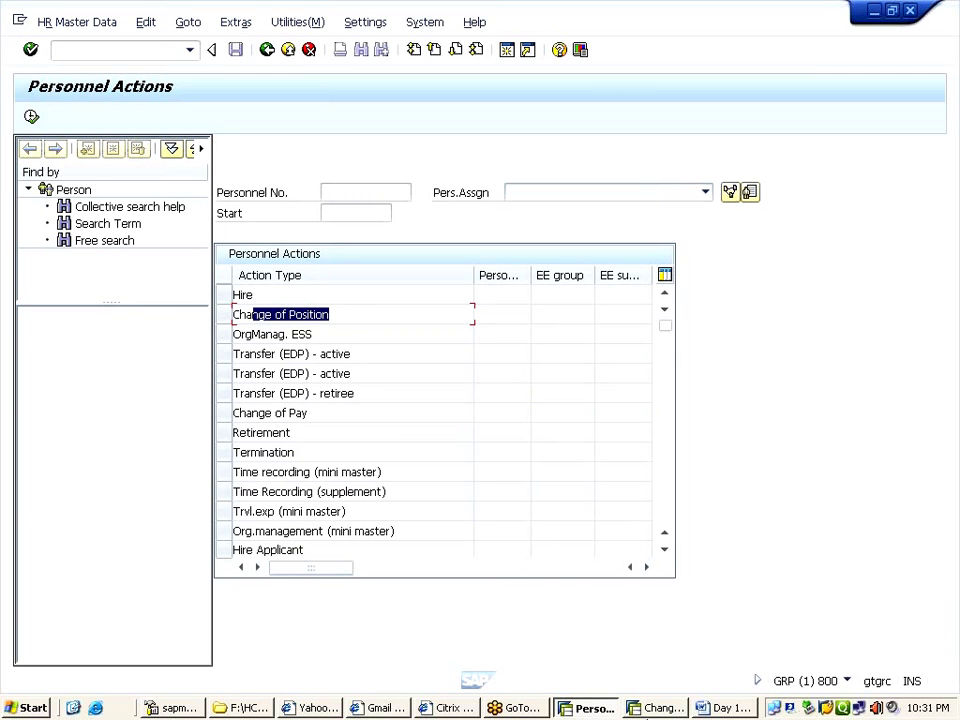
click(655, 708)
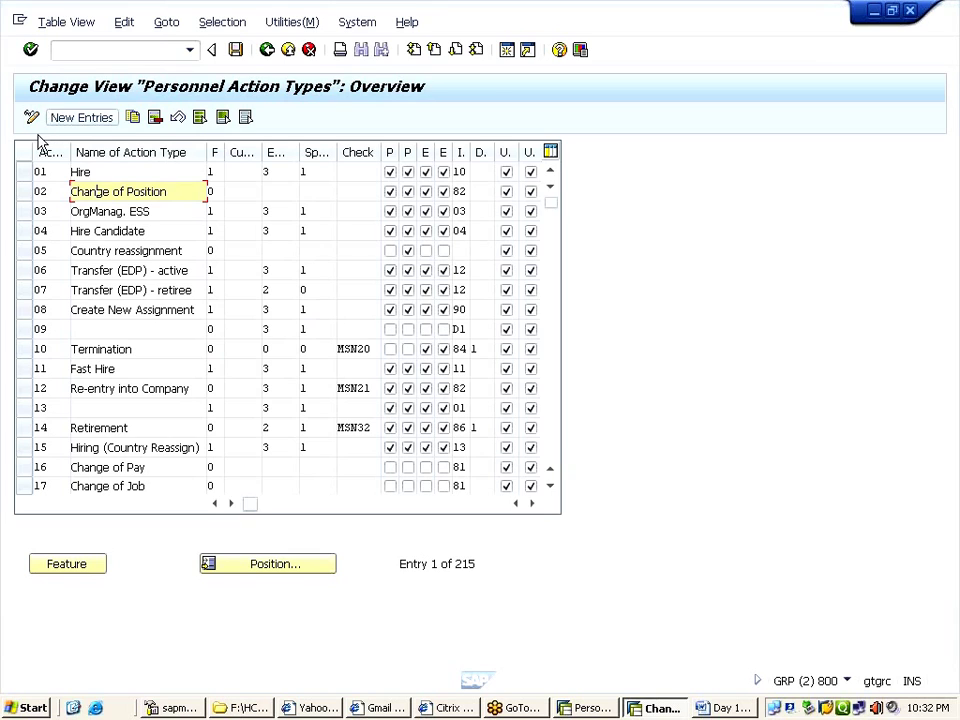
- Copy the Hire action type (01) as a new entry with code HA and name HIRING ACTION
click(23, 172)
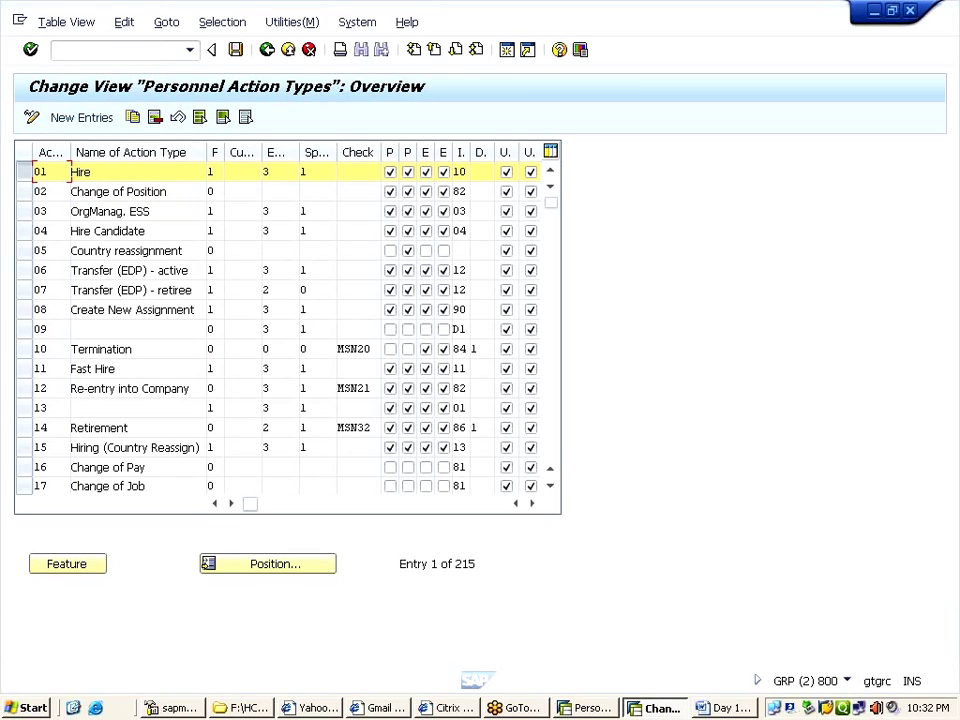
click(131, 120)
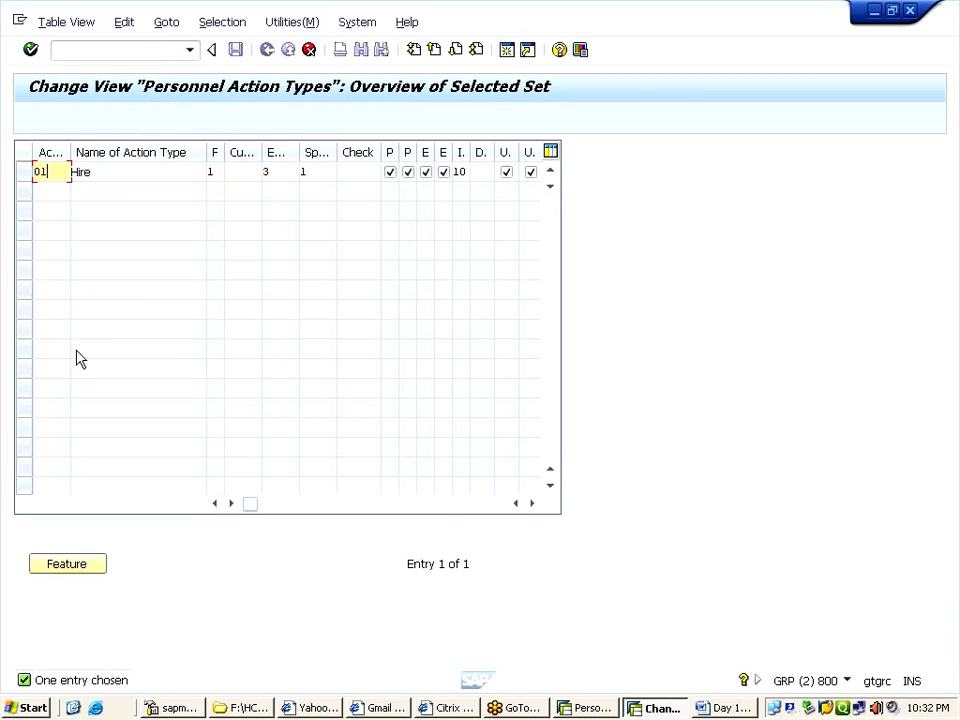
click(100, 171)
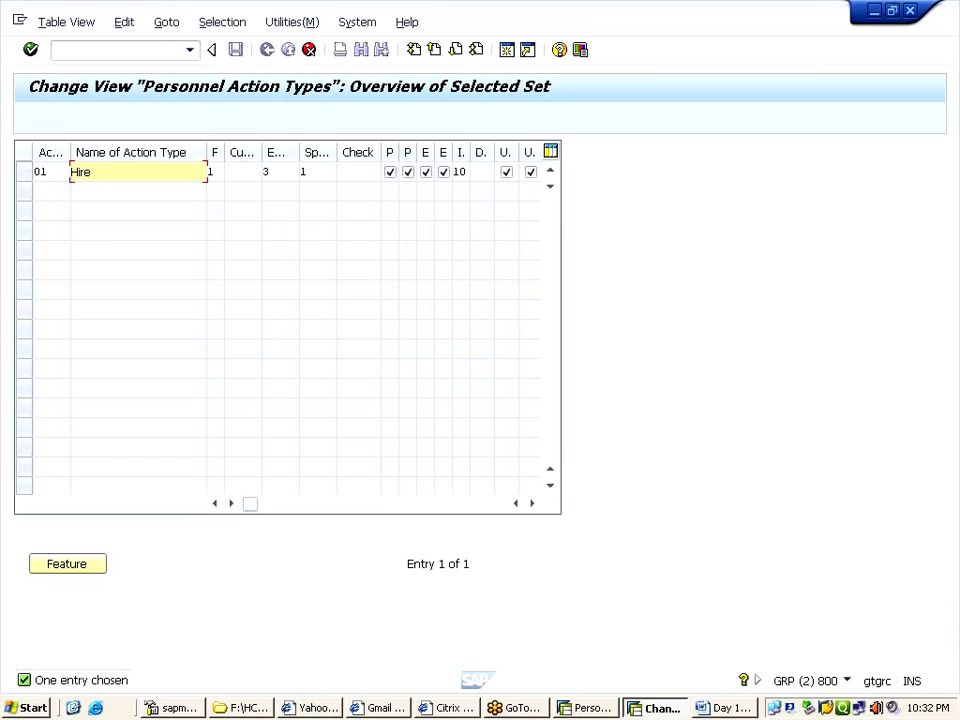
key(shift+Tab)
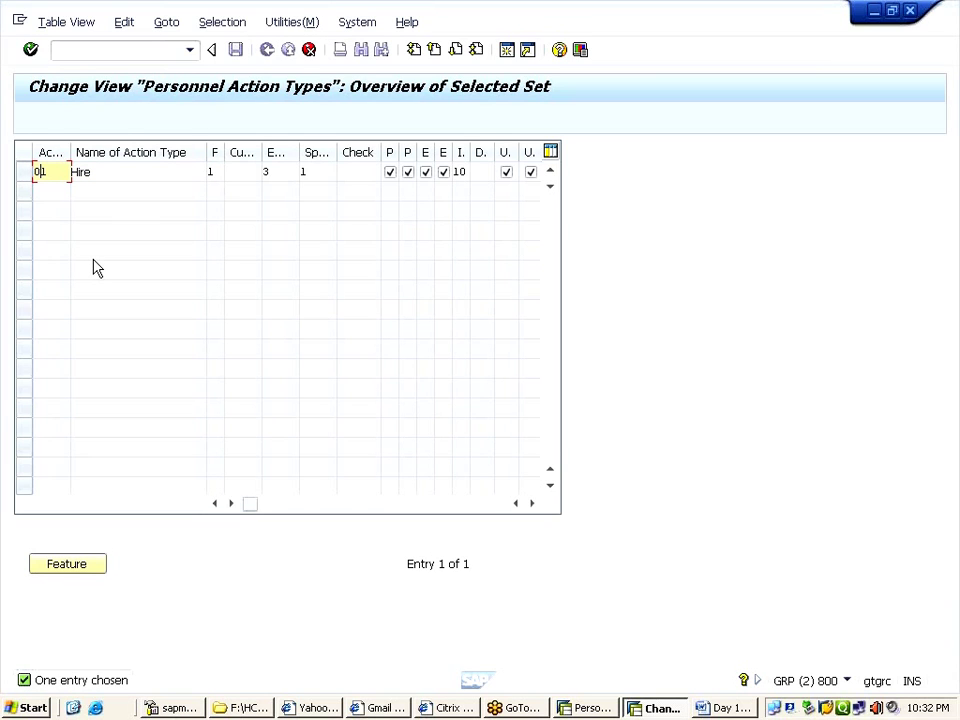
key(BackSpace)
key(BackSpace)
text(HA)
key(Tab)
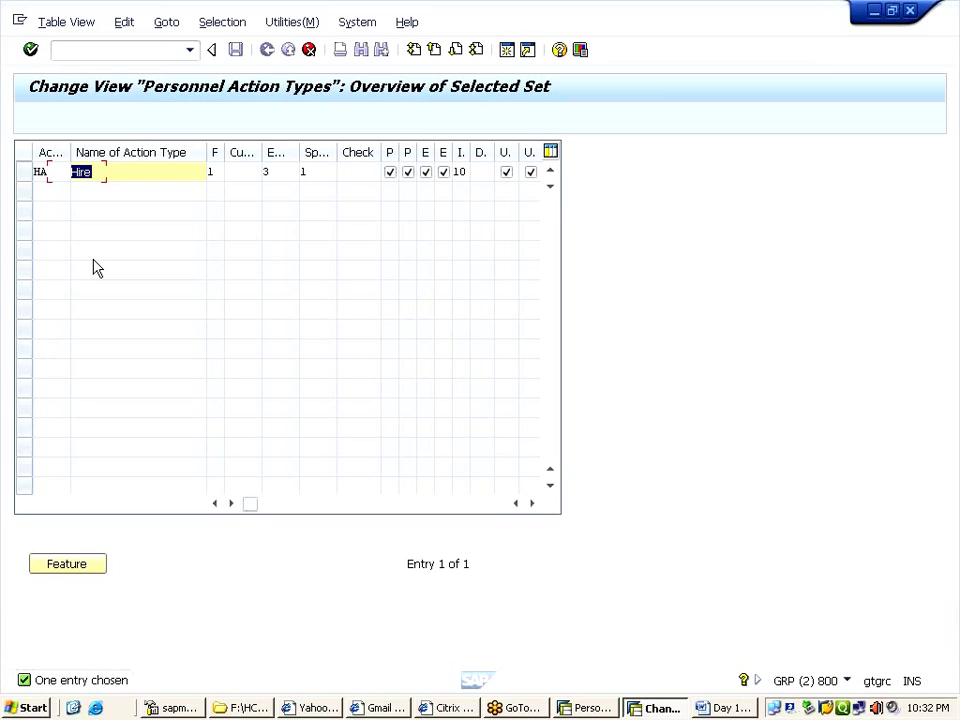
text(HIRING ACTION)
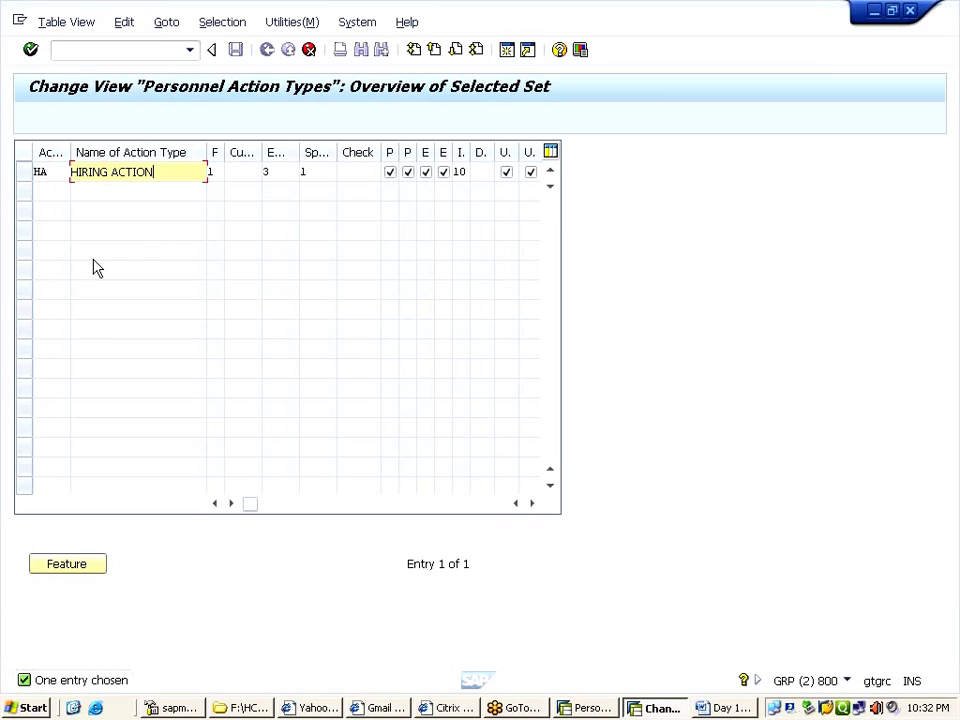
- Examine the possible function characters for the HIRING ACTION entry and close the value list without changing the assignment
key(Tab)
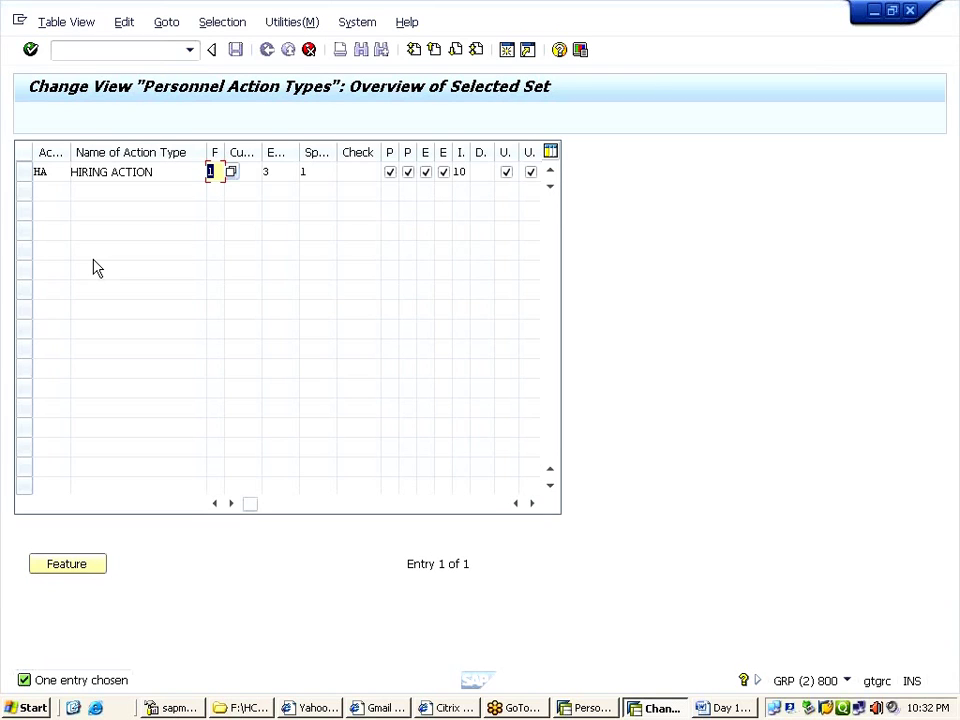
key(F4)
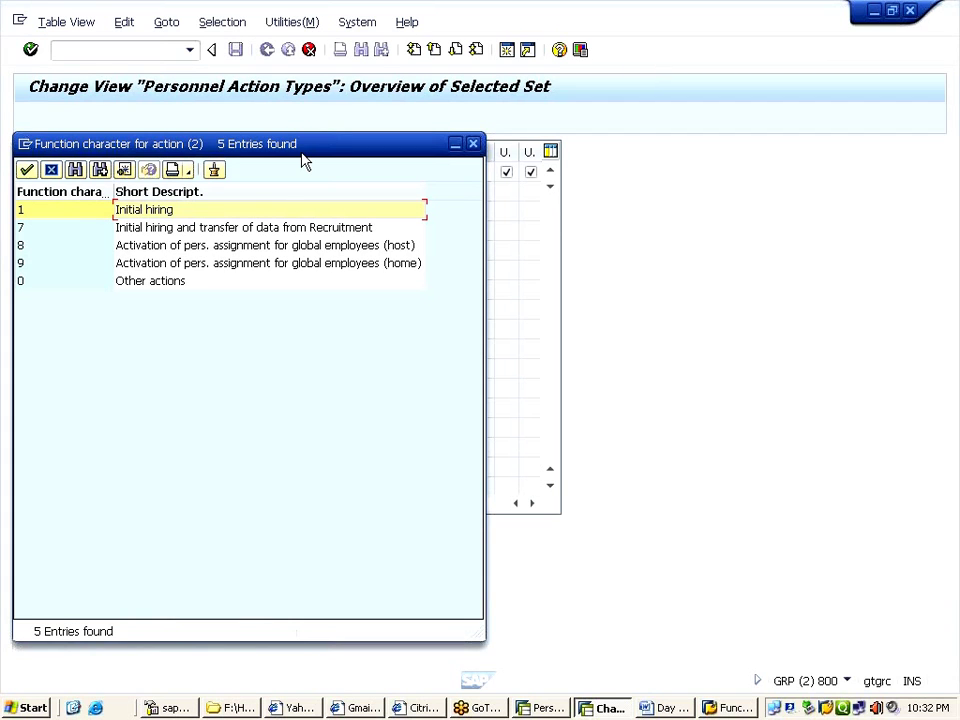
drag(303, 156, 456, 214)
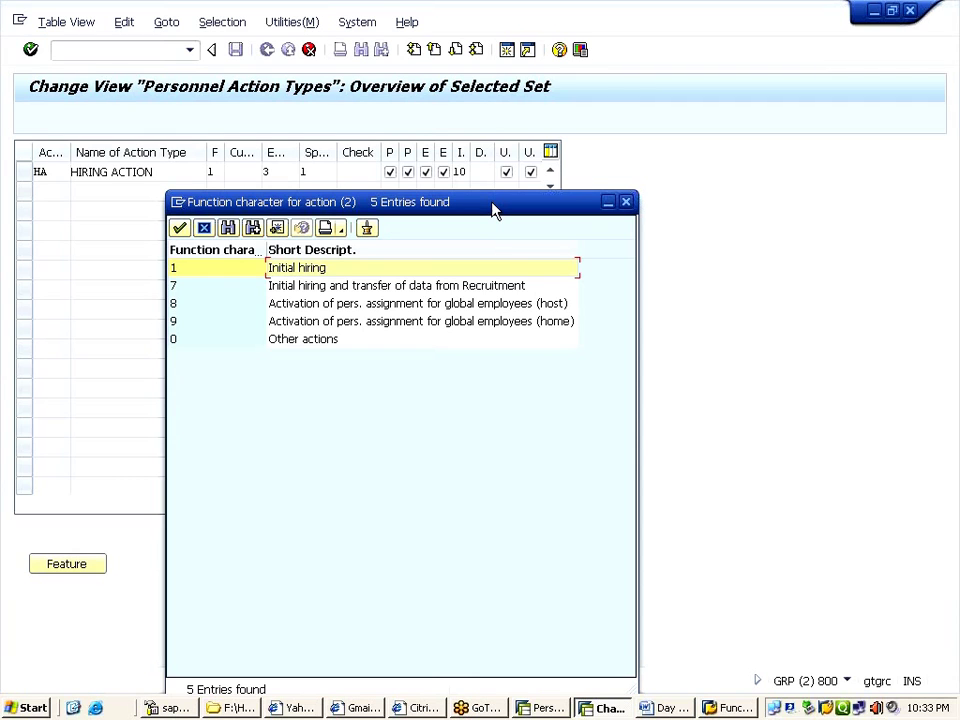
drag(493, 210, 500, 210)
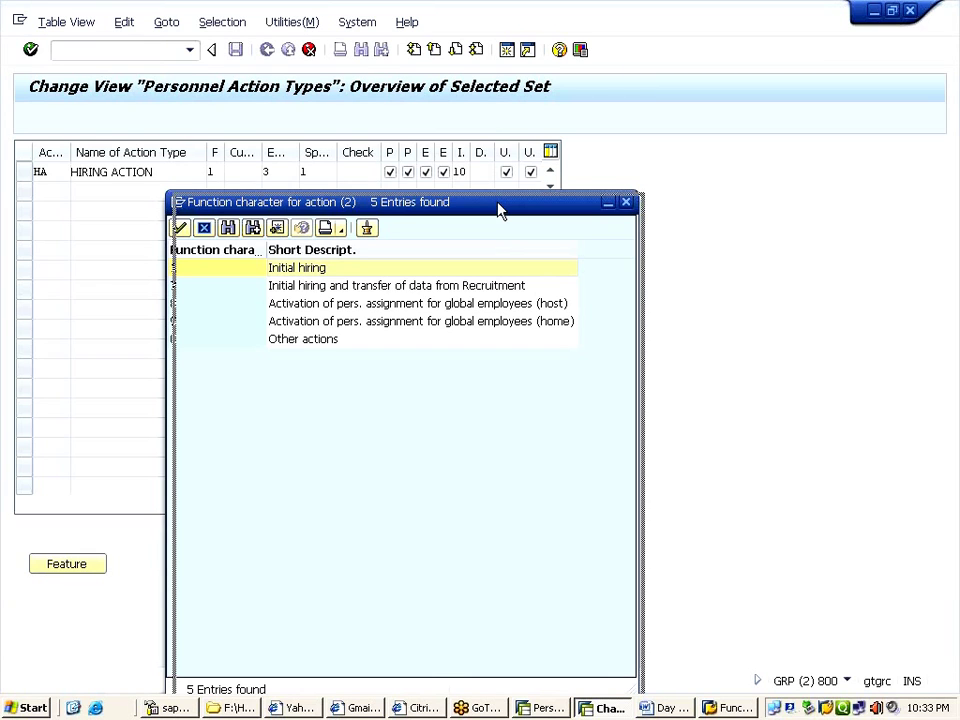
drag(500, 210, 513, 200)
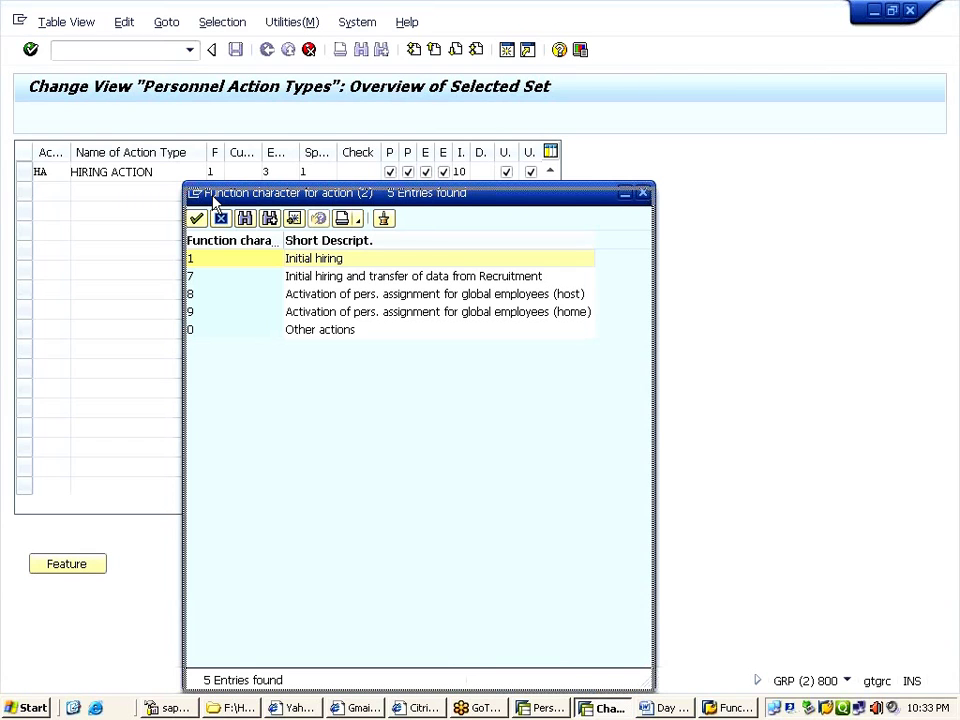
drag(213, 203, 213, 216)
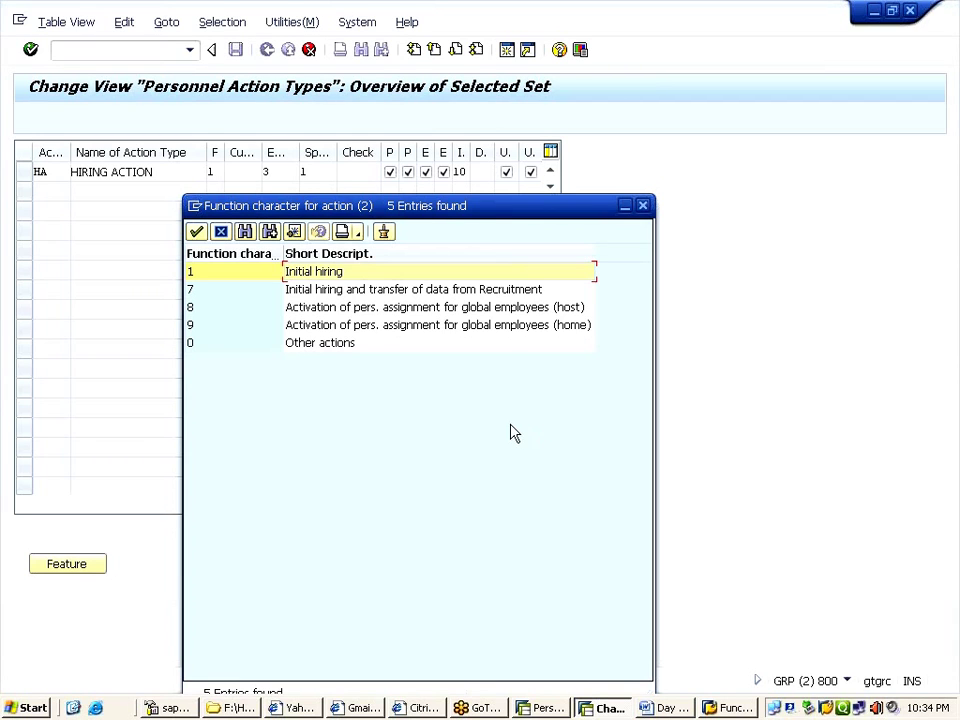
click(259, 292)
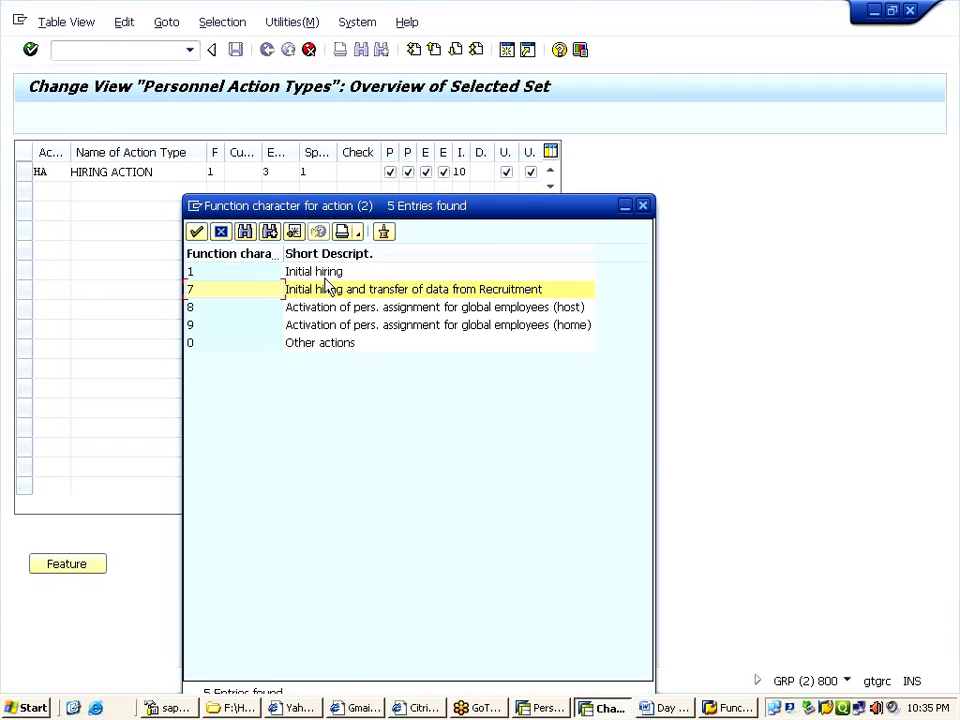
click(210, 274)
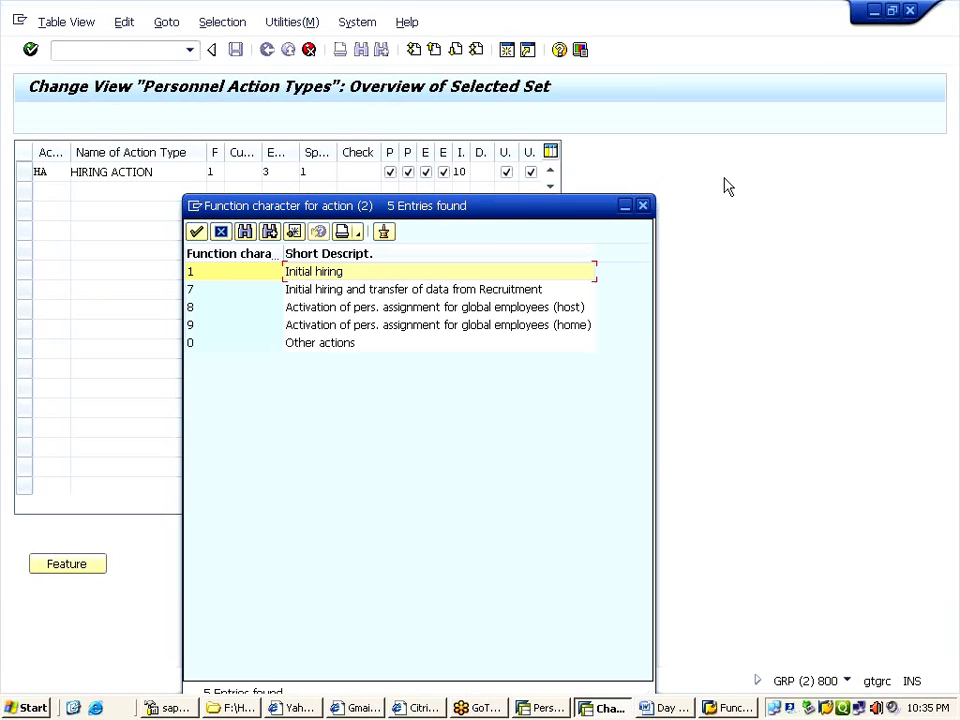
click(641, 205)
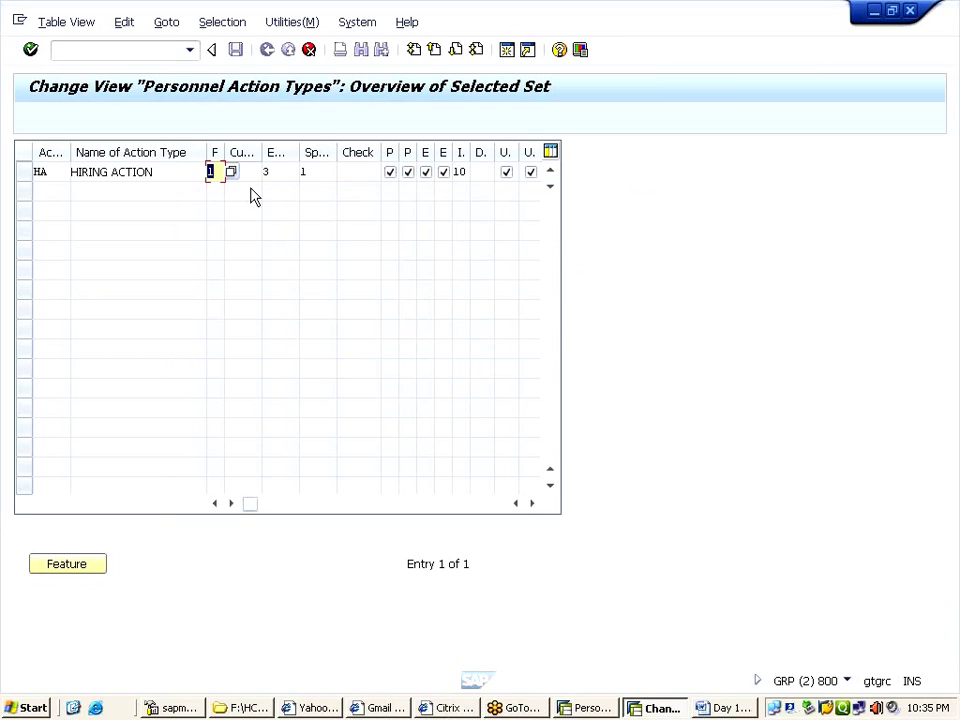
- Clear the special payment status of the HIRING ACTION entry
key(Tab)
key(Tab)
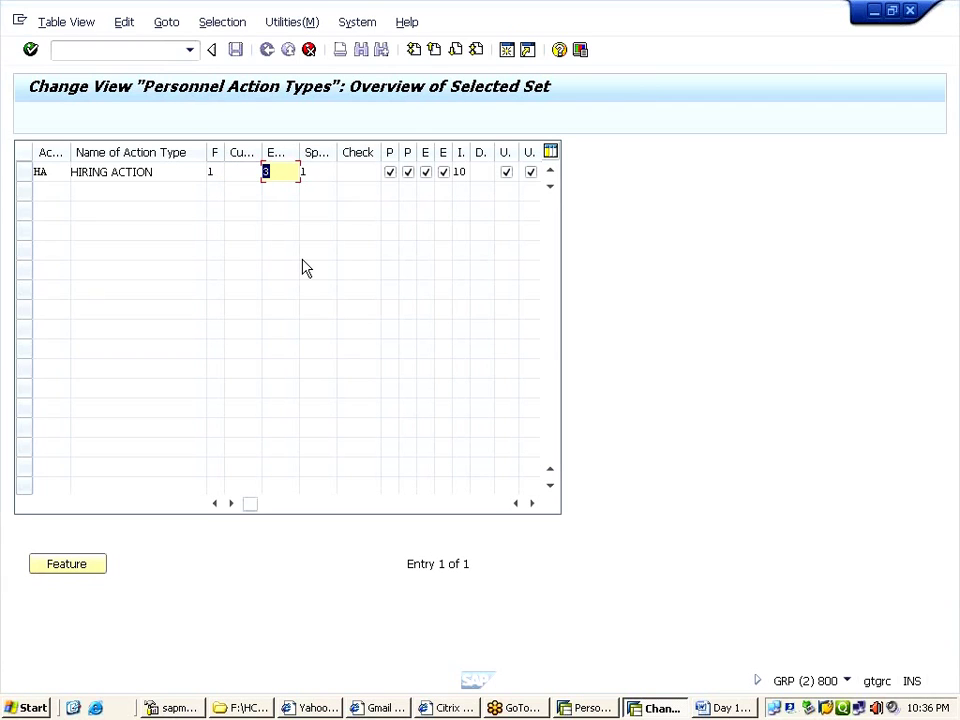
key(Tab)
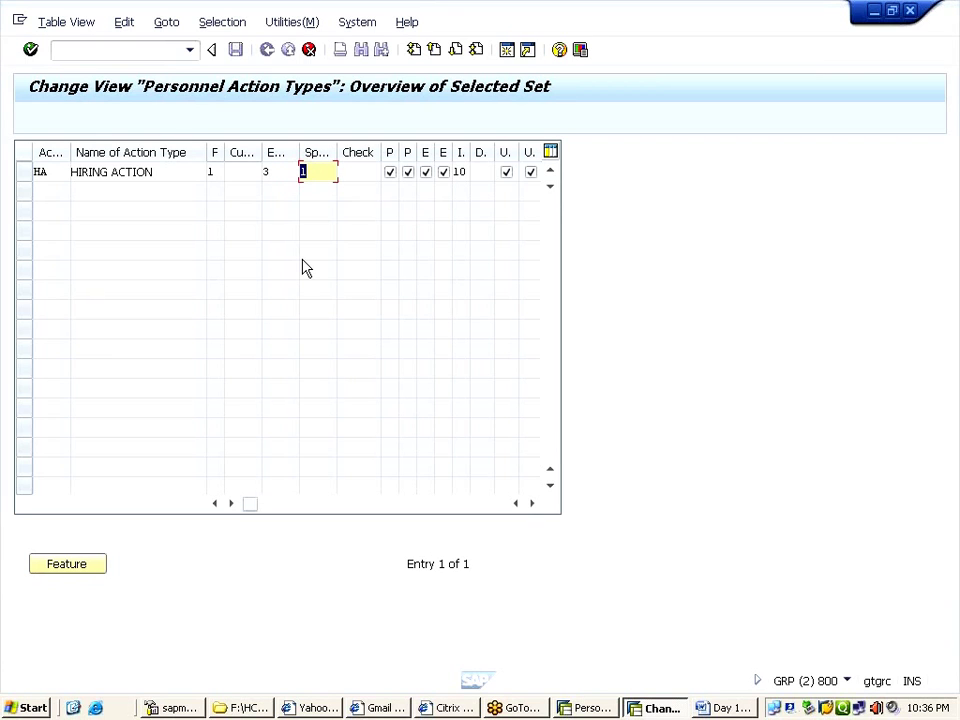
key(Delete)
key(shift+Tab)
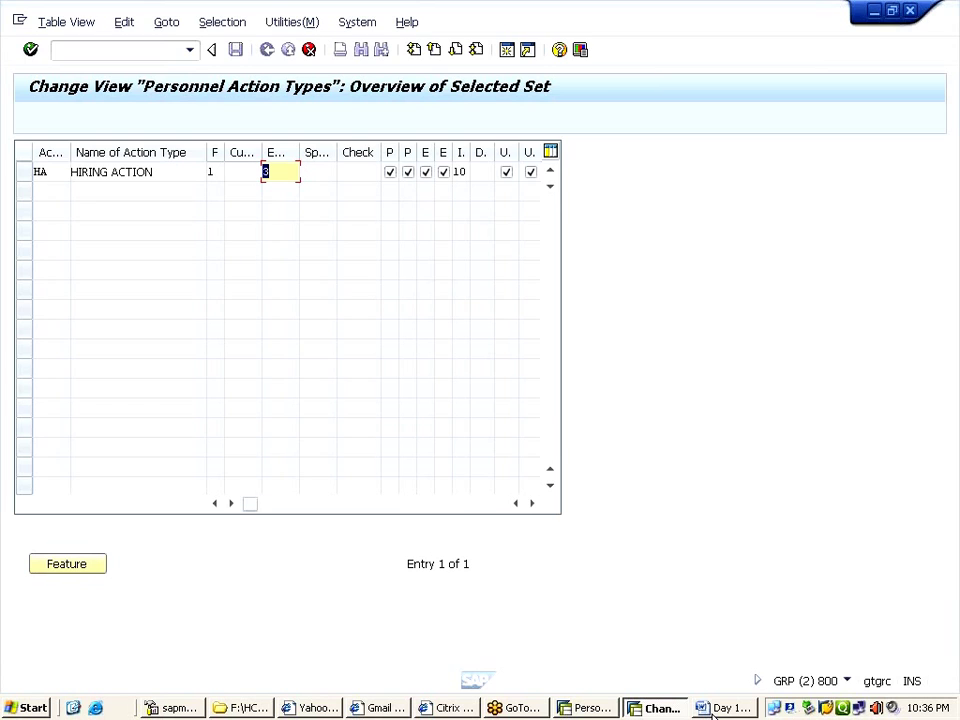
- Switch to the Day 10 Word notes, review the employment status values 0 to 3, and return to the SAP action types
click(725, 708)
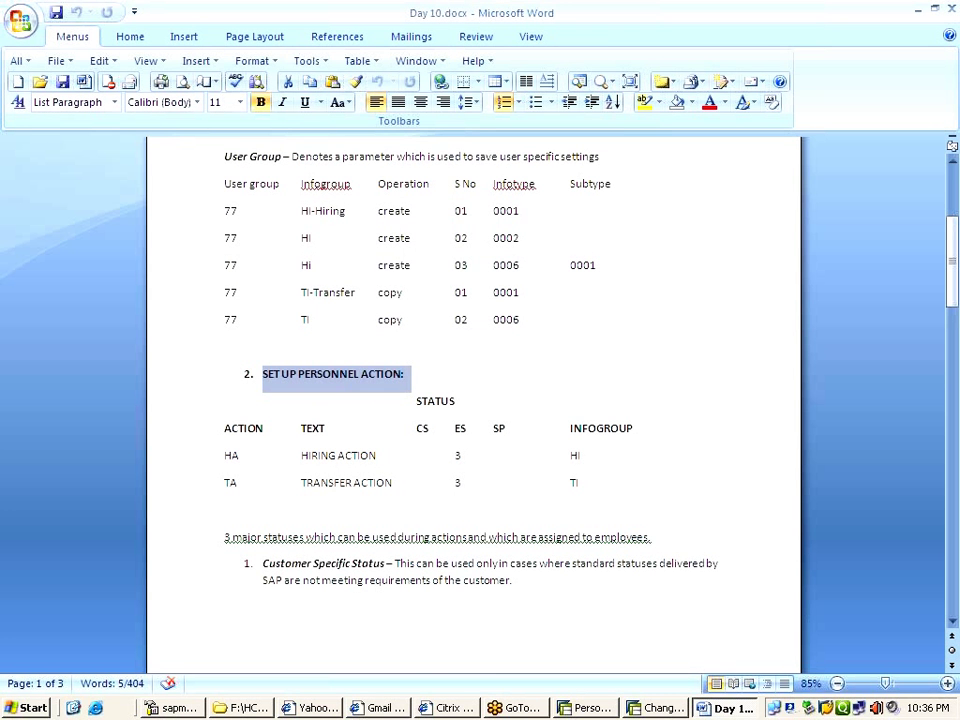
scroll(470, 400, down, 10)
drag(279, 389, 452, 438)
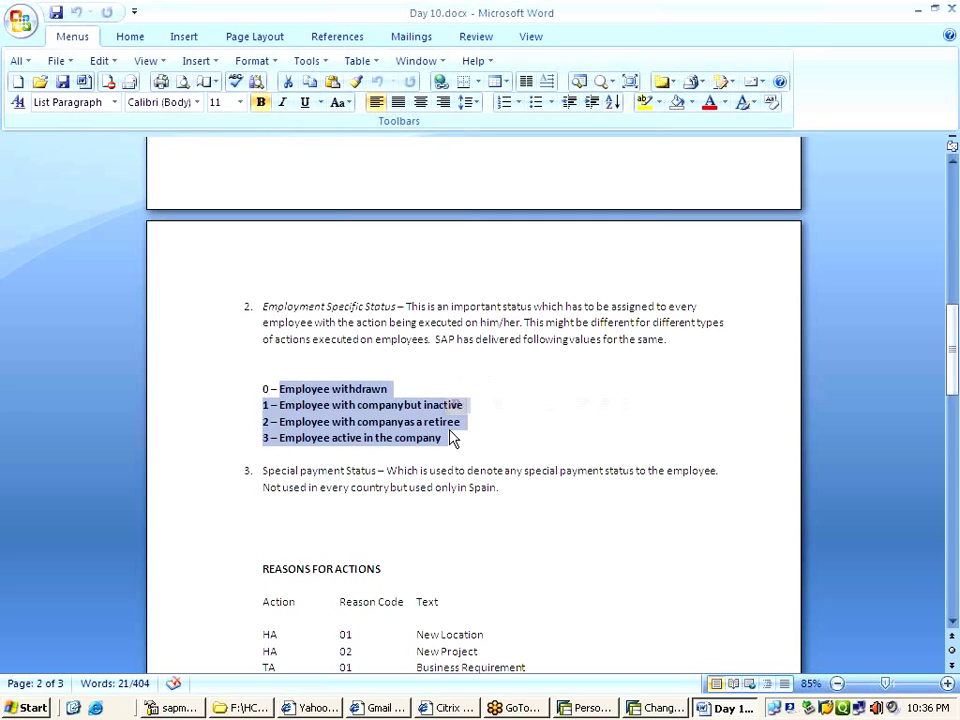
key(alt+Tab)
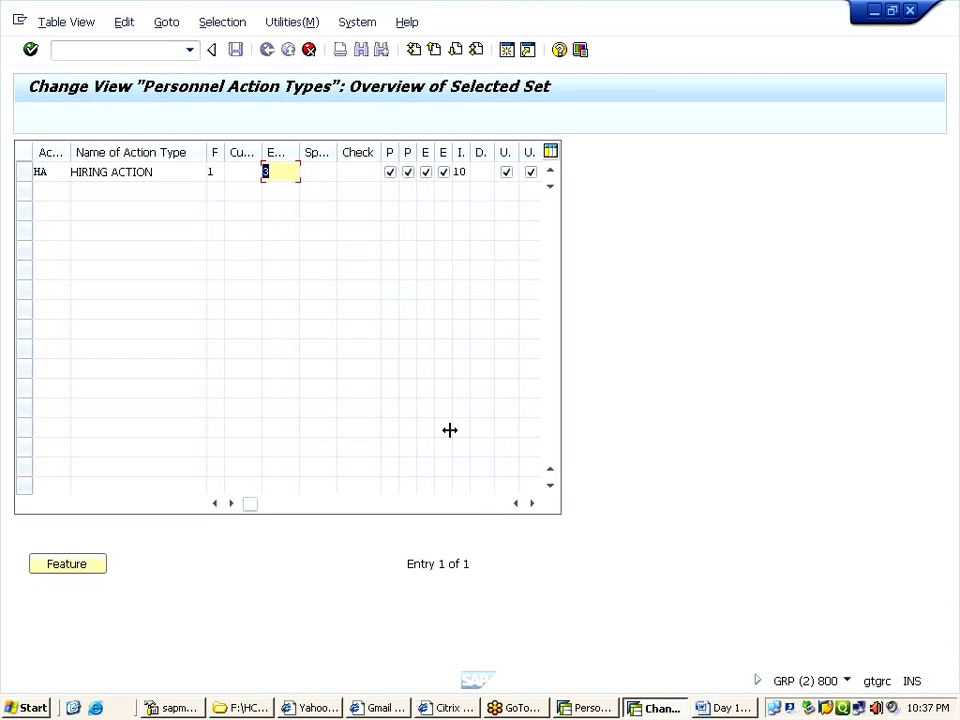
- Assign the infogroup HI (HIRING INFOGROUP) to the HIRING ACTION entry from the list of infotype group numbers
click(389, 173)
click(460, 172)
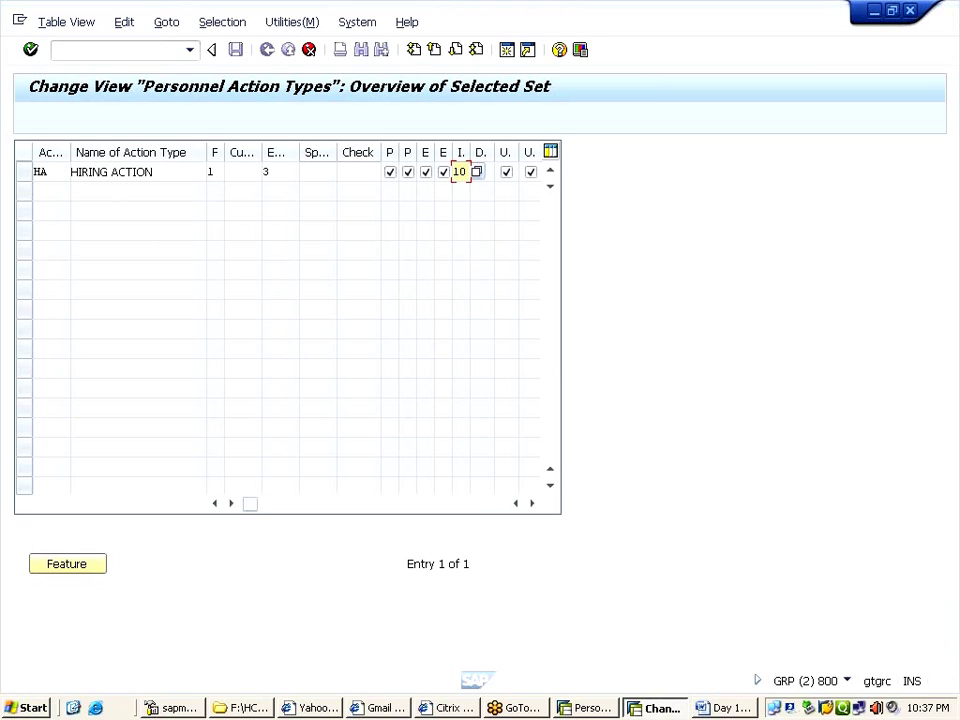
click(46, 172)
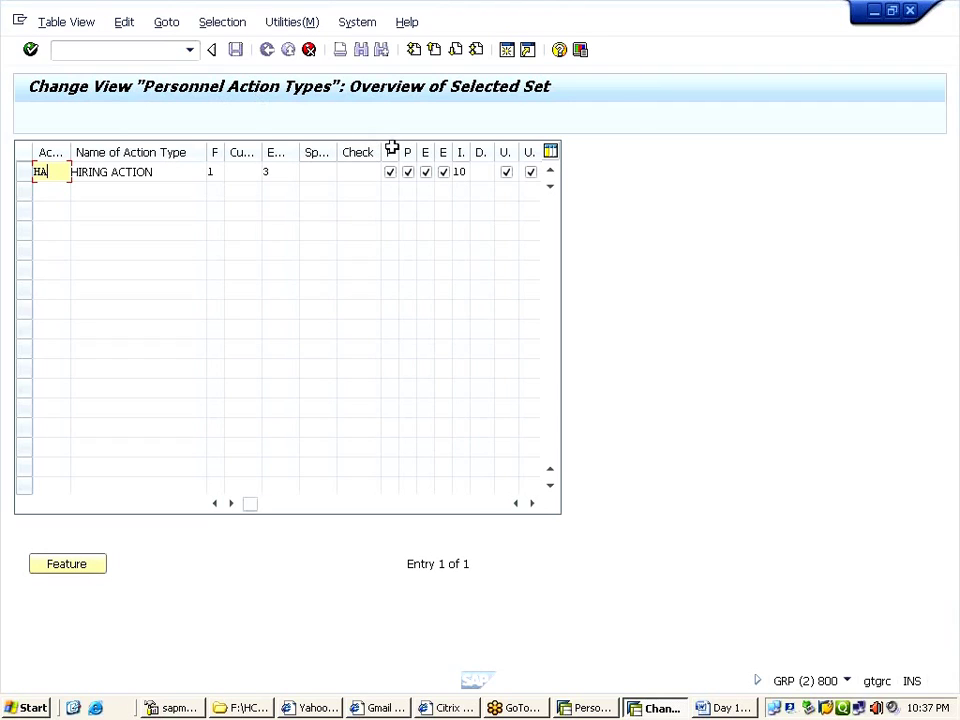
click(460, 172)
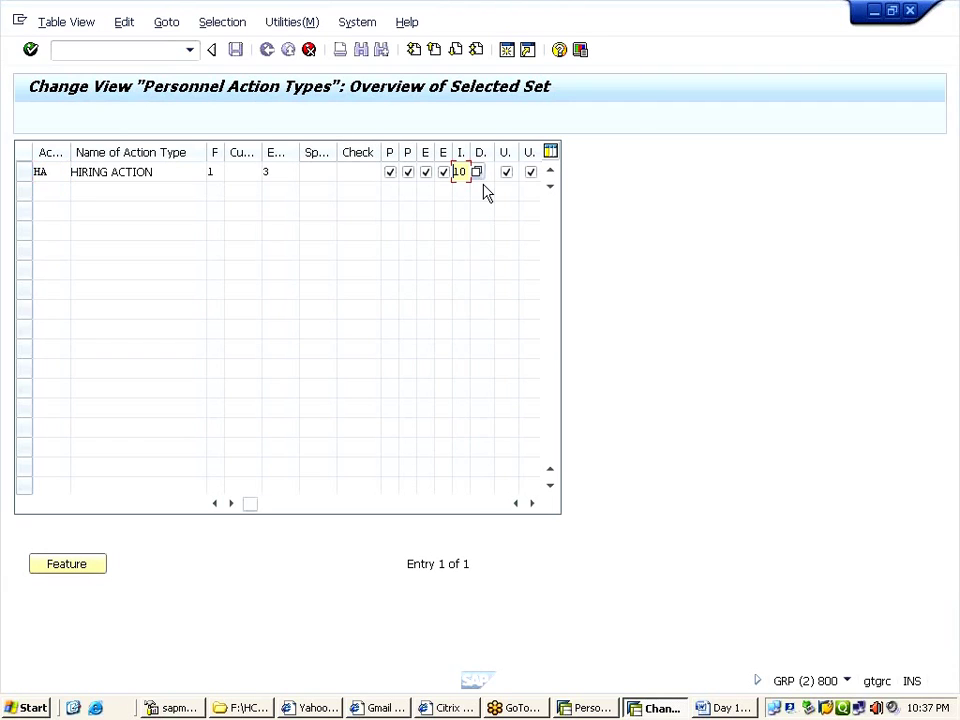
key(BackSpace)
key(BackSpace)
key(F4)
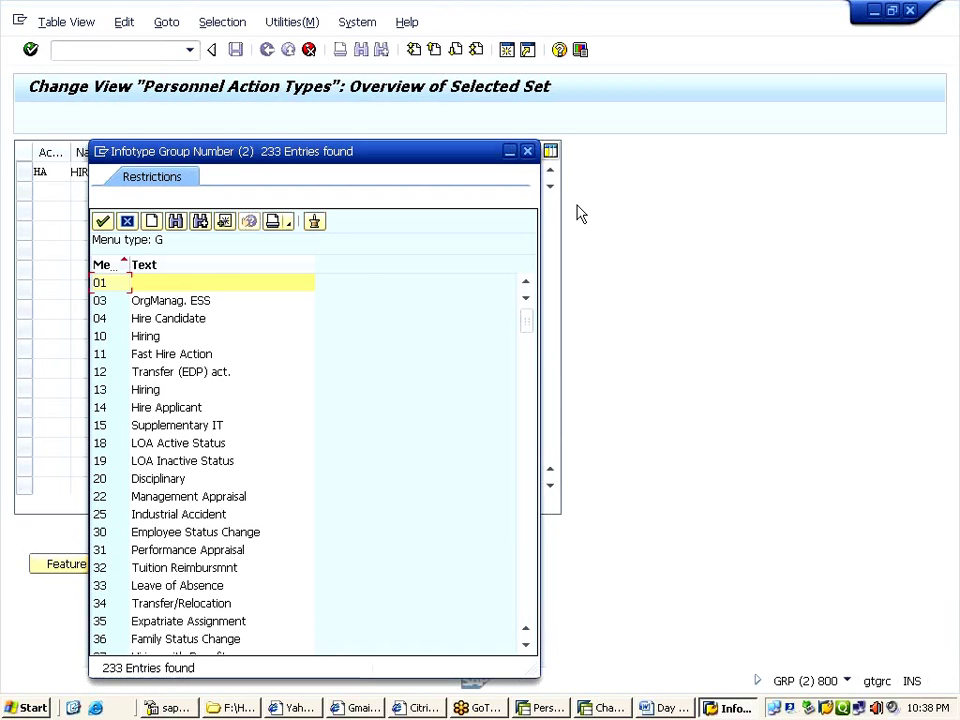
key(ctrl+f)
text(HI)
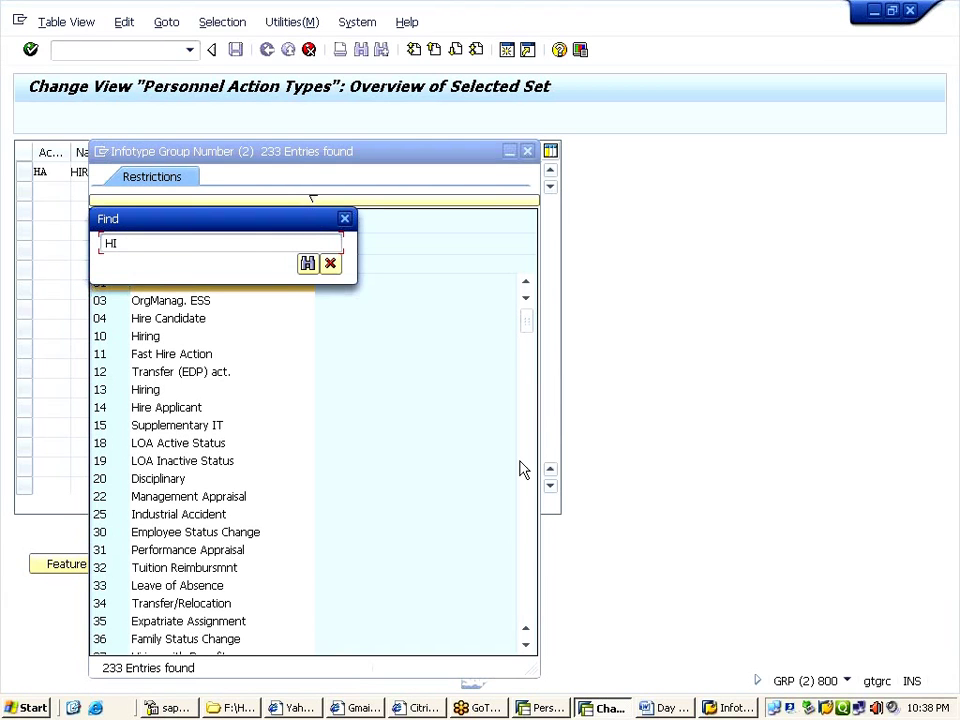
click(308, 263)
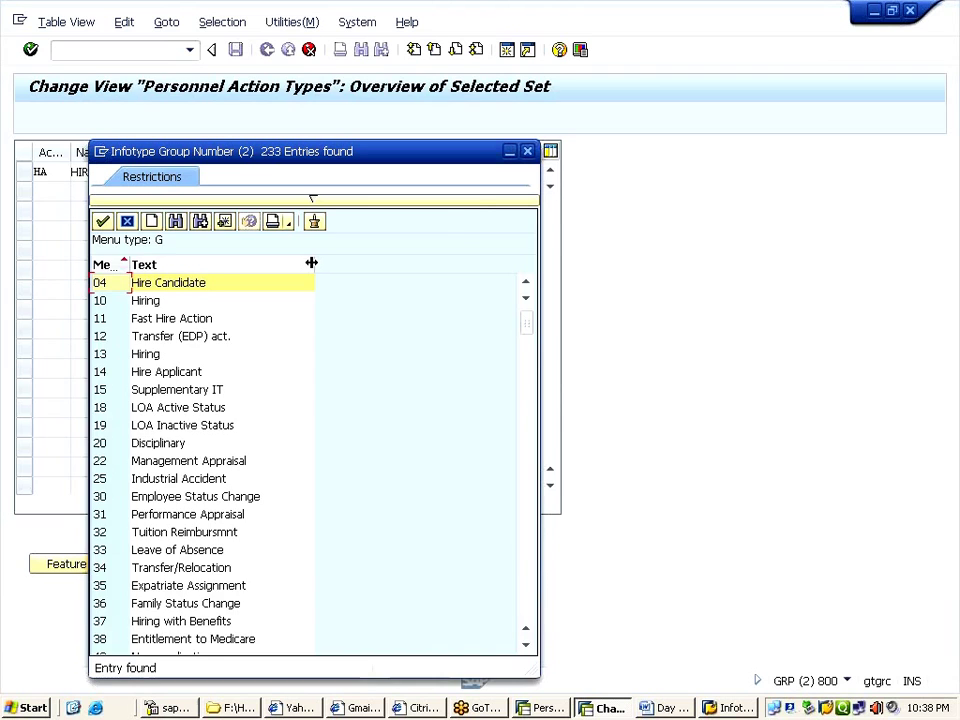
scroll(561, 289, down, 20)
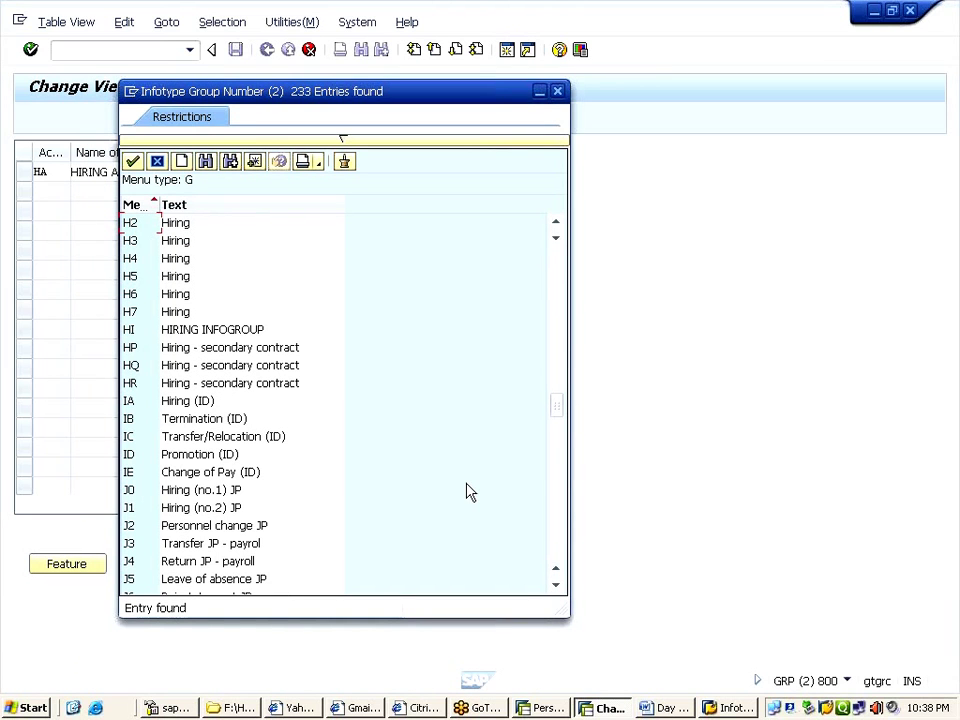
click(214, 334)
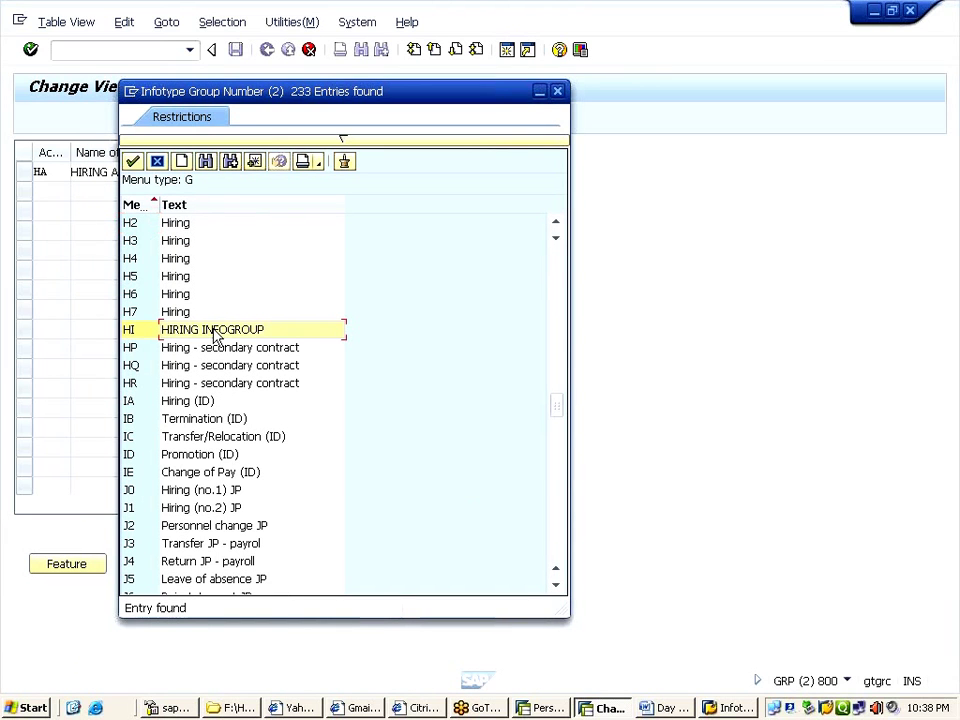
double_click(218, 331)
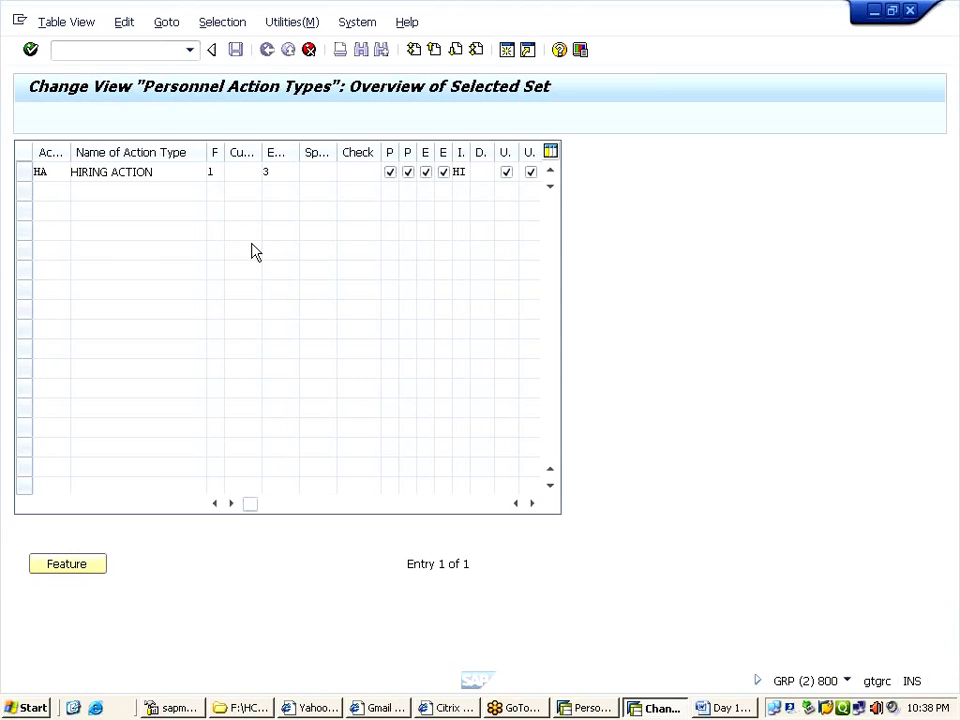
- Change the action code of the HIRING ACTION entry to HI and complete the copy
key(Return)
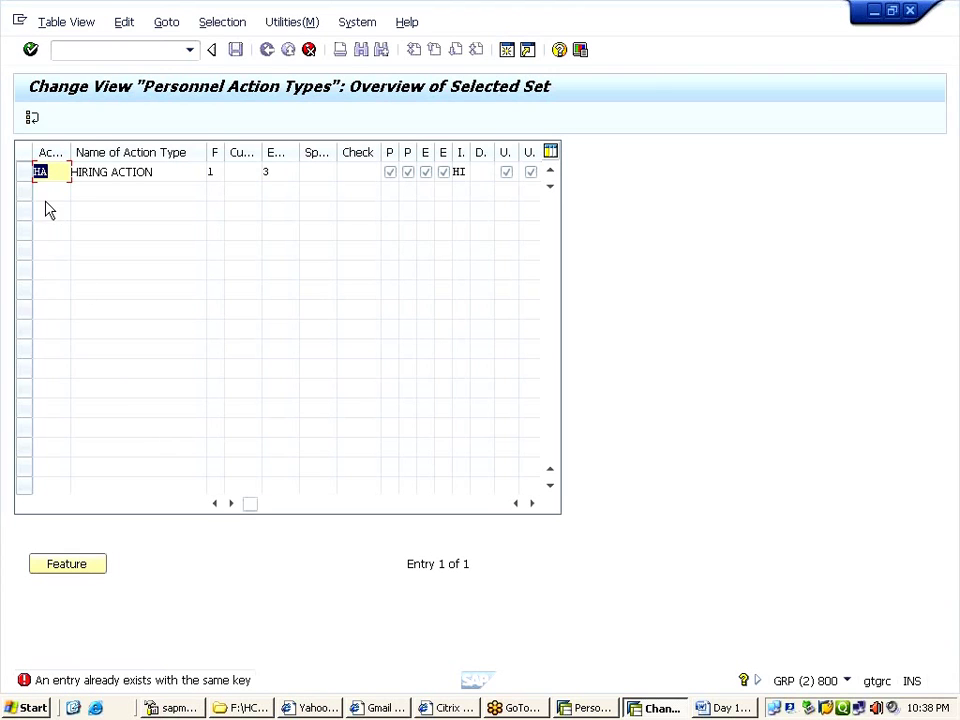
click(46, 173)
key(BackSpace)
text(R)
key(Return)
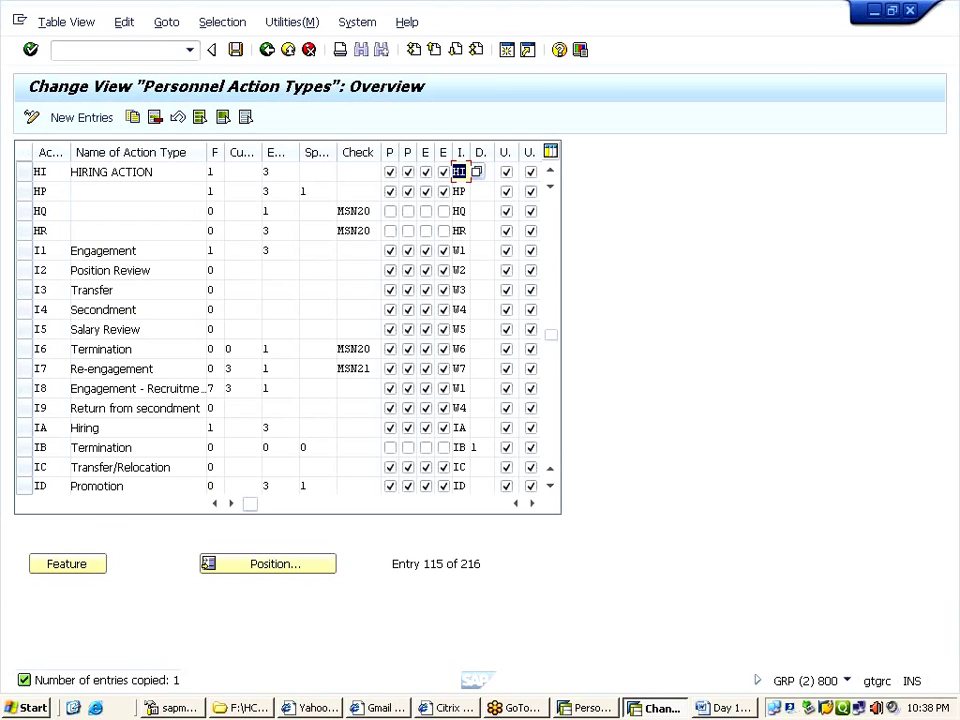
- Check the code, name and infogroup of the copied HIRING ACTION entry and save the personnel action types
click(40, 172)
click(106, 172)
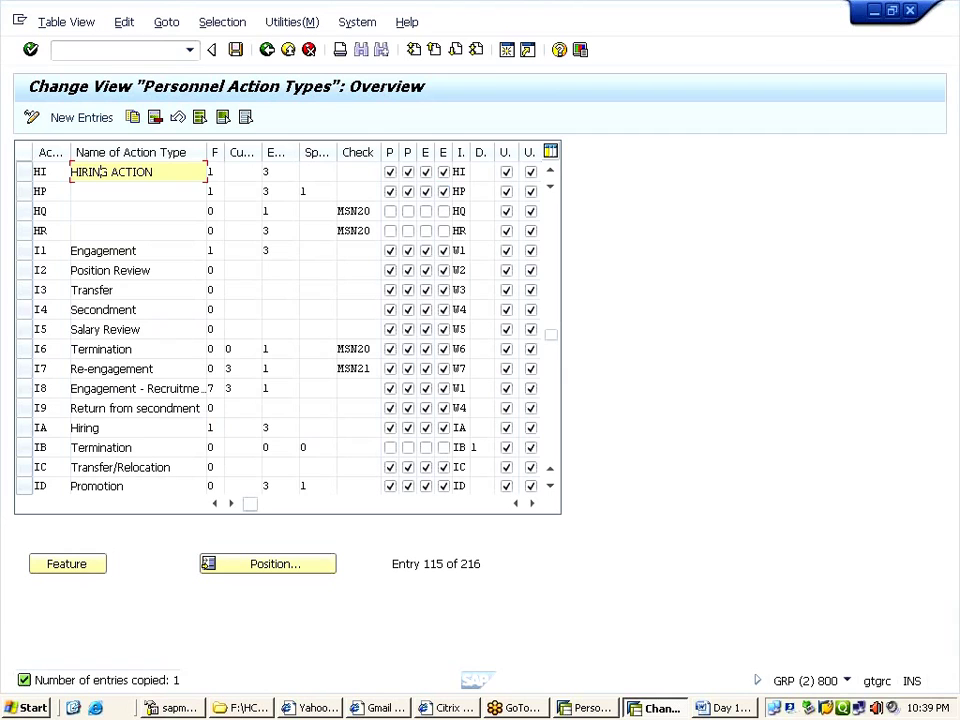
click(459, 172)
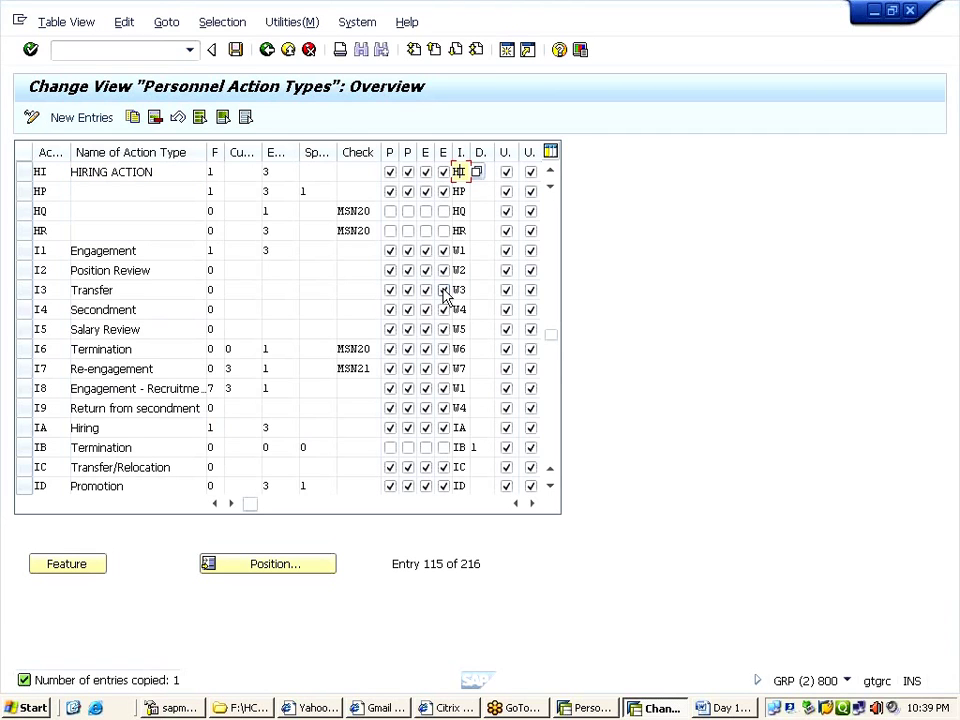
click(236, 52)
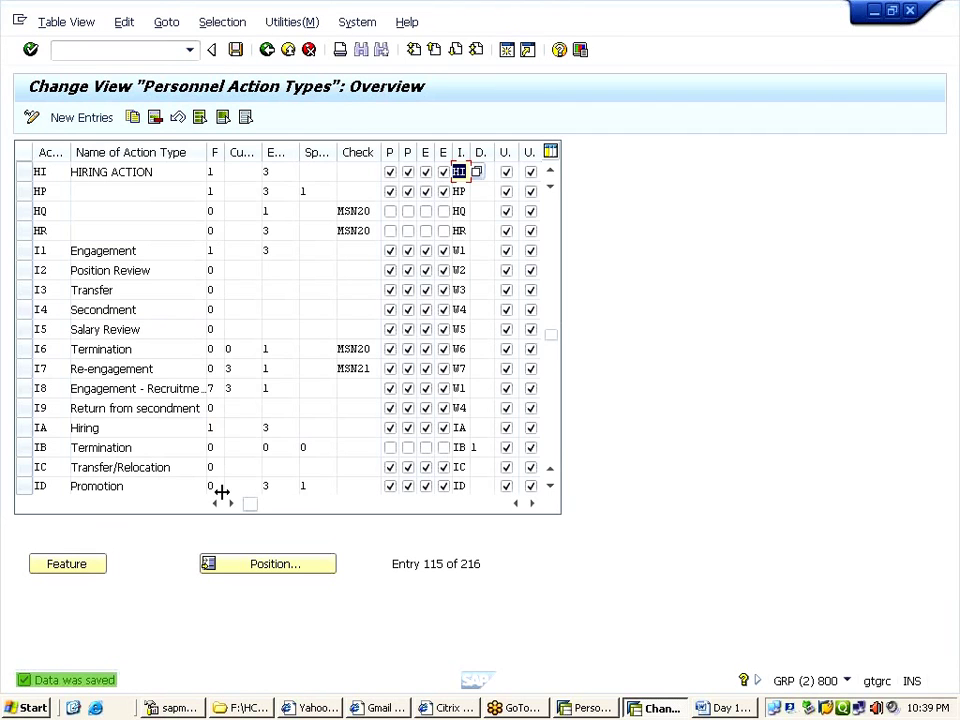
- Copy the HIRING ACTION entry as action TI named TRANSFER ACTION, with function character 0
double_click(21, 178)
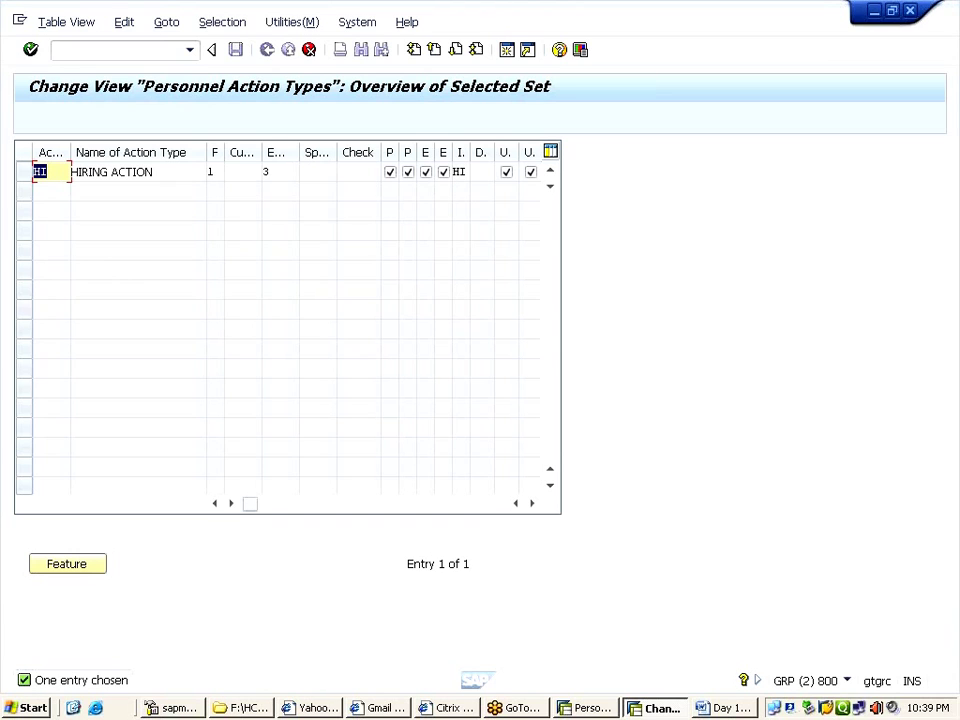
text(TI)
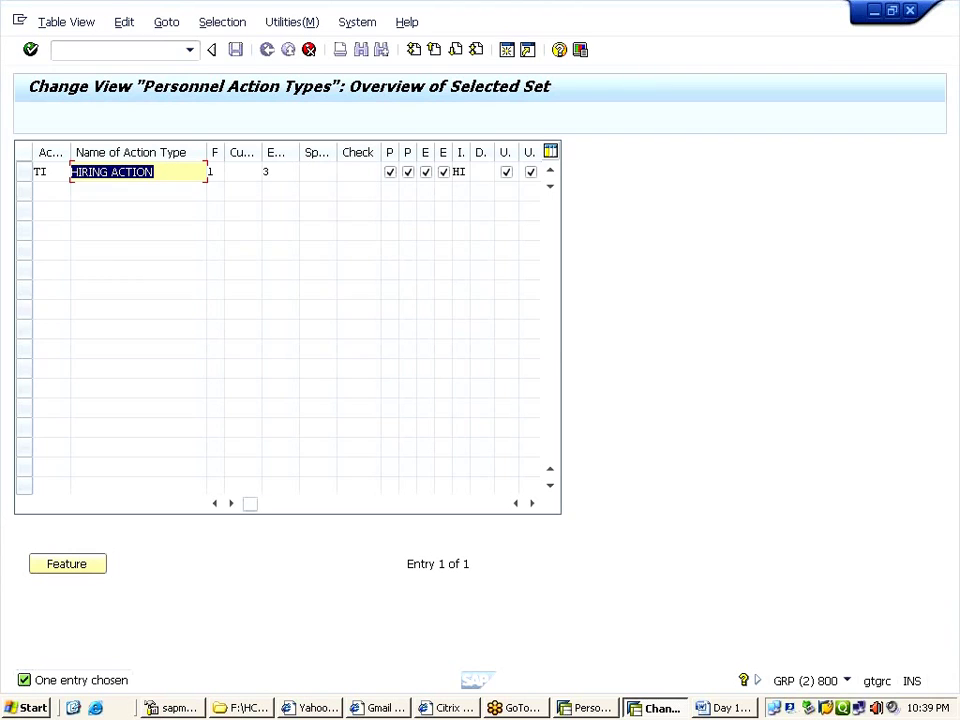
text(ACTION)
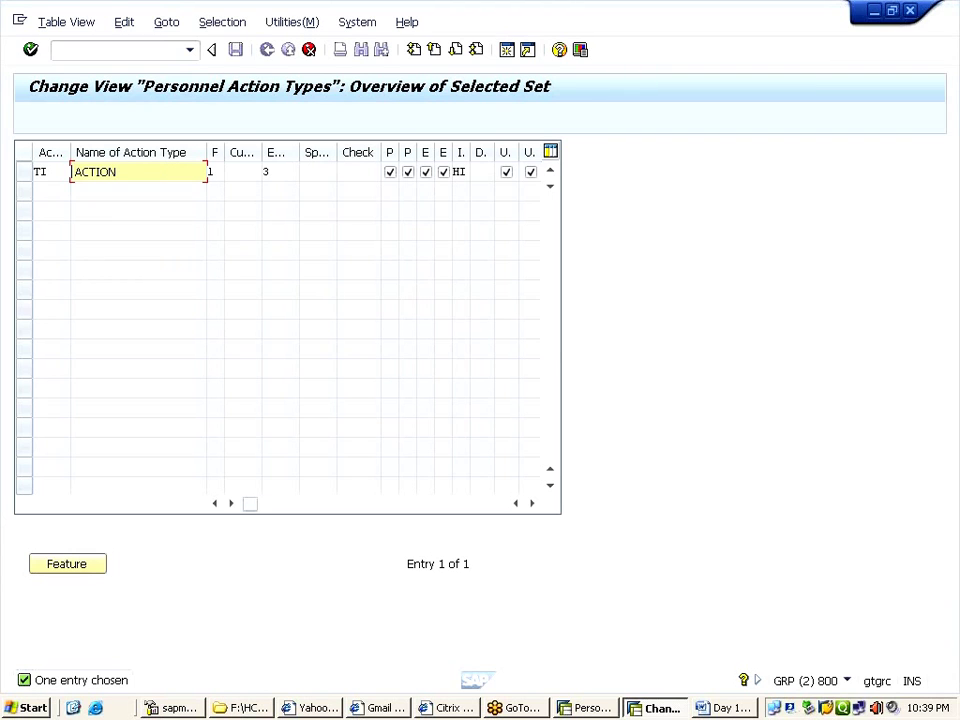
key(Home)
key(Delete)
text(TRANSFER)
key(Tab)
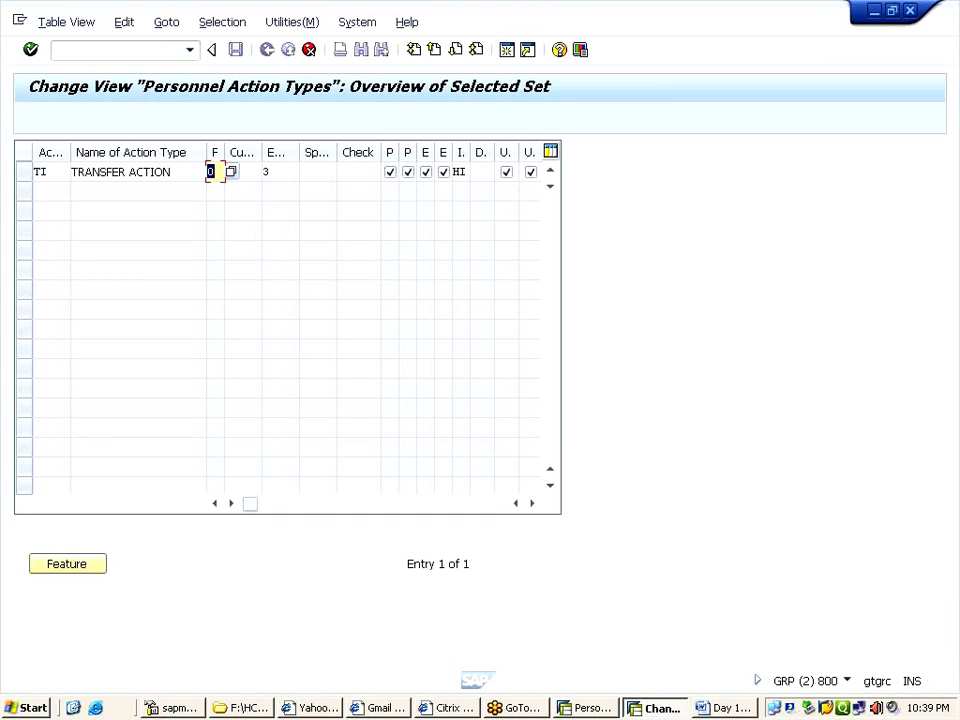
text(0)
key(Tab)
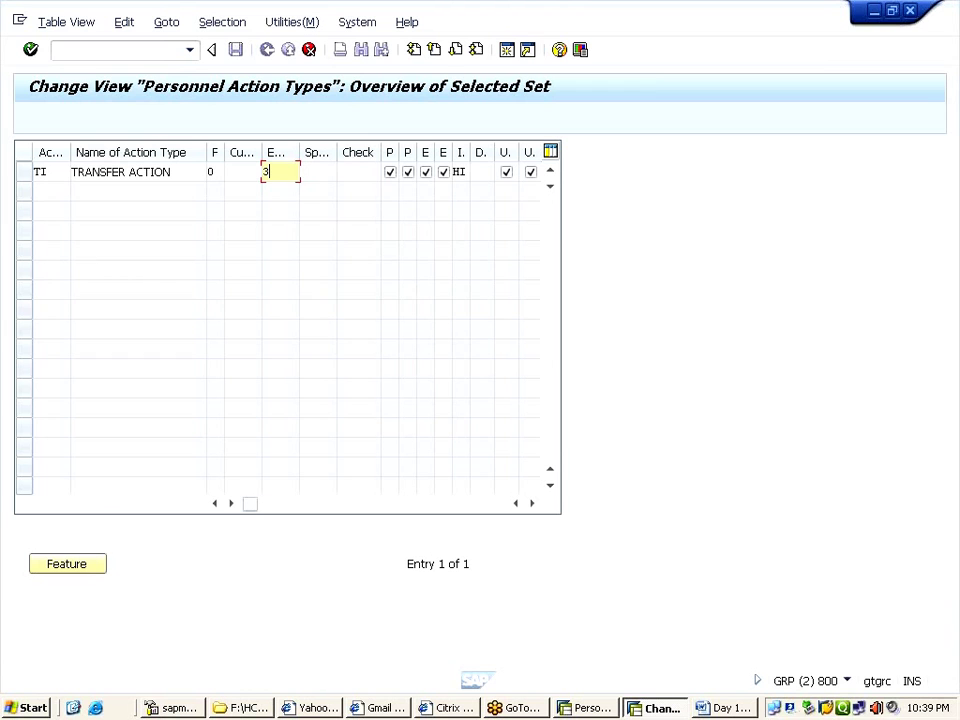
- Assign infogroup TI to the TRANSFER ACTION entry from the infotype group numbers, complete the copy and save it
click(459, 172)
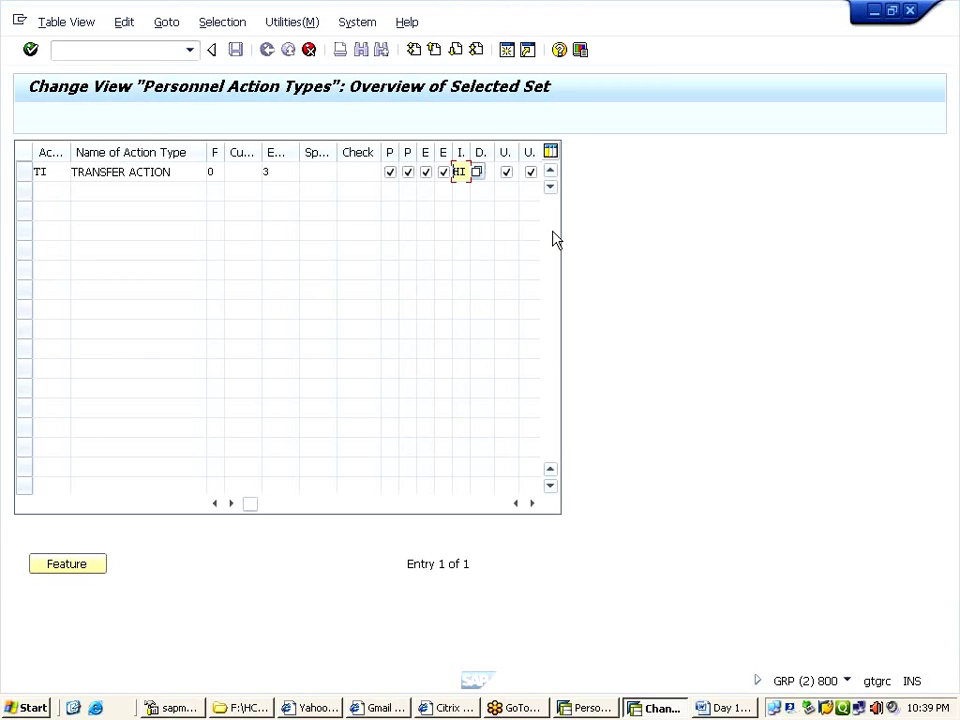
key(BackSpace)
key(BackSpace)
key(F4)
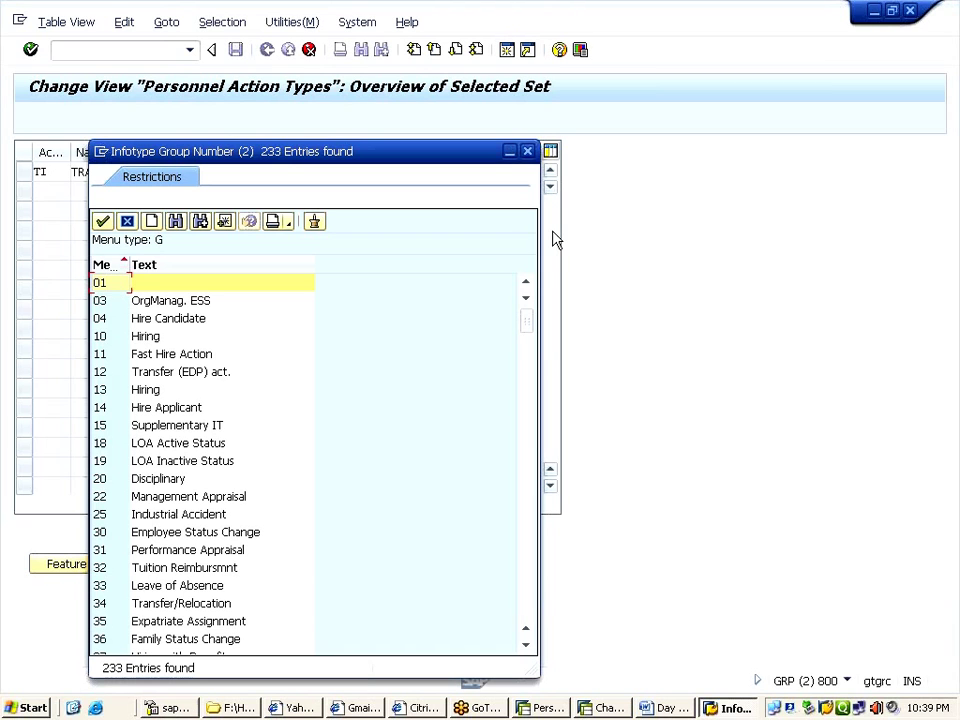
scroll(135, 373, down, 15)
double_click(167, 356)
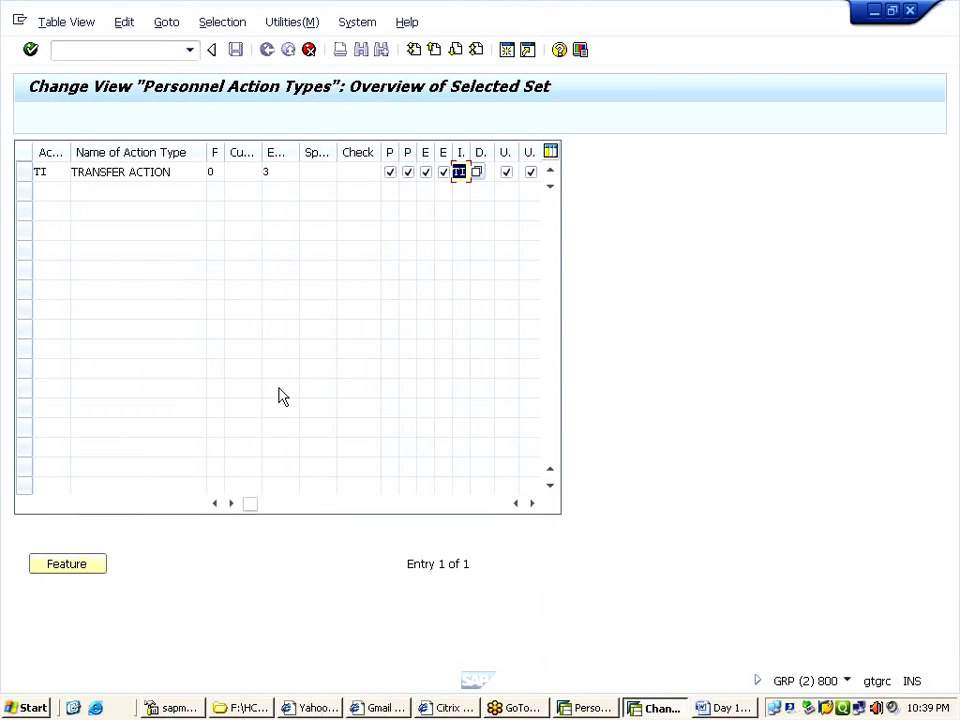
click(238, 58)
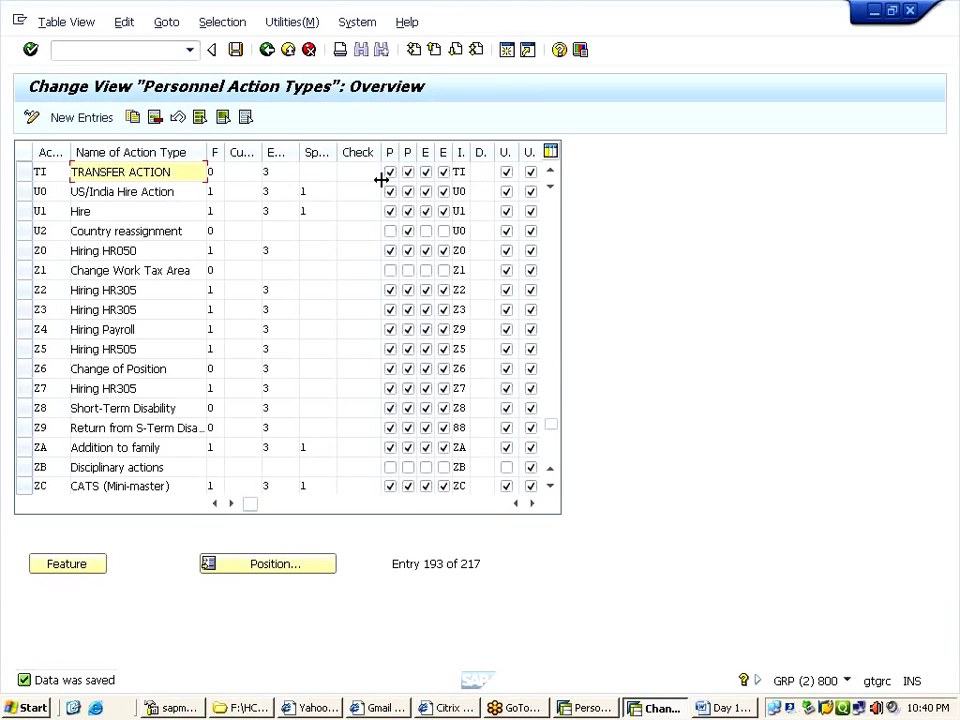
click(460, 172)
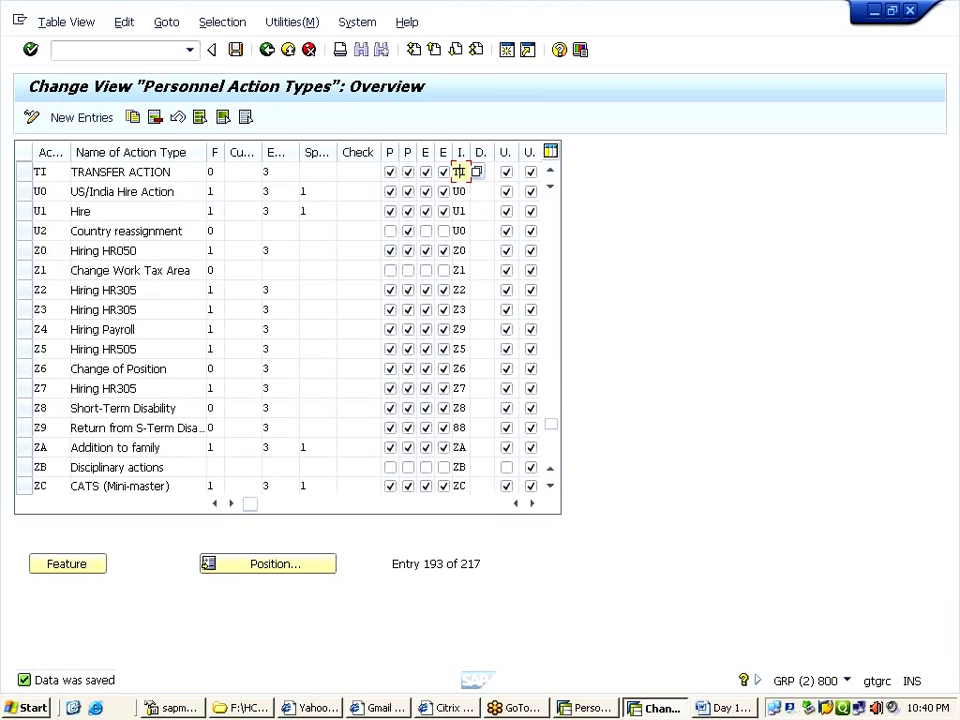
- Return to the implementation guide and open the first Create reasons for personnel actions activity
click(268, 55)
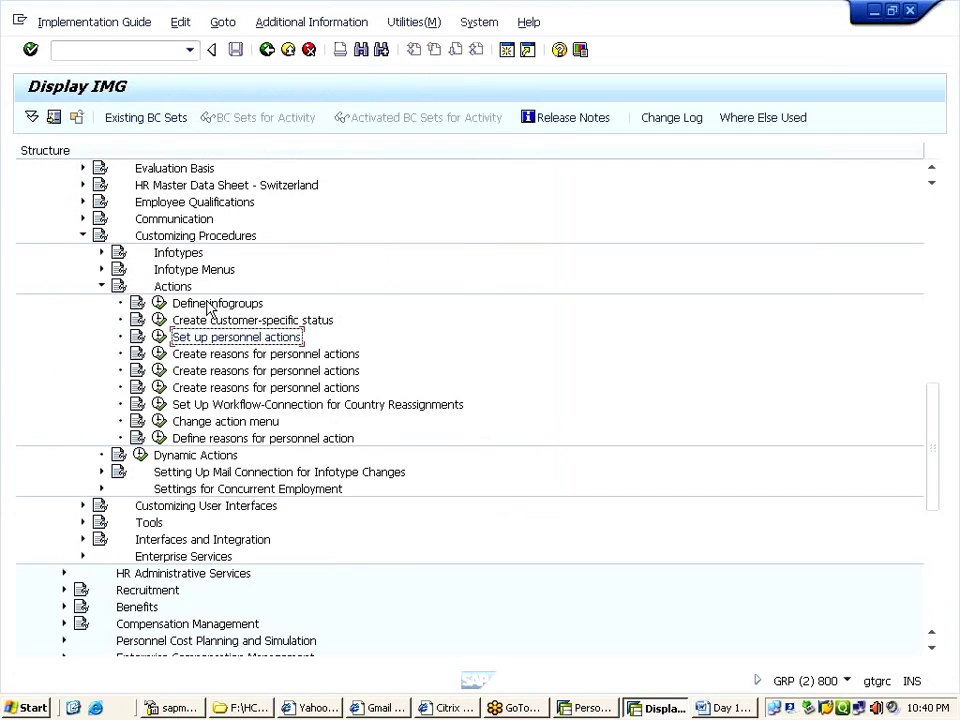
click(156, 305)
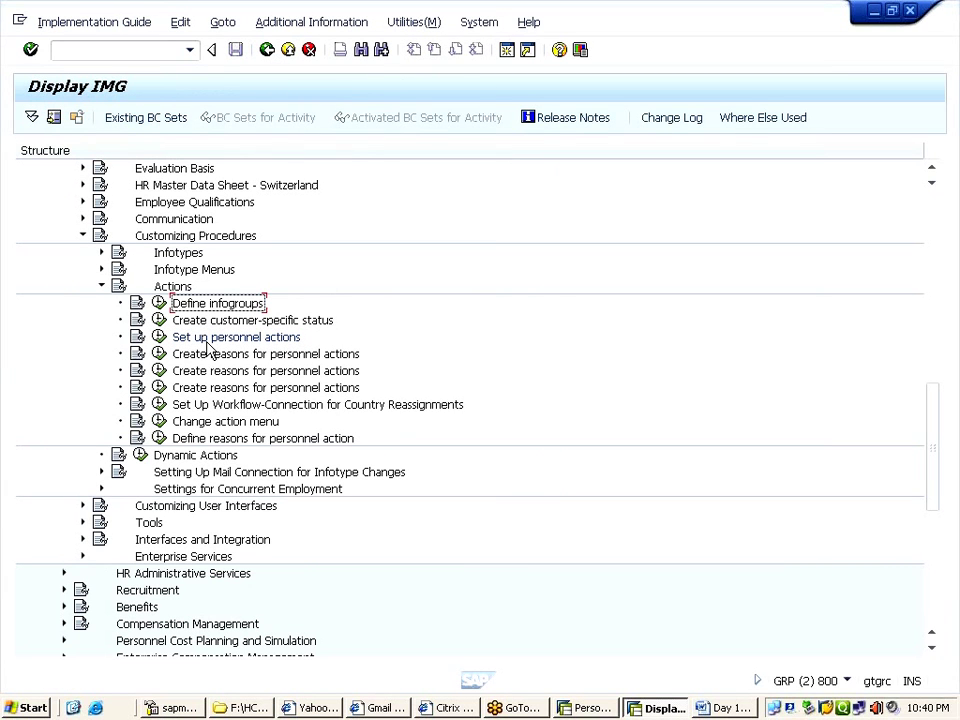
click(207, 340)
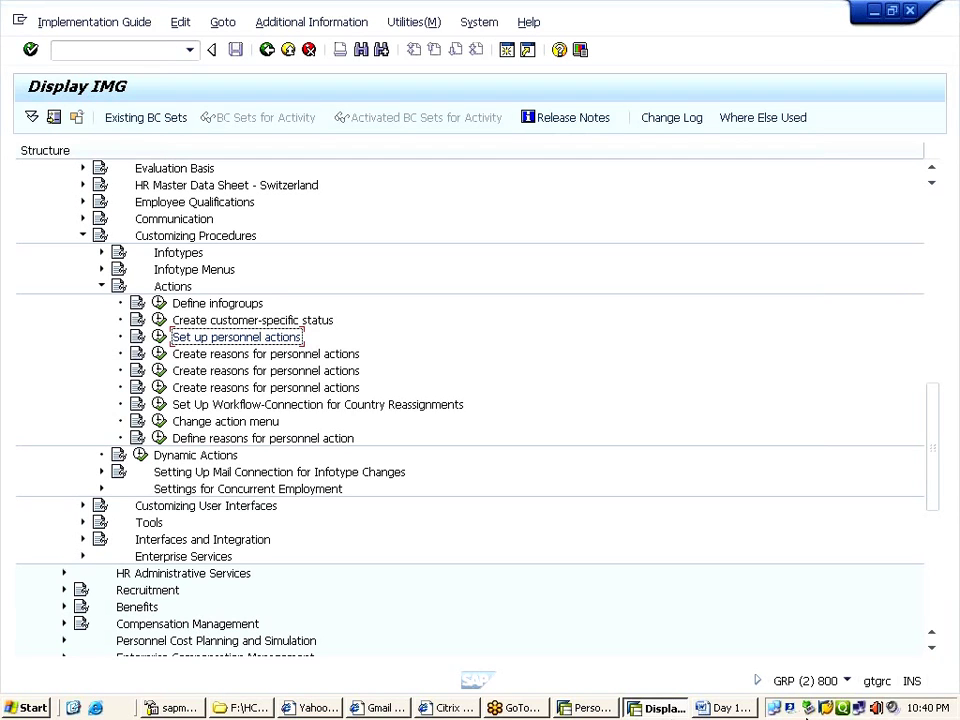
click(724, 708)
key(alt+Tab)
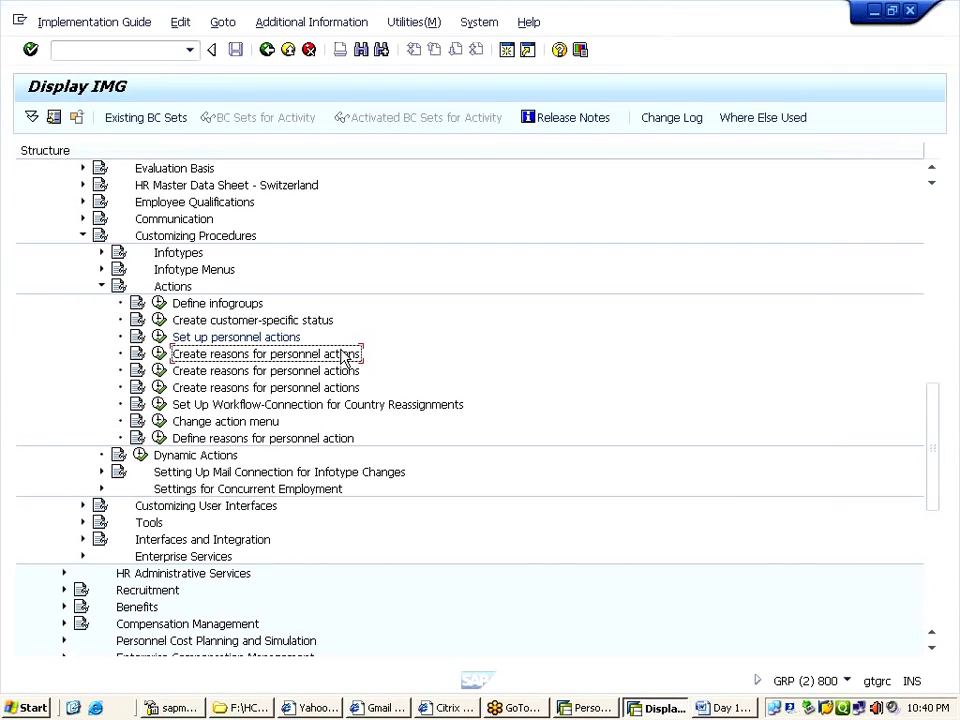
click(160, 354)
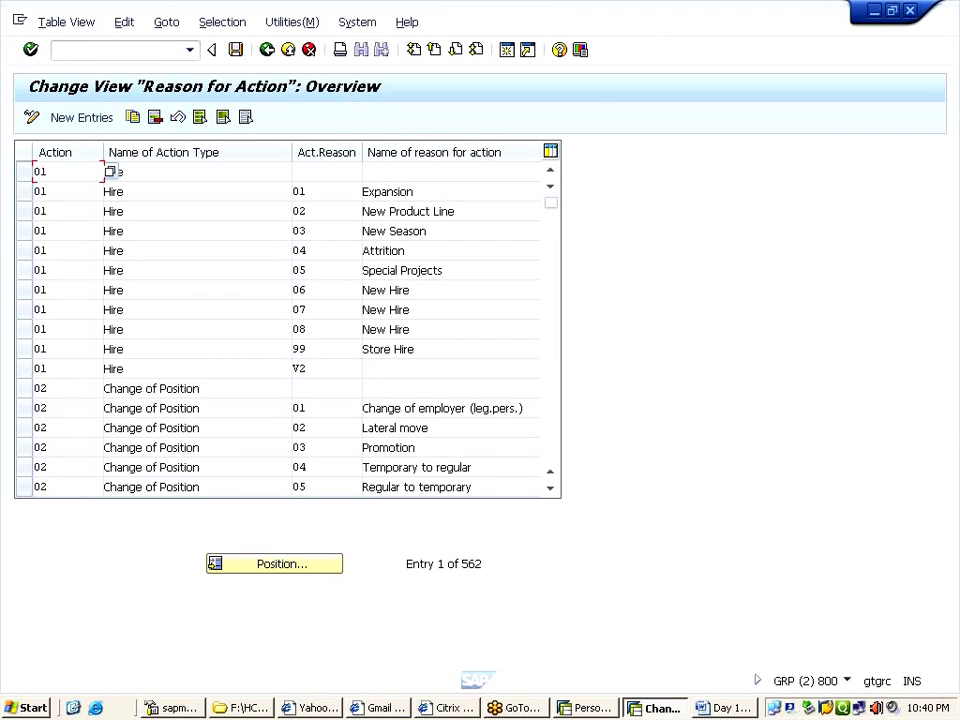
- Copy the Hire reason 01 Expansion to action HI and save the new reason for action
click(33, 199)
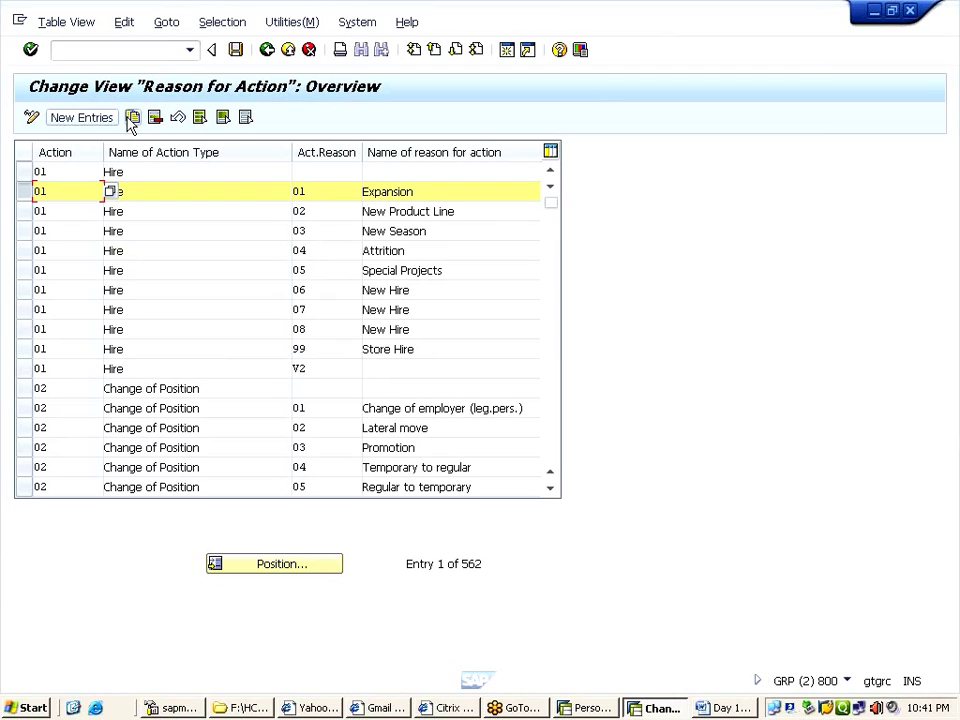
click(132, 117)
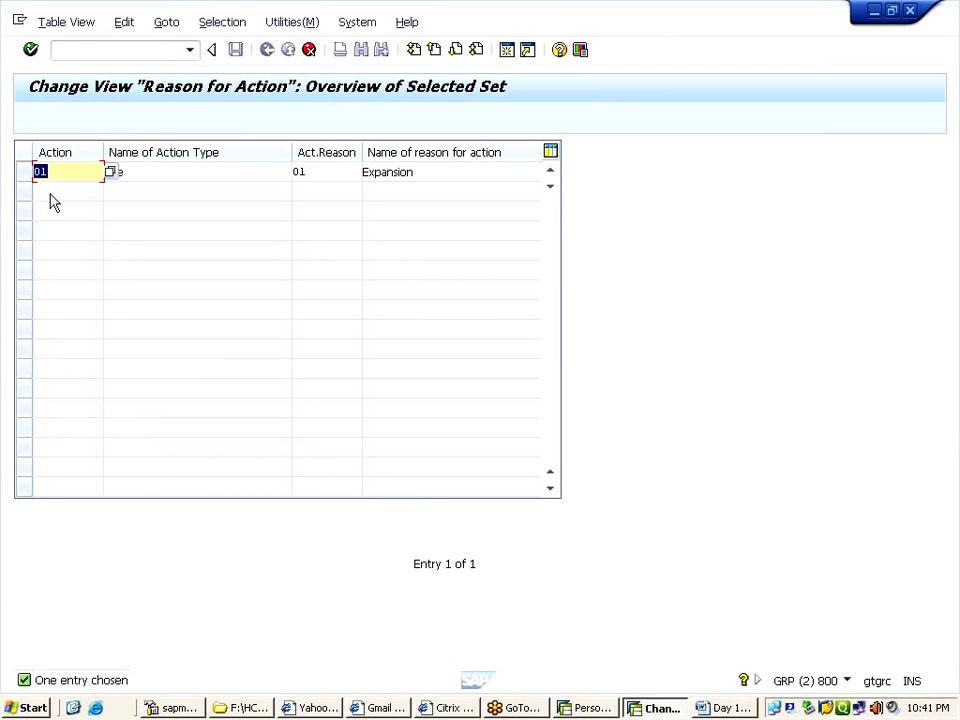
text(HI)
key(Tab)
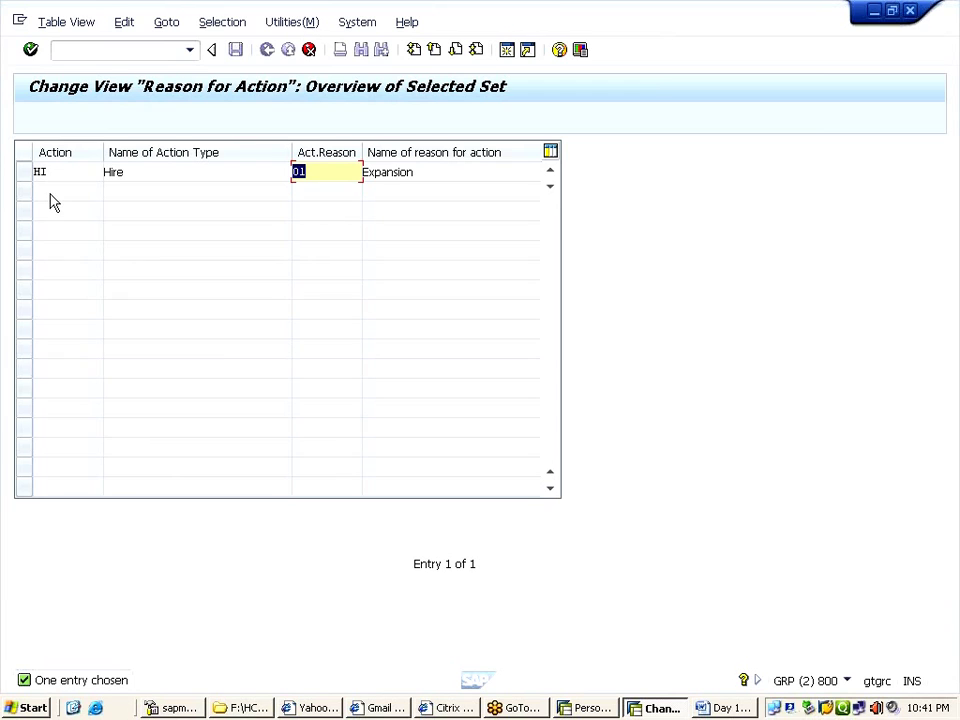
key(Return)
click(268, 49)
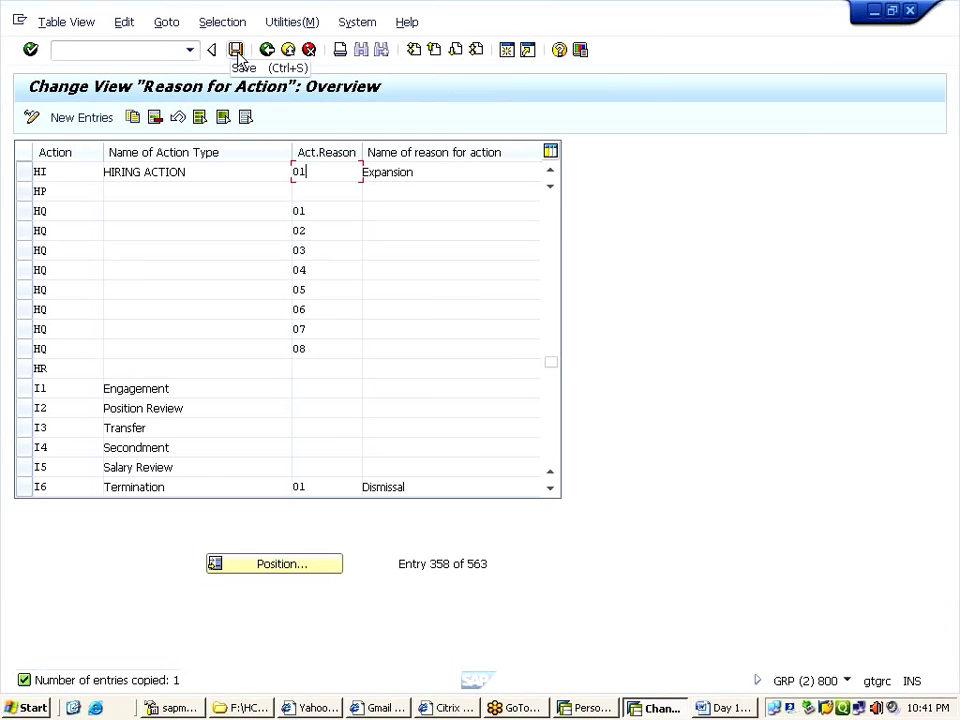
click(237, 52)
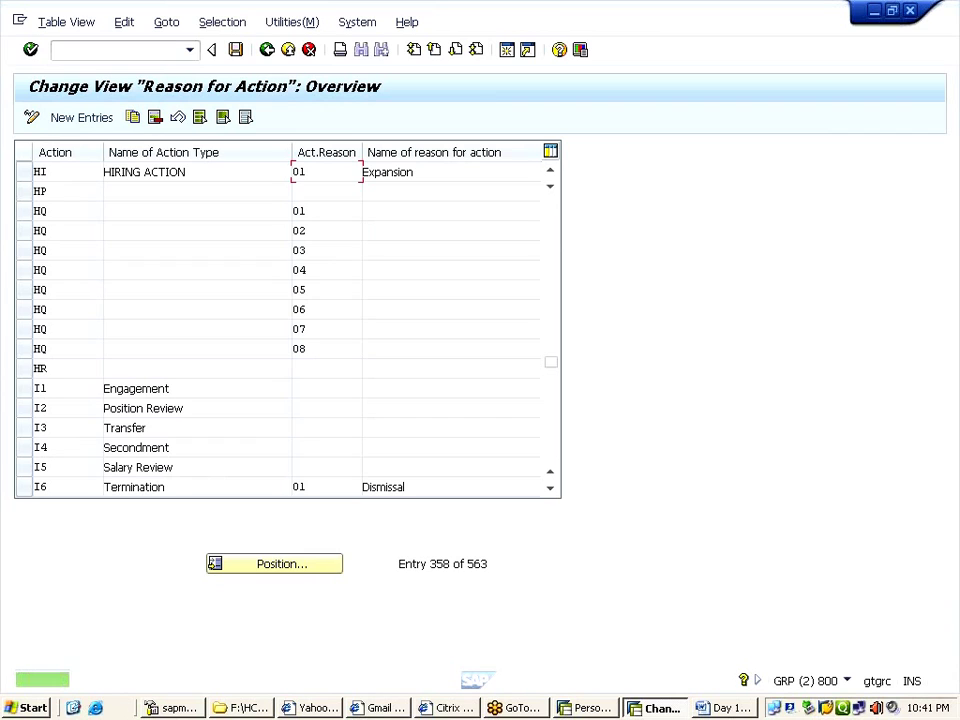
- Add and save reason 02 ATTRITION for action HI as a new entry, and return to the implementation guide
click(73, 119)
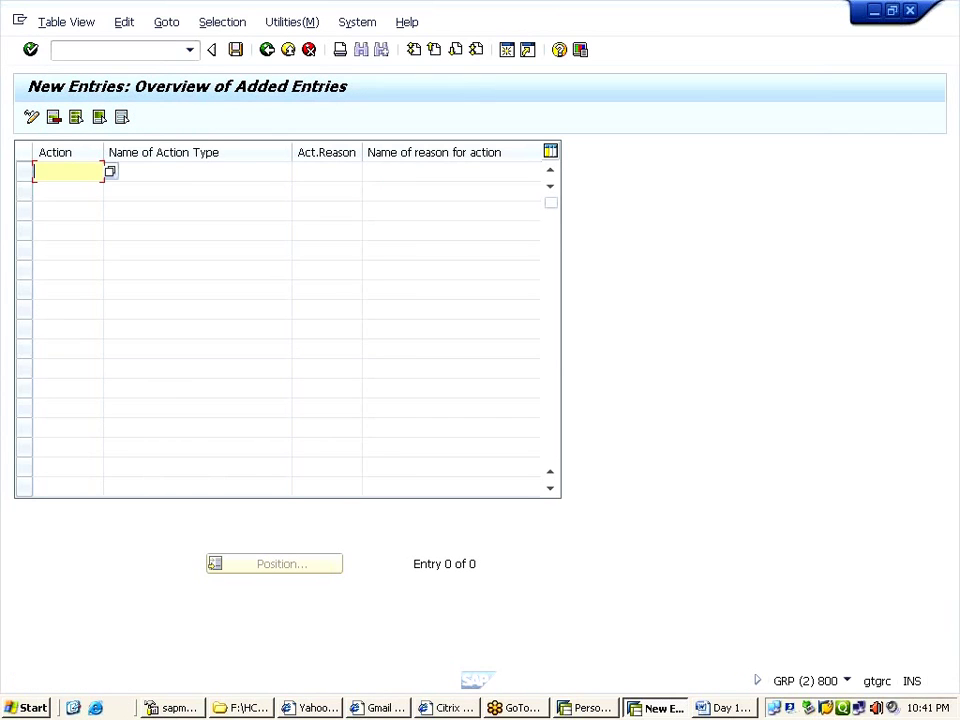
text(HI)
key(Tab)
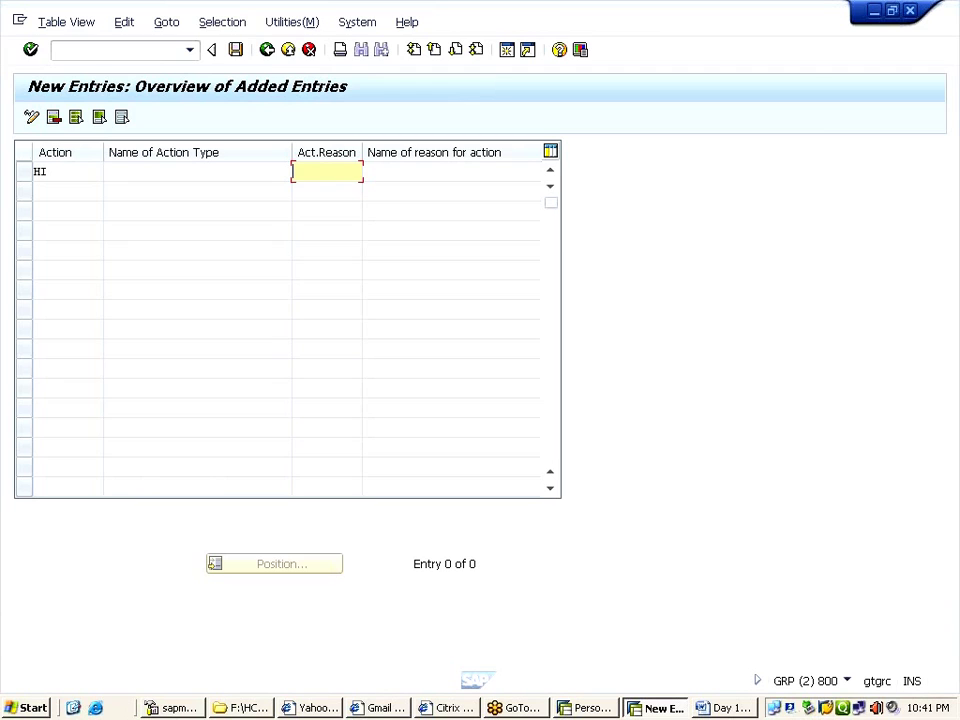
text(02)
key(Tab)
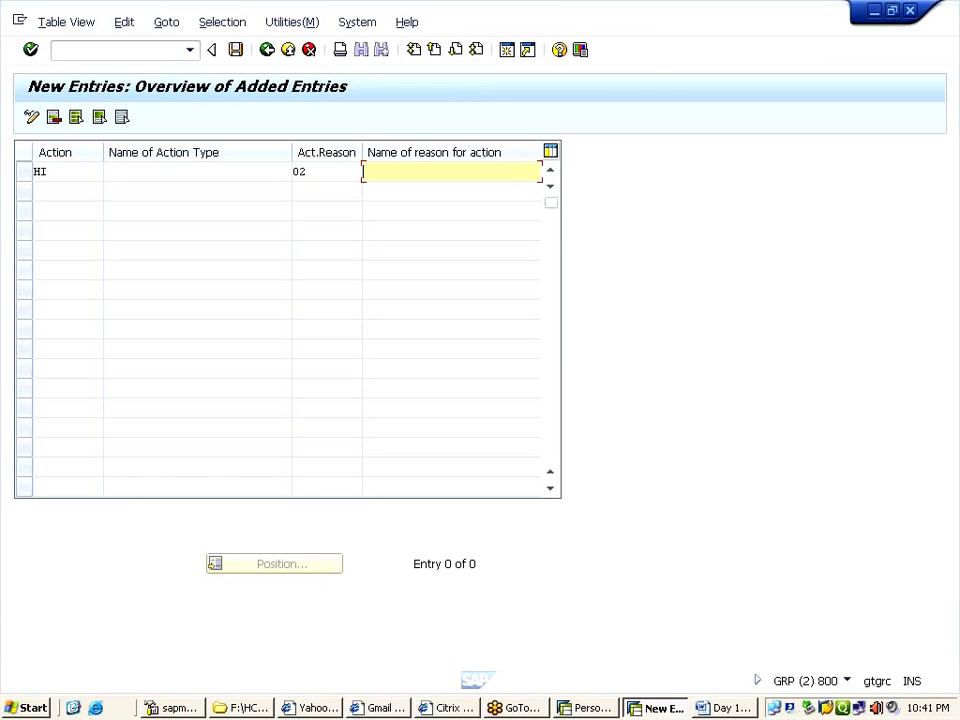
text(ATTRITION)
key(Return)
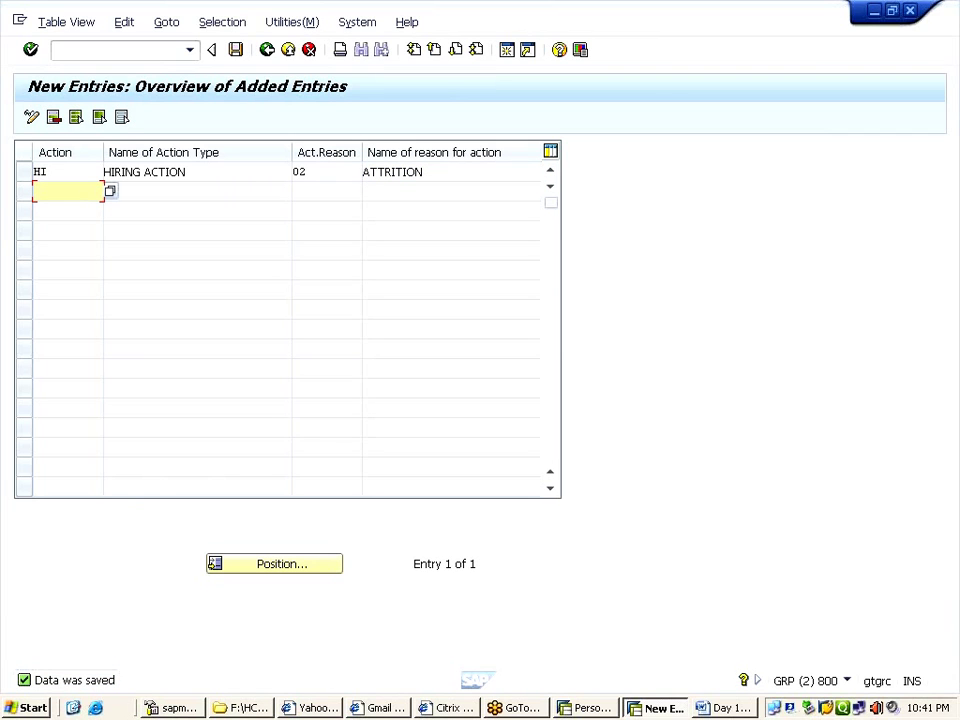
click(48, 172)
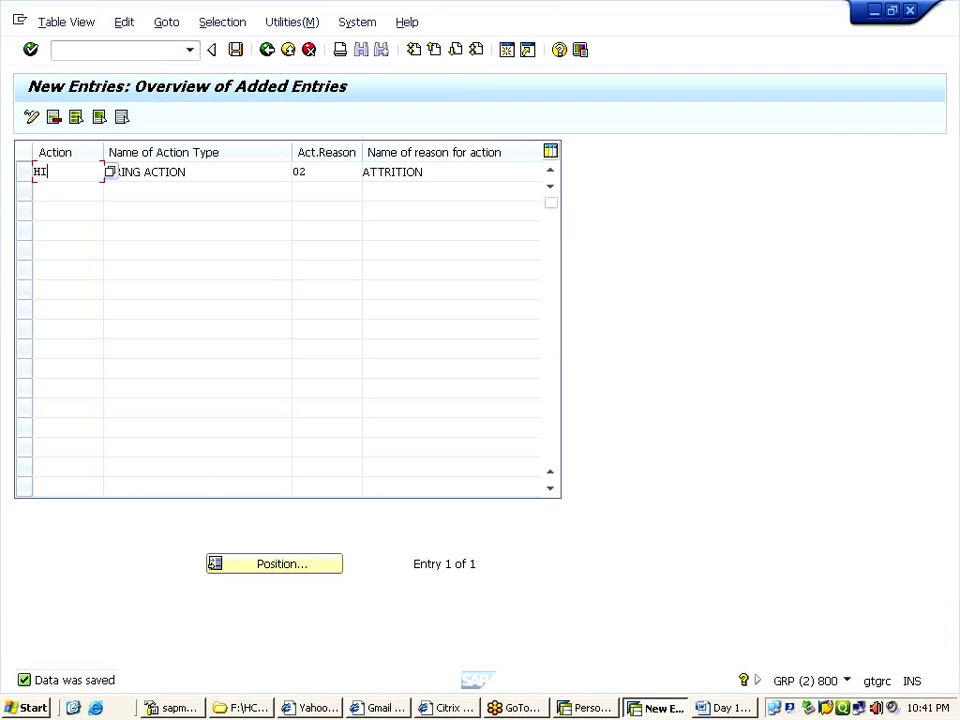
click(267, 50)
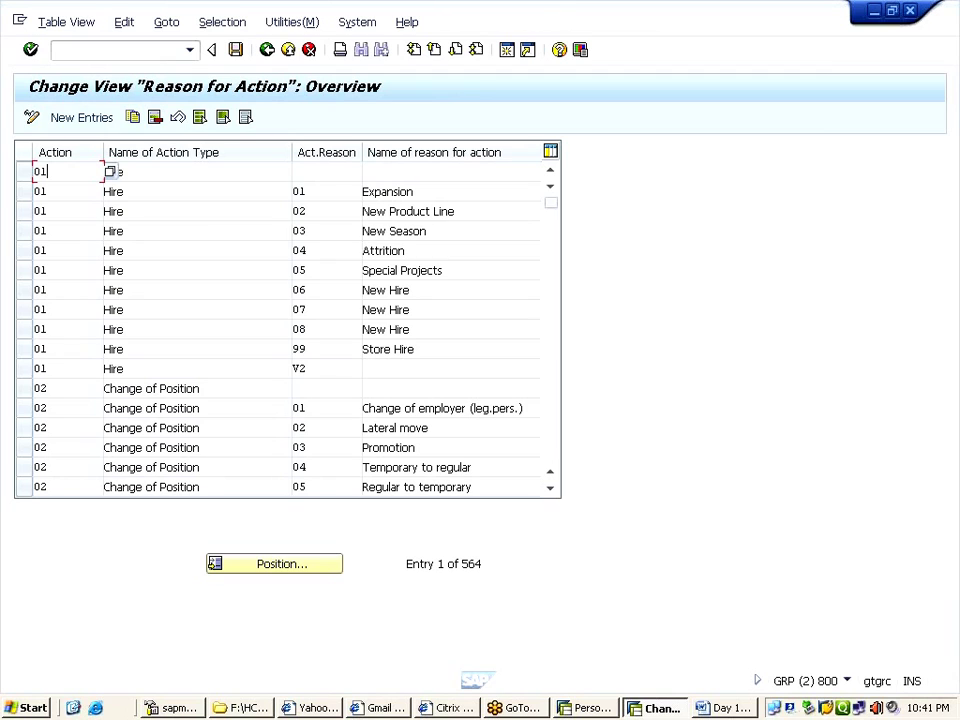
click(267, 52)
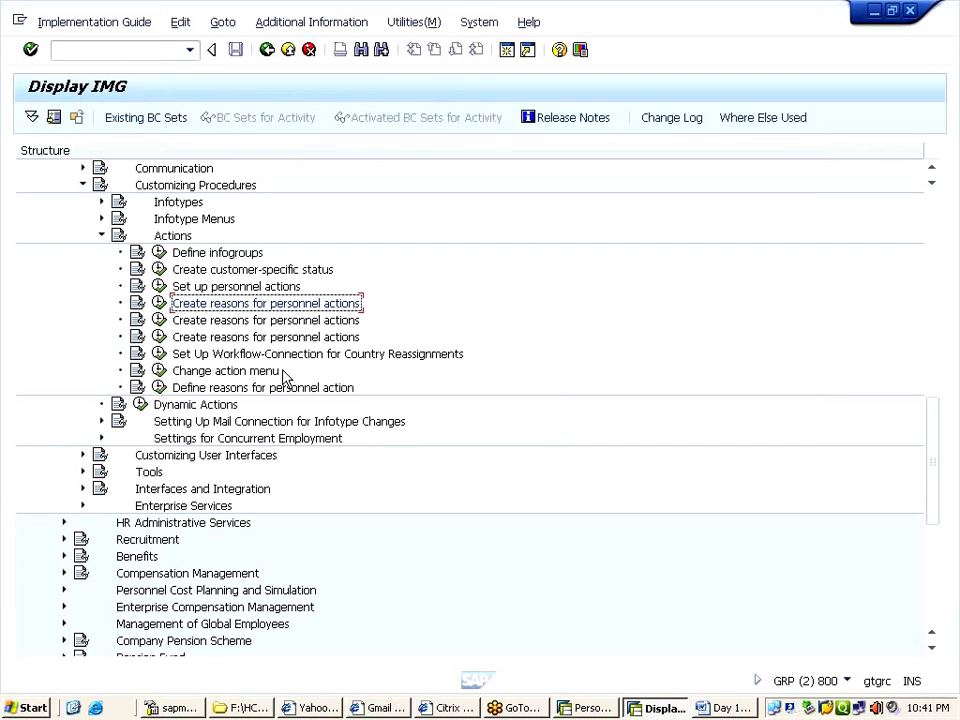
- Review the activities for defining infogroups, setting up personnel actions and creating action reasons, including the Reason for Action table
click(230, 254)
click(233, 289)
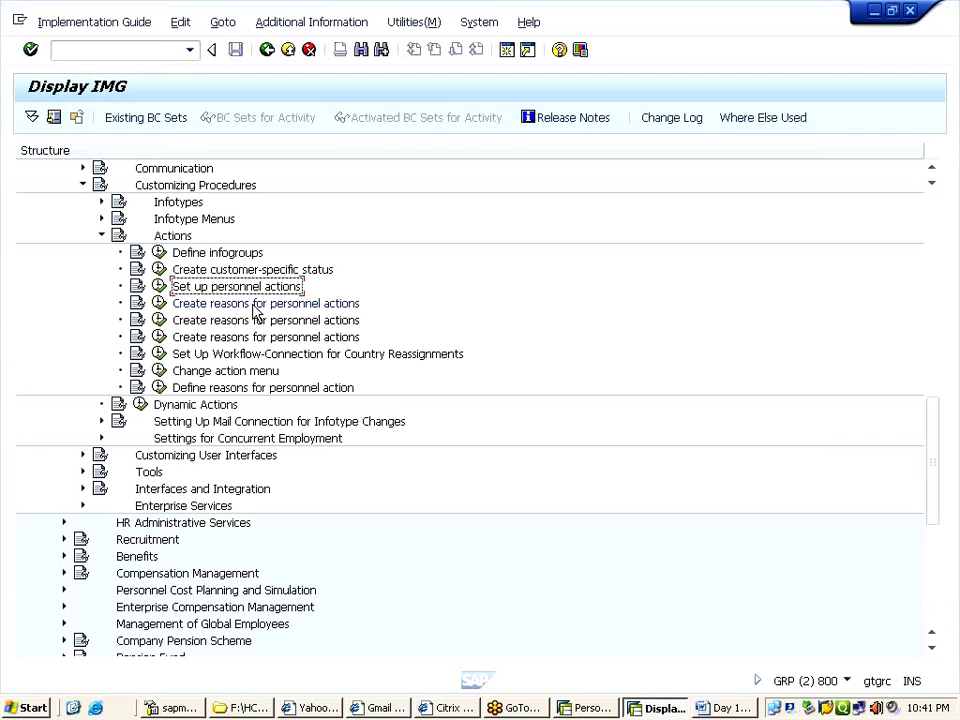
click(252, 304)
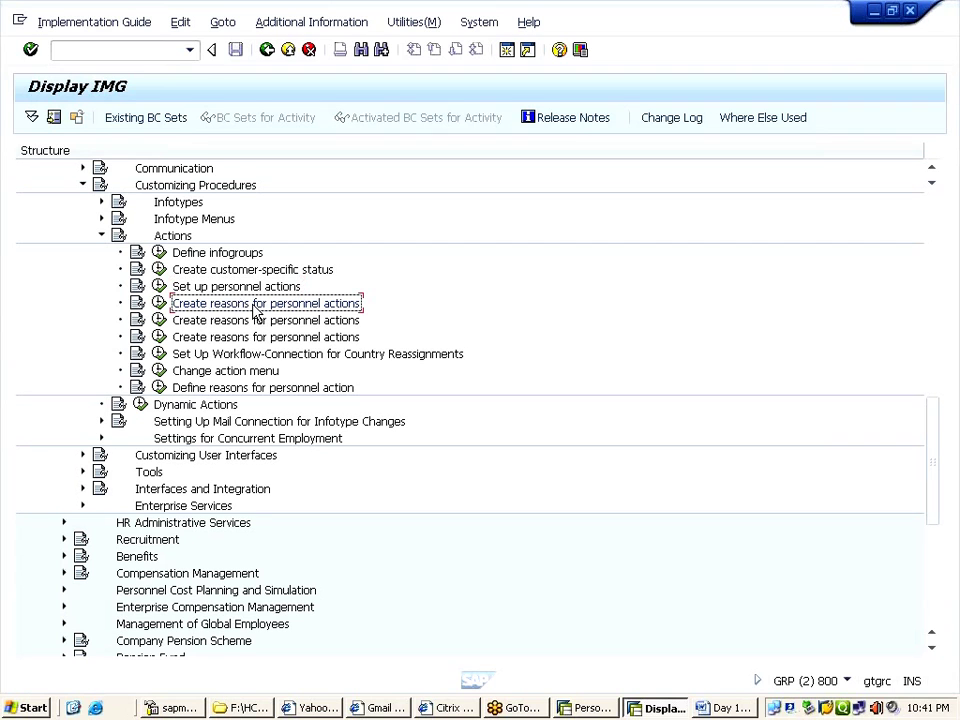
click(158, 303)
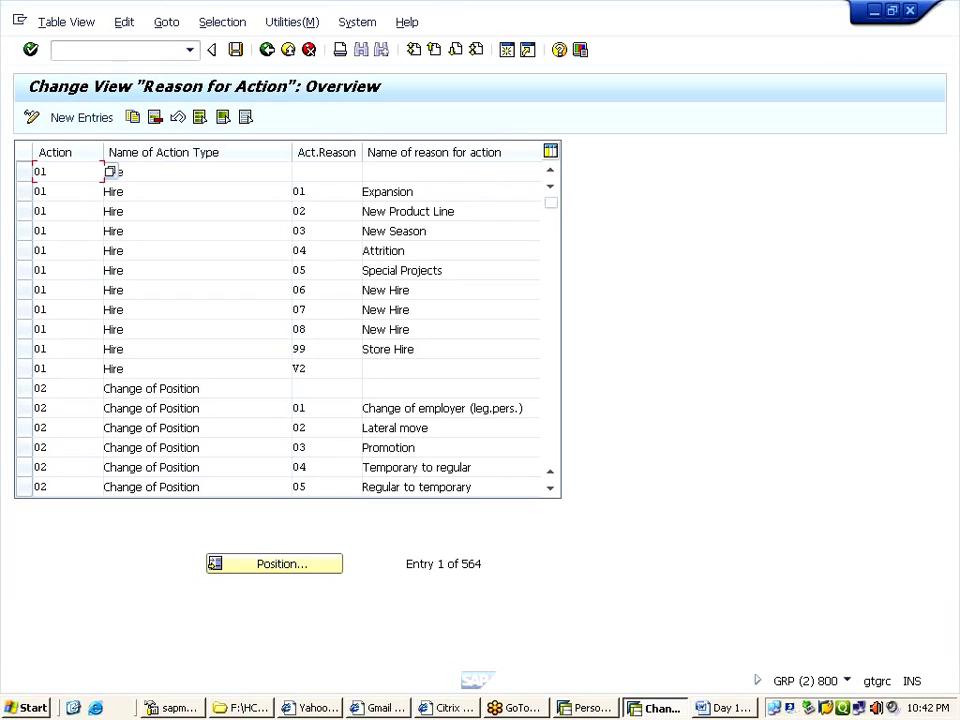
click(268, 50)
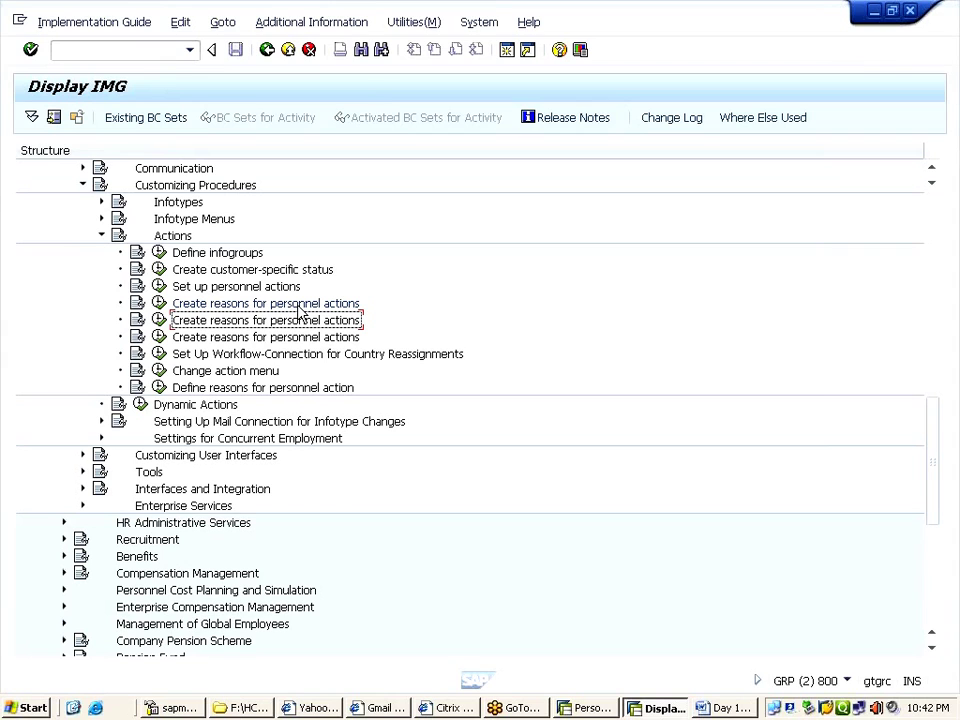
click(258, 303)
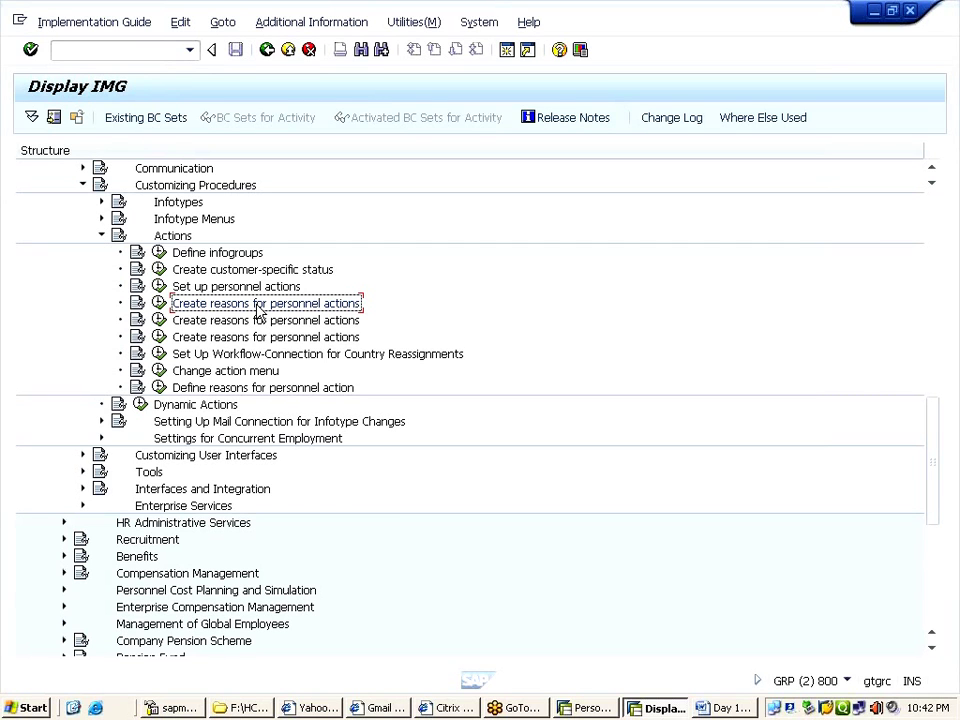
click(259, 253)
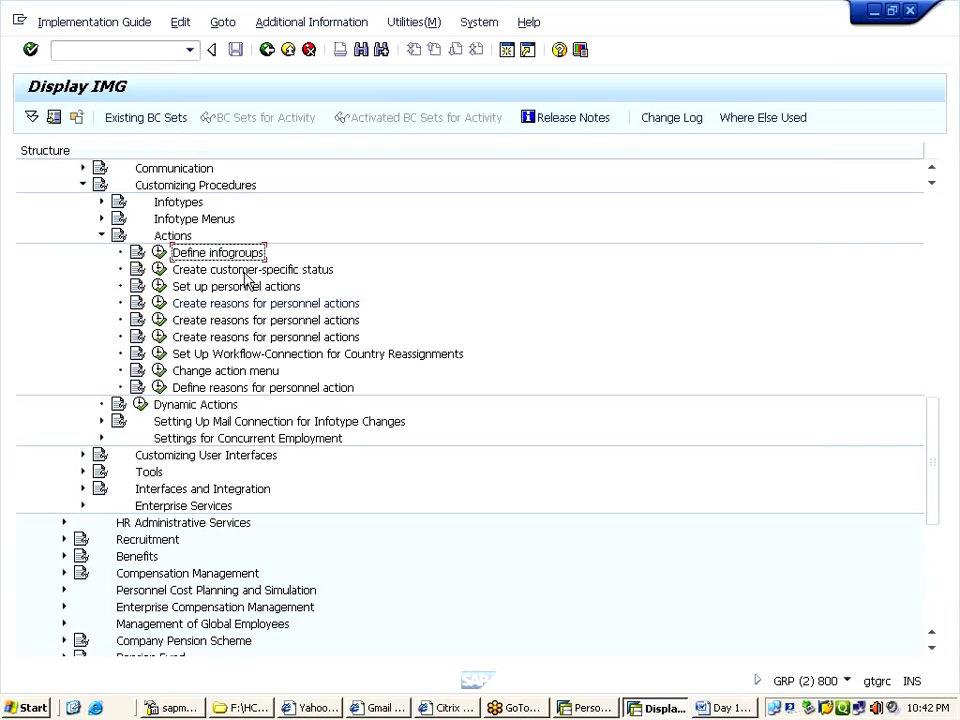
click(245, 289)
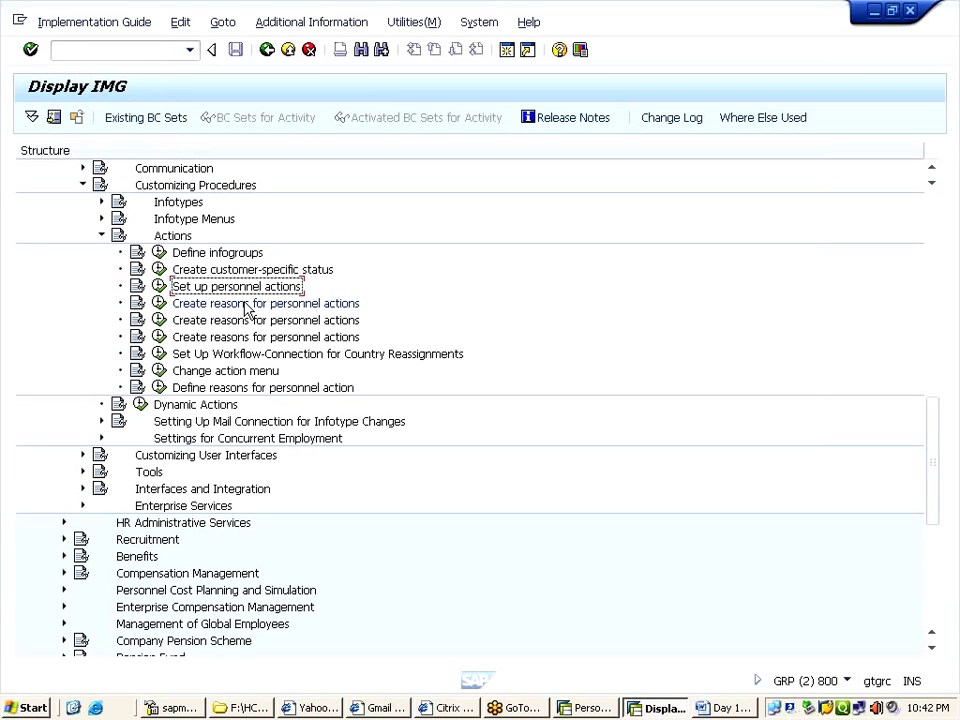
click(245, 305)
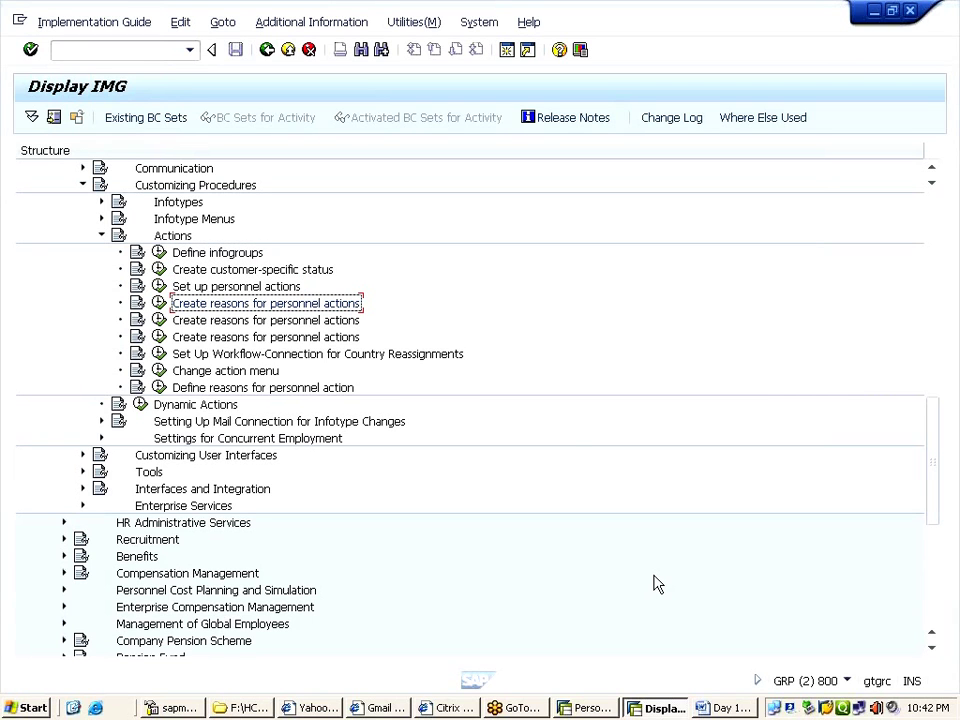
- Check the CHANGE ACTION MENU section in the Day 10 Word notes, and open the Action menu activity under Change action menu in SAP
click(722, 708)
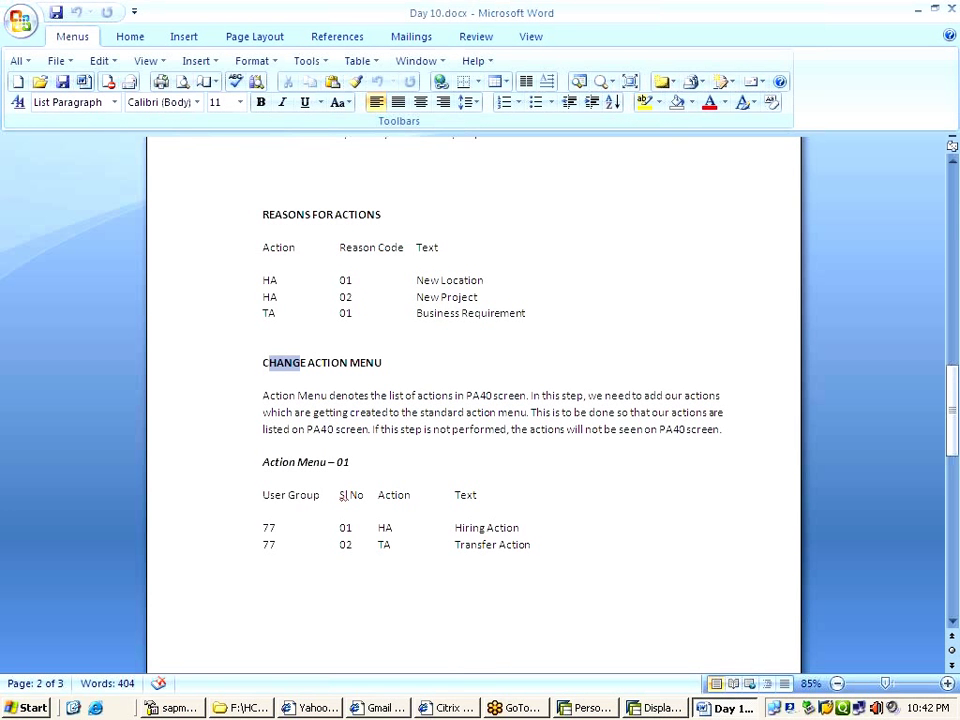
drag(300, 363, 266, 379)
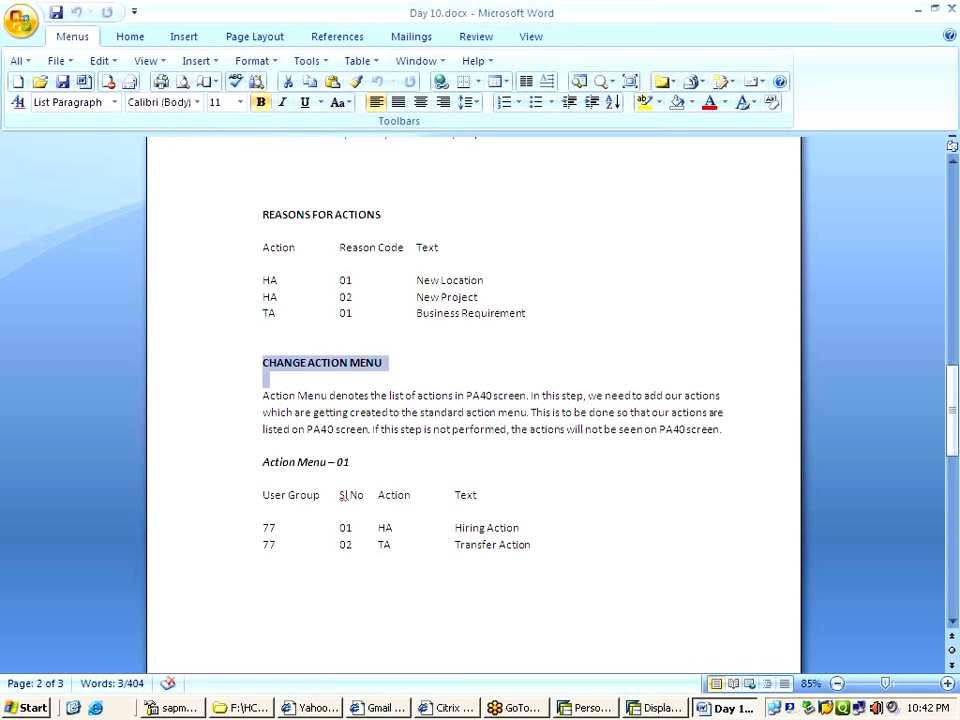
key(alt+Tab)
click(216, 372)
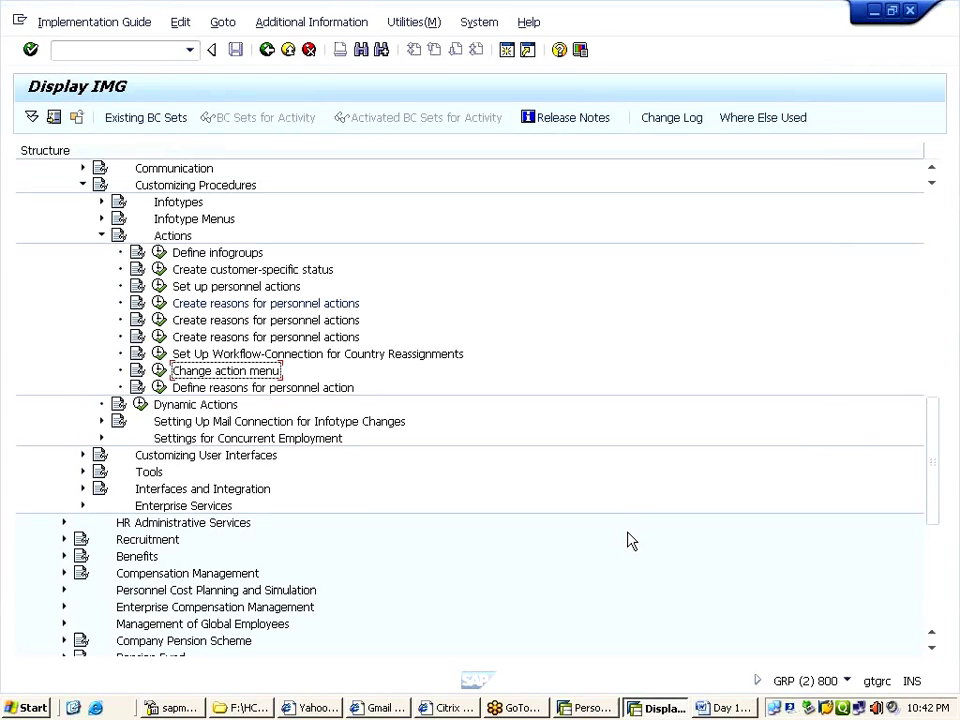
click(160, 371)
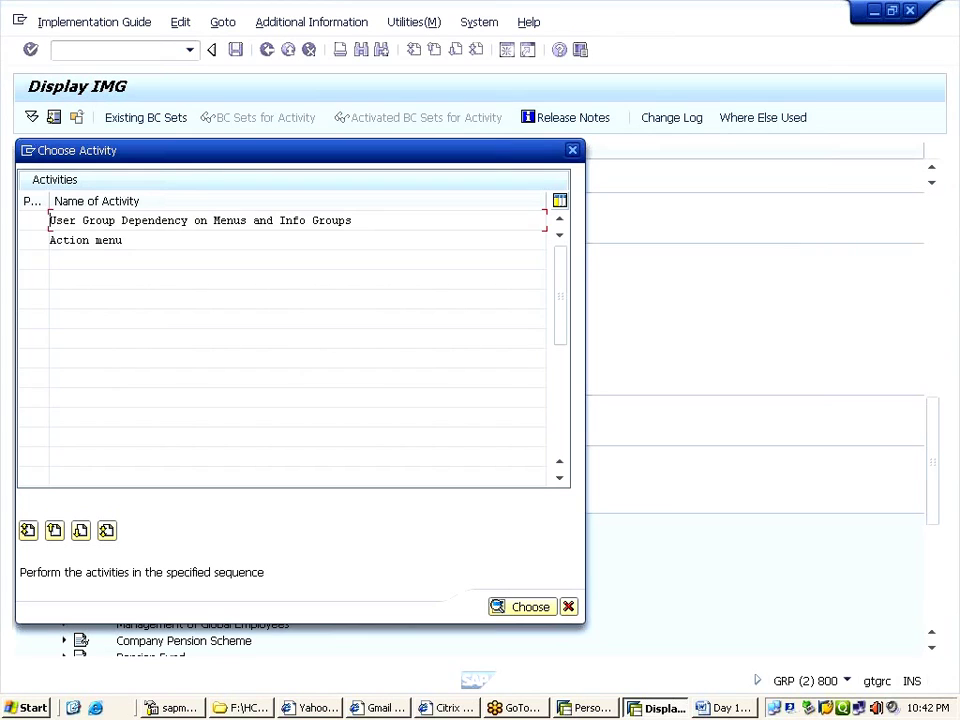
click(235, 240)
double_click(109, 241)
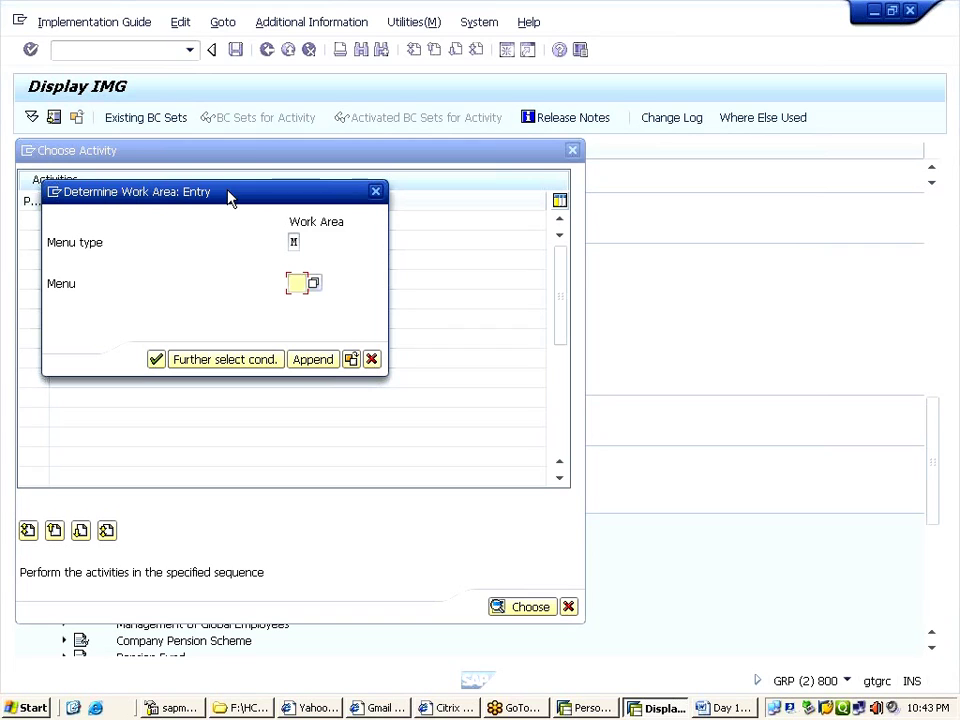
- Look up the menu number in the notes, open action menu 01, and compare its entries with the Personnel Actions list
drag(228, 198, 301, 162)
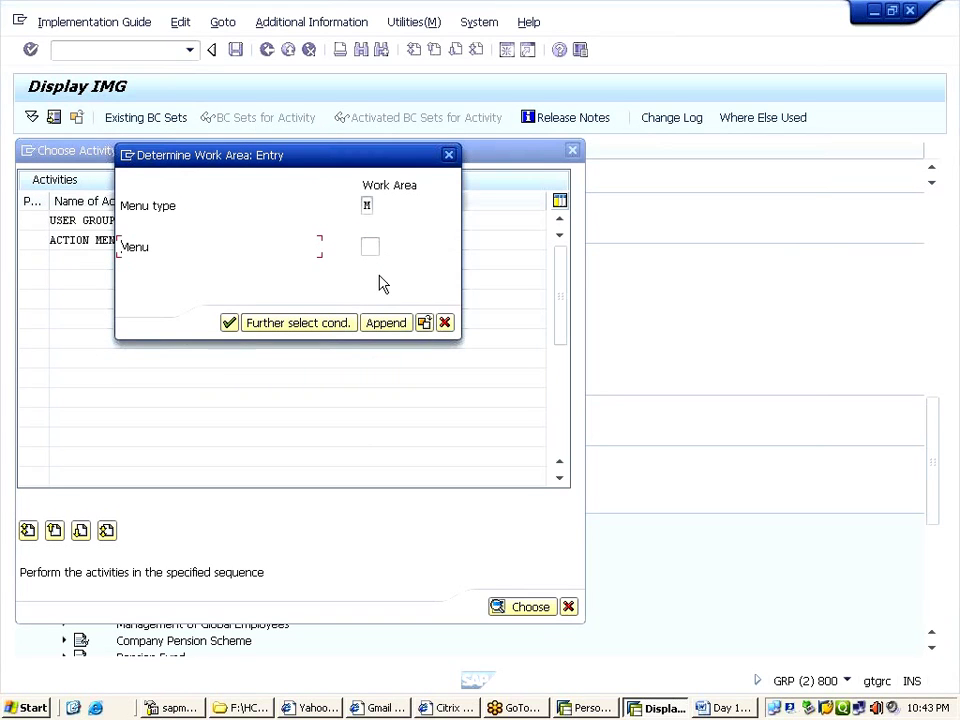
click(720, 716)
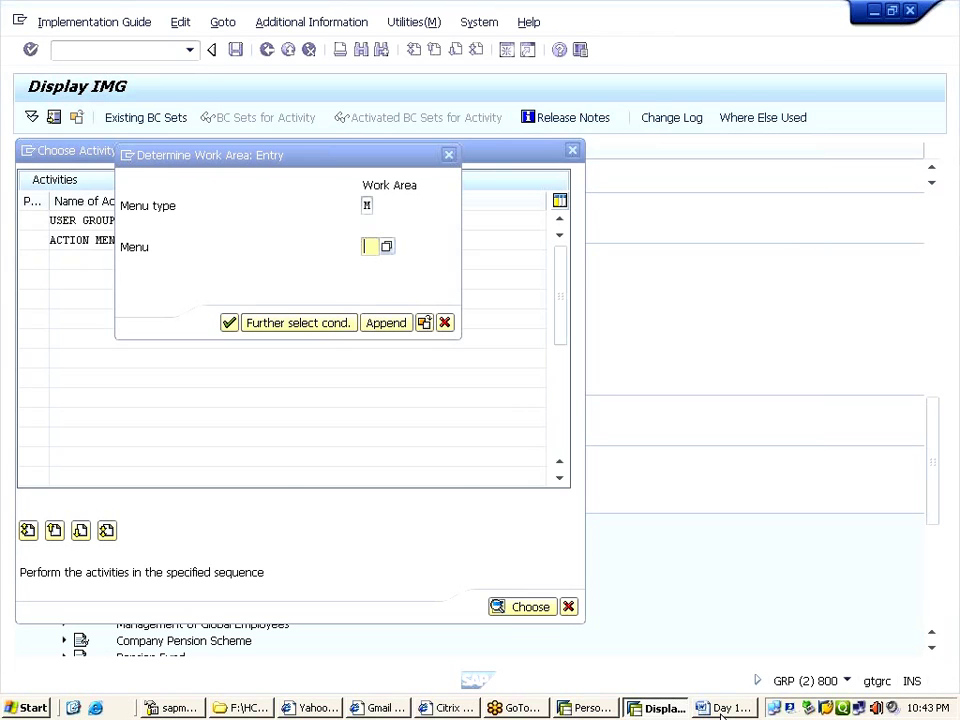
click(722, 710)
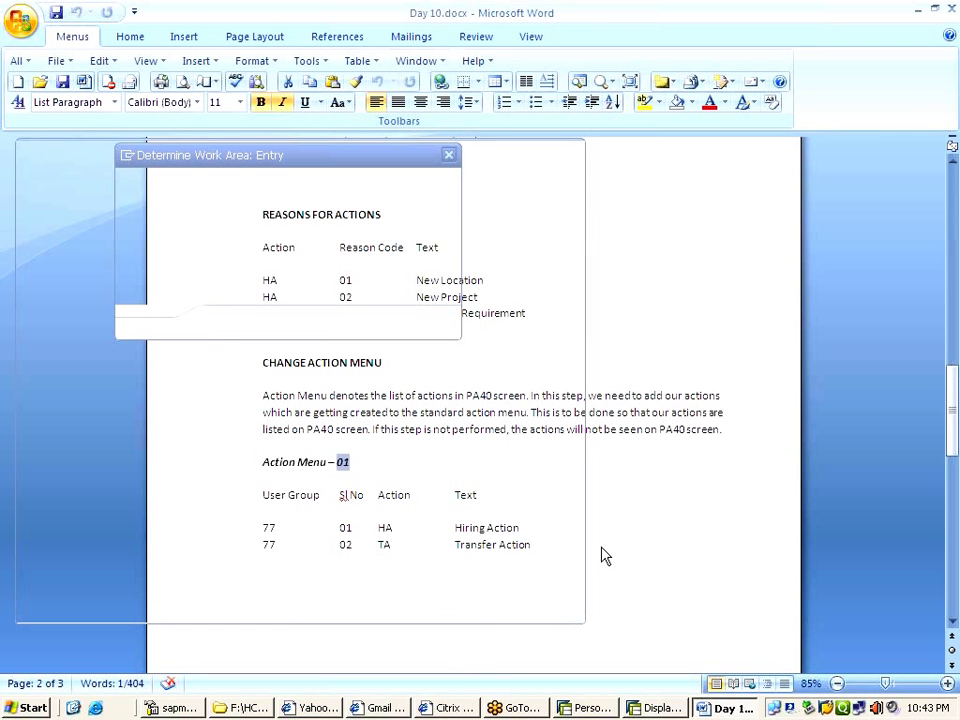
key(alt+Tab)
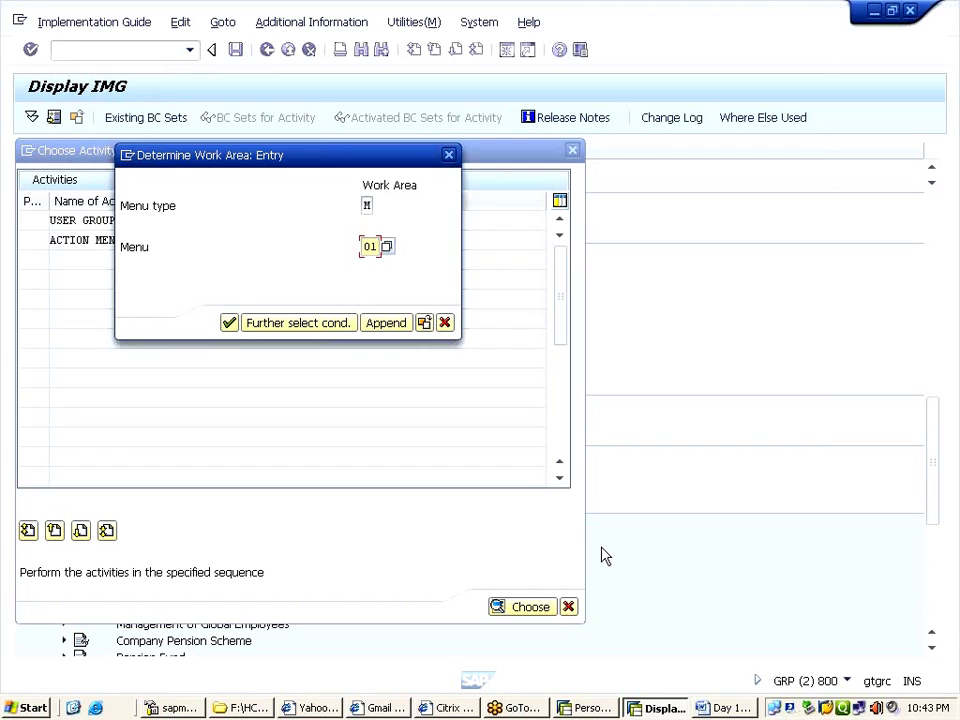
key(Return)
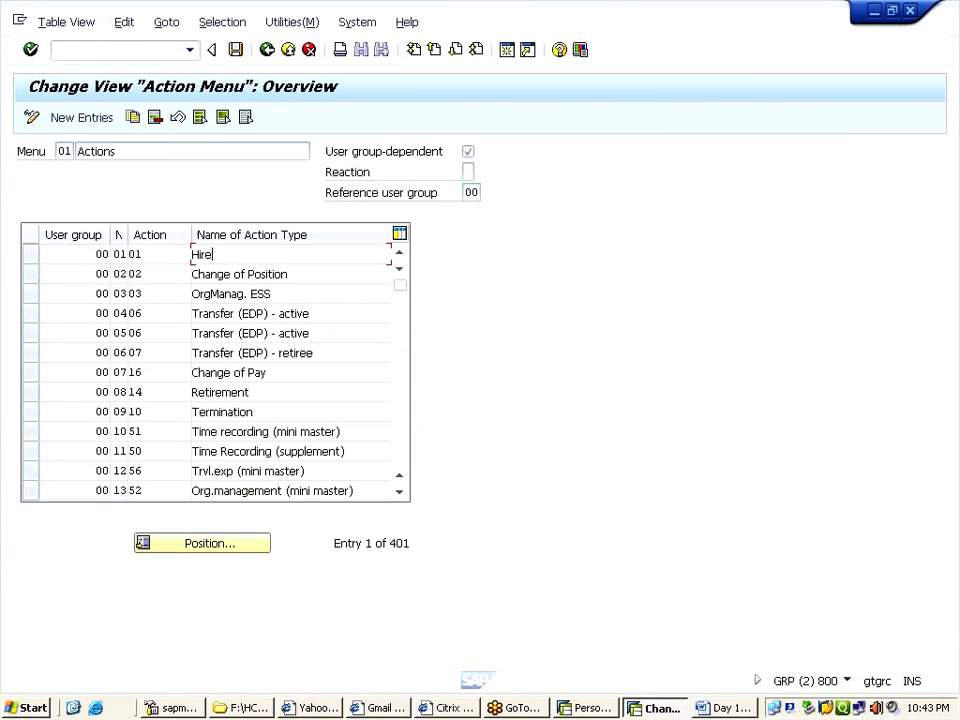
click(244, 274)
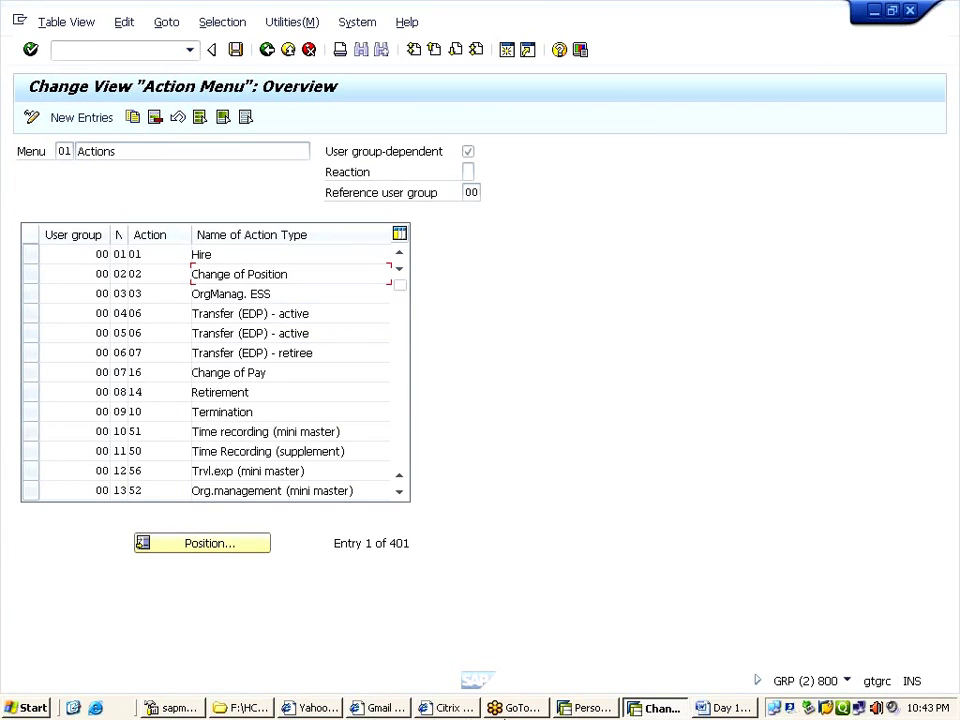
click(584, 708)
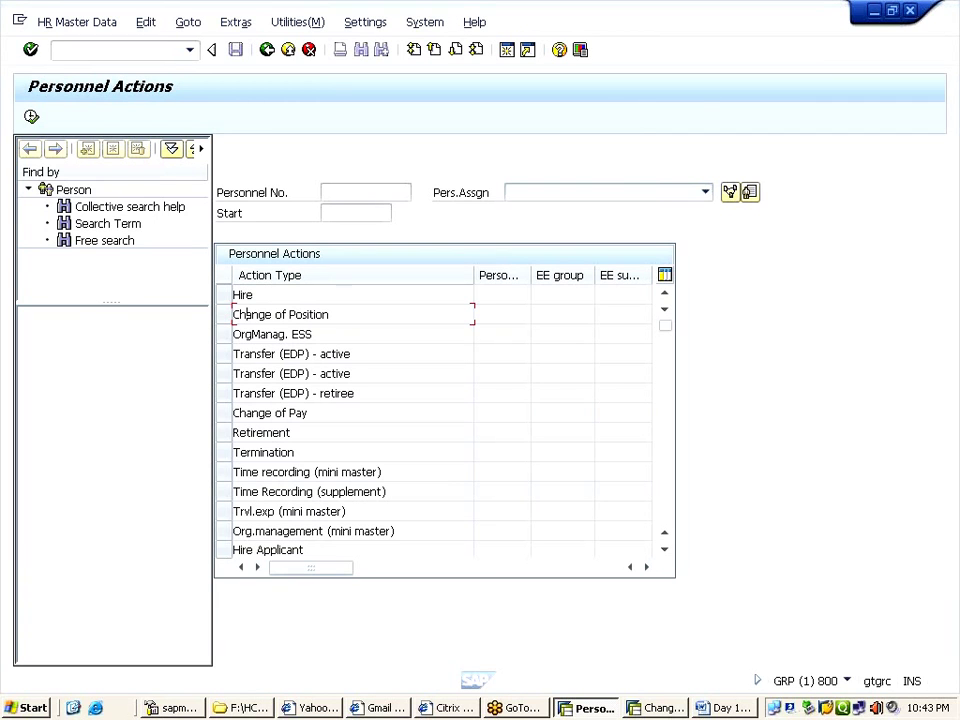
key(alt+Tab)
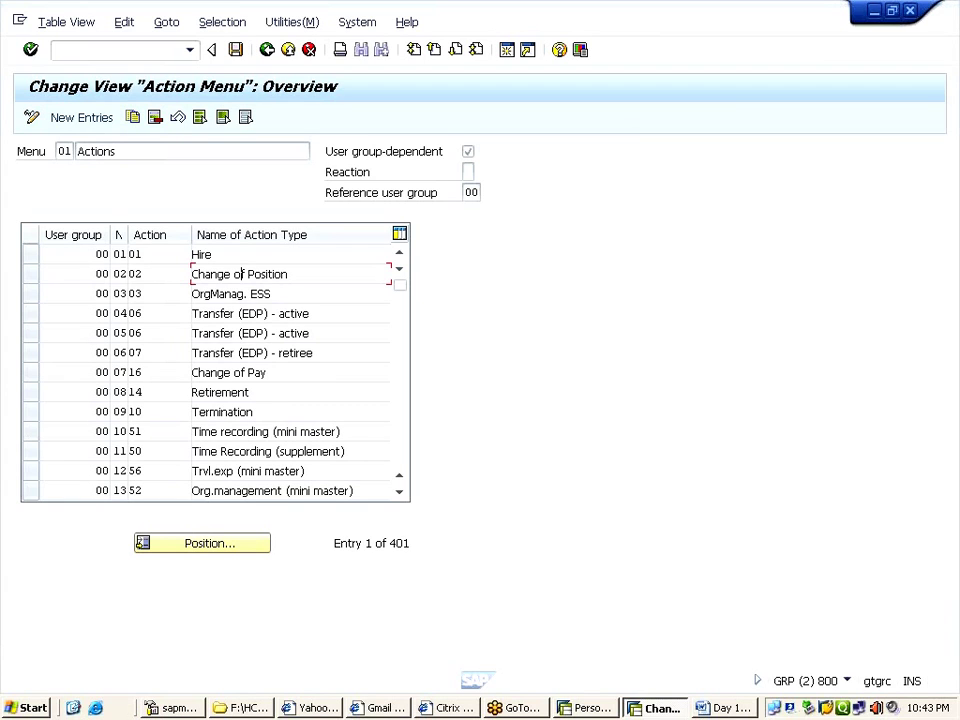
click(85, 124)
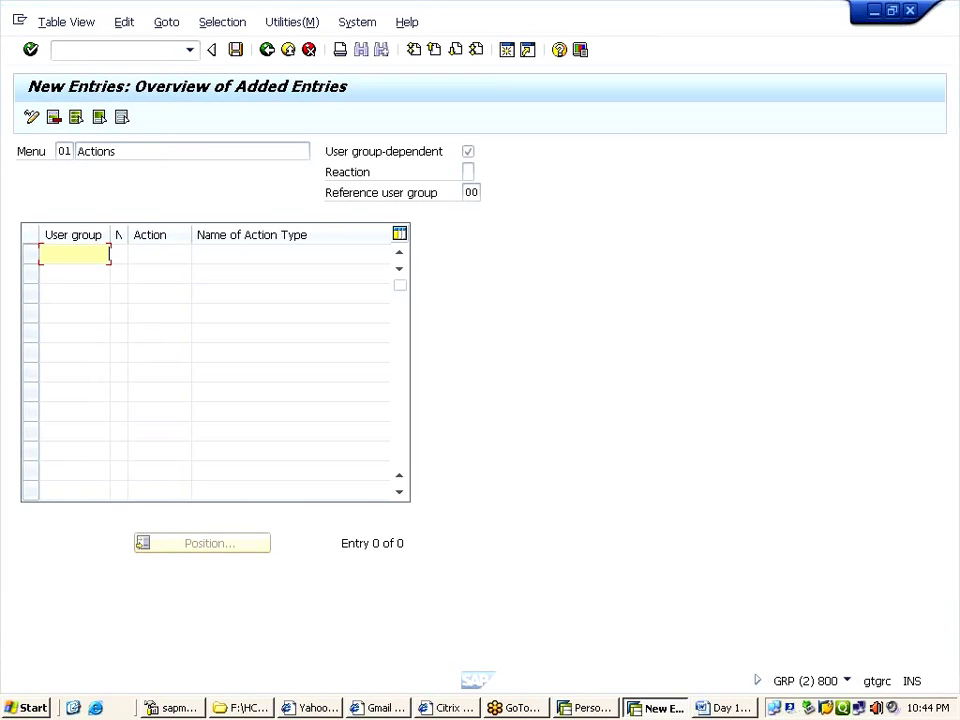
text(77)
key(Tab)
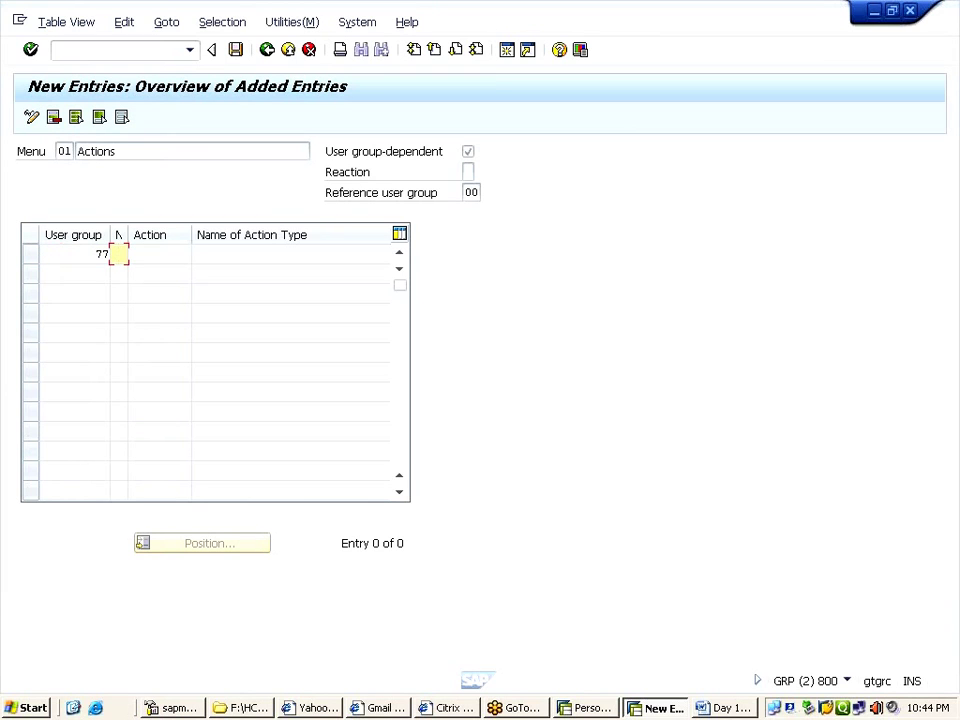
text(02)
key(BackSpace)
text(1)
key(Tab)
text(E)
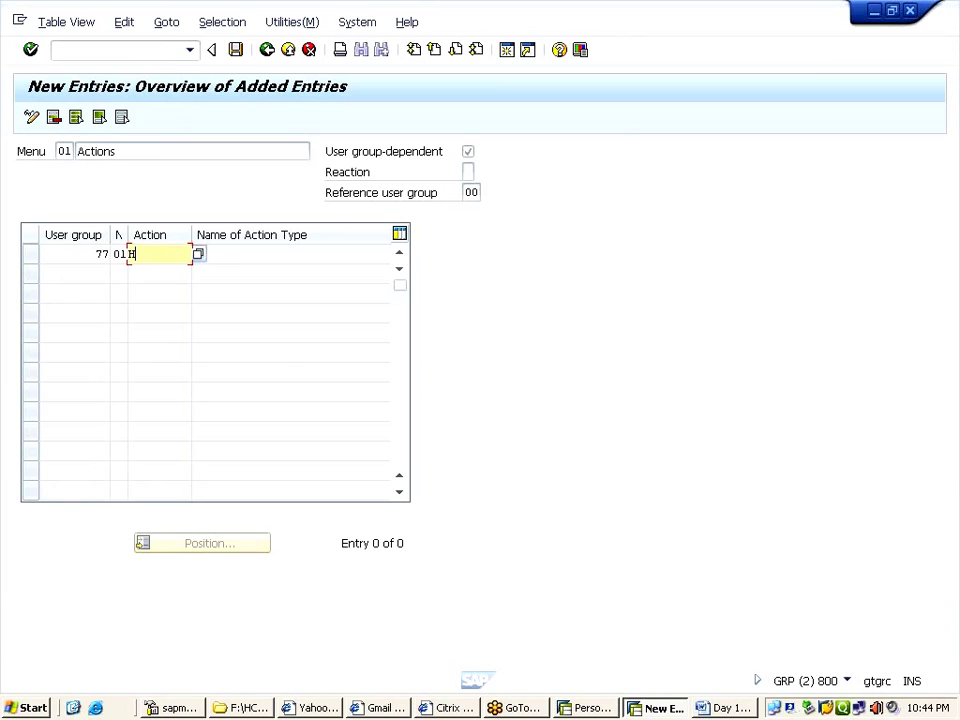
text(I)
key(Return)
key(Return)
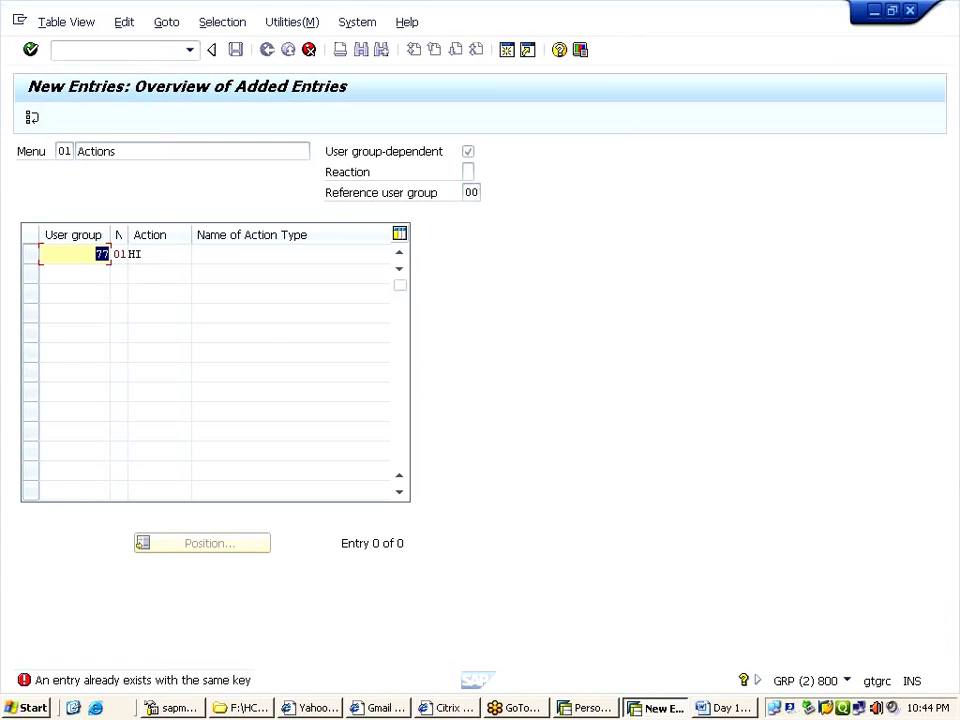
key(Tab)
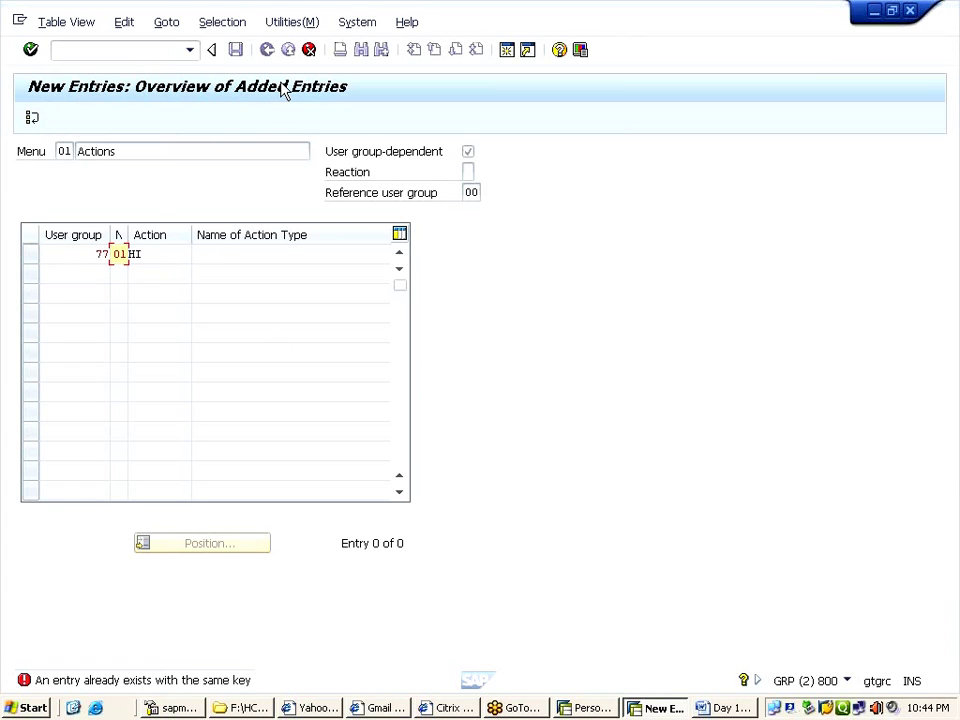
key(F12)
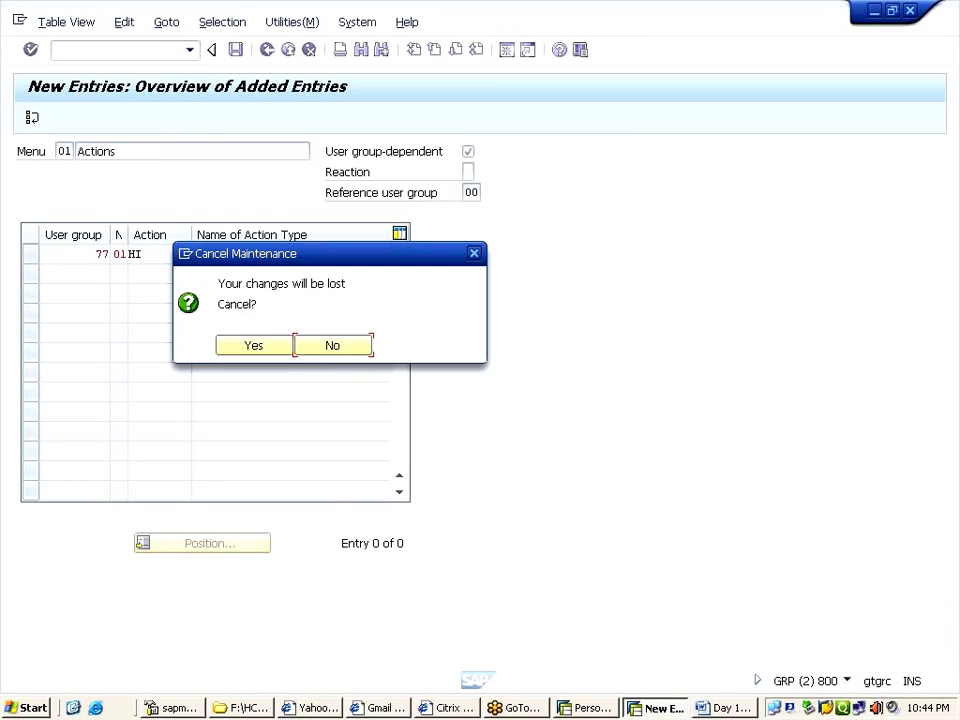
click(248, 346)
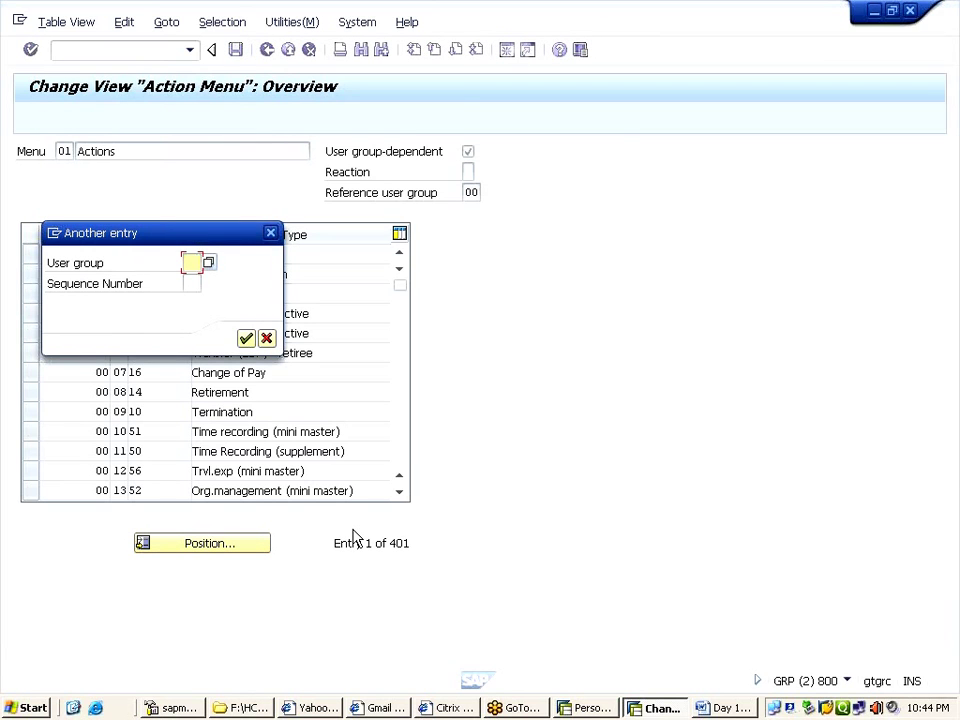
- Find the user group 77 entry in the action menu, delete its Hiring HR305 row, and save the deletion
text(77)
key(Return)
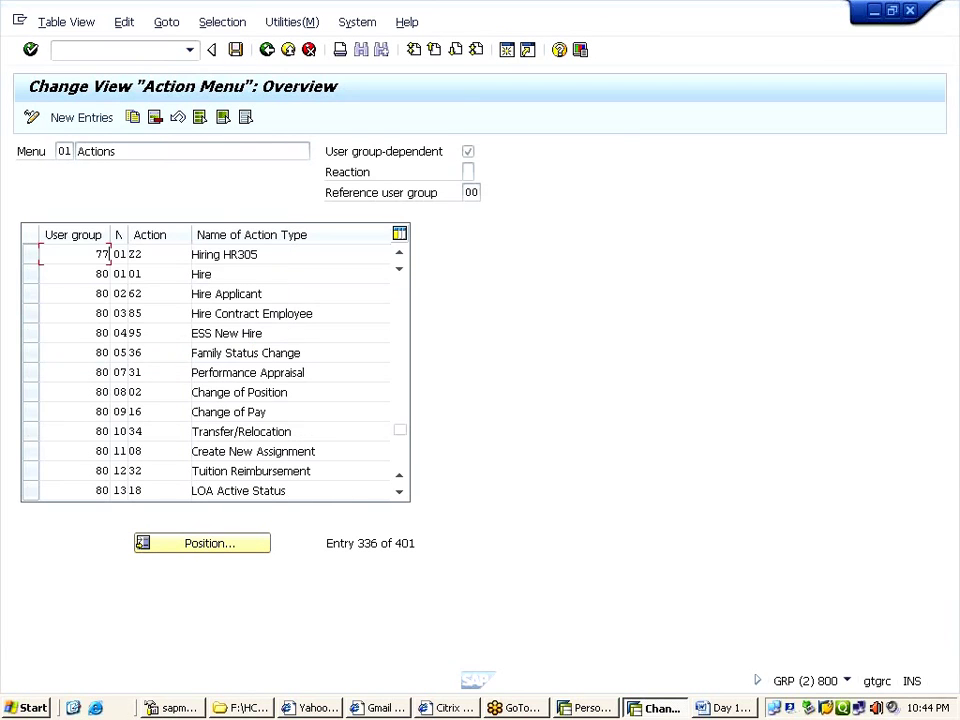
click(34, 255)
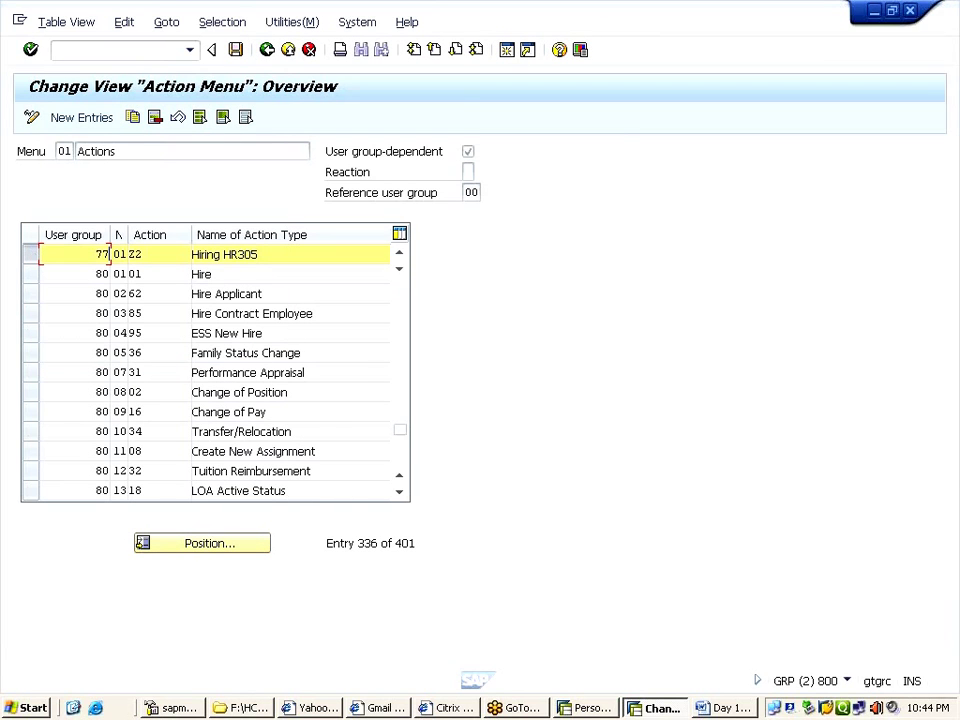
click(155, 118)
key(ctrl+s)
- Add a new action menu entry for user group 77 with sequence number 01 and action HI
click(81, 119)
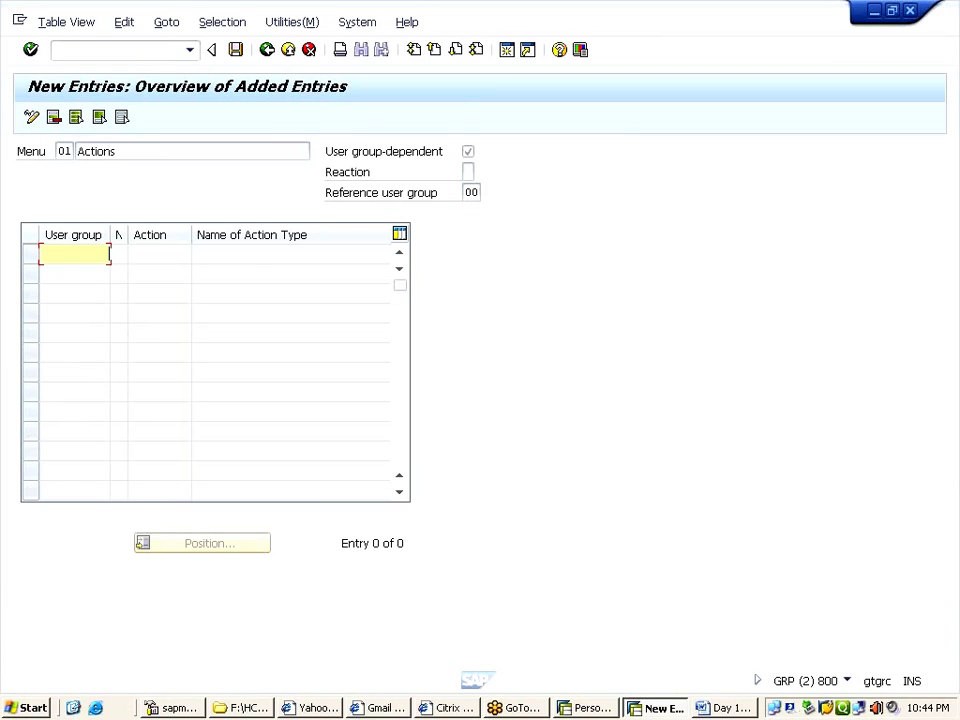
text(77)
key(Tab)
text(01)
key(Tab)
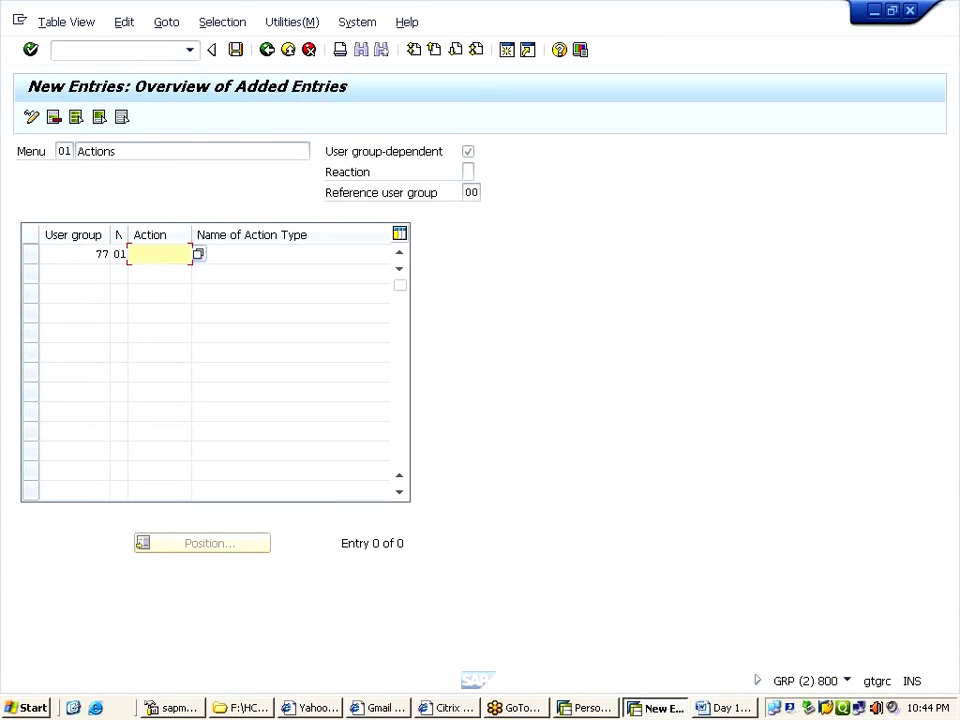
text(HI)
key(Return)
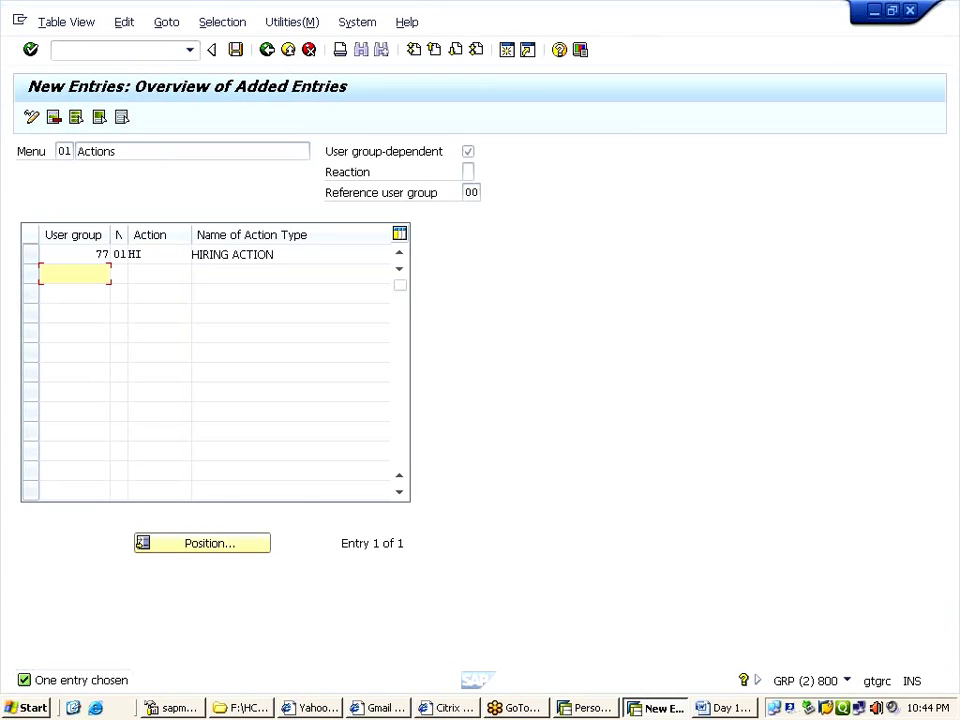
- Add action TI with sequence number 02 for user group 77, save the entries, and return to the implementation guide
text(77)
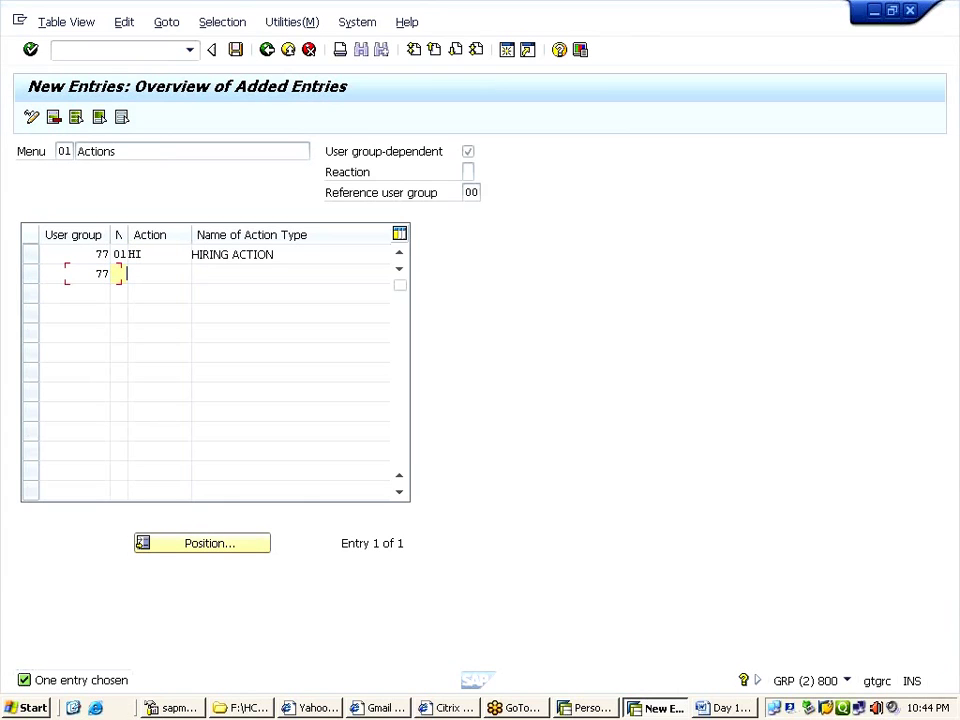
text( 02)
key(Tab)
text(TI)
key(Return)
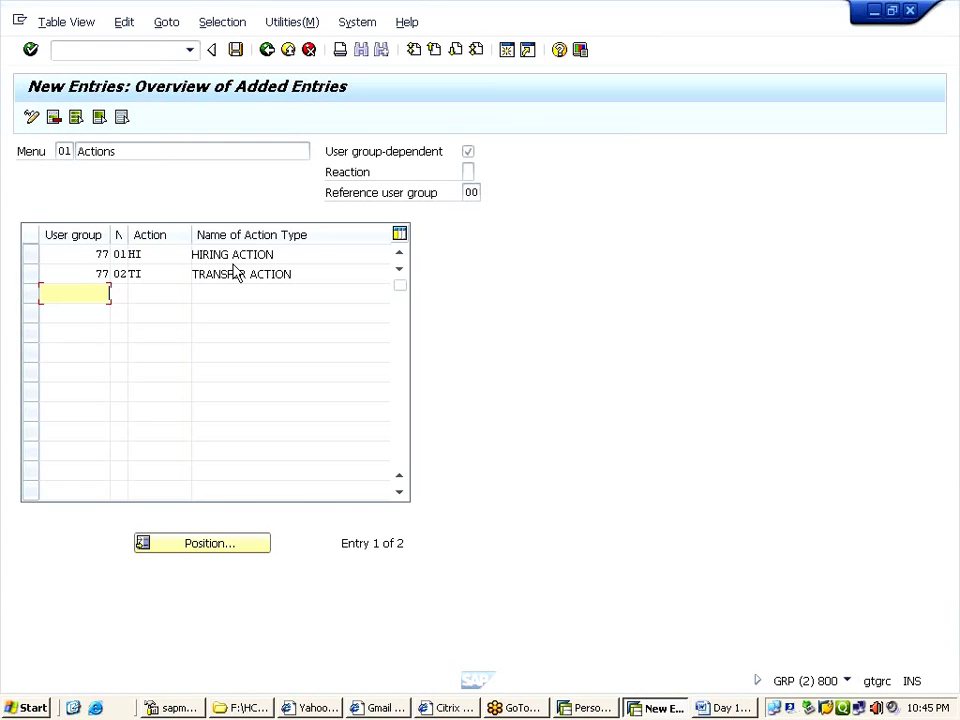
click(236, 51)
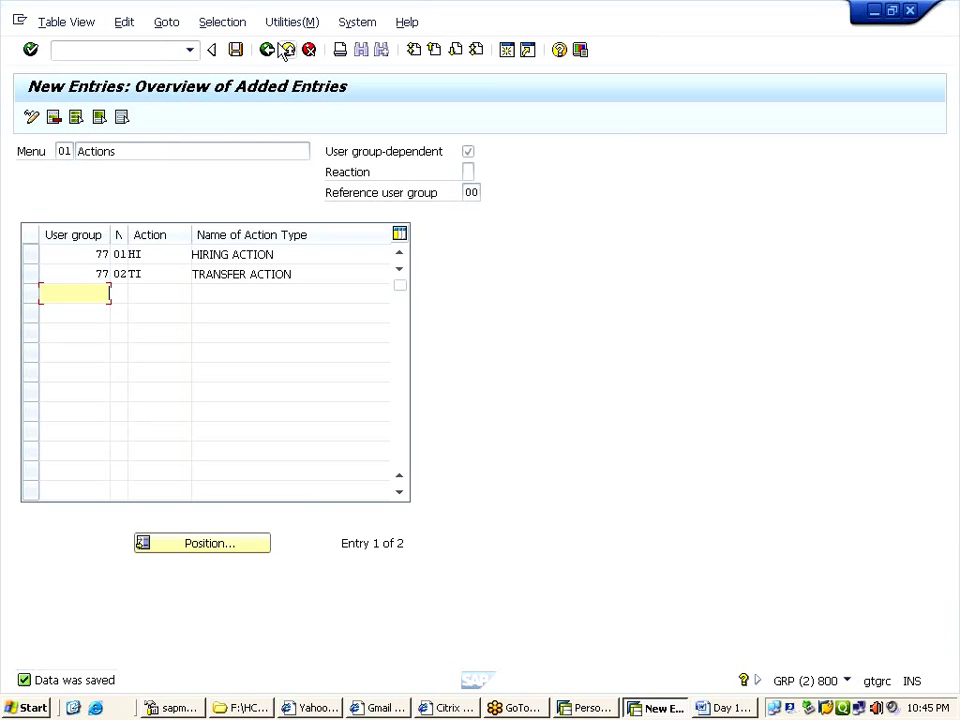
click(267, 50)
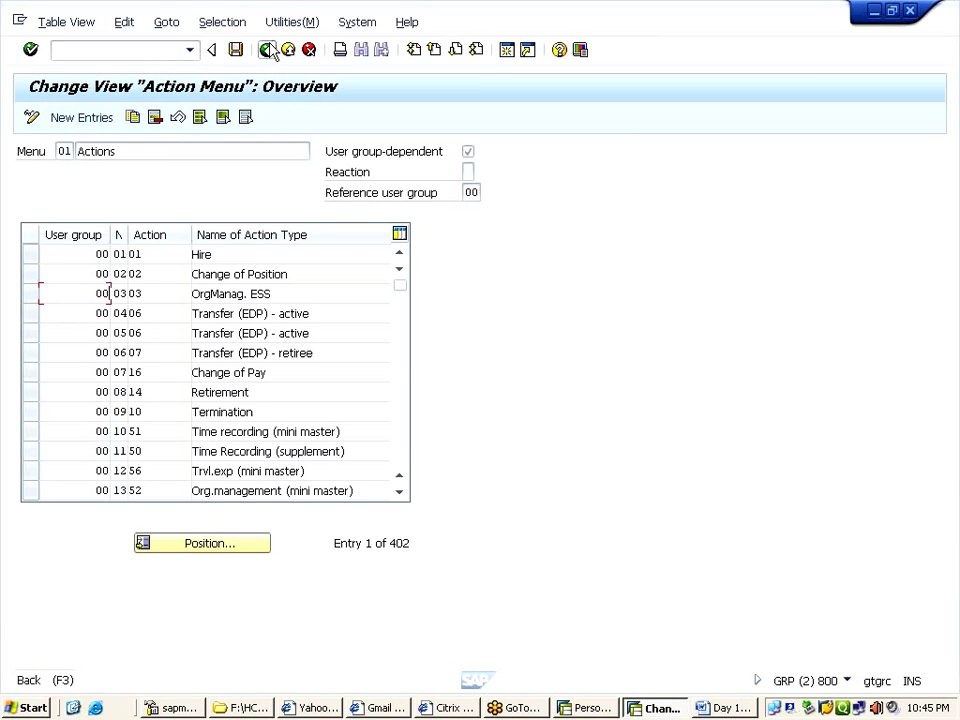
click(267, 50)
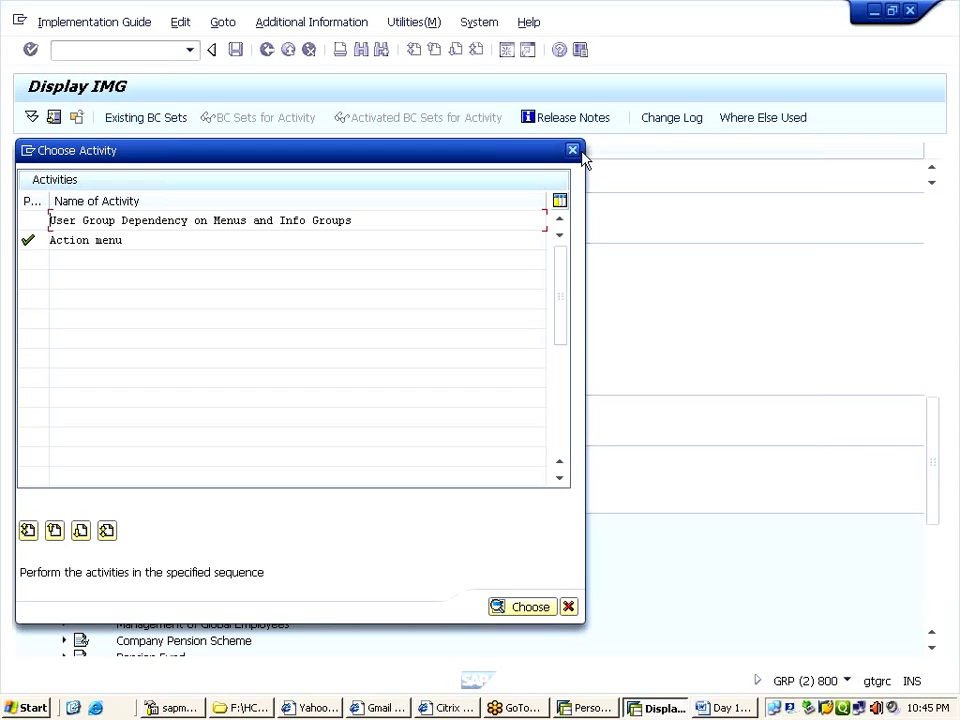
click(573, 152)
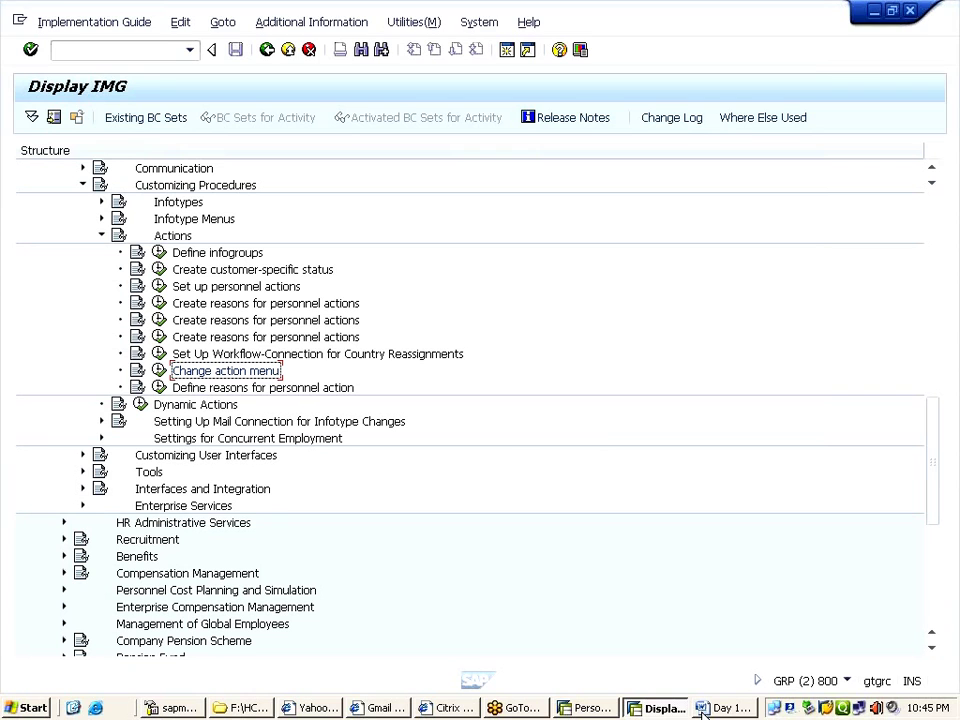
- Check the MAINTAIN USER PARAMETERS section in the Day 10 Word notes, and open transaction SU3 in a new SAP session
click(712, 708)
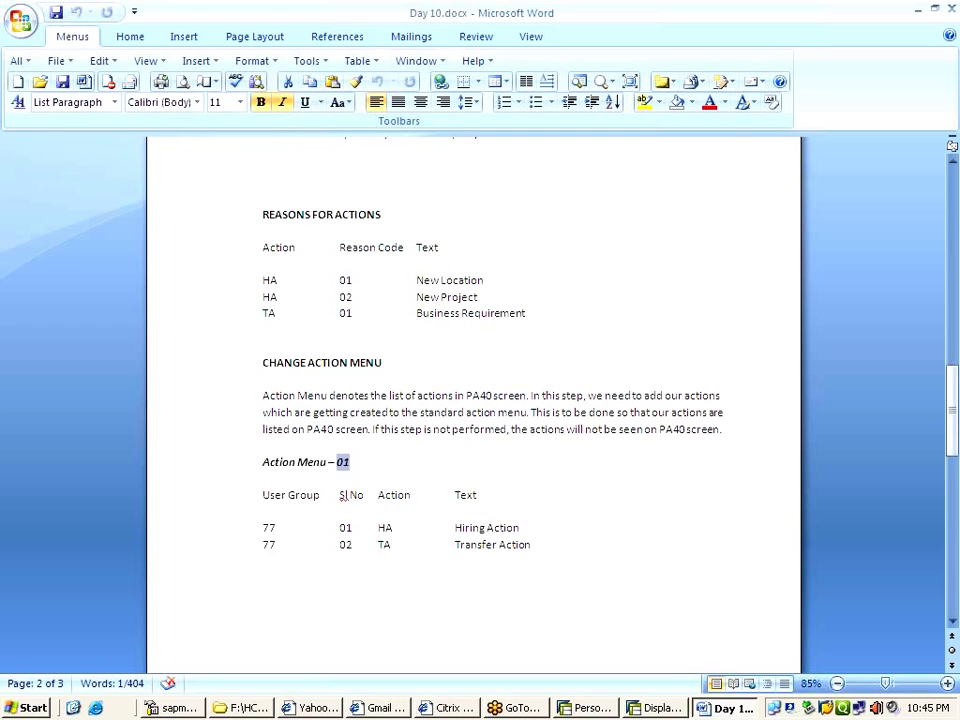
scroll(474, 400, down, 10)
drag(262, 353, 418, 370)
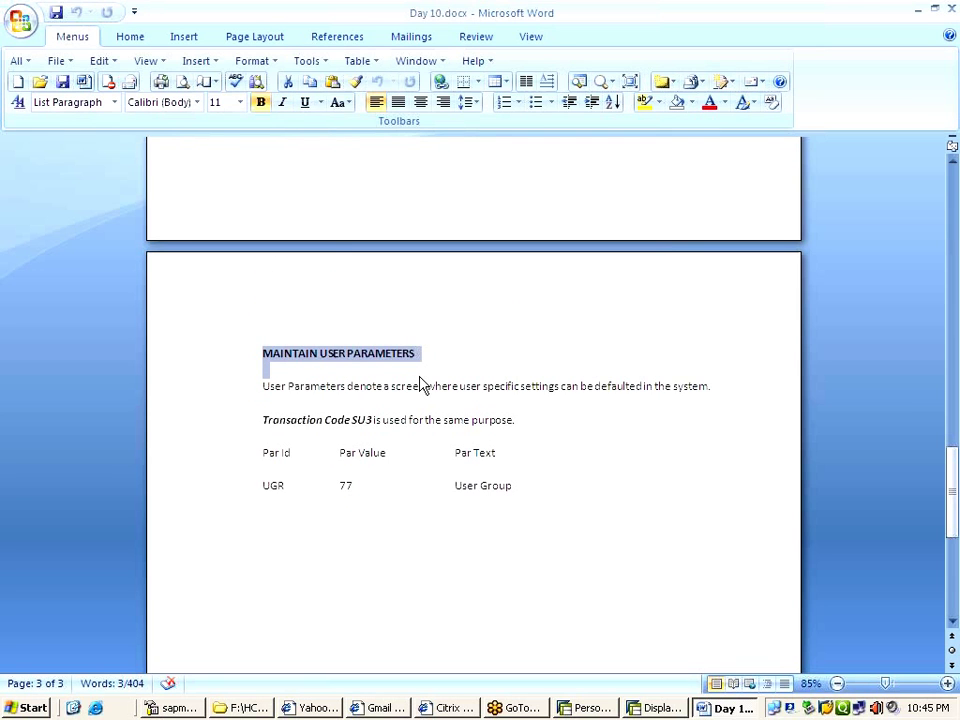
key(alt+Tab)
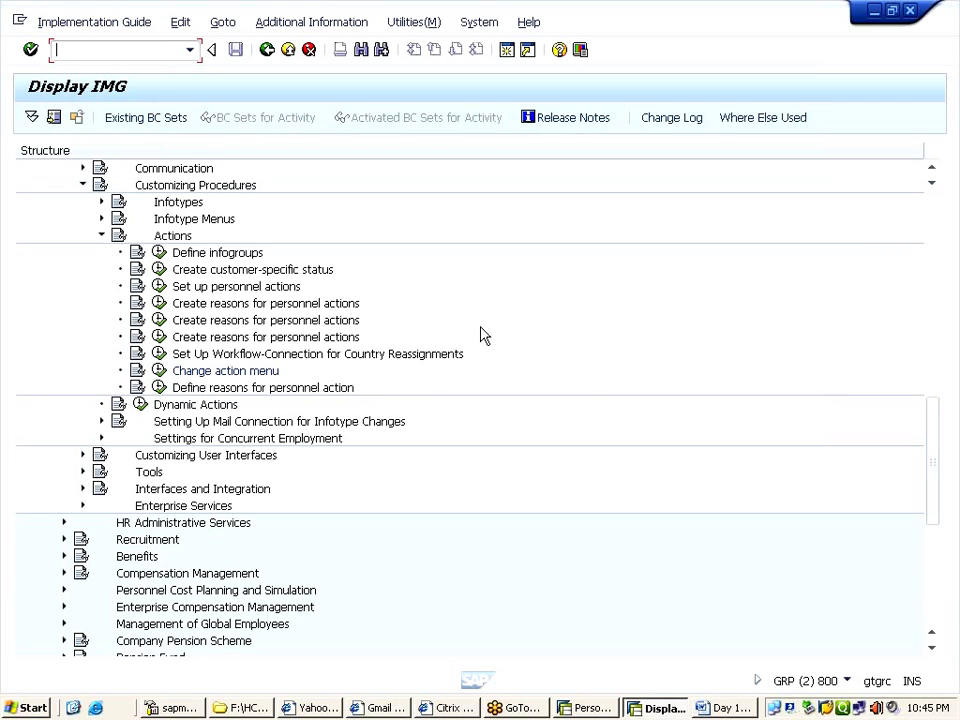
text(/OSU3)
key(Return)
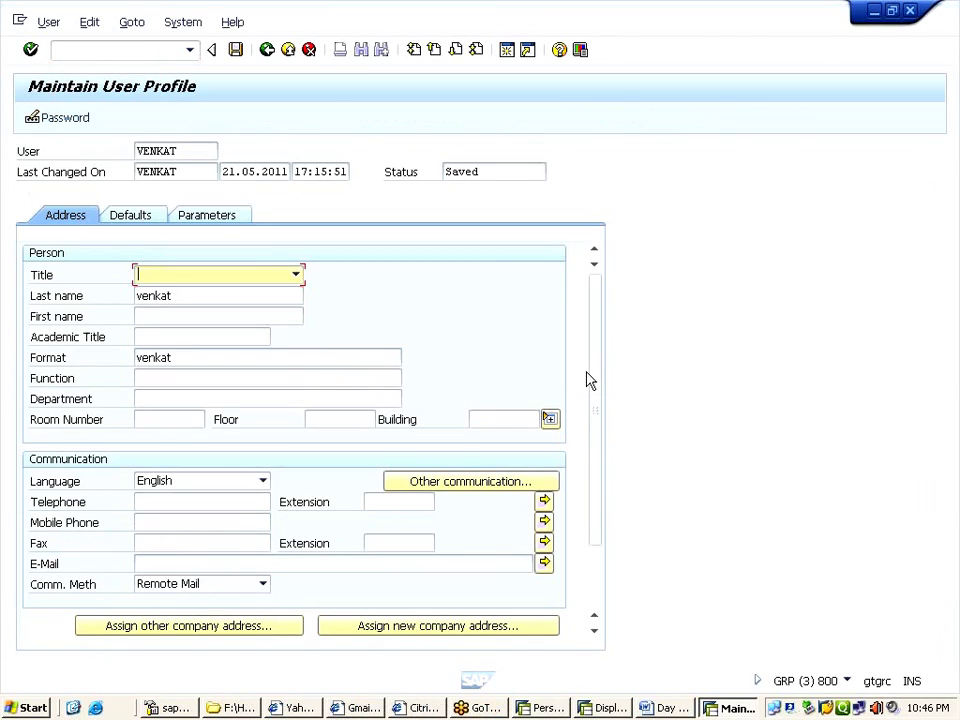
click(230, 219)
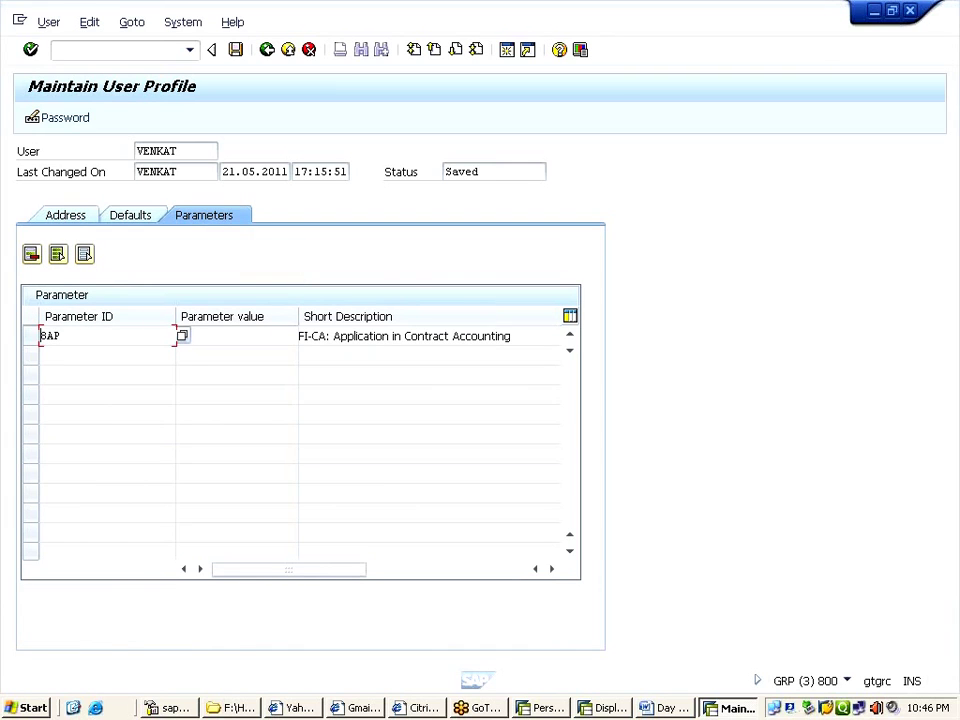
key(Tab)
text(S)
key(Return)
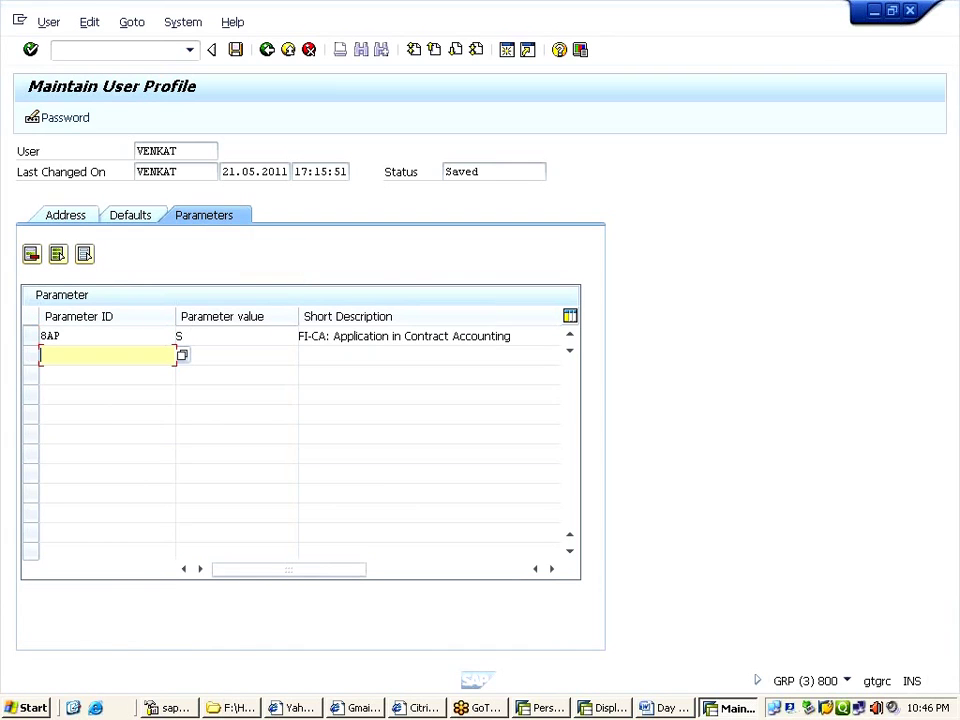
click(269, 52)
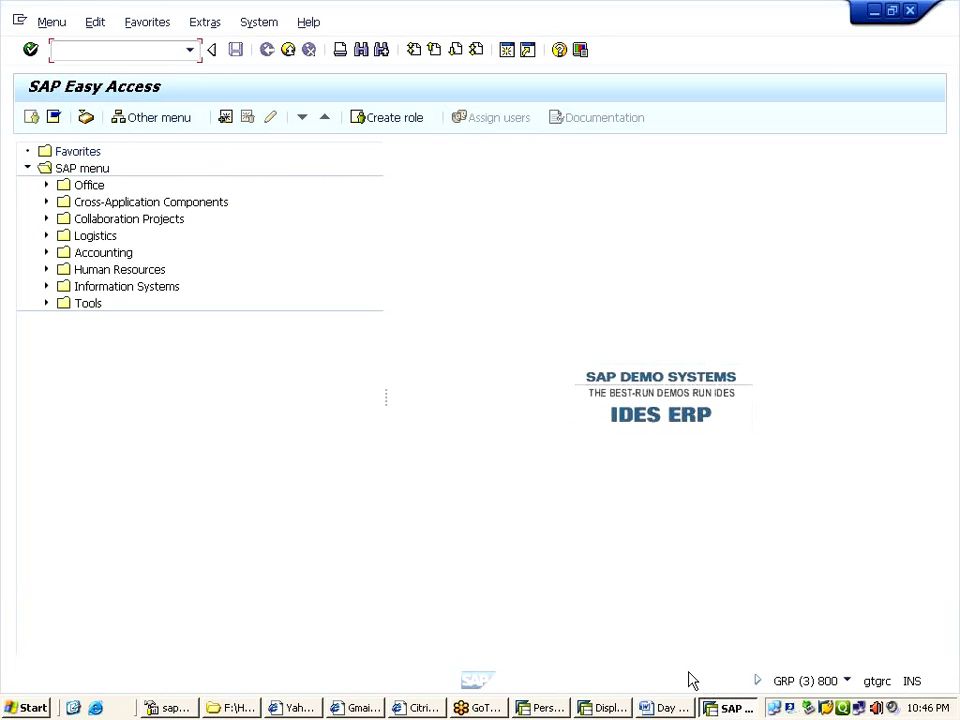
- Copy transaction code SU3 from the Day 10 Word notes and open that transaction in the SAP session
click(655, 709)
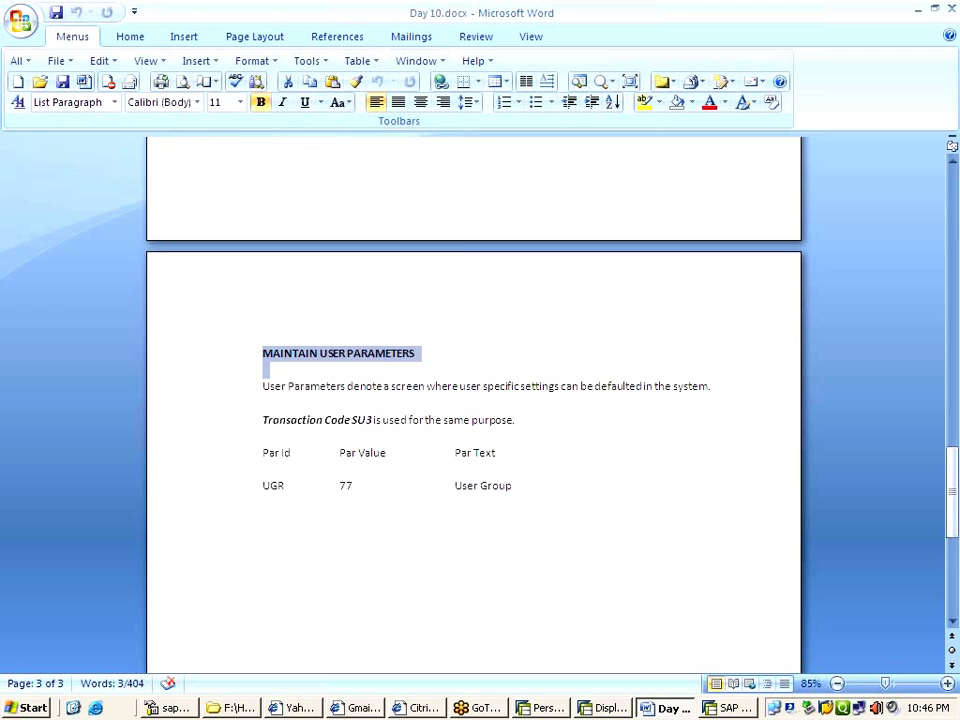
double_click(361, 420)
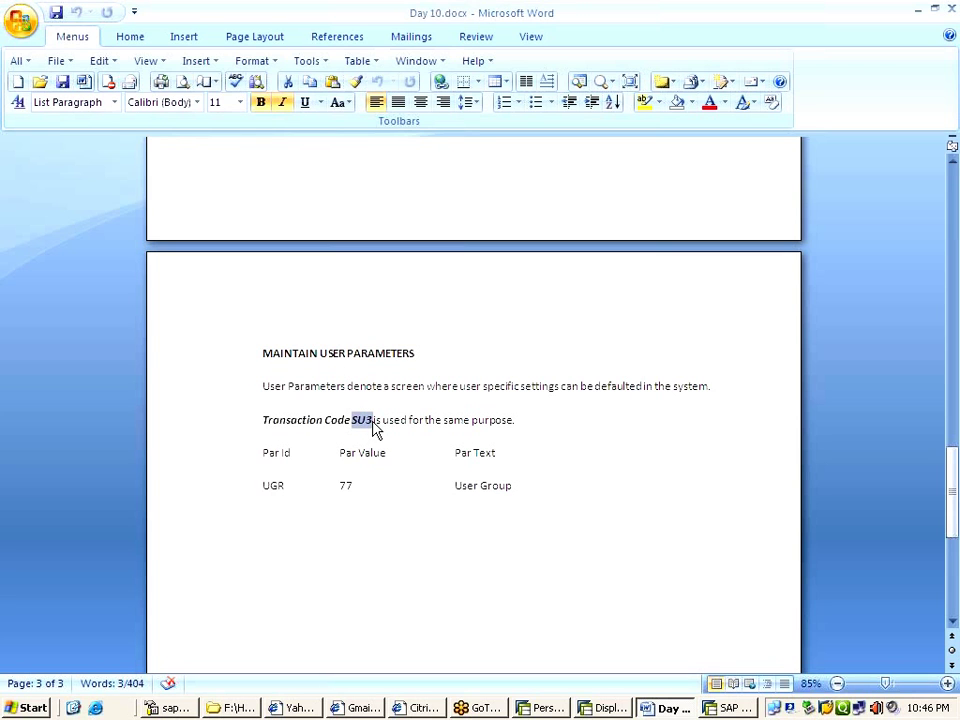
key(ctrl+c)
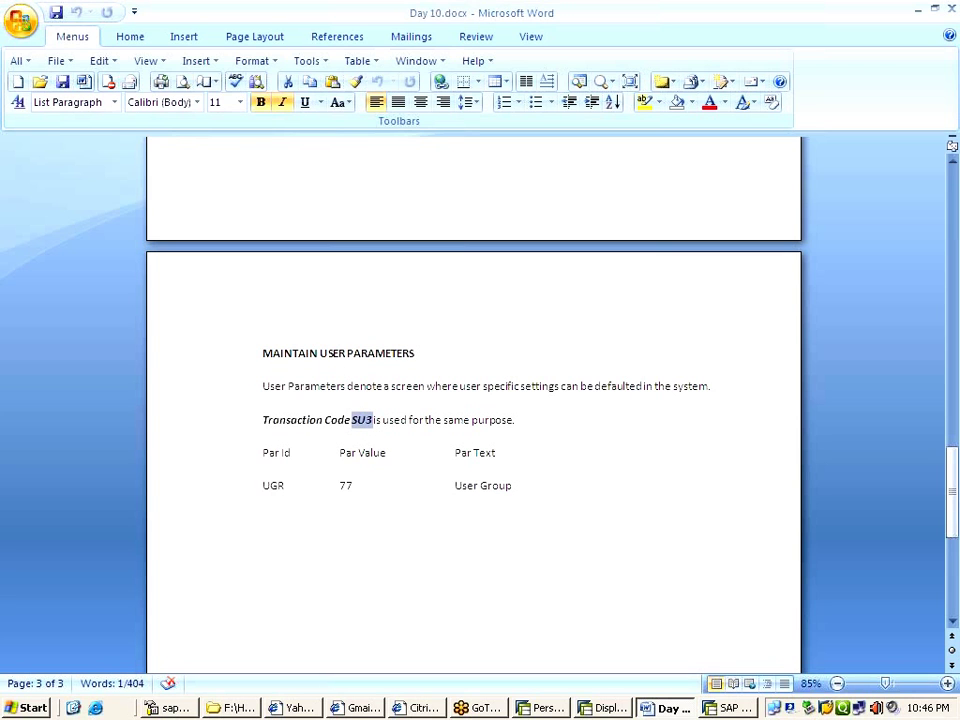
click(730, 708)
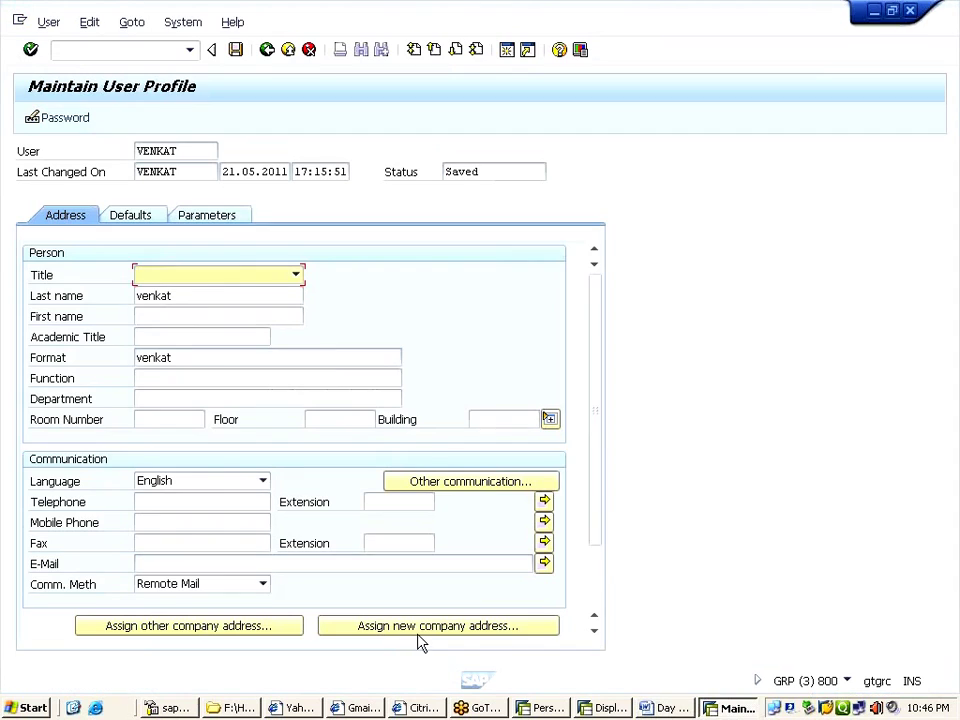
- Add parameter UGR with value 77 to the user profile's parameters and save the profile
click(223, 218)
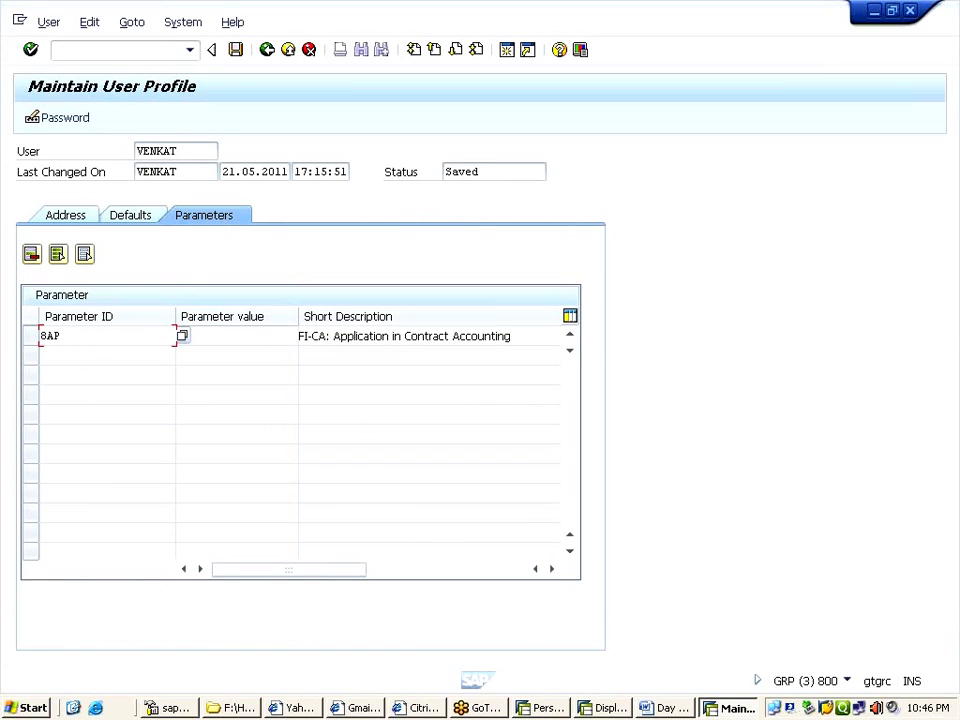
key(Tab)
text(S)
key(Return)
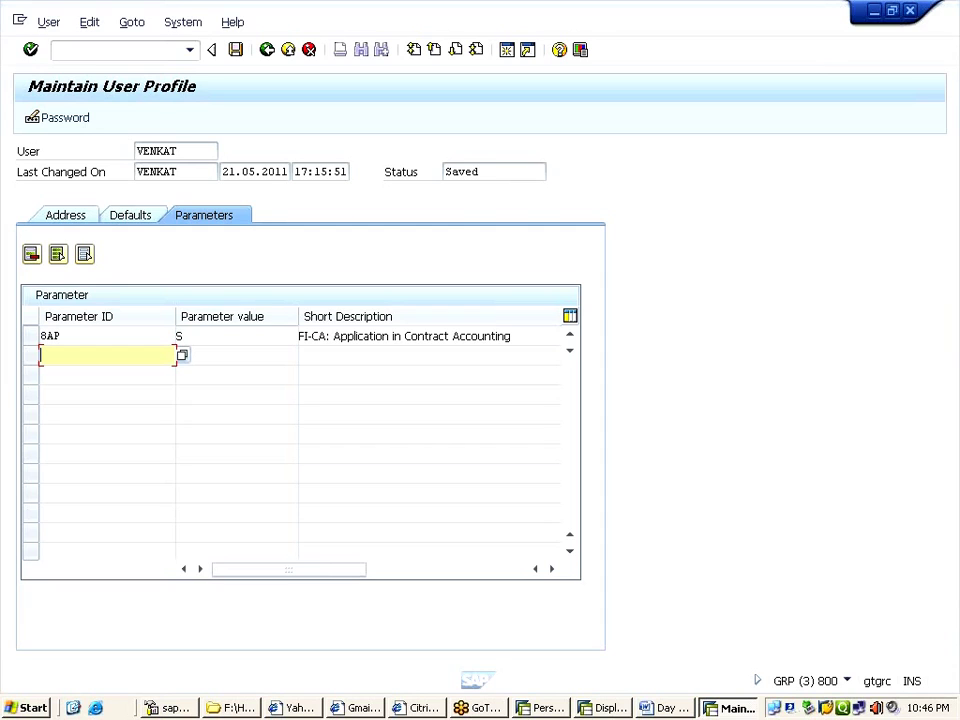
text(UGR)
click(236, 355)
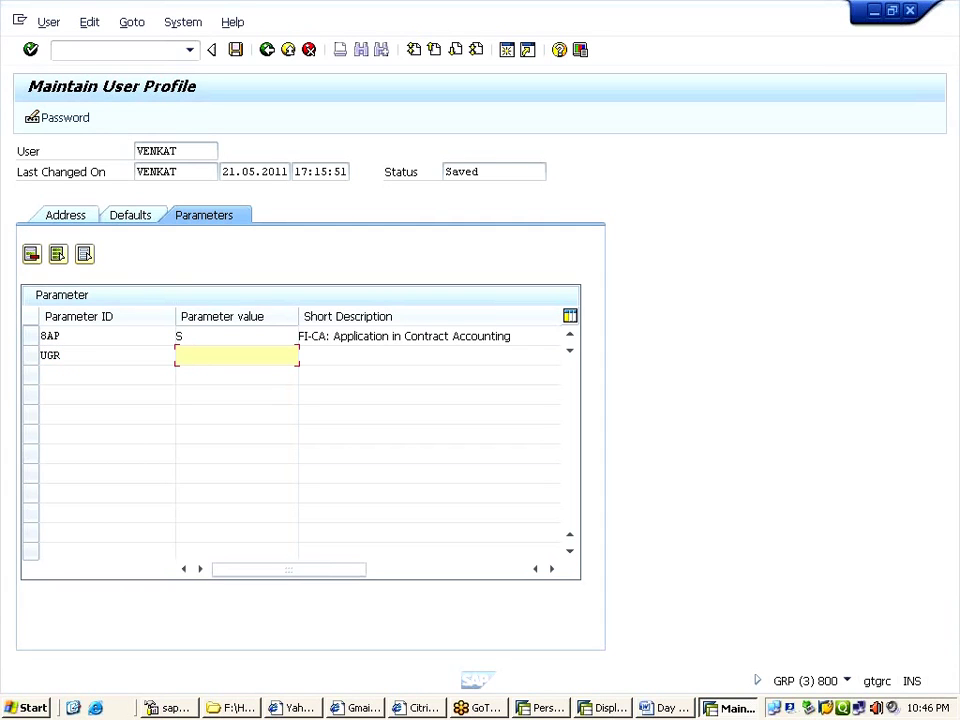
text(77)
key(Return)
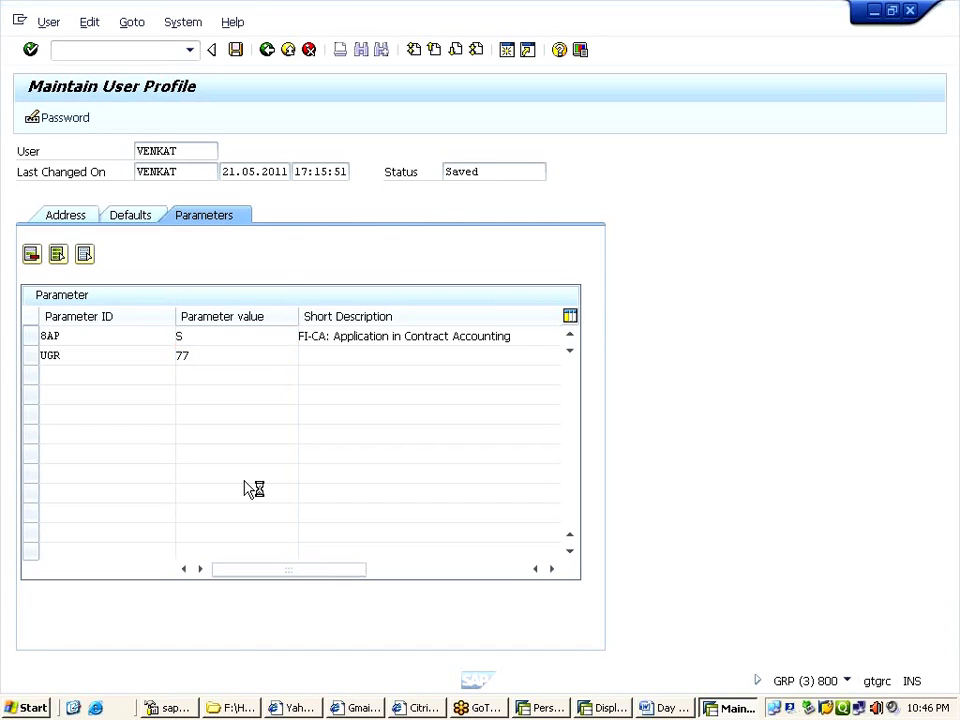
text(S)
click(236, 50)
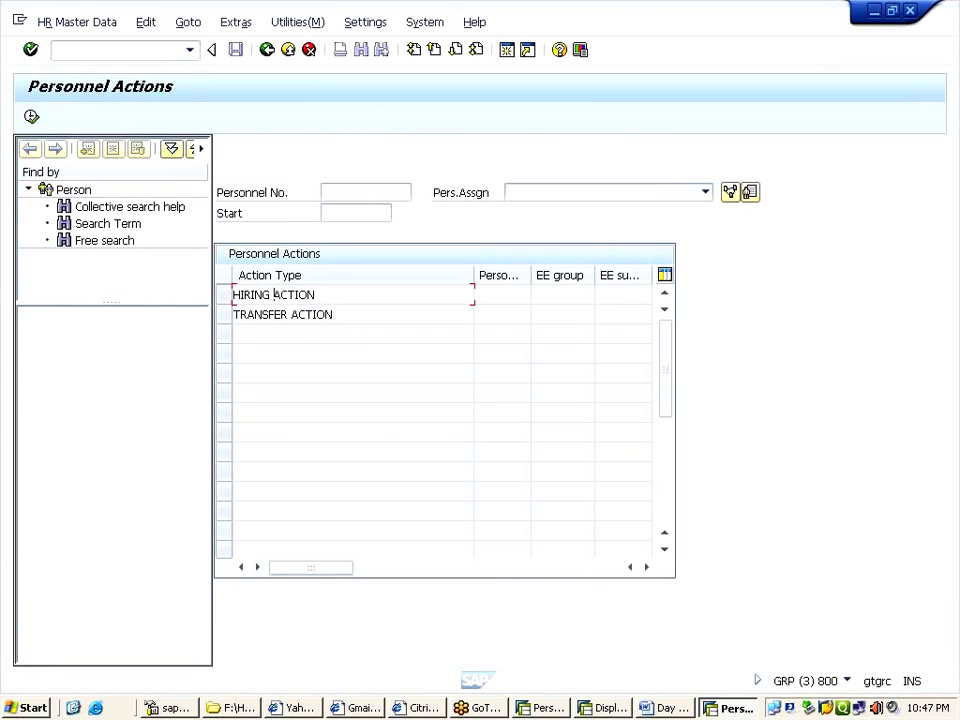
- Compare the action types listed in the two open Personnel Actions sessions
key(Down)
click(542, 708)
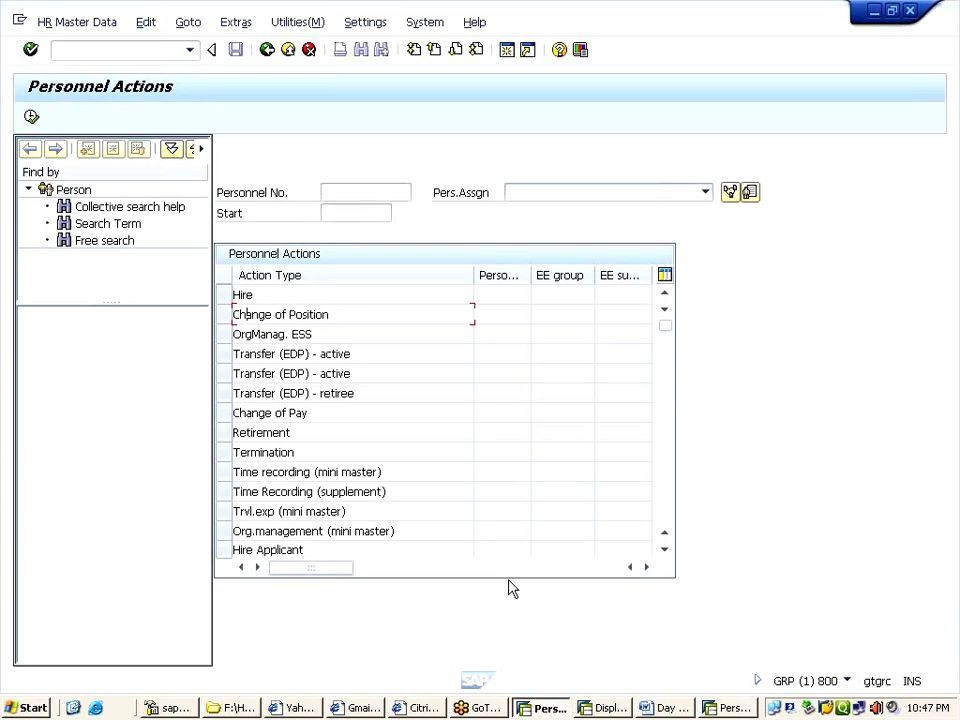
click(733, 708)
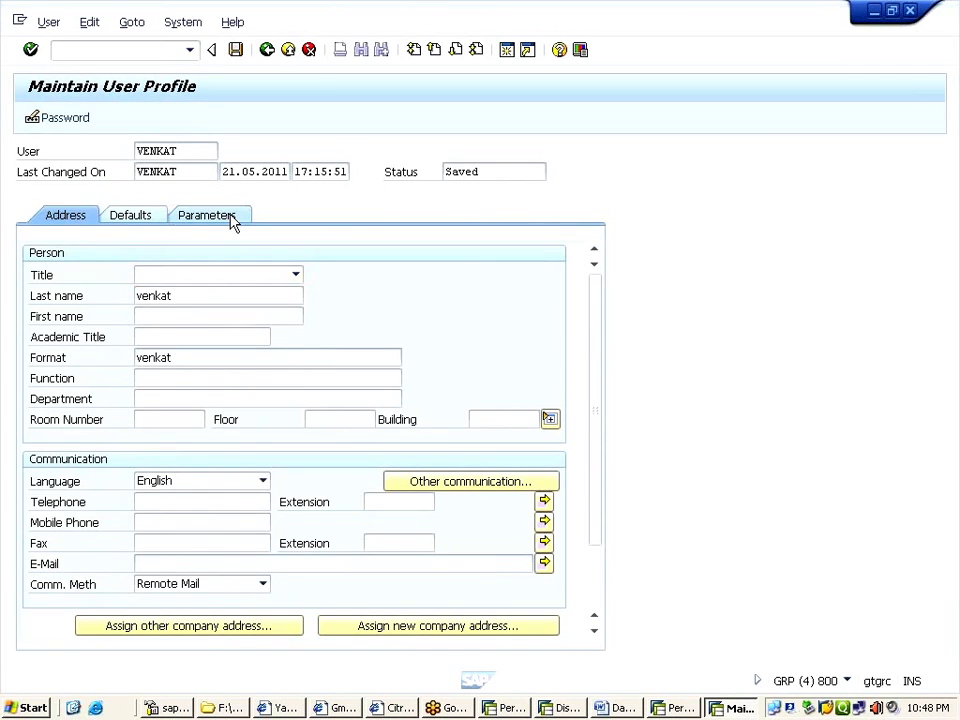
- Delete the UGR parameter from the user profile's parameters and save the profile
click(231, 219)
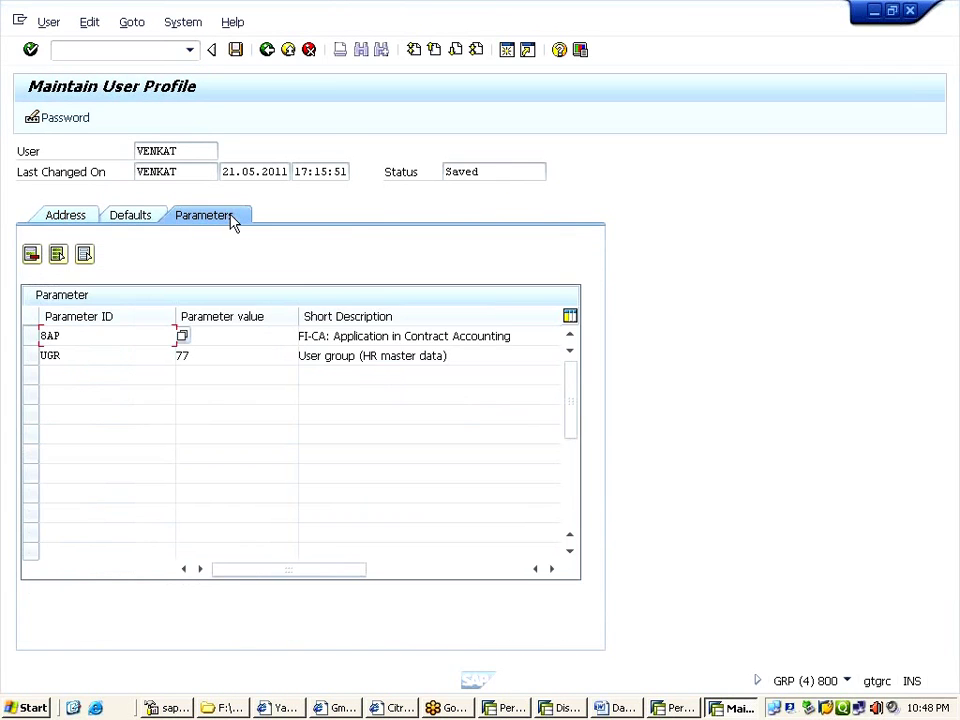
click(31, 355)
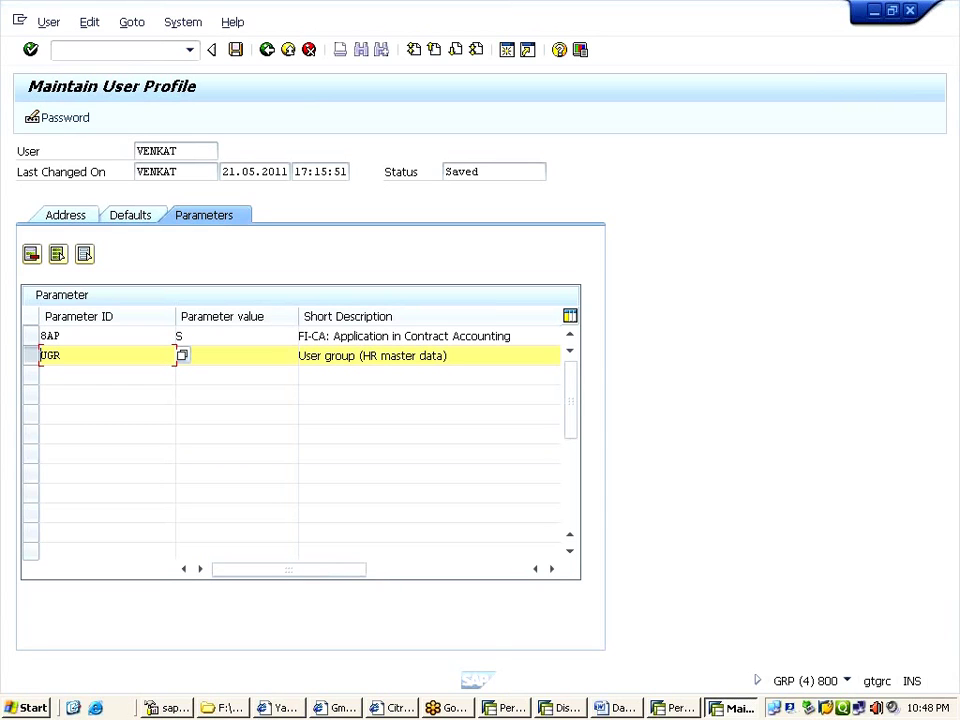
click(31, 255)
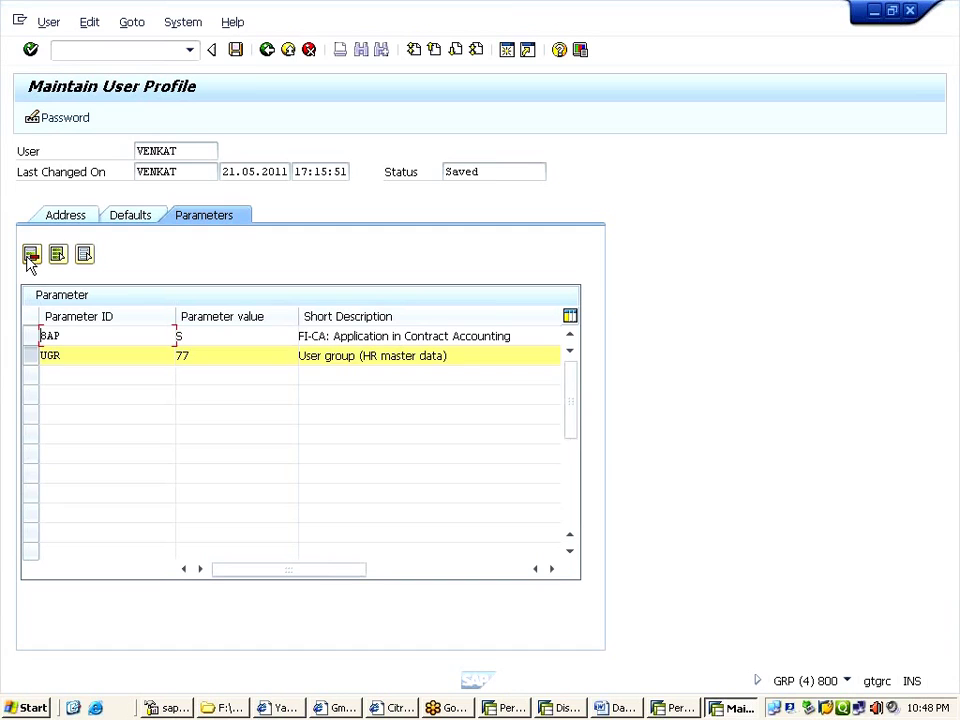
click(236, 51)
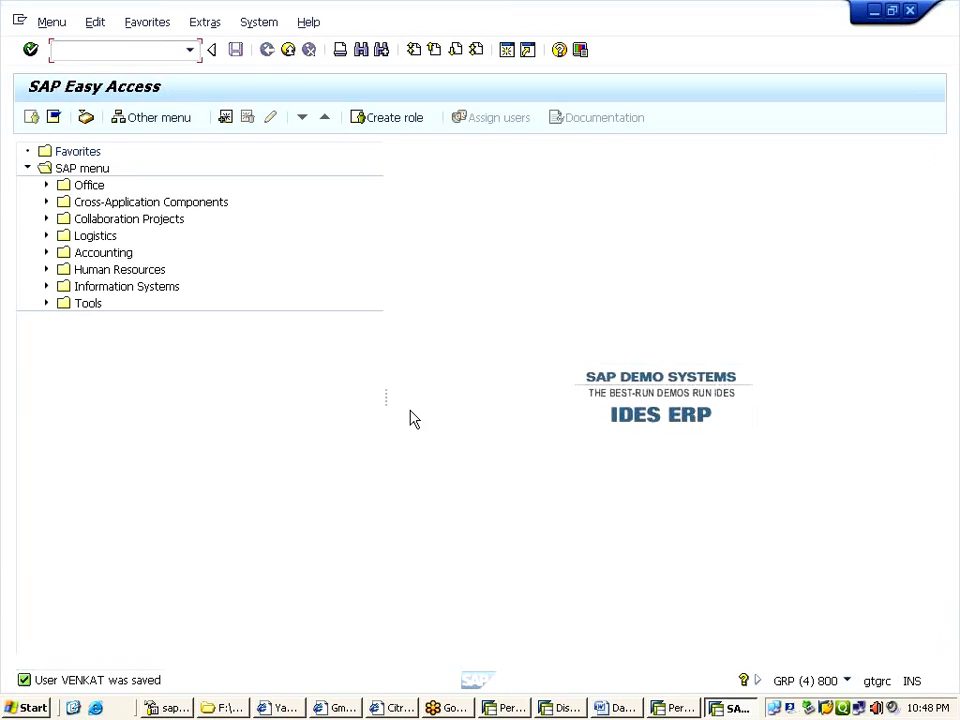
- Open transaction PA40 in the other SAP session, check the list of personnel actions, and leave the transaction
click(675, 708)
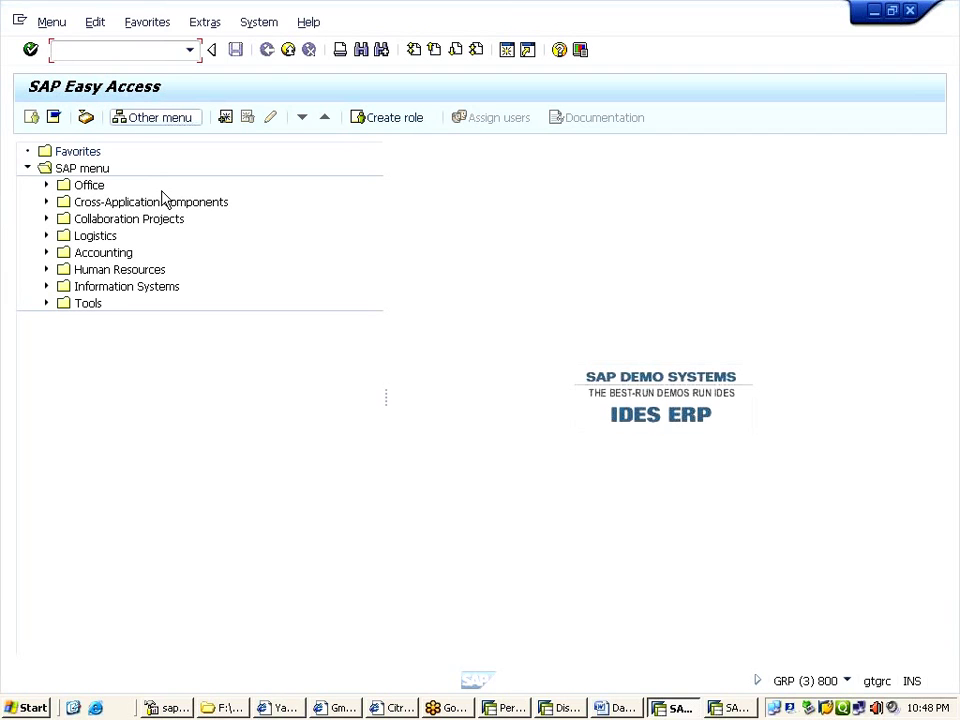
text(PA40)
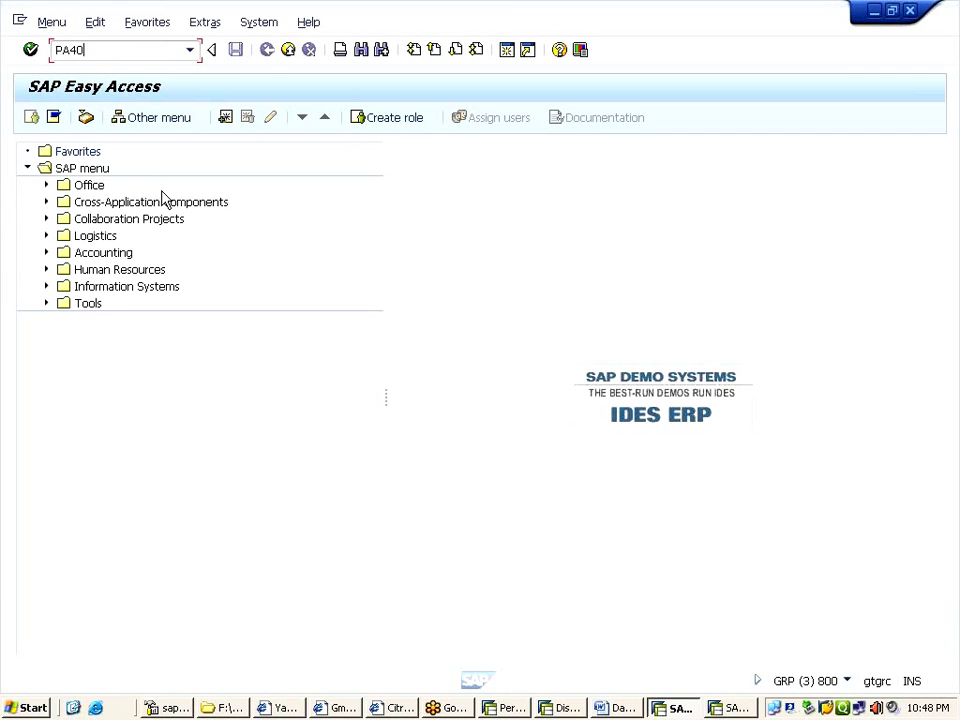
key(Return)
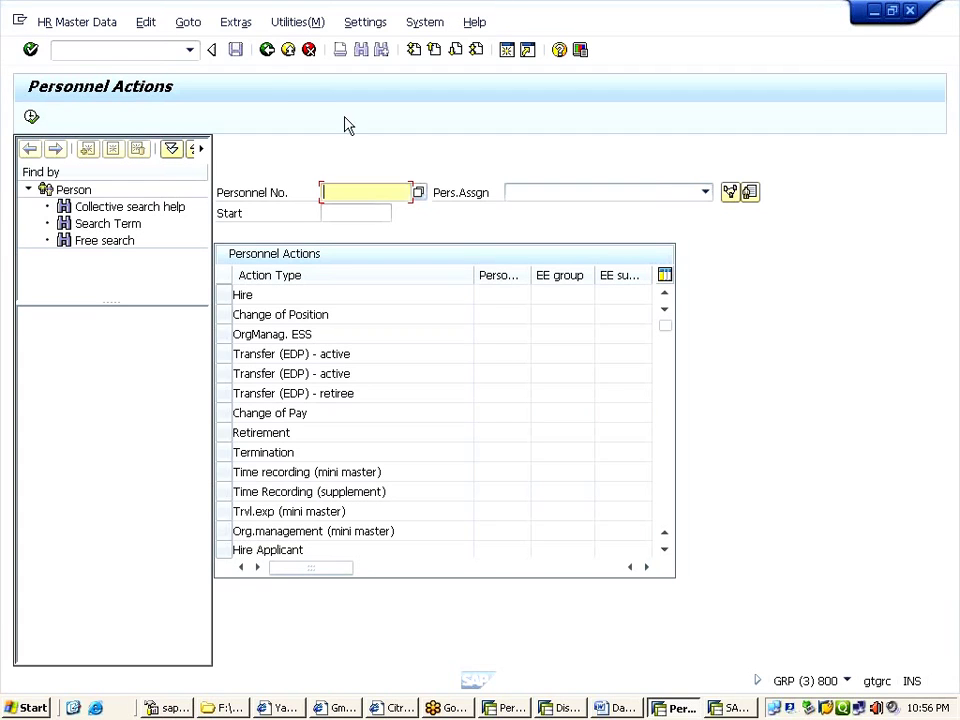
click(291, 53)
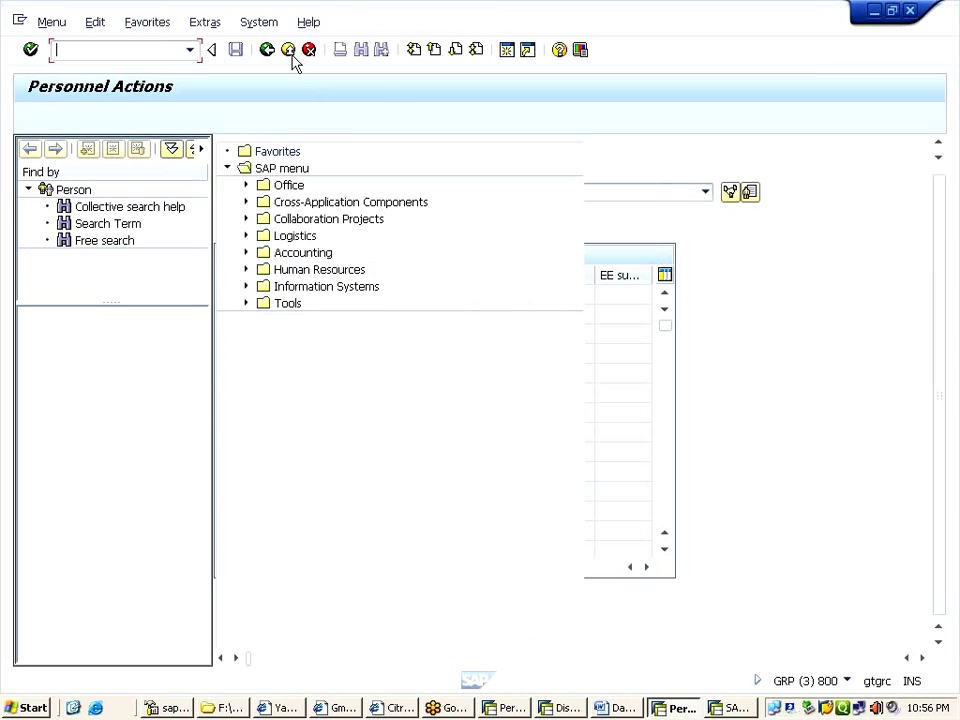